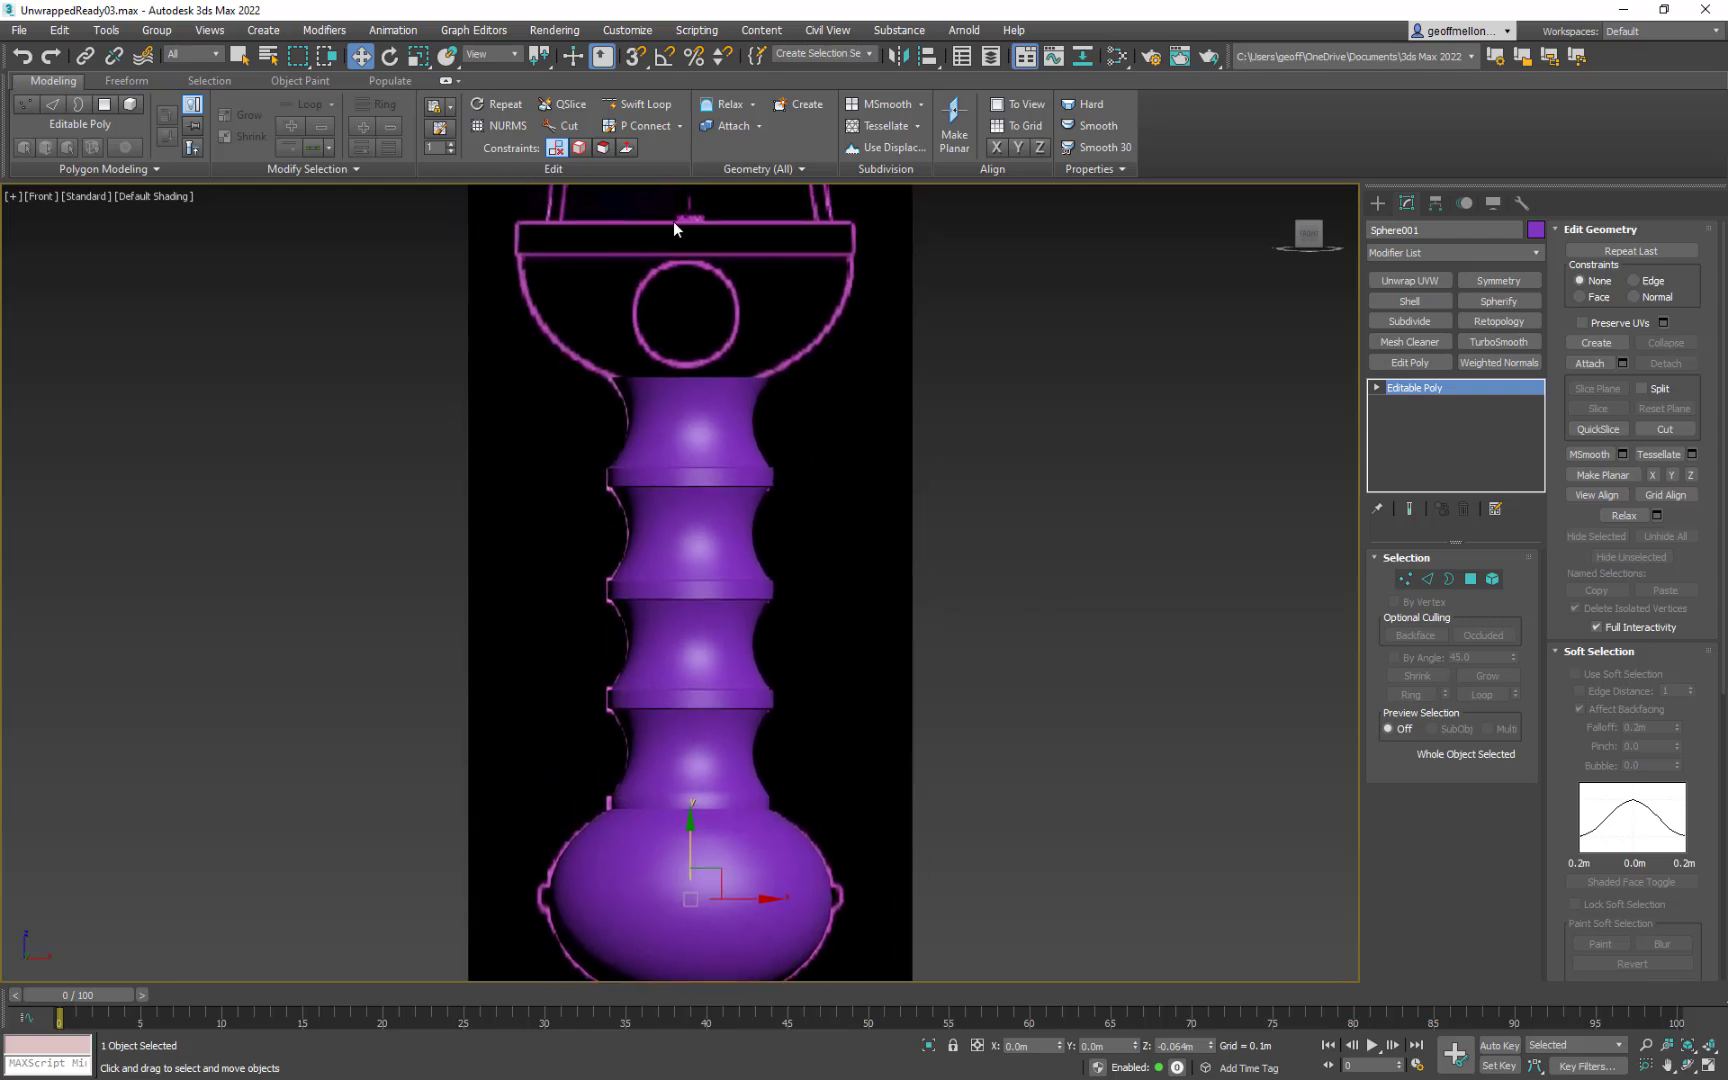
Step: Switch the handle to polygon editing and show the wireframe edges over its shaded surface, leaving no polygon selected
middle_click_drag(967, 441, 922, 389)
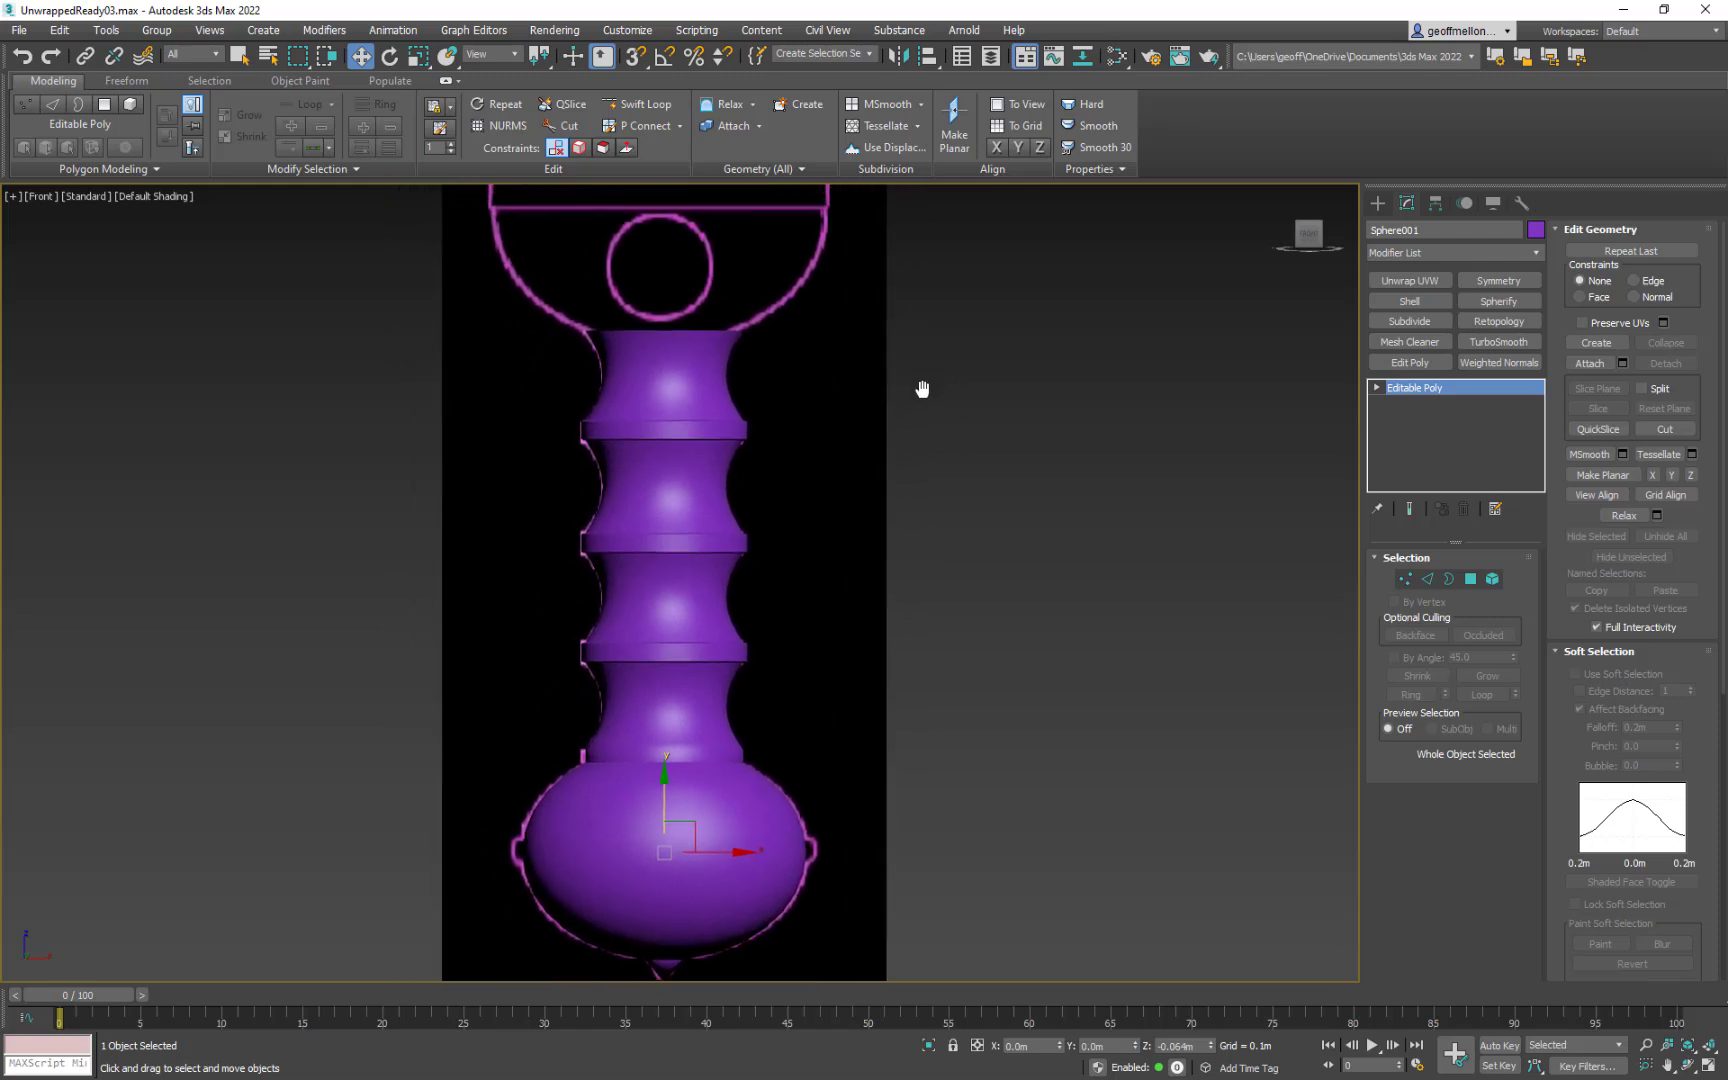
left_click(1469, 578)
mouse_move(1015, 585)
middle_mouse_down()
mouse_move(1066, 464)
mouse_move(1034, 482)
mouse_move(1018, 605)
middle_mouse_up()
middle_click_drag(777, 831, 802, 621)
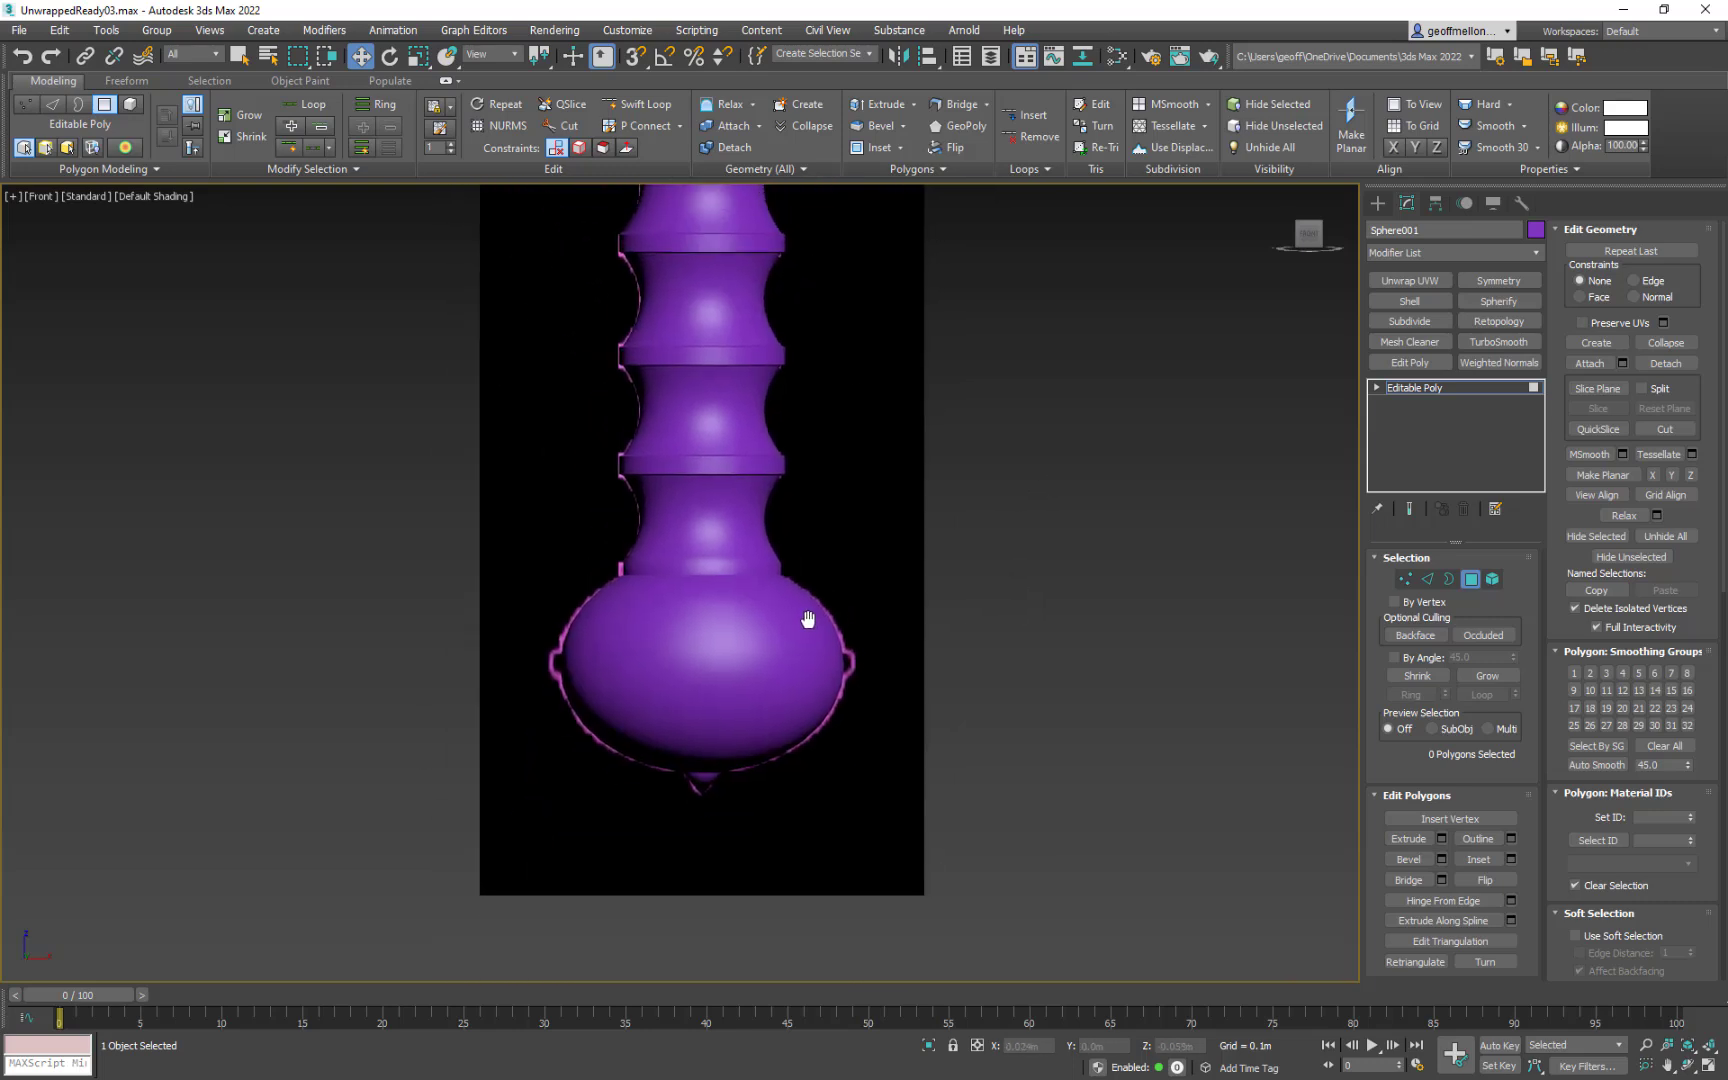
left_click(792, 650)
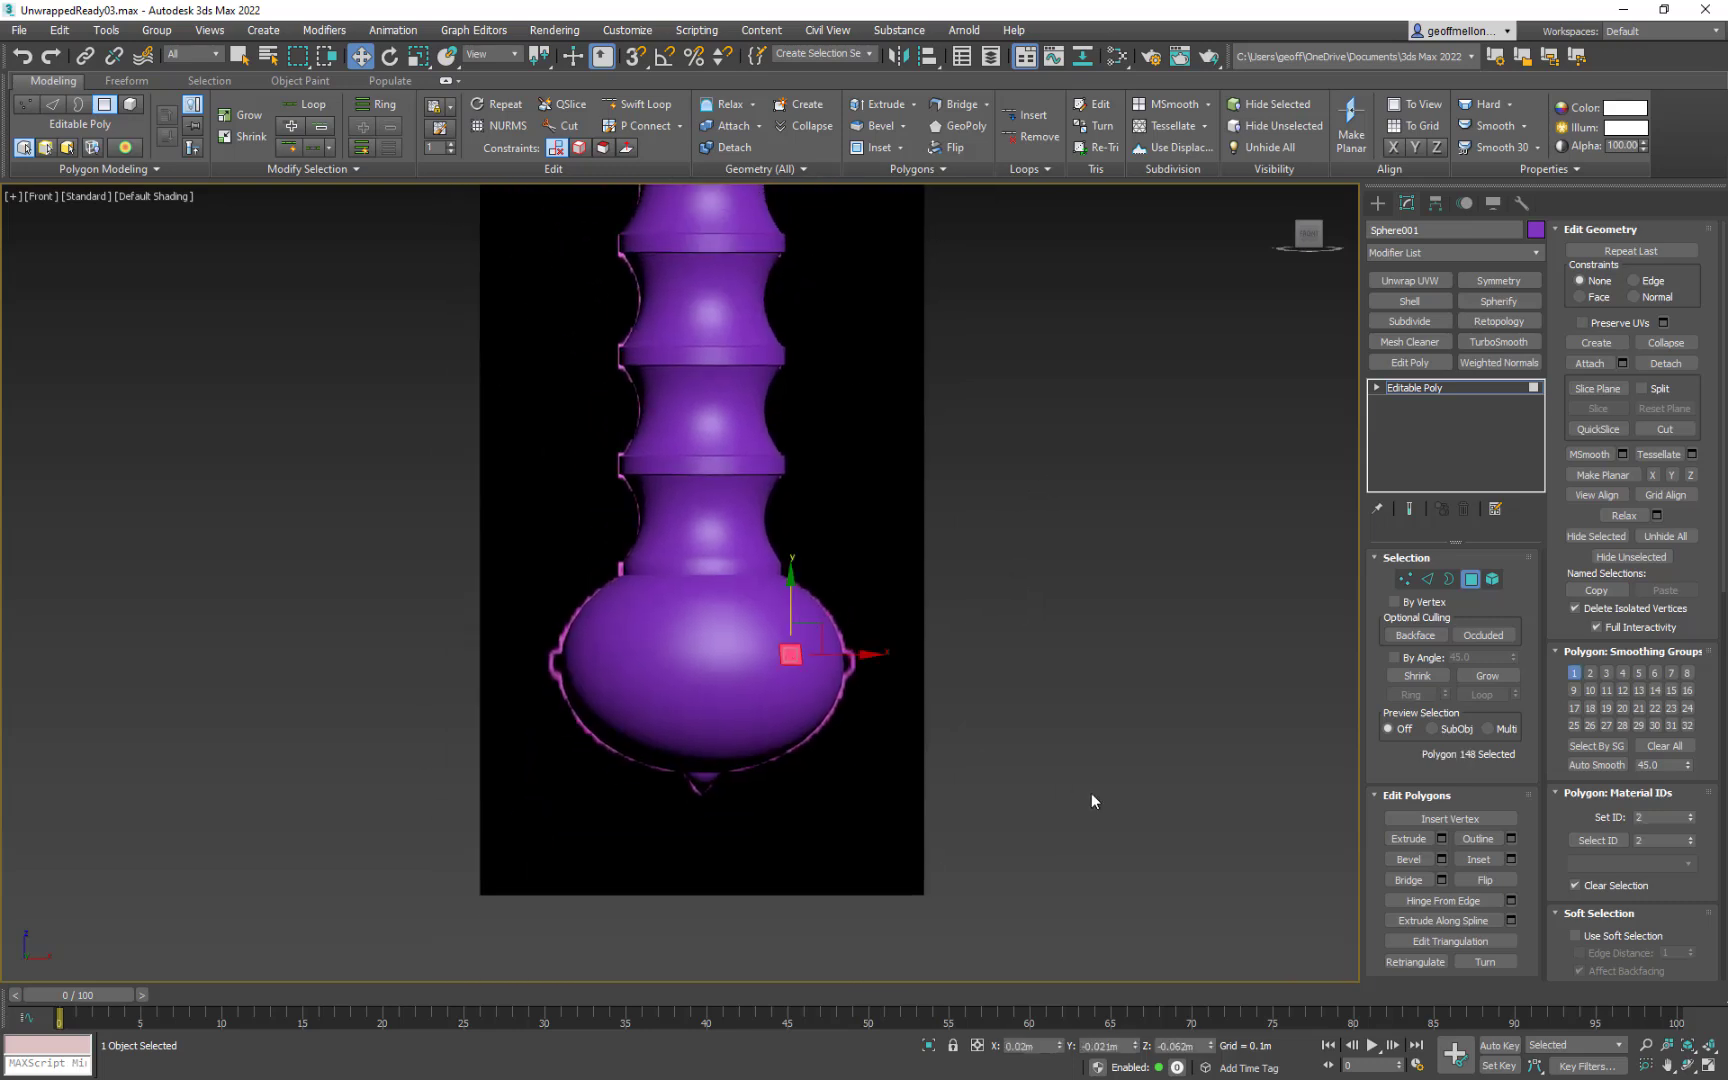
key("F4")
middle_click_drag(856, 706, 922, 636)
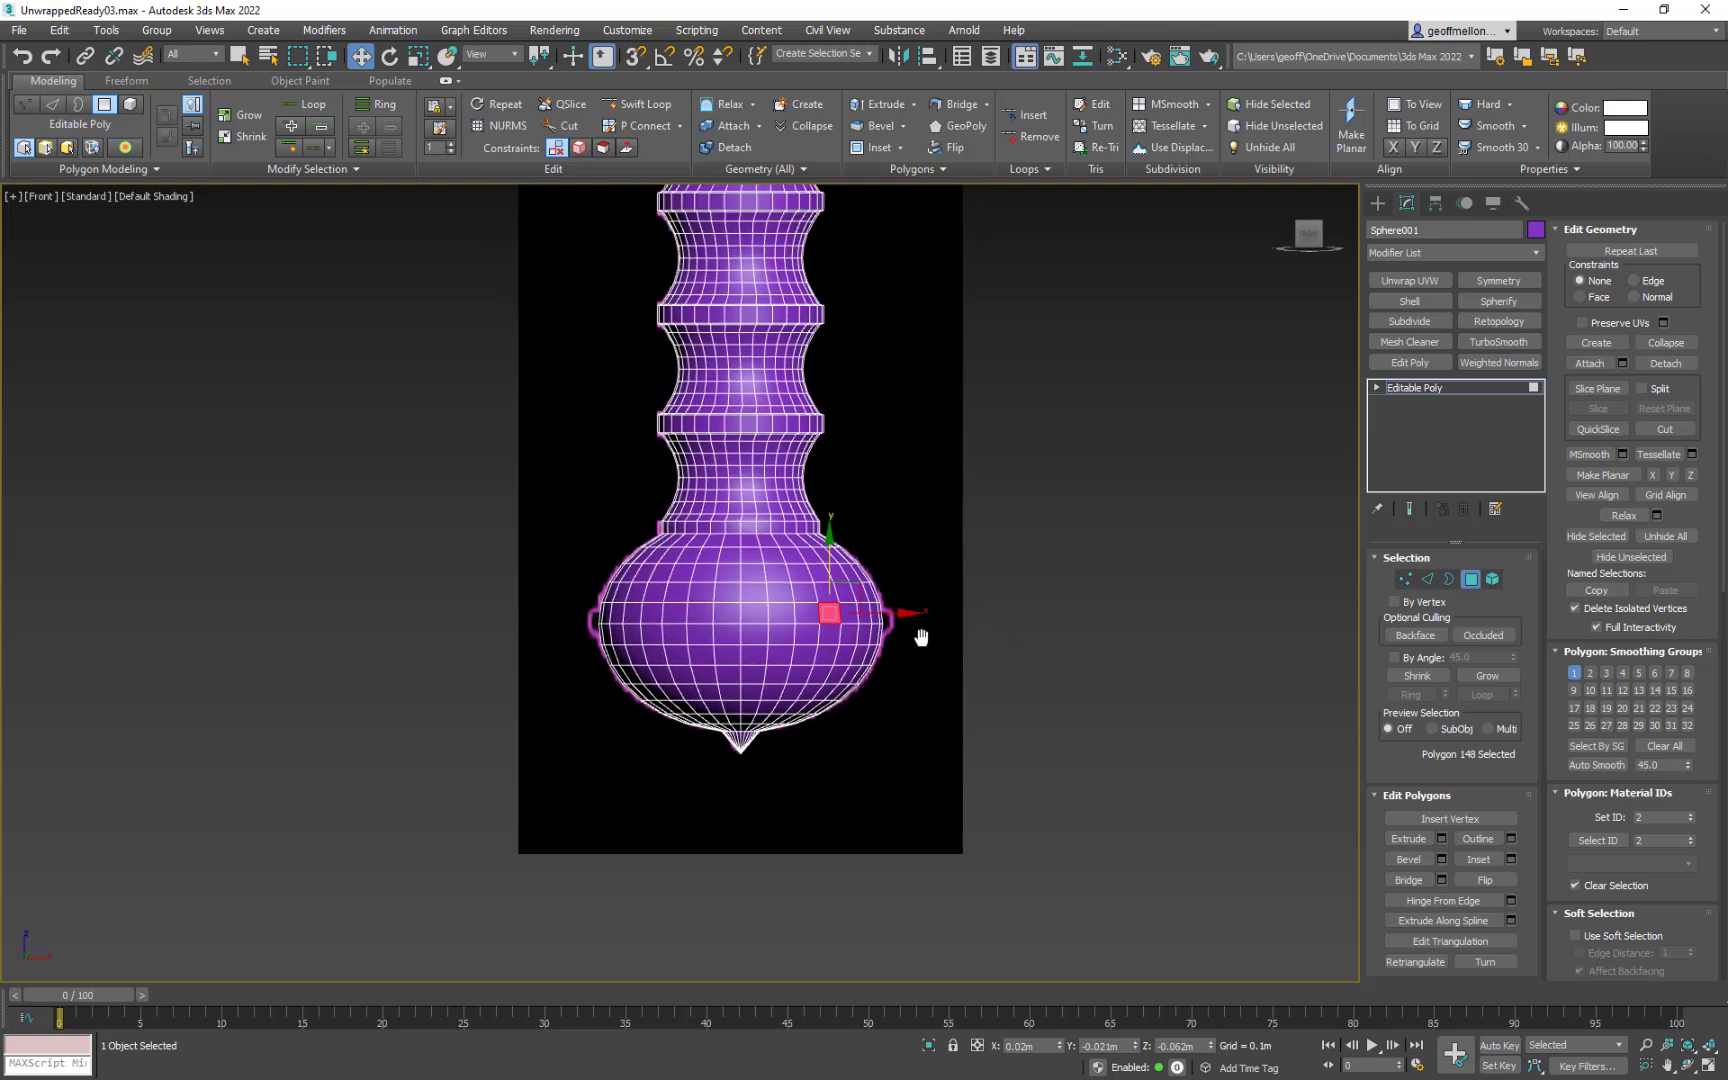
left_click(922, 636)
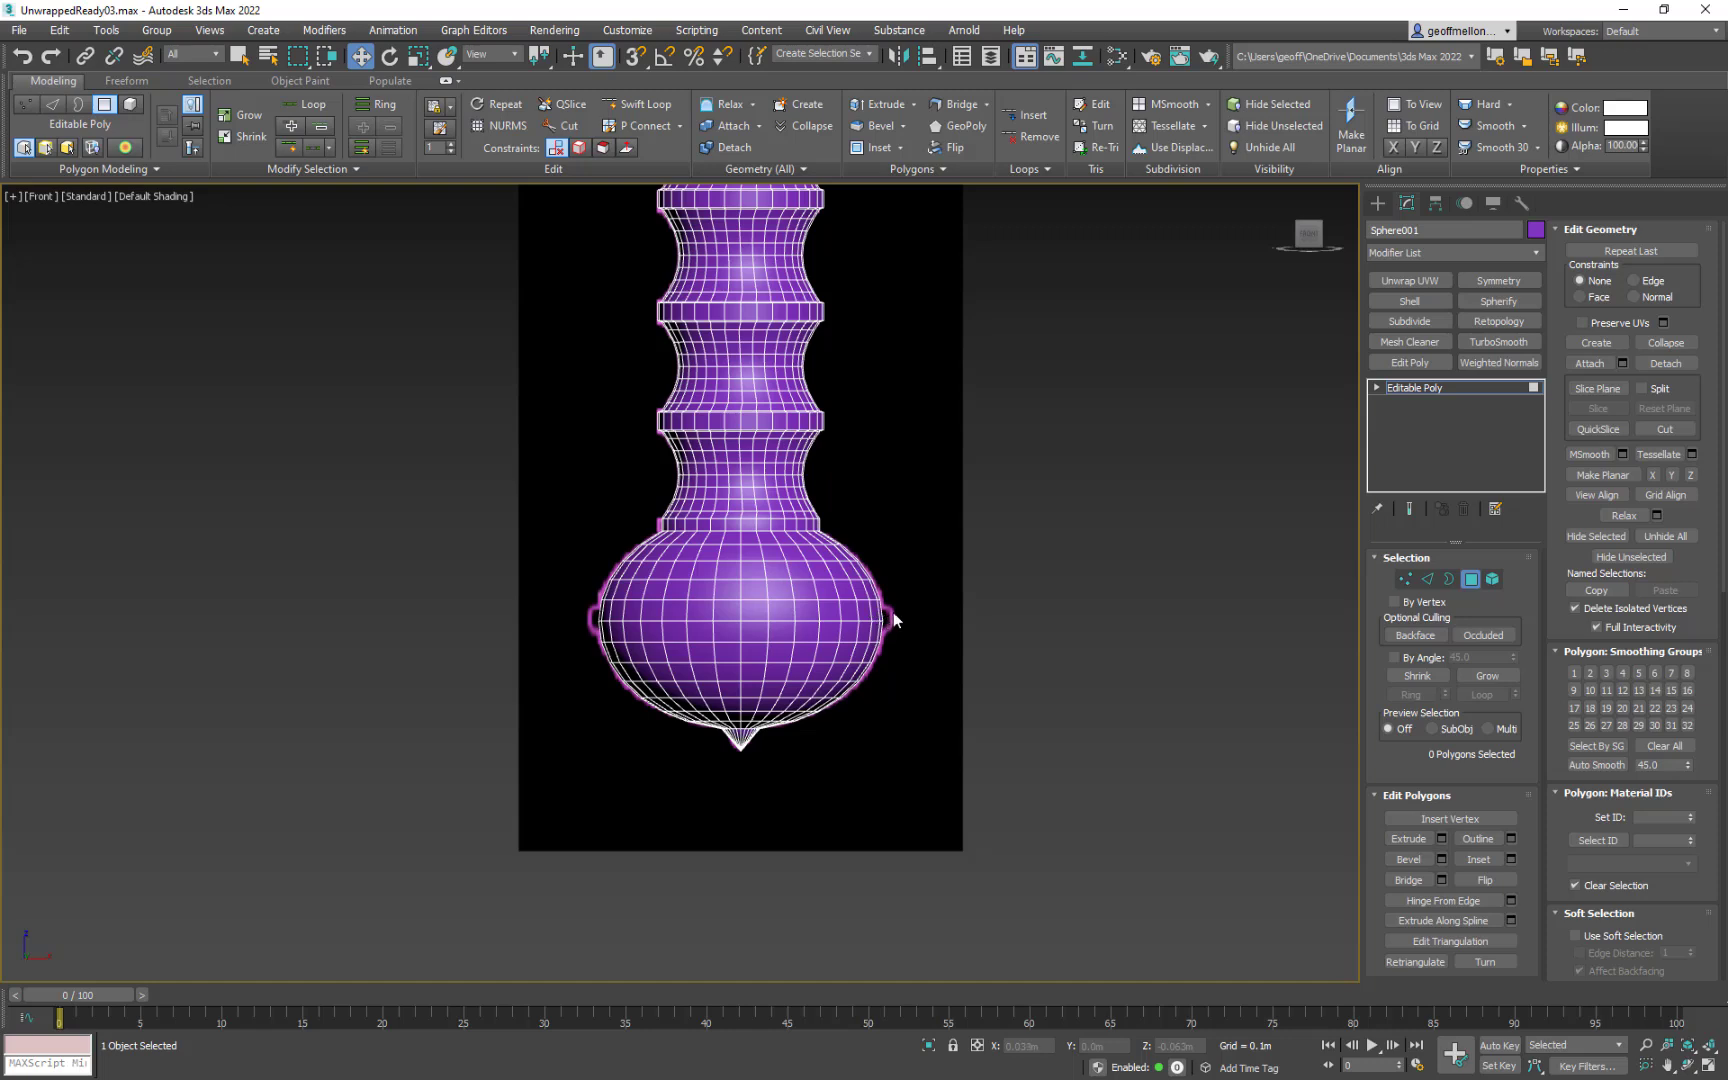
middle_click_drag(895, 612, 903, 579)
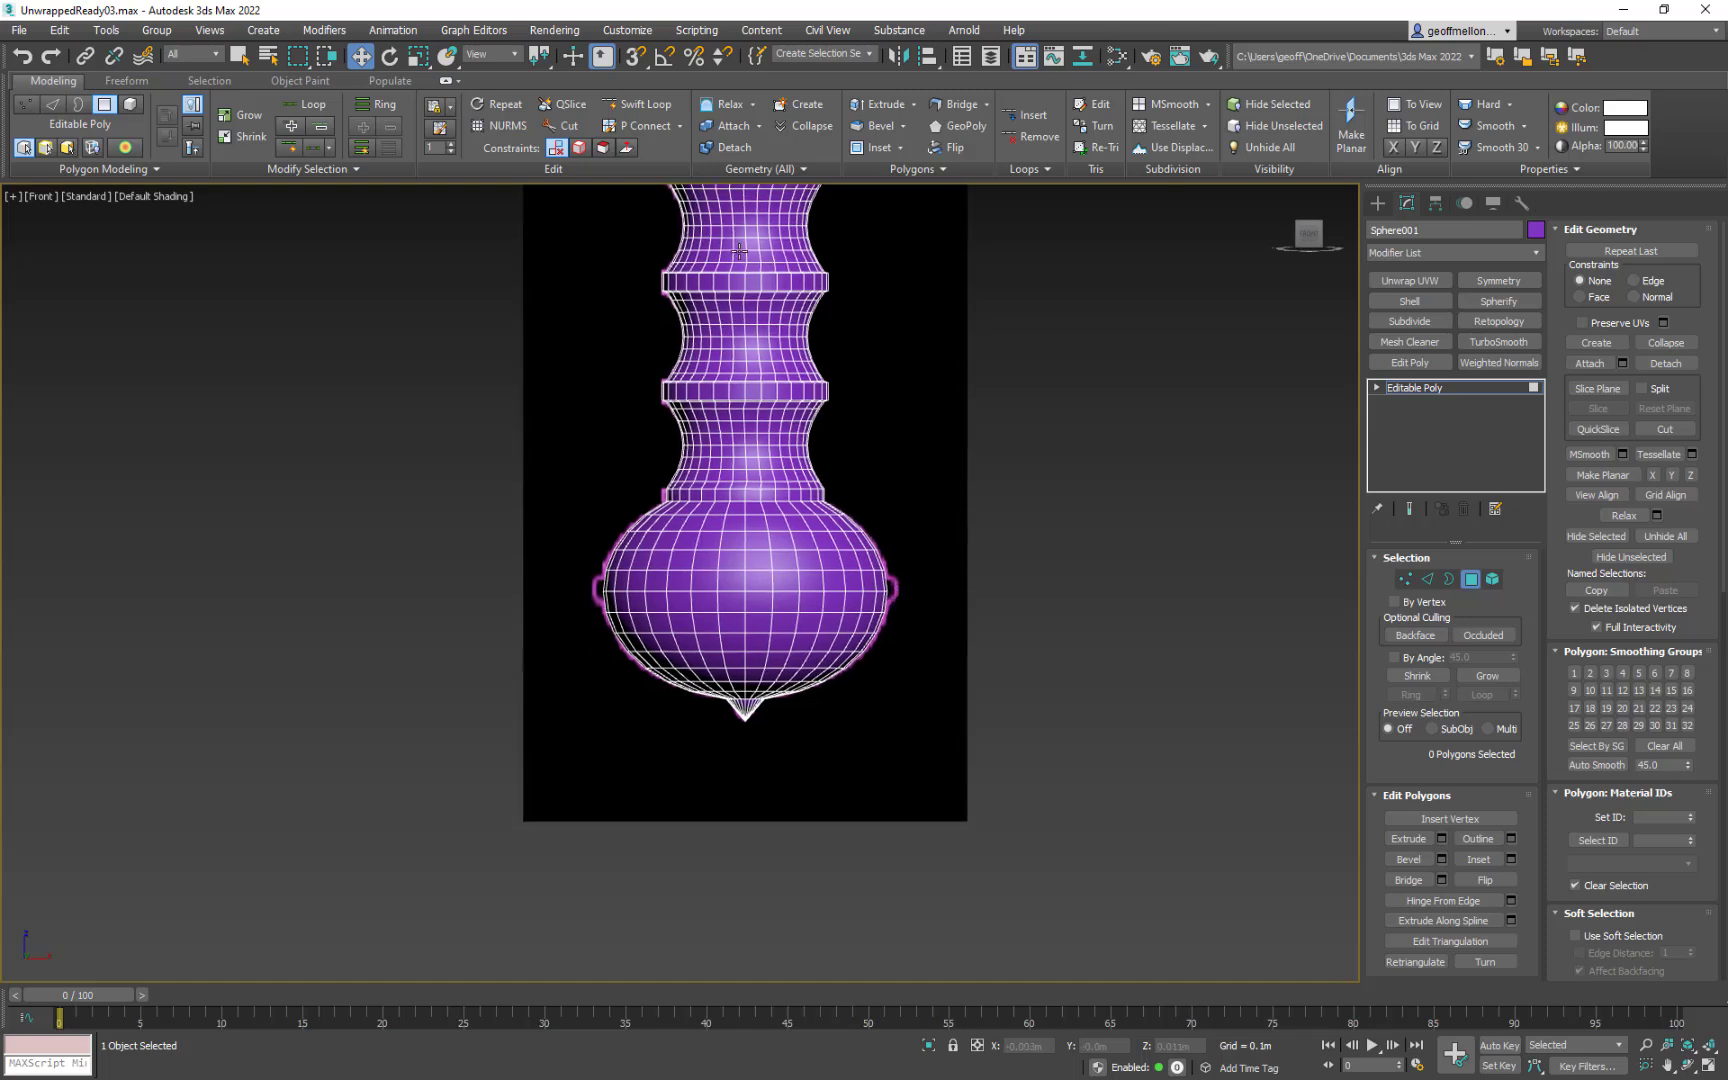
Step: Chamfer the horizontal edge loop around the bulb's widest part by 0.003 m with 0 connecting edge segments
key("ctrl+a")
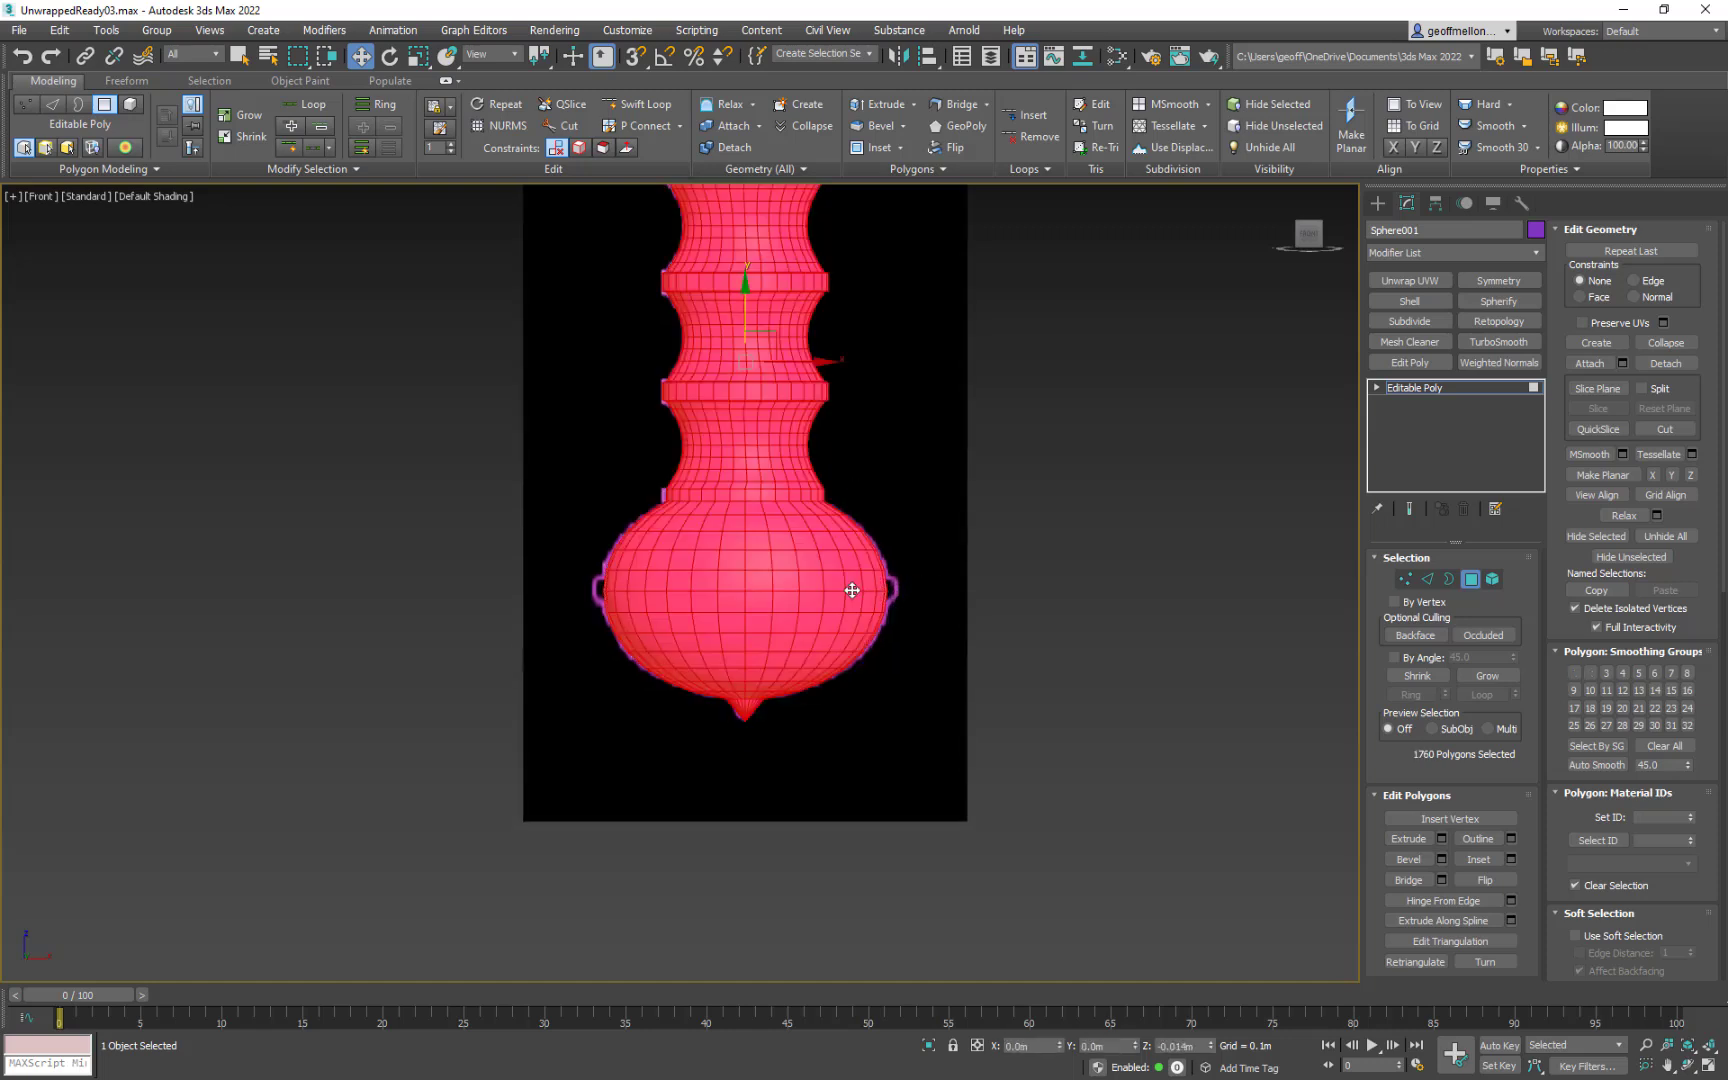
key("2")
double_click(851, 590)
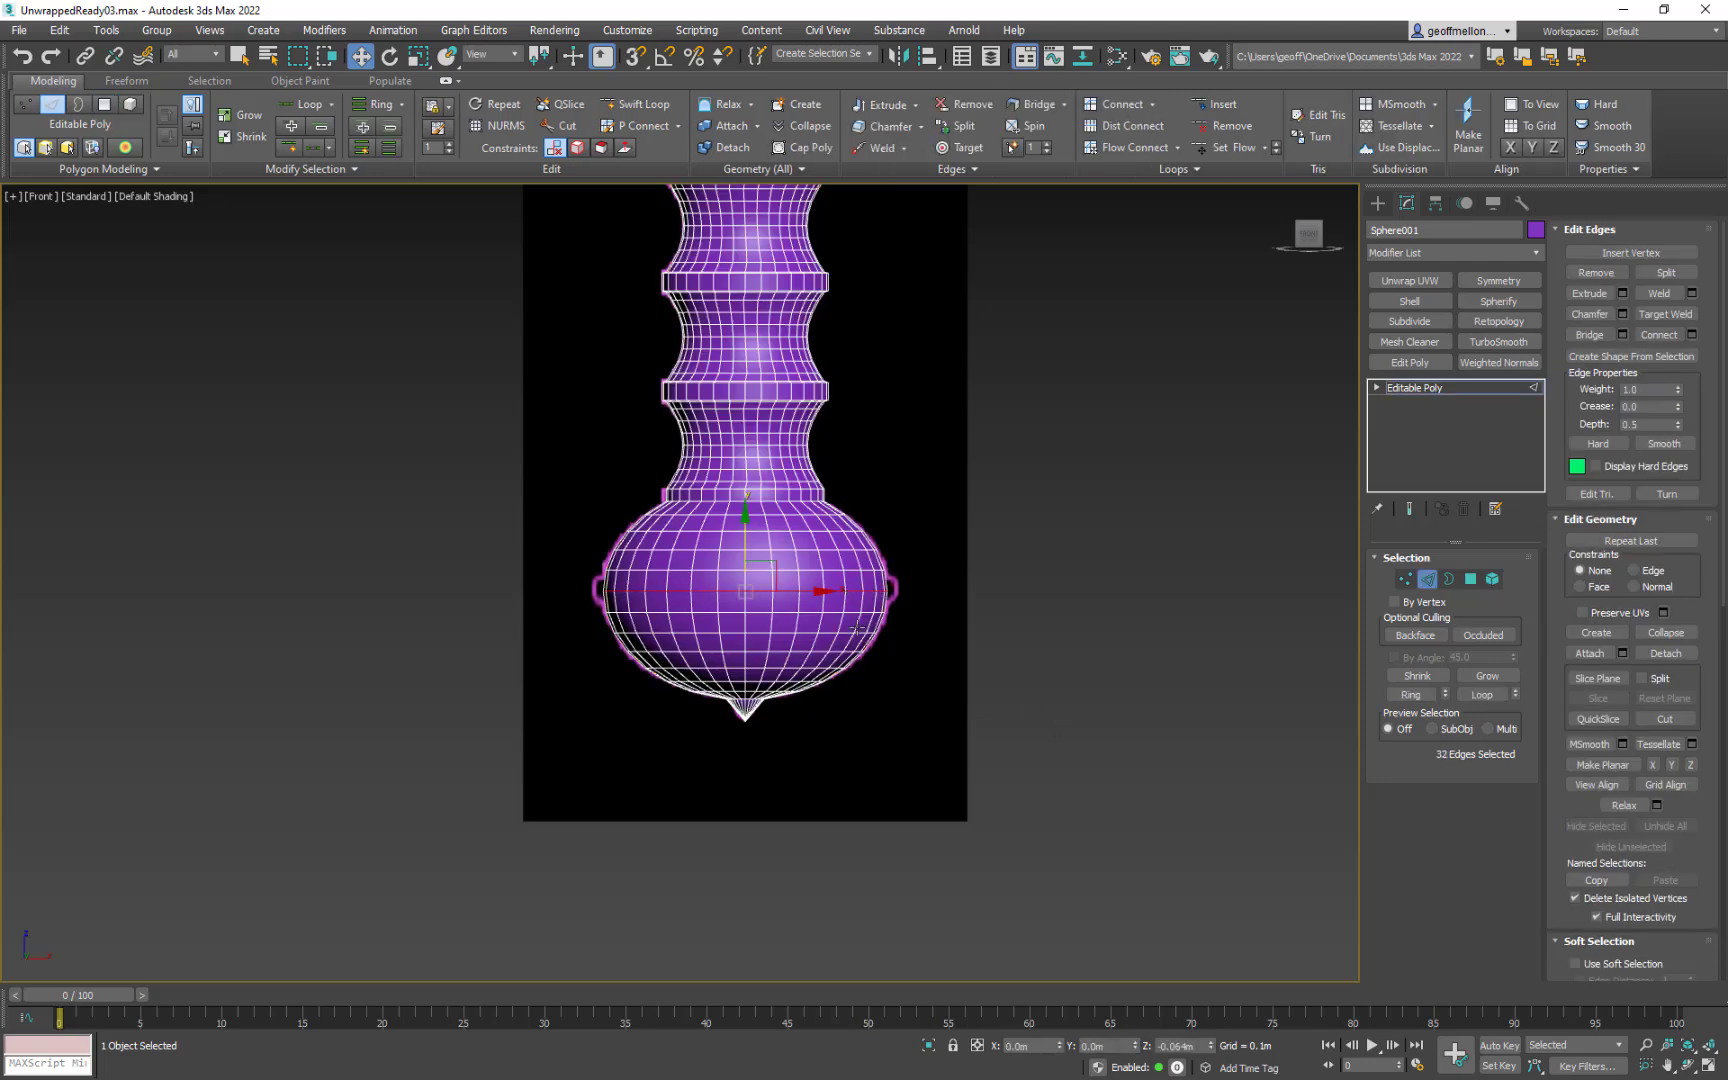
scroll(857, 628, "up", 3)
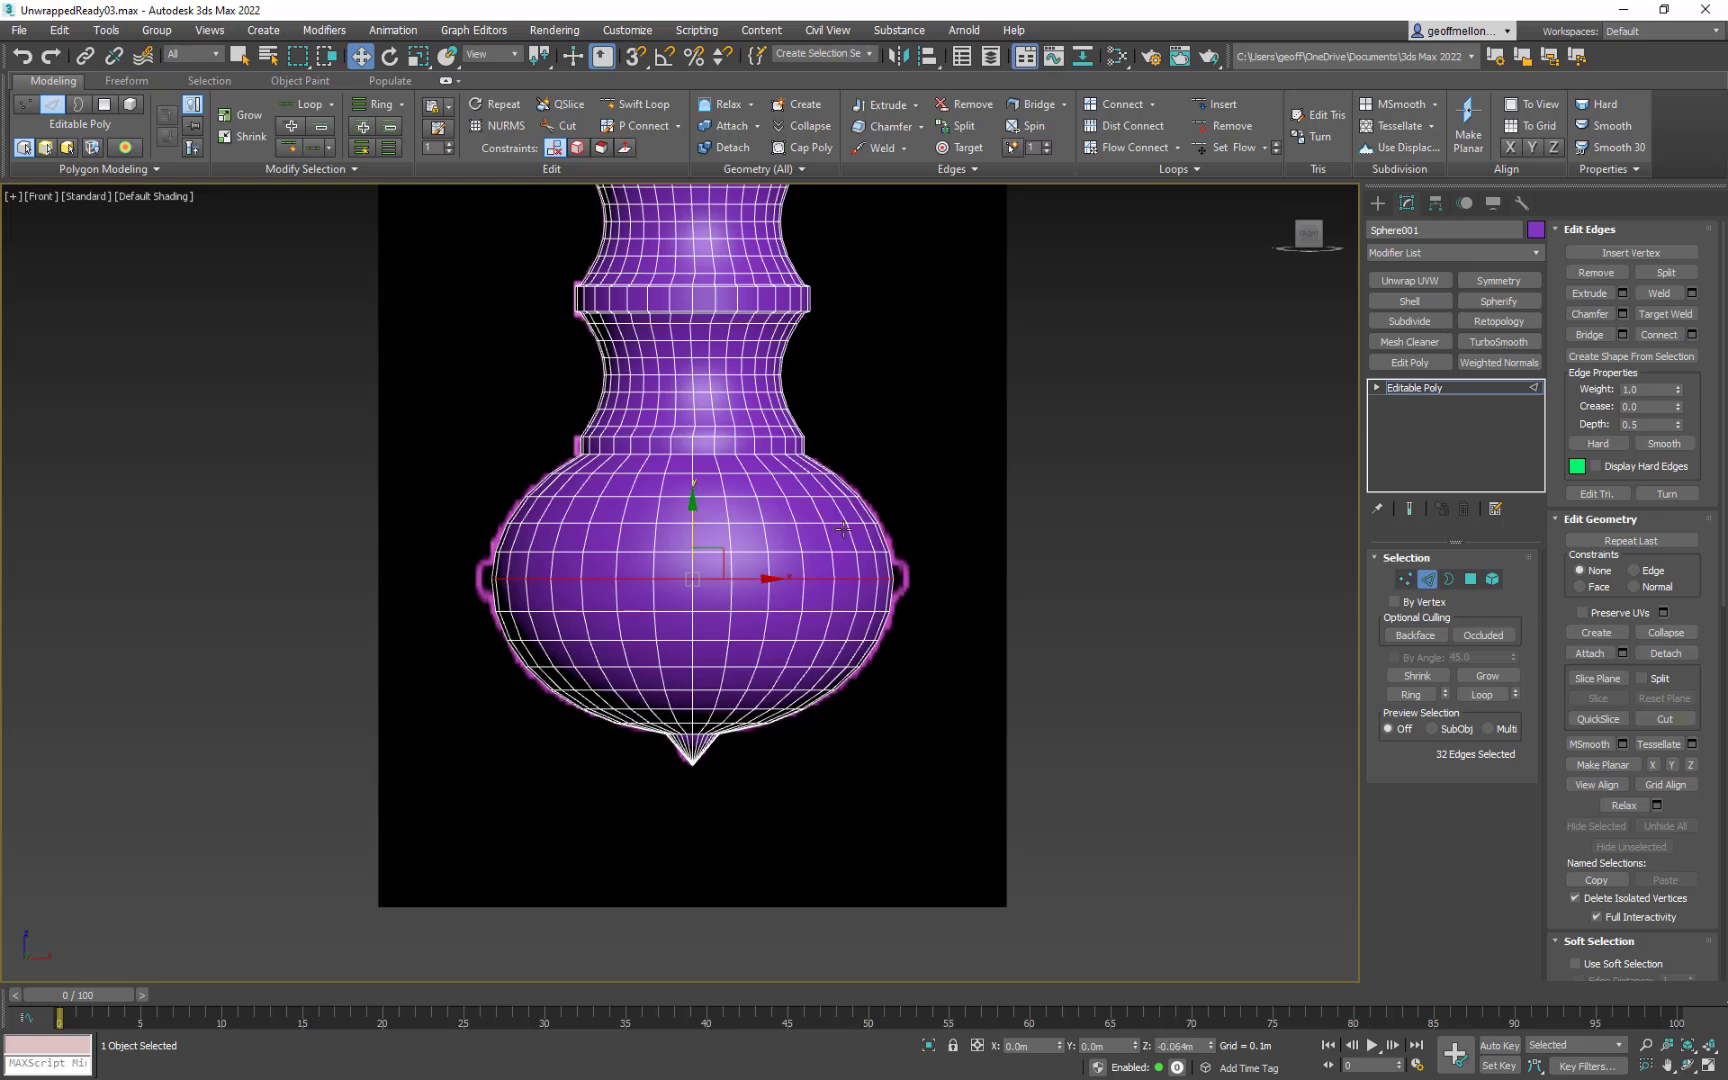
right_click(936, 512)
left_click(786, 620)
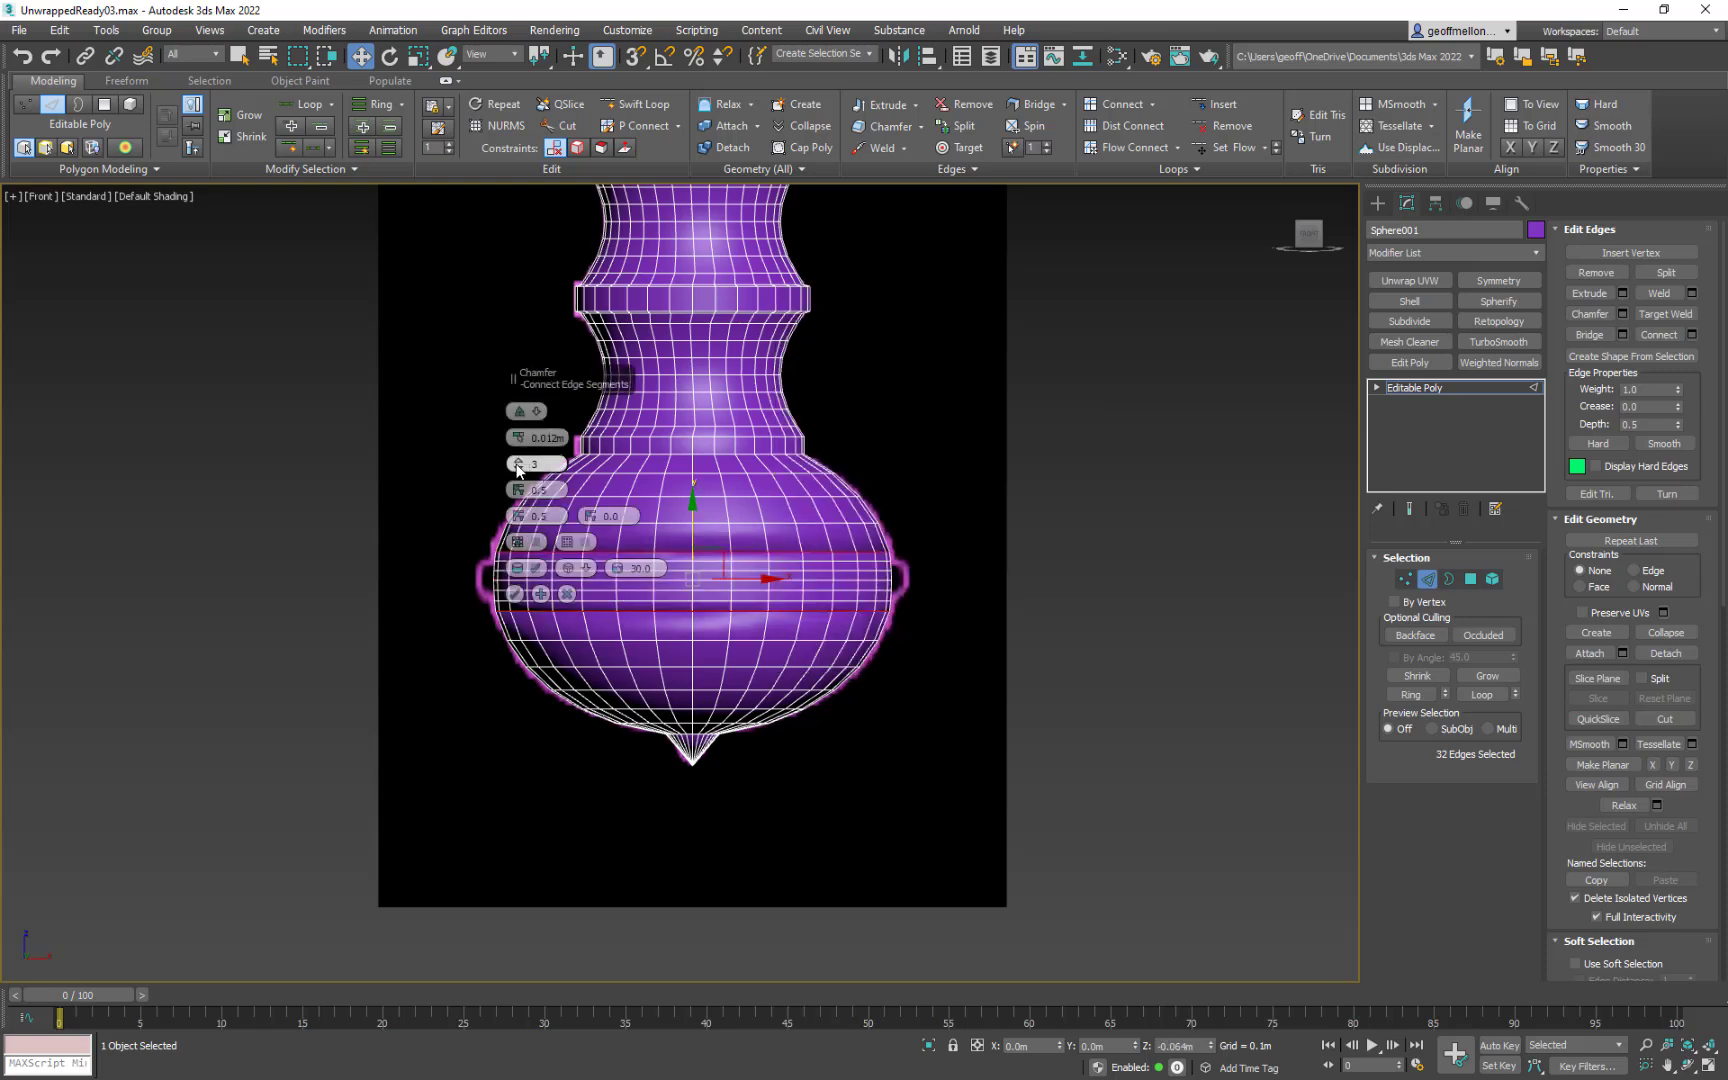
left_click_drag(518, 470, 519, 486)
left_click_drag(550, 377, 193, 392)
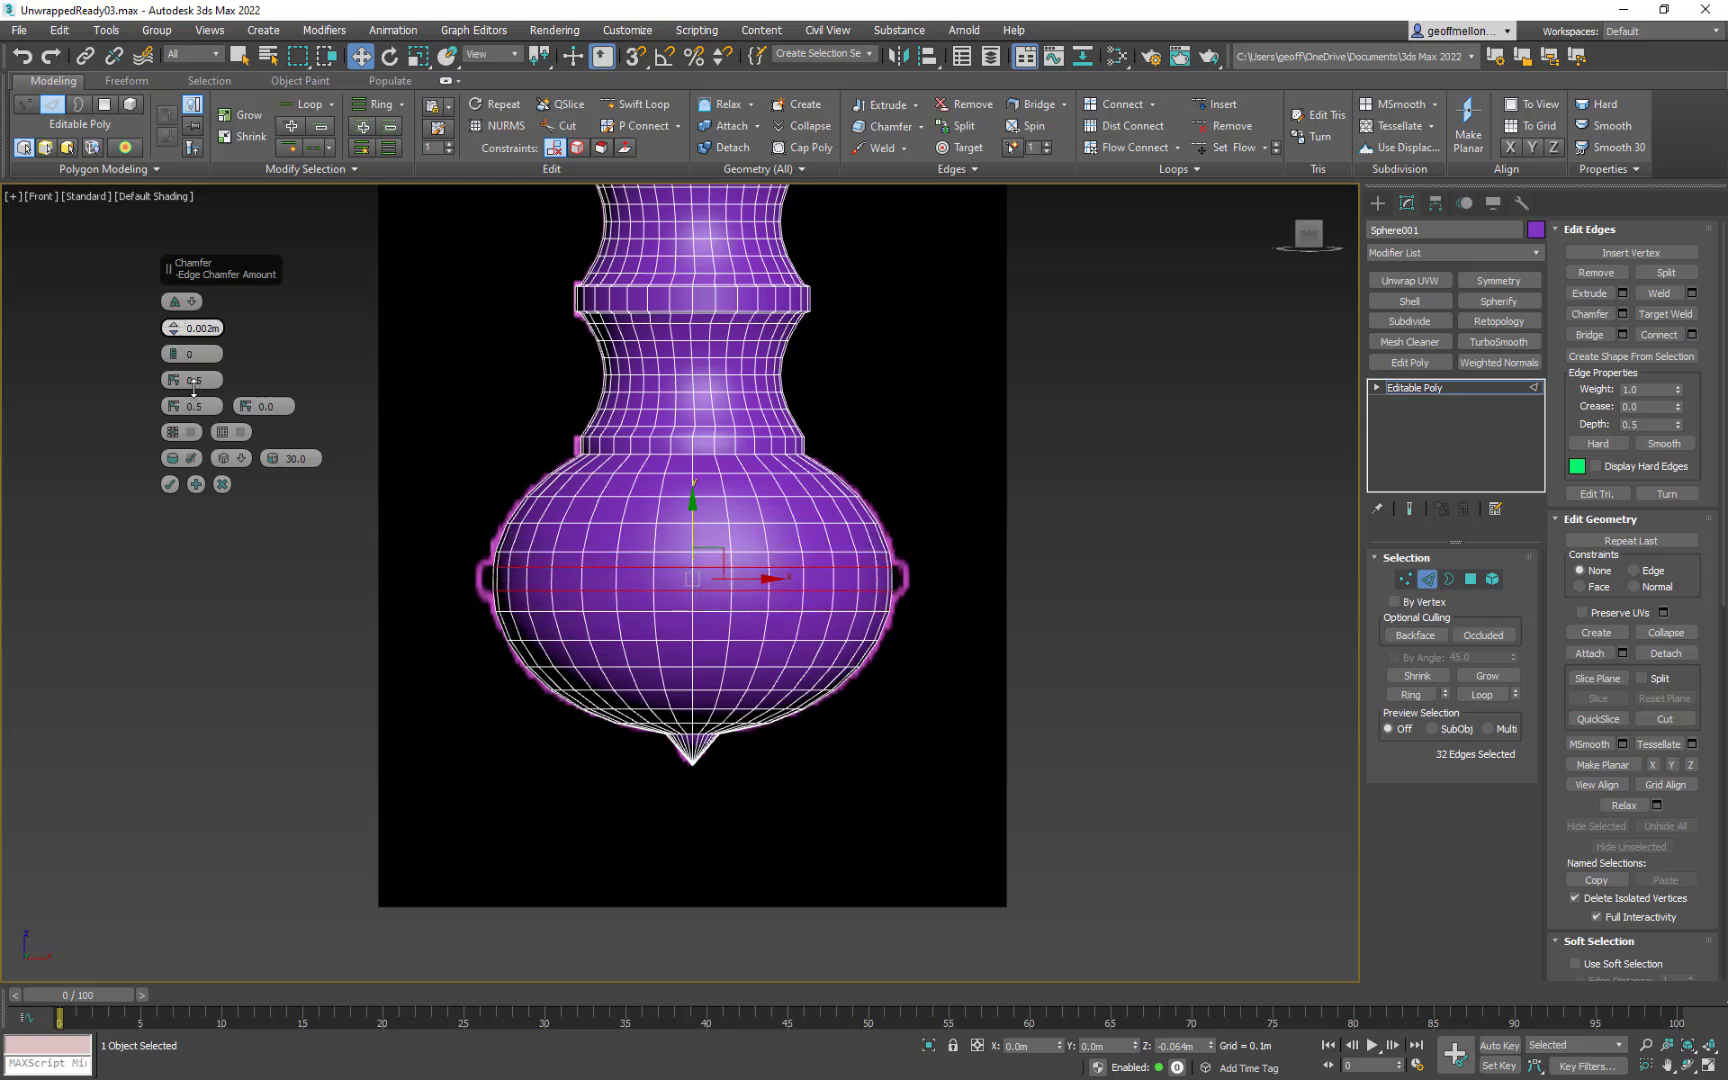
left_click_drag(193, 390, 193, 382)
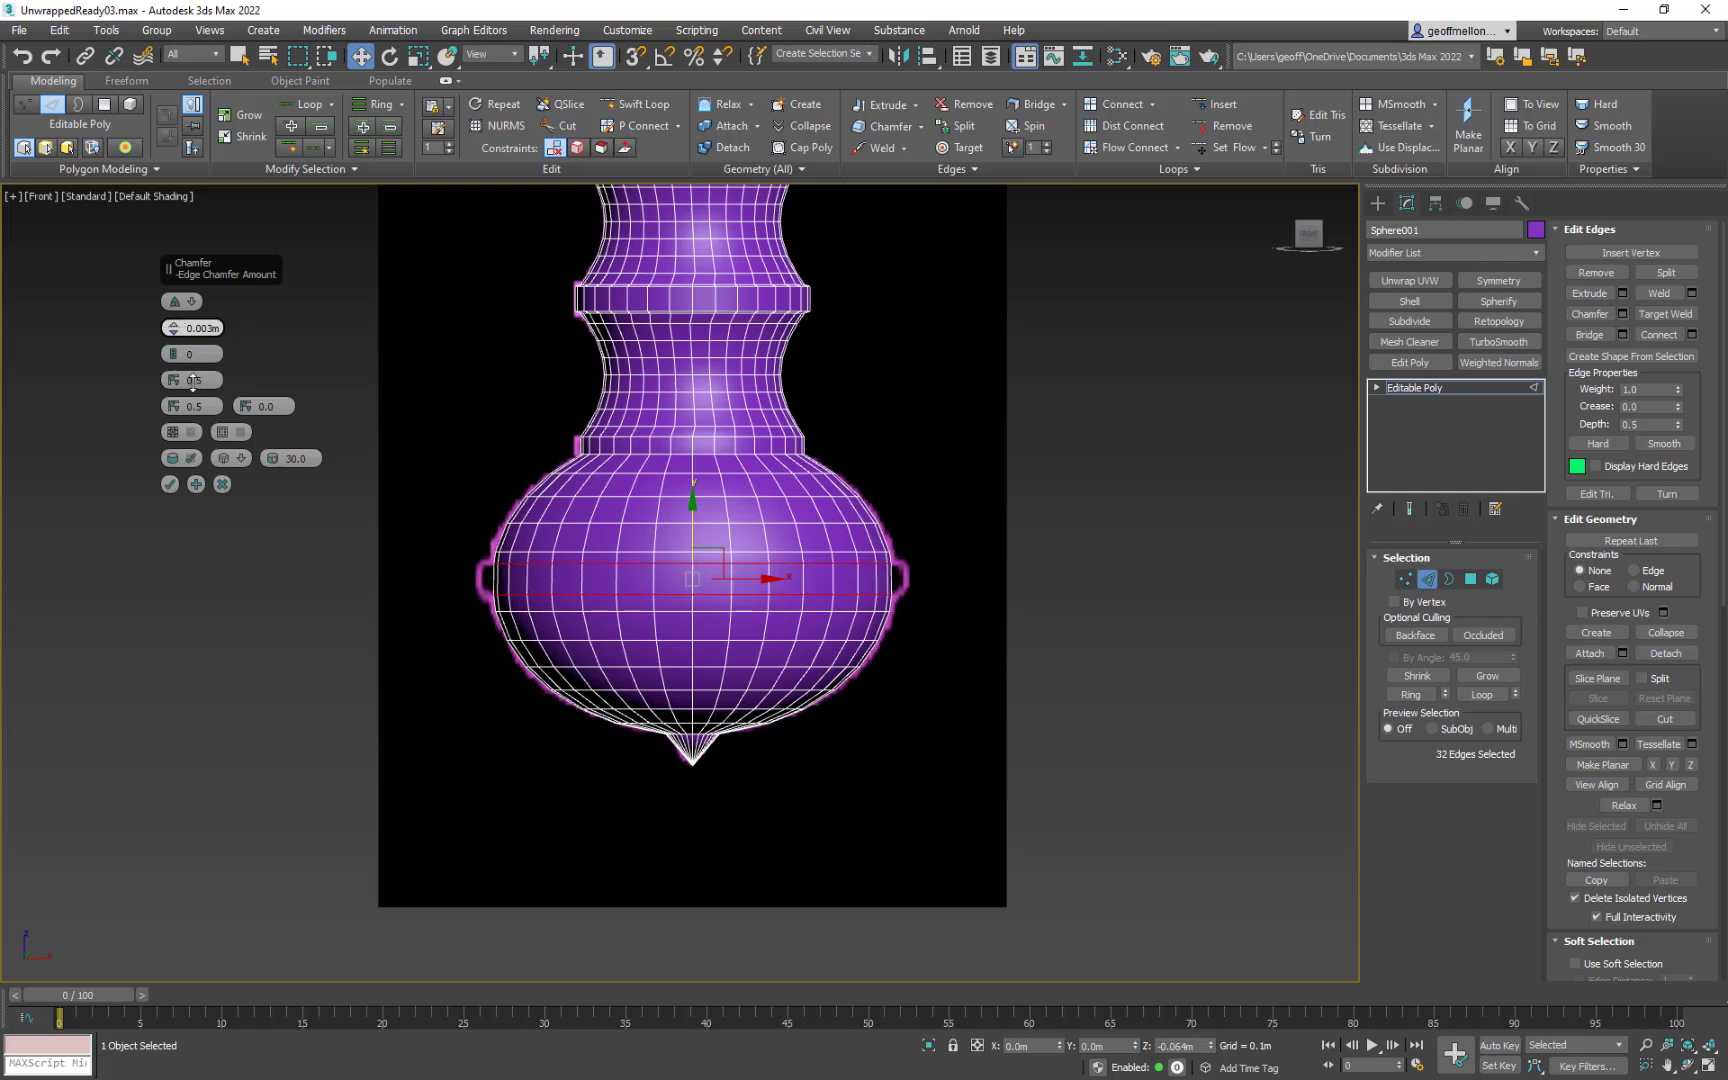
left_click(170, 485)
Step: Select the narrow polygon ring around the bulb's middle, scale it outward to the reference outline, and reduce its height slightly
middle_click_drag(983, 618, 972, 607)
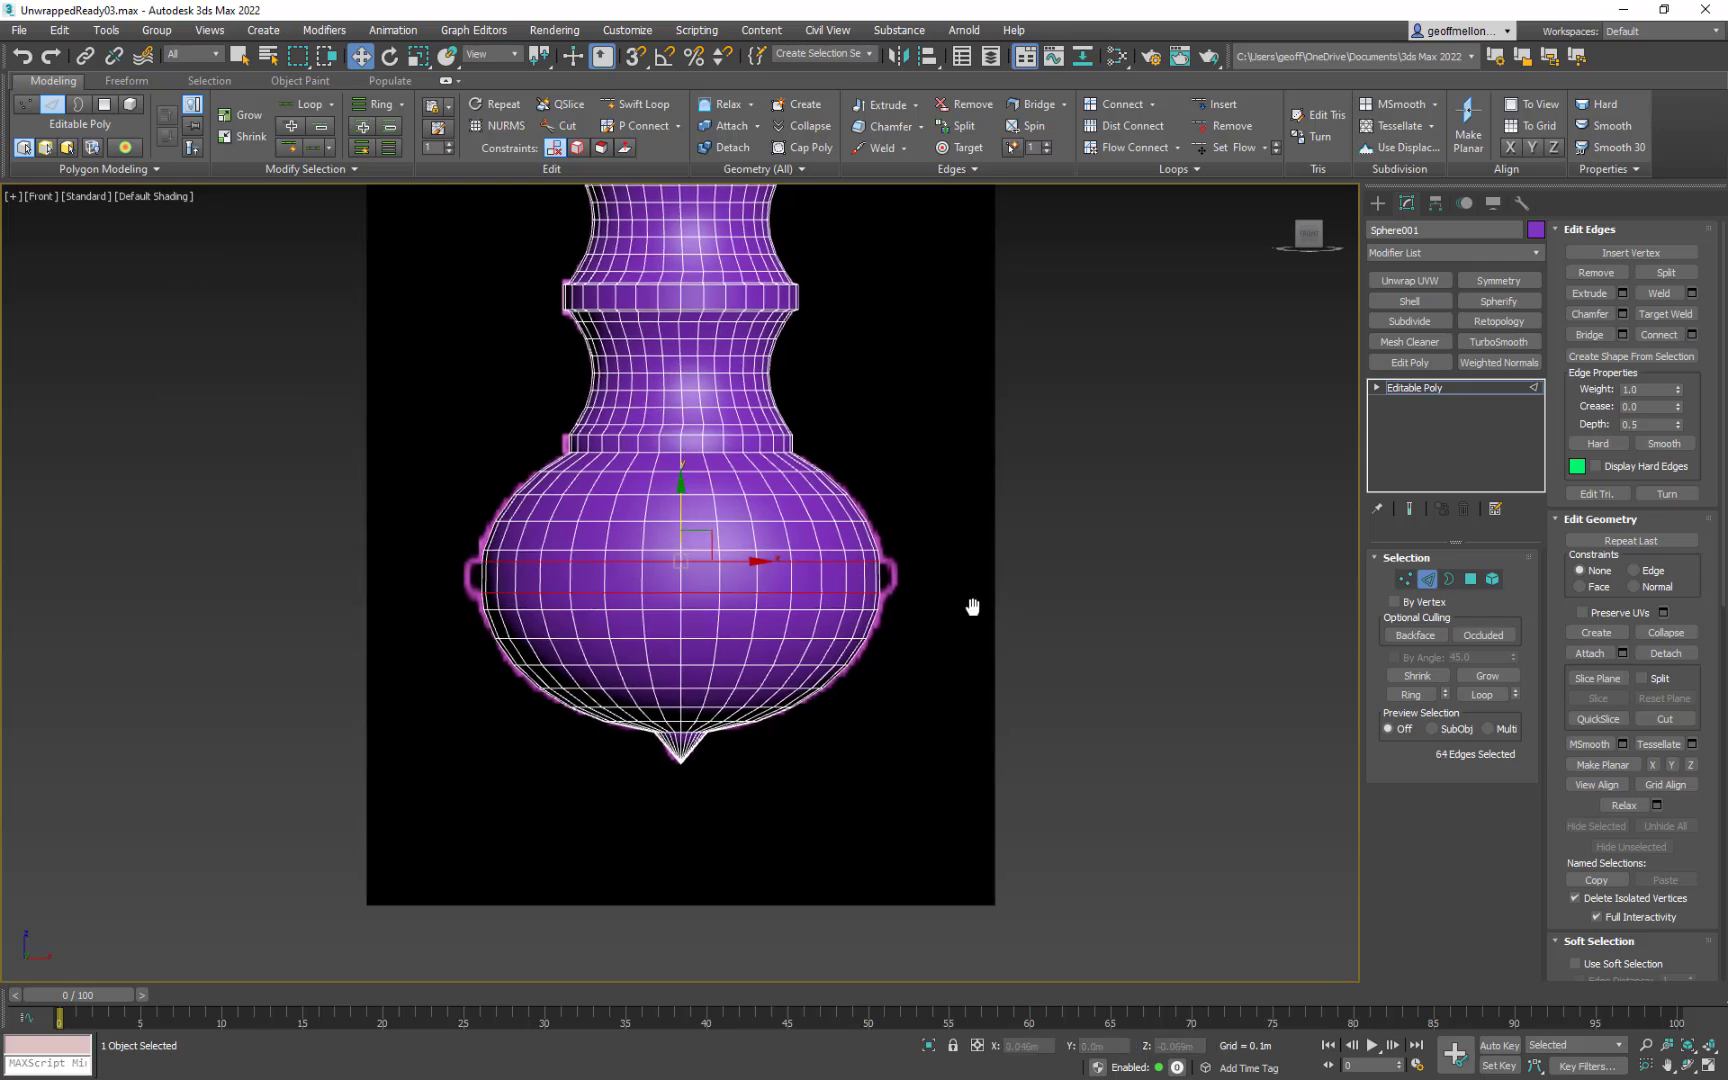
key("4")
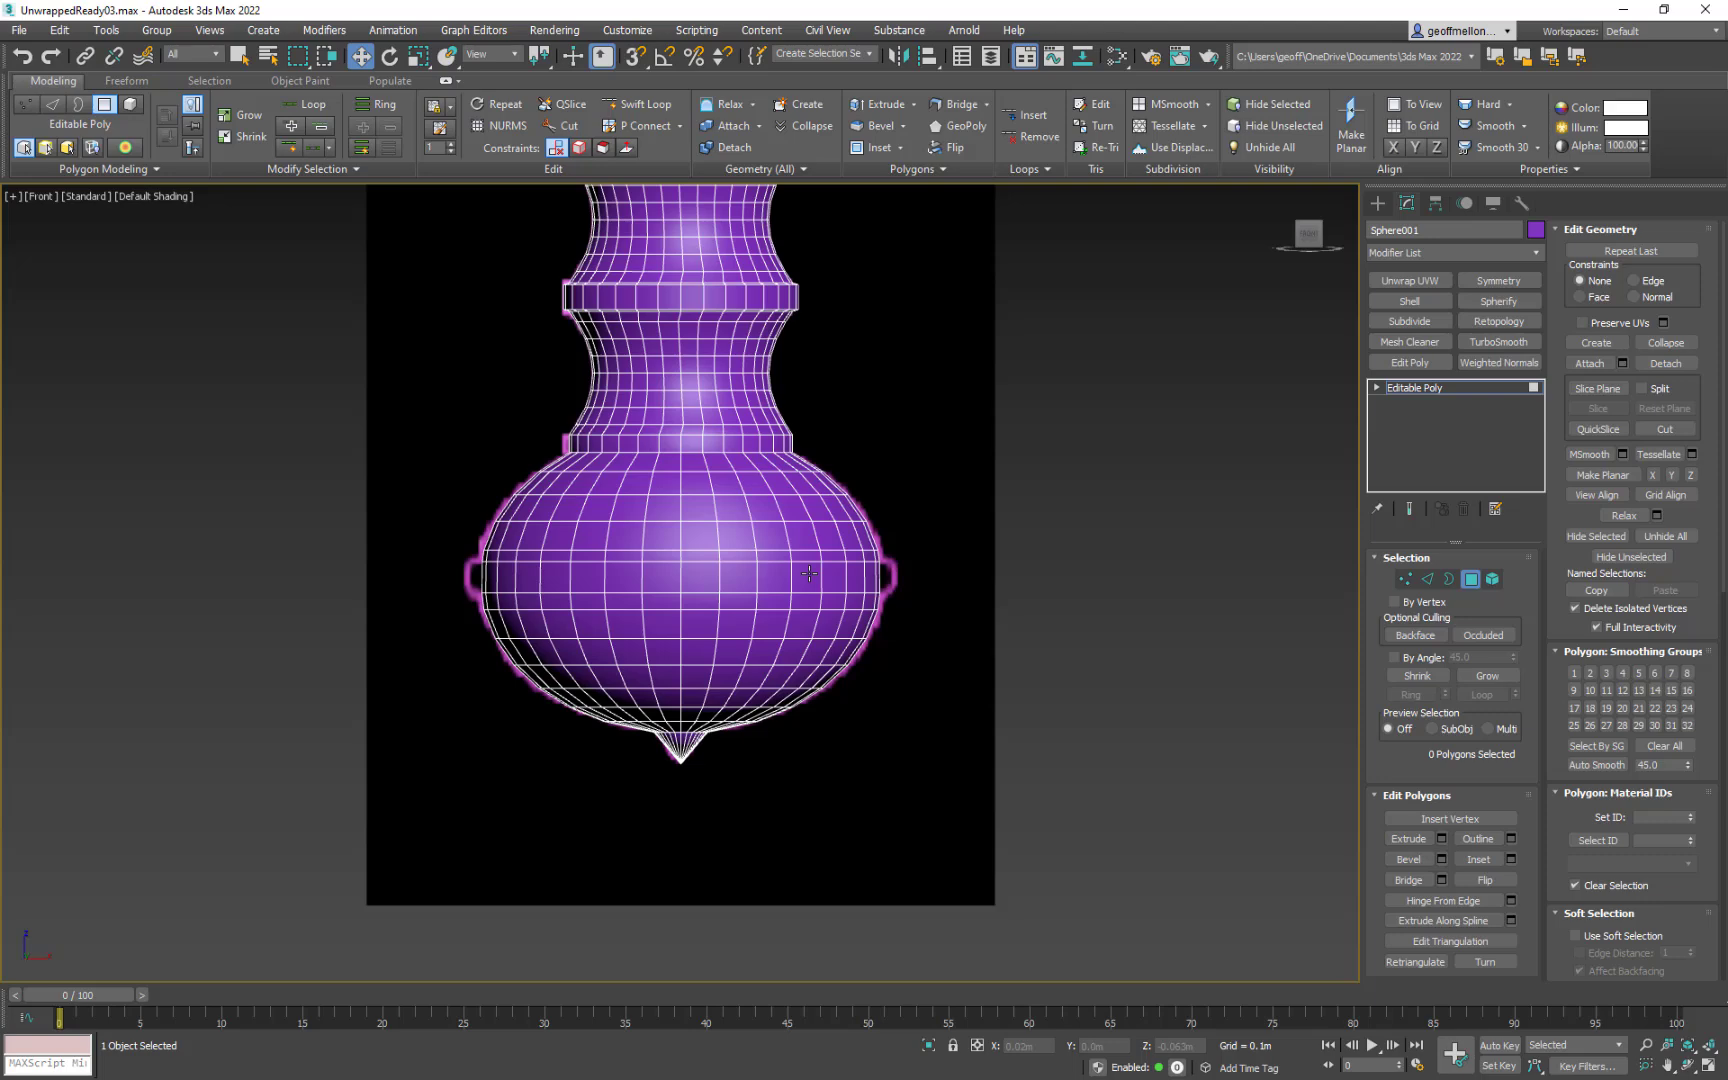
key("ctrl+a")
key("ctrl+d")
left_click(807, 577)
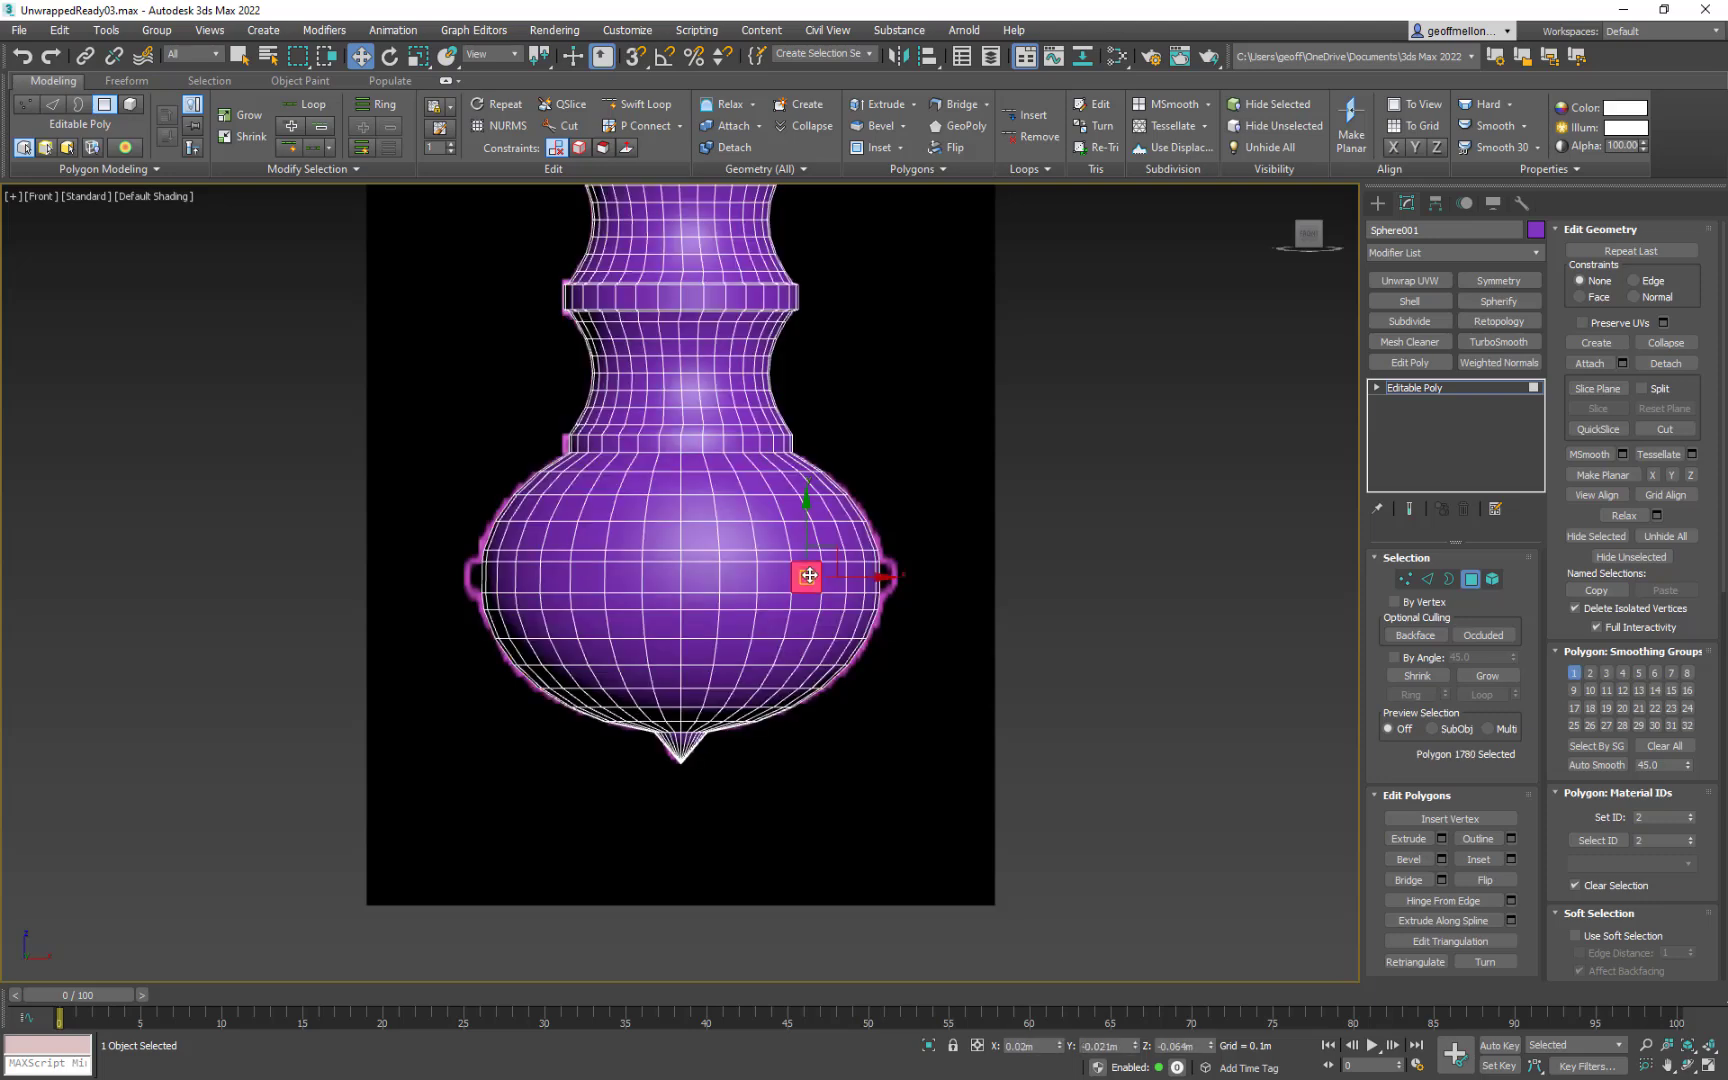
left_click(778, 579, "shift")
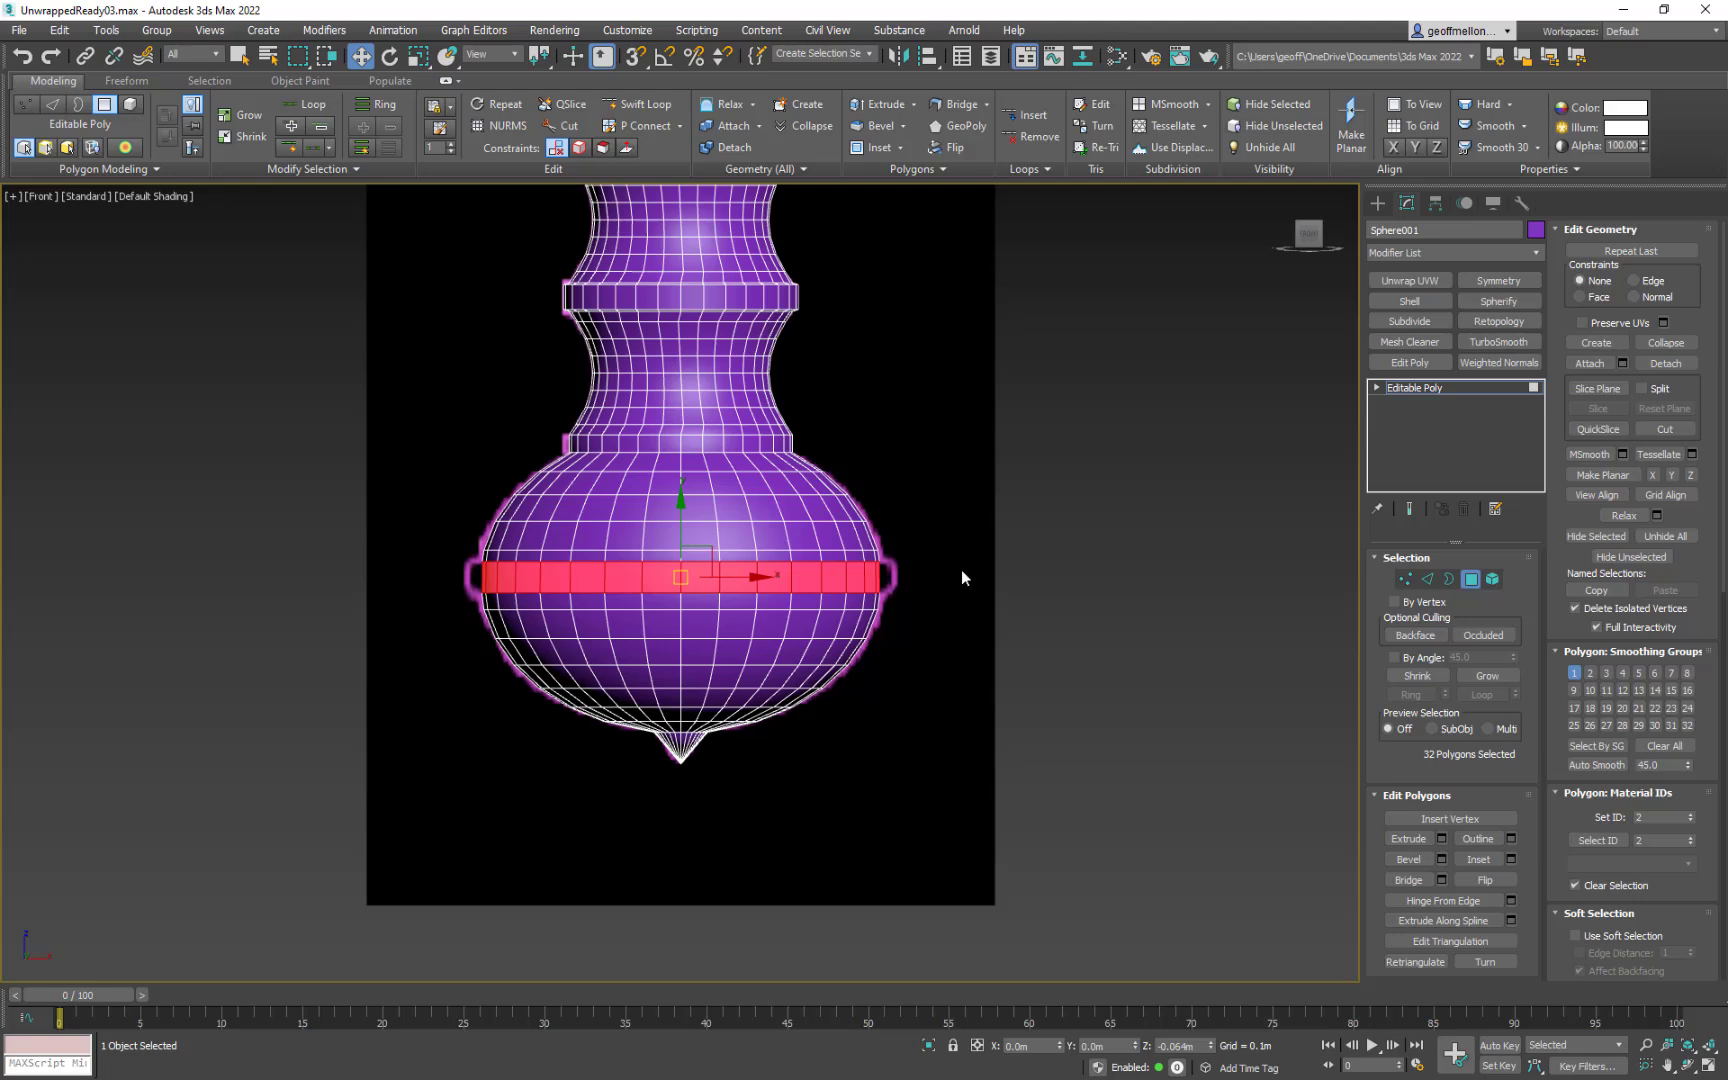
left_click_drag(1054, 567, 171, 586)
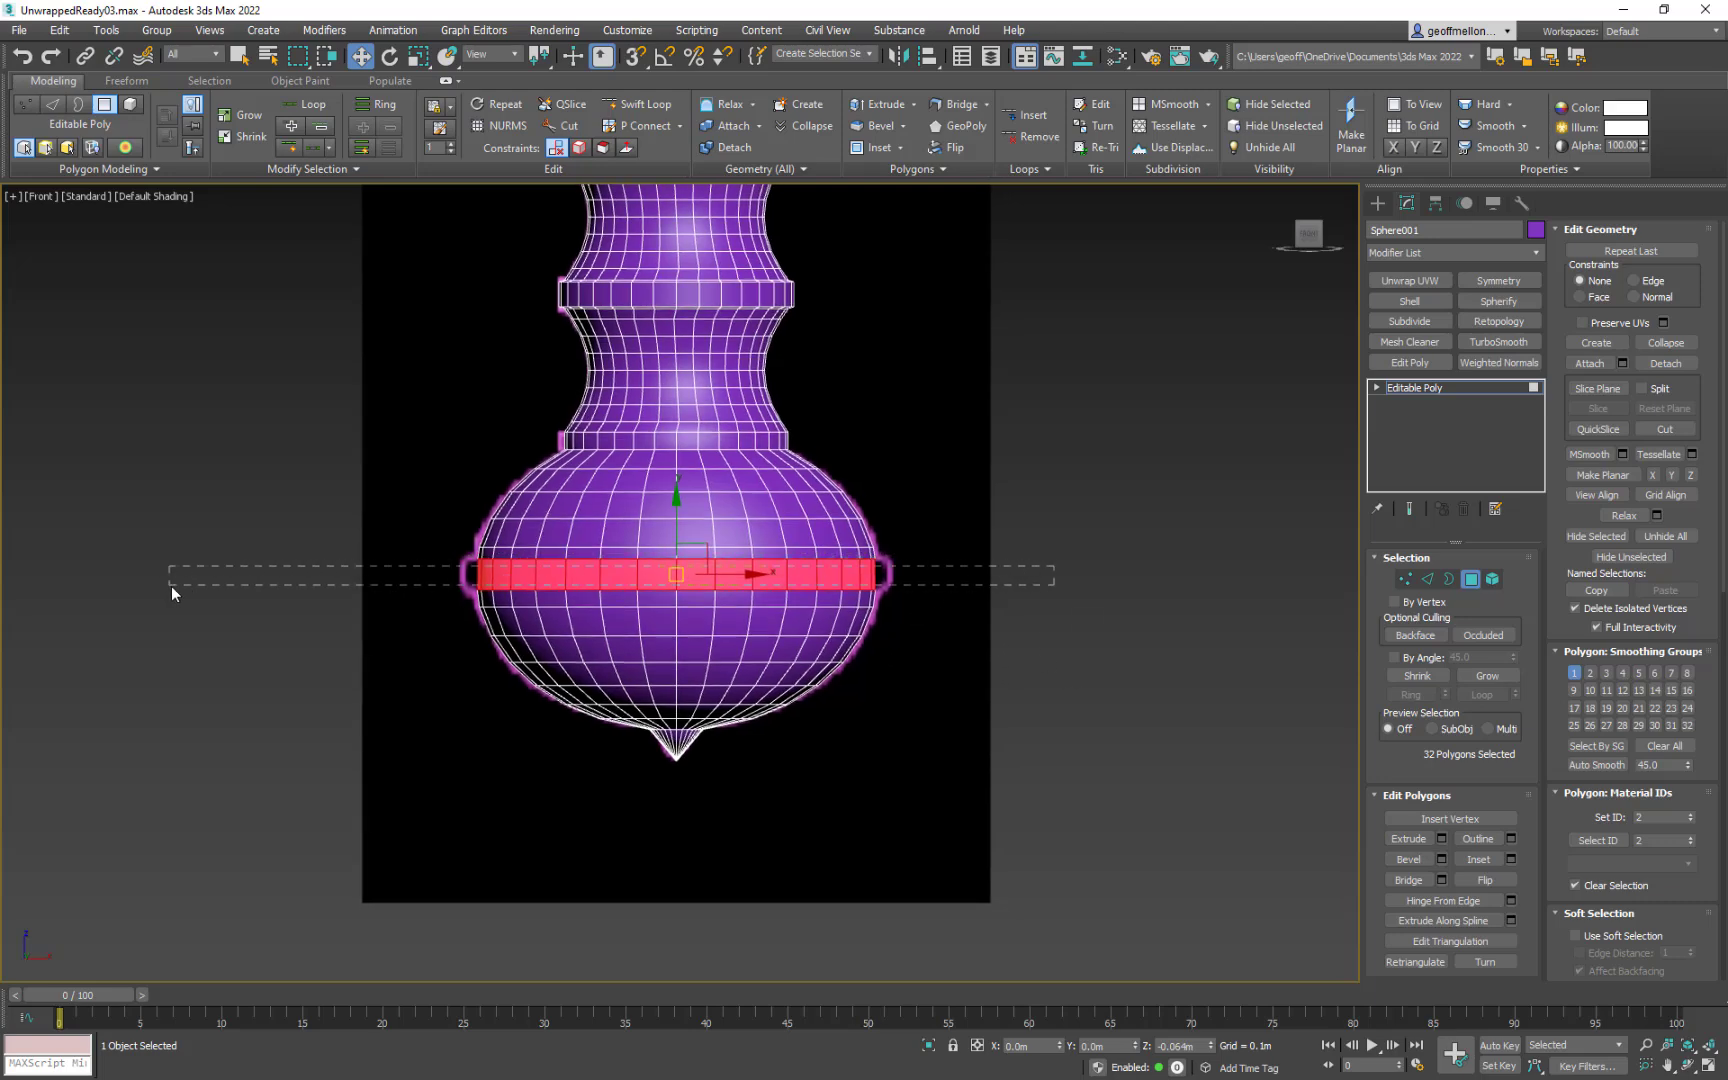
middle_click_drag(1110, 648, 1078, 641)
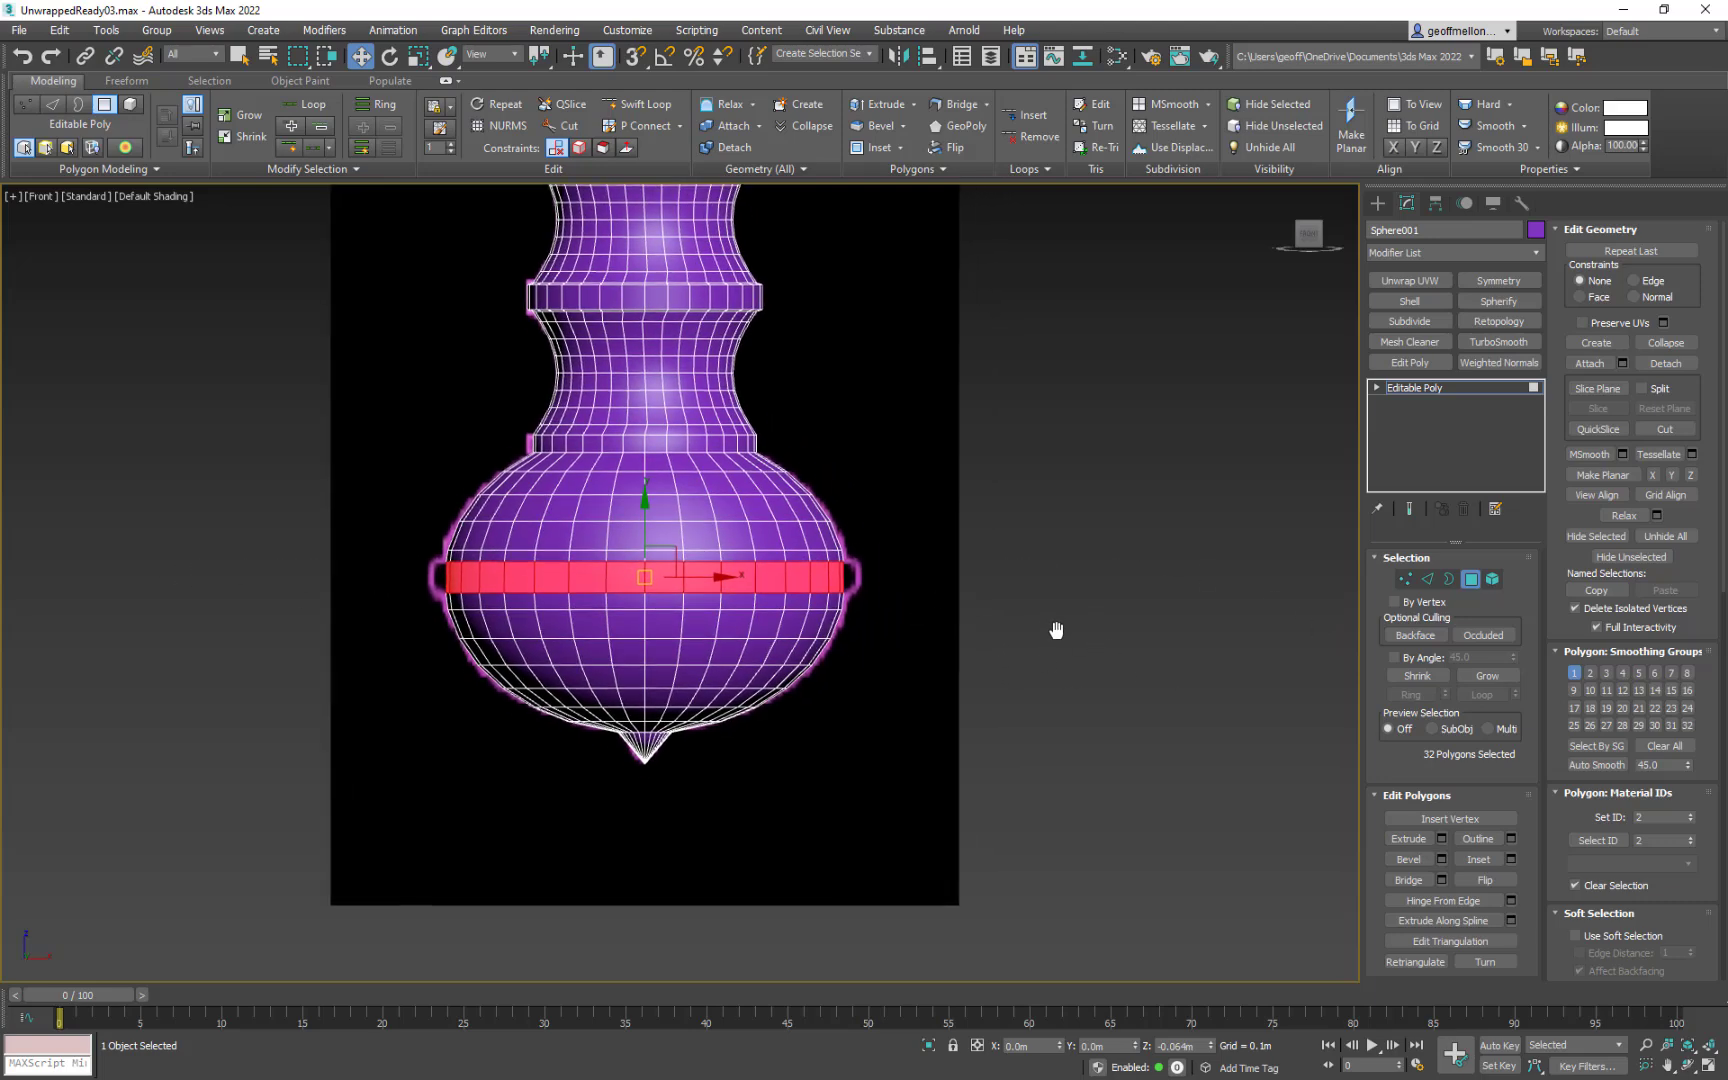
key("r")
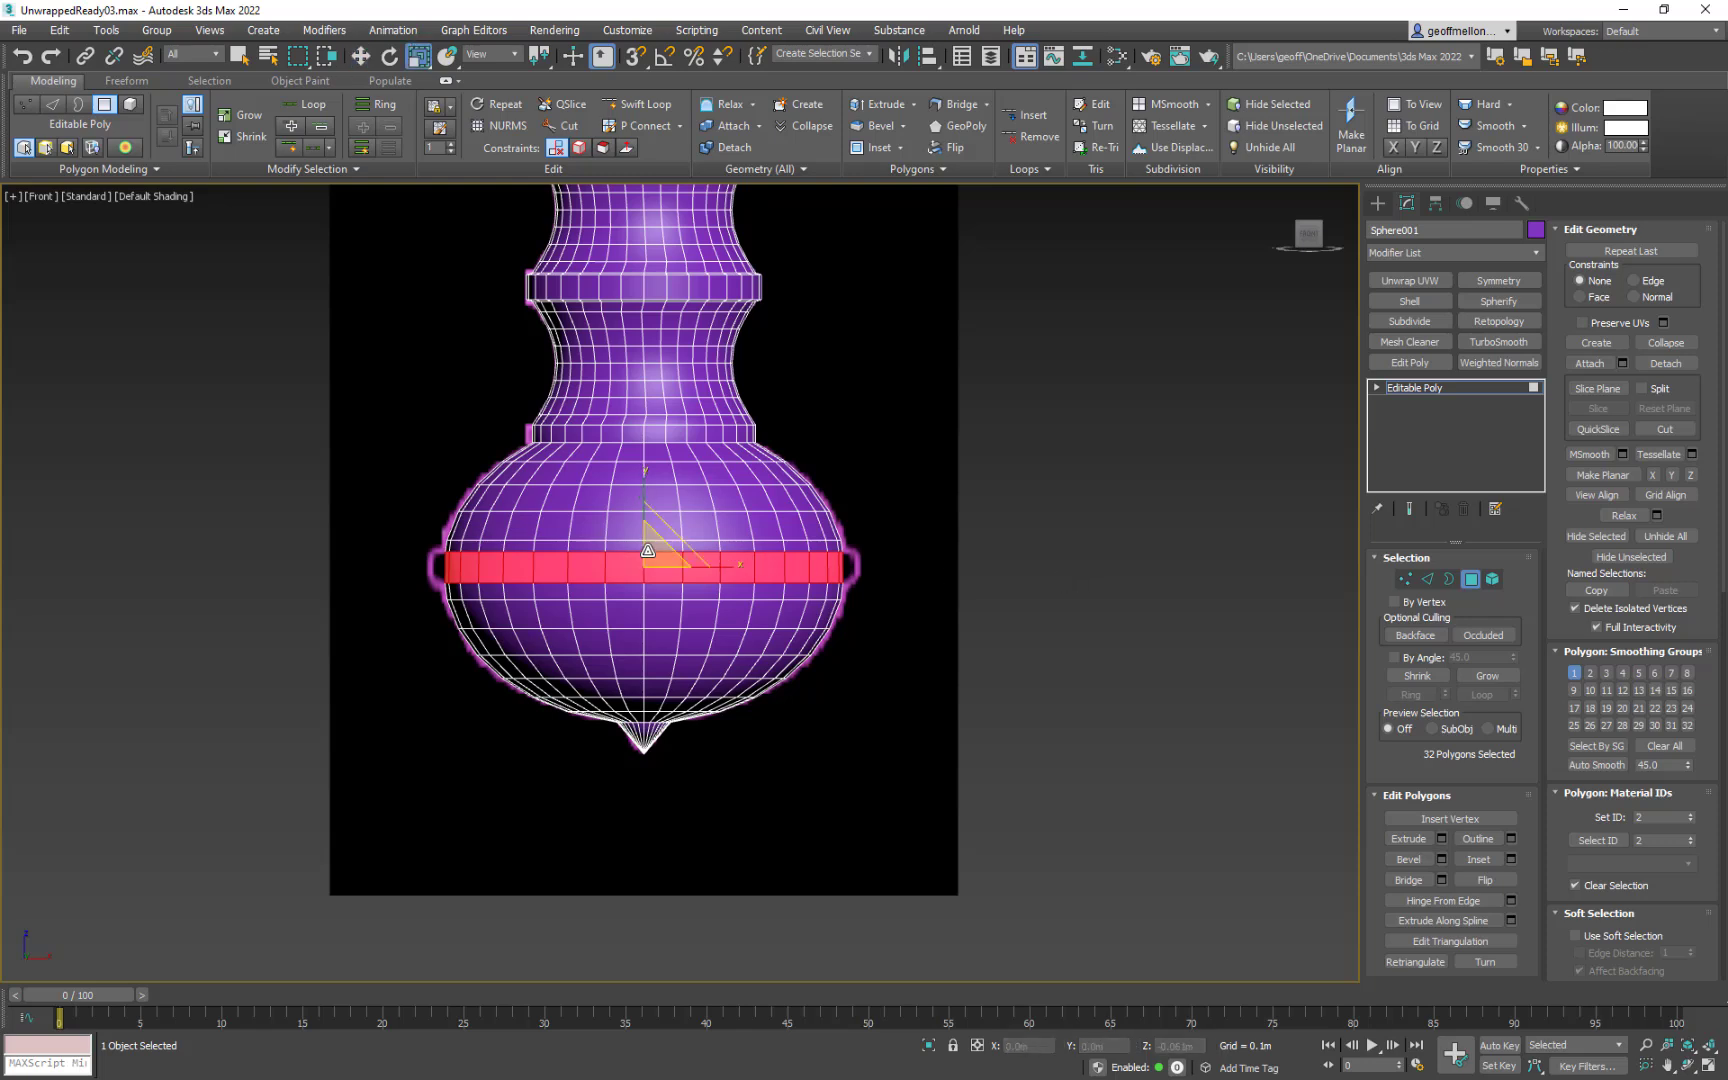
left_click_drag(663, 540, 648, 549)
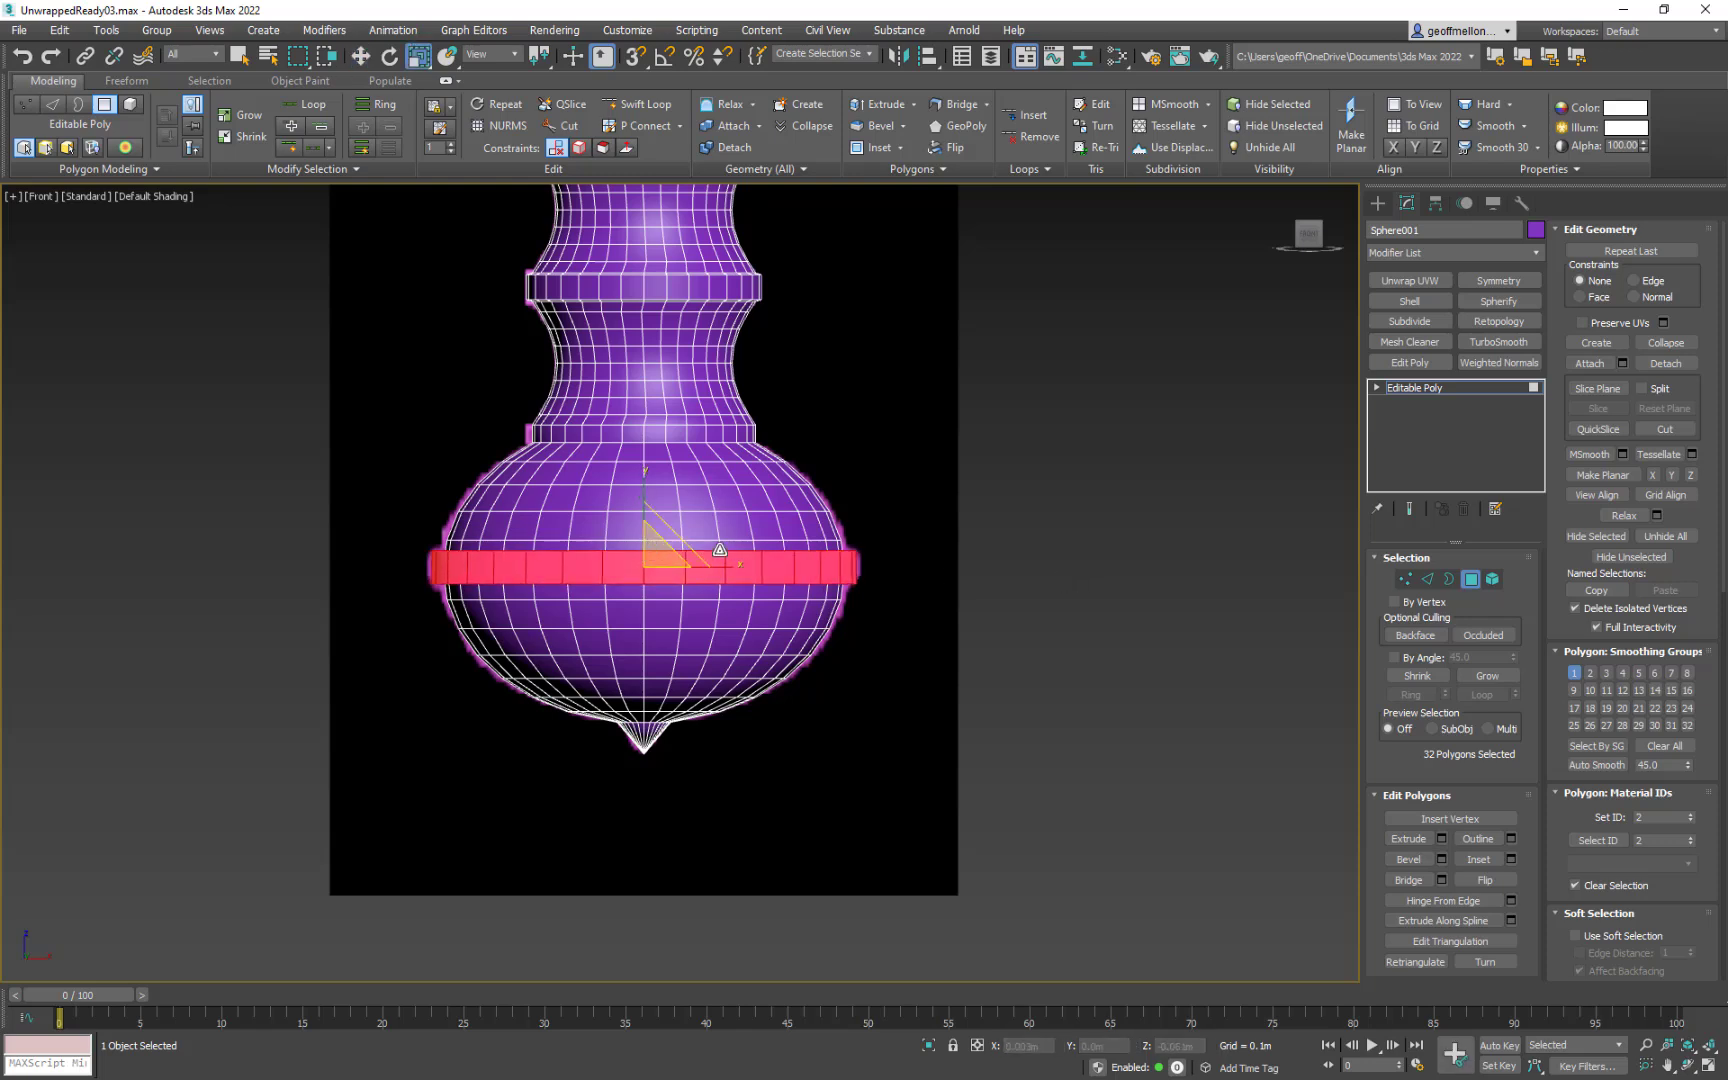
left_click_drag(645, 484, 650, 526)
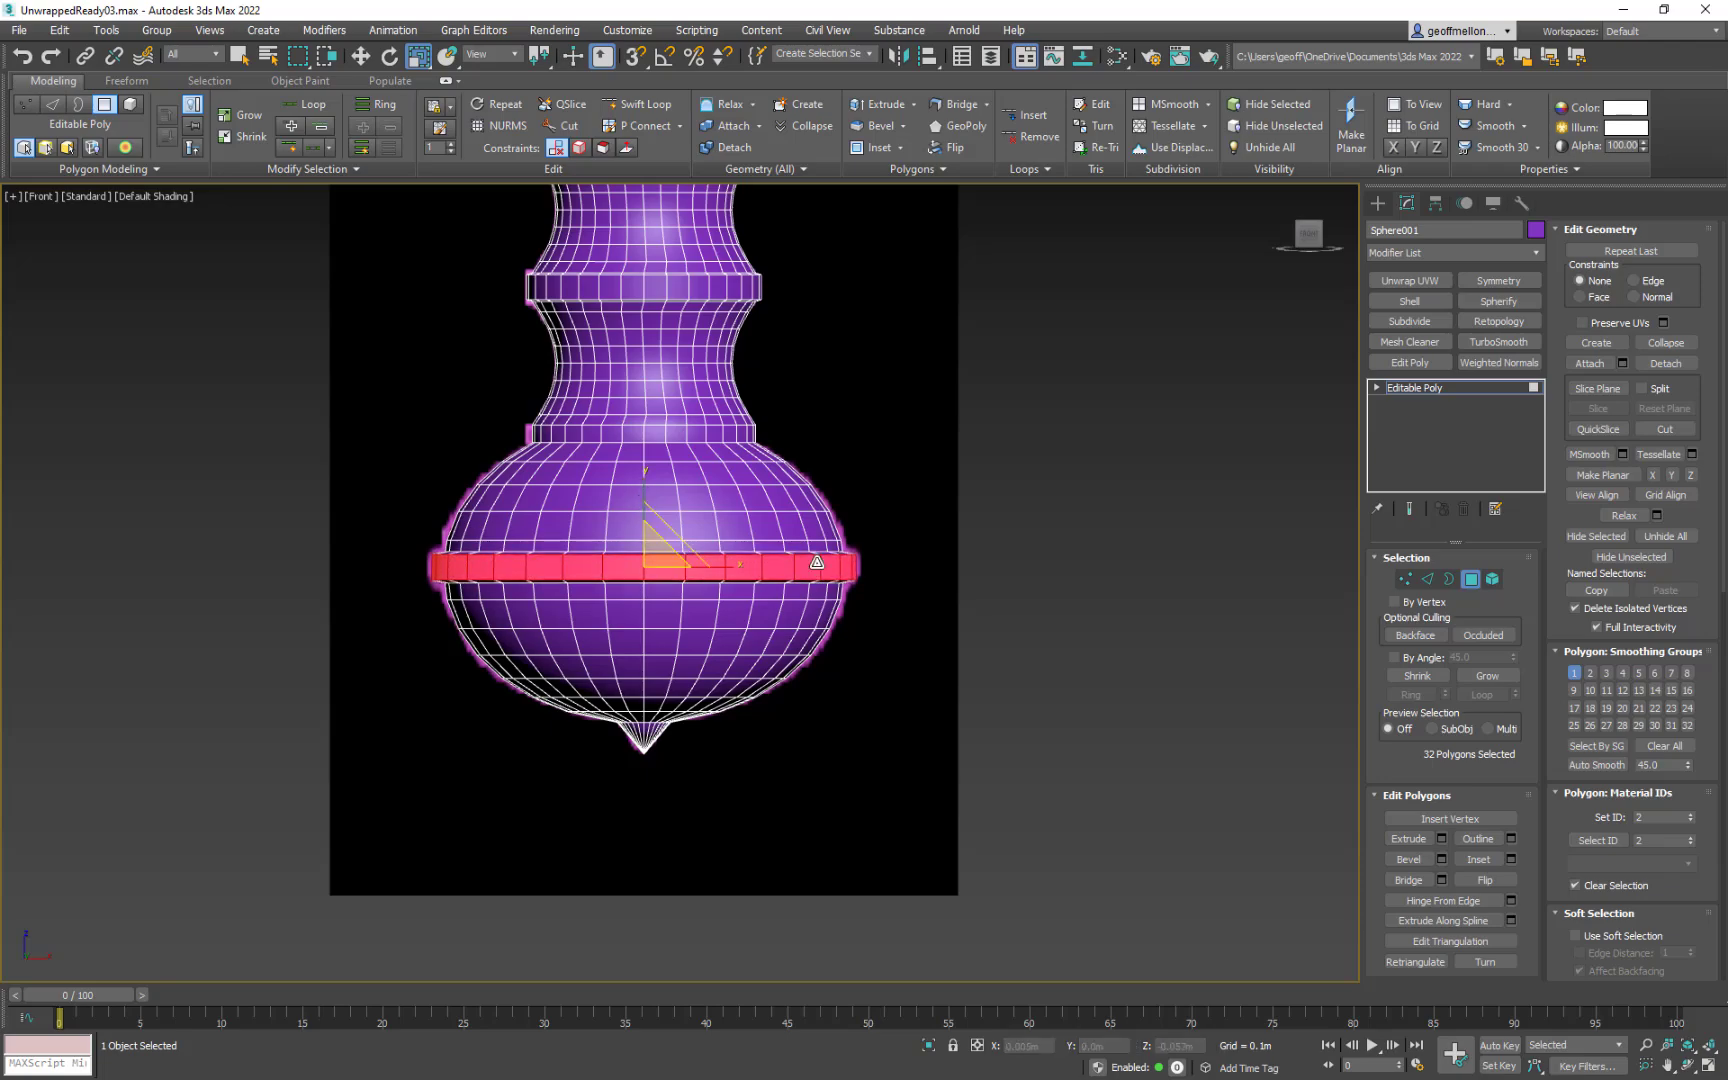
Step: Scale the raised ring slightly inward so it projects less from the bulb, and return to the front view
scroll(656, 532, "up", 3)
mouse_move(926, 525)
middle_mouse_down("alt")
mouse_move(914, 572)
mouse_move(887, 509)
mouse_move(922, 459)
mouse_move(931, 541)
mouse_move(900, 530)
middle_mouse_up("alt")
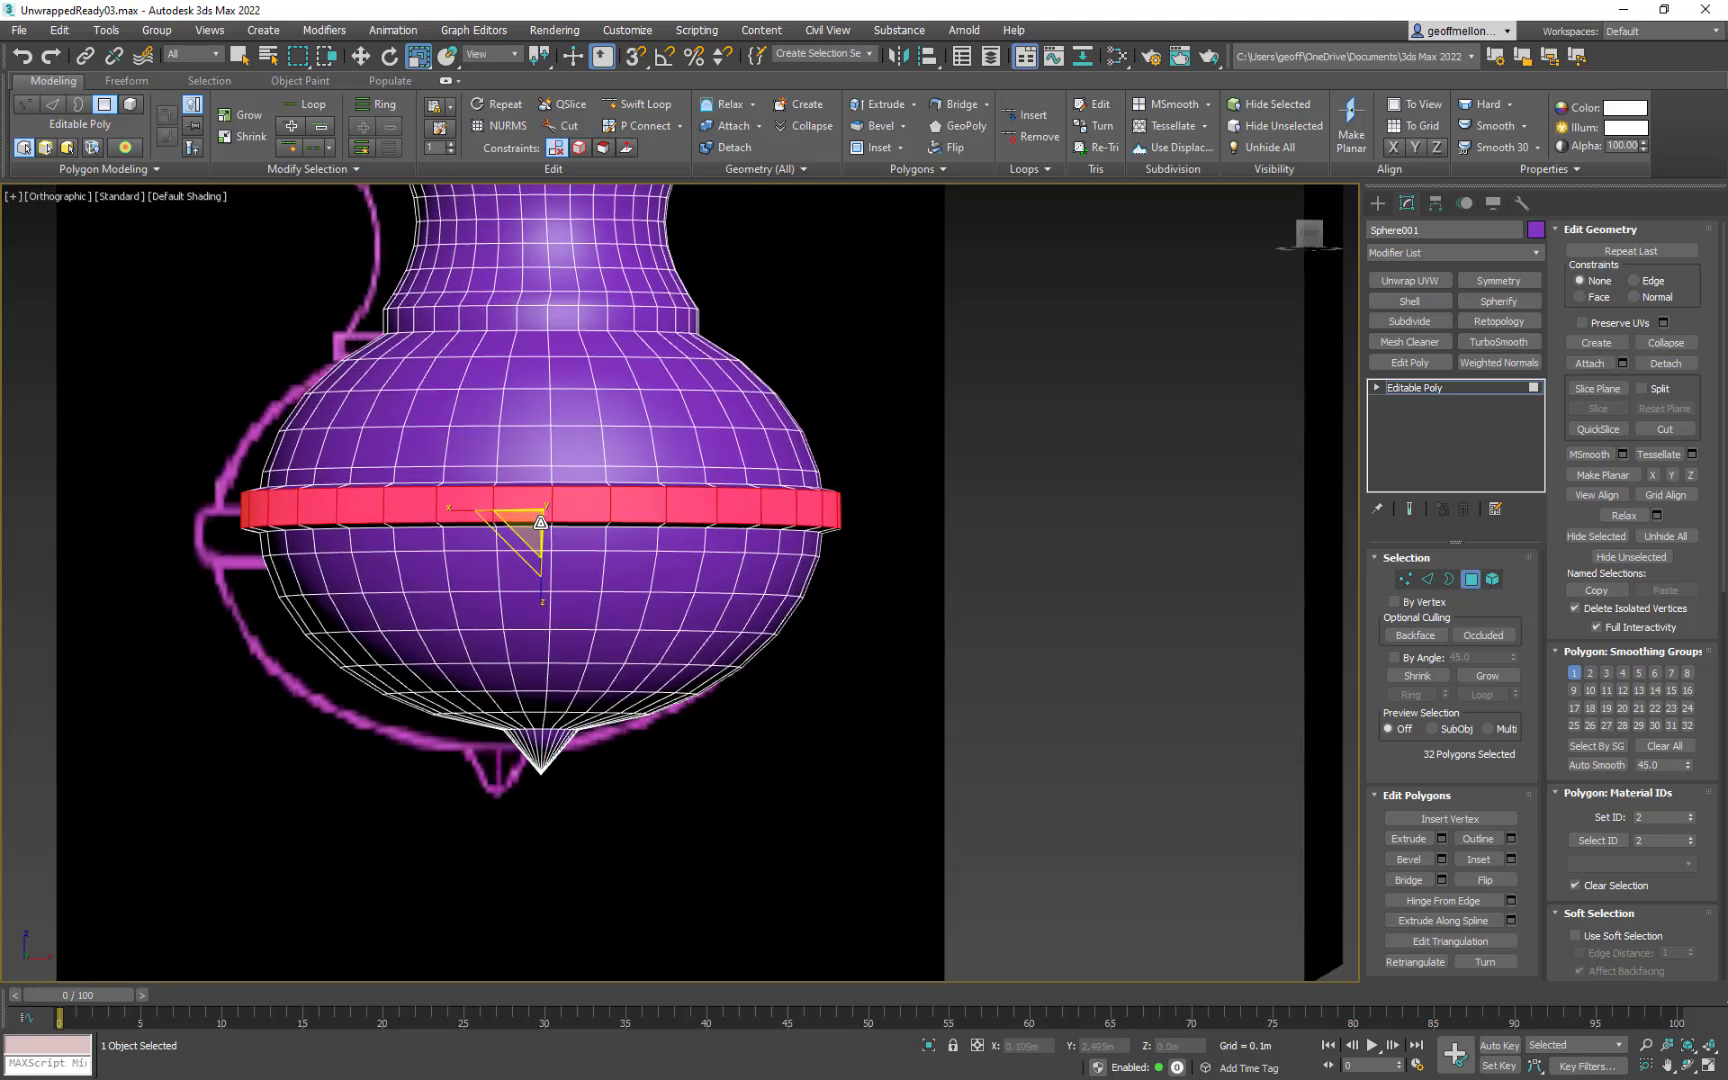
left_click_drag(540, 512, 538, 526)
scroll(819, 567, "down", 3)
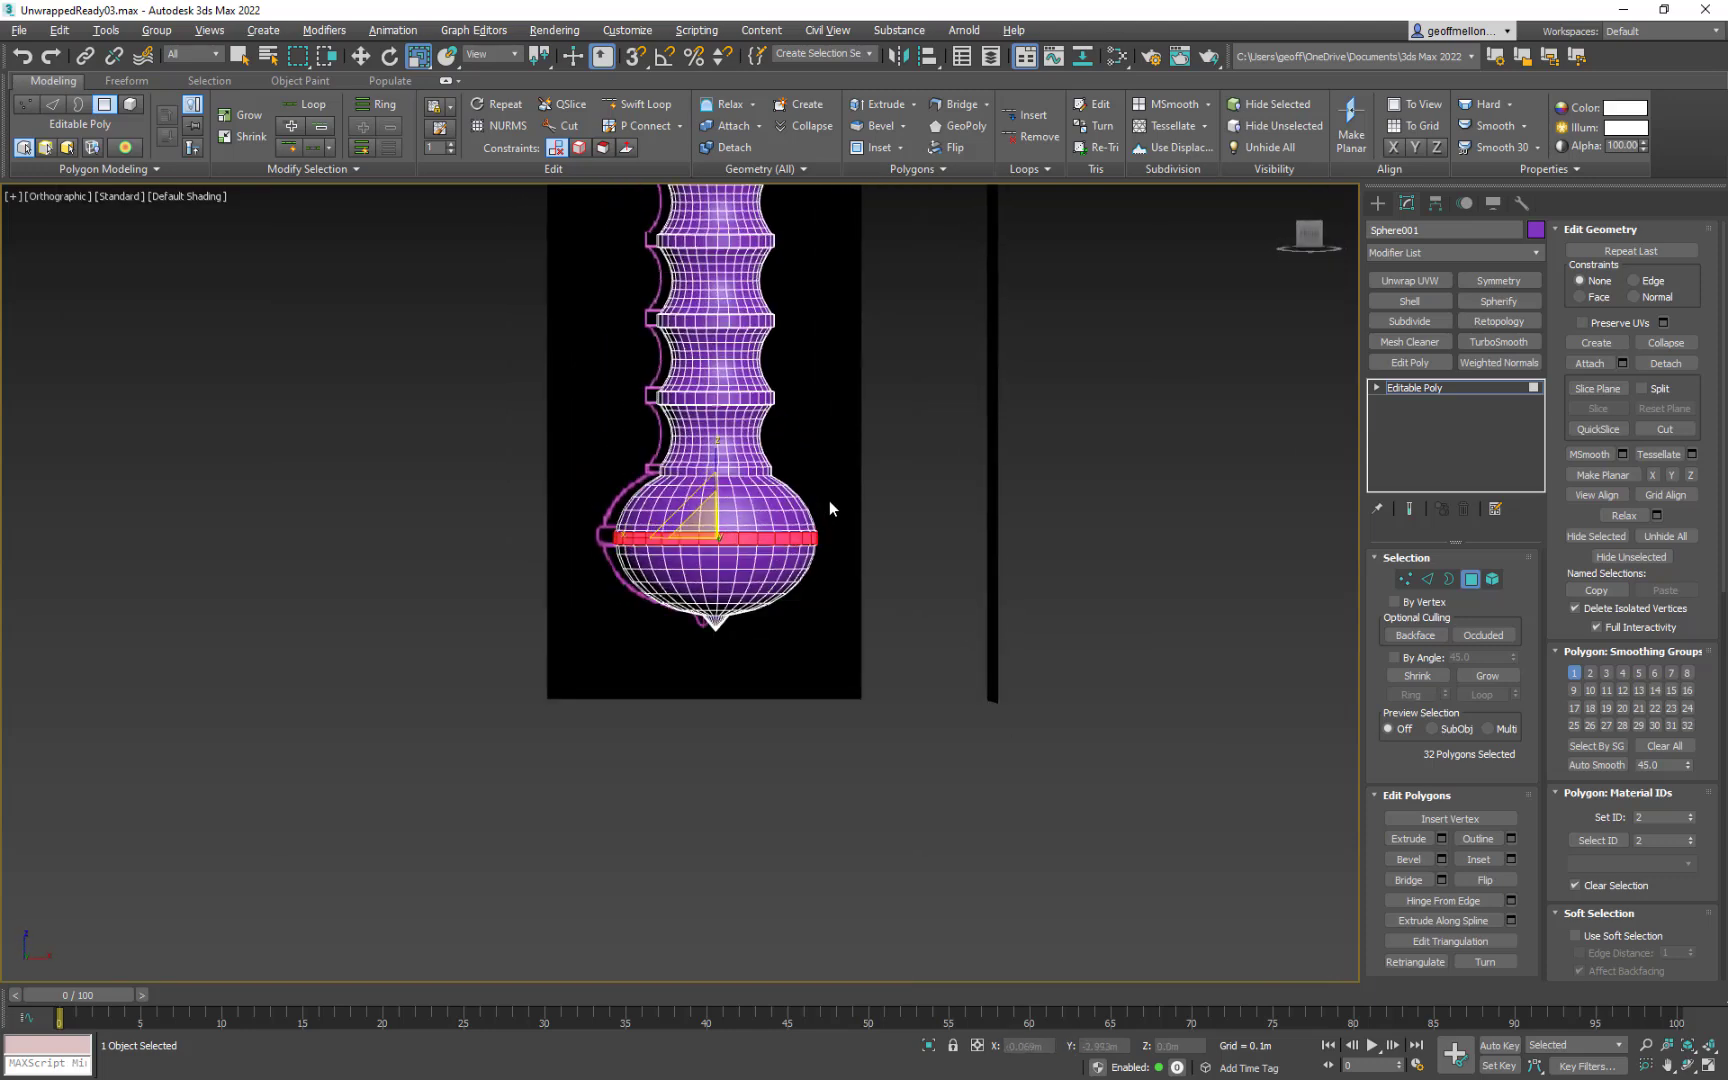
scroll(828, 500, "down", 3)
middle_click_drag(828, 500, 793, 507)
key("f")
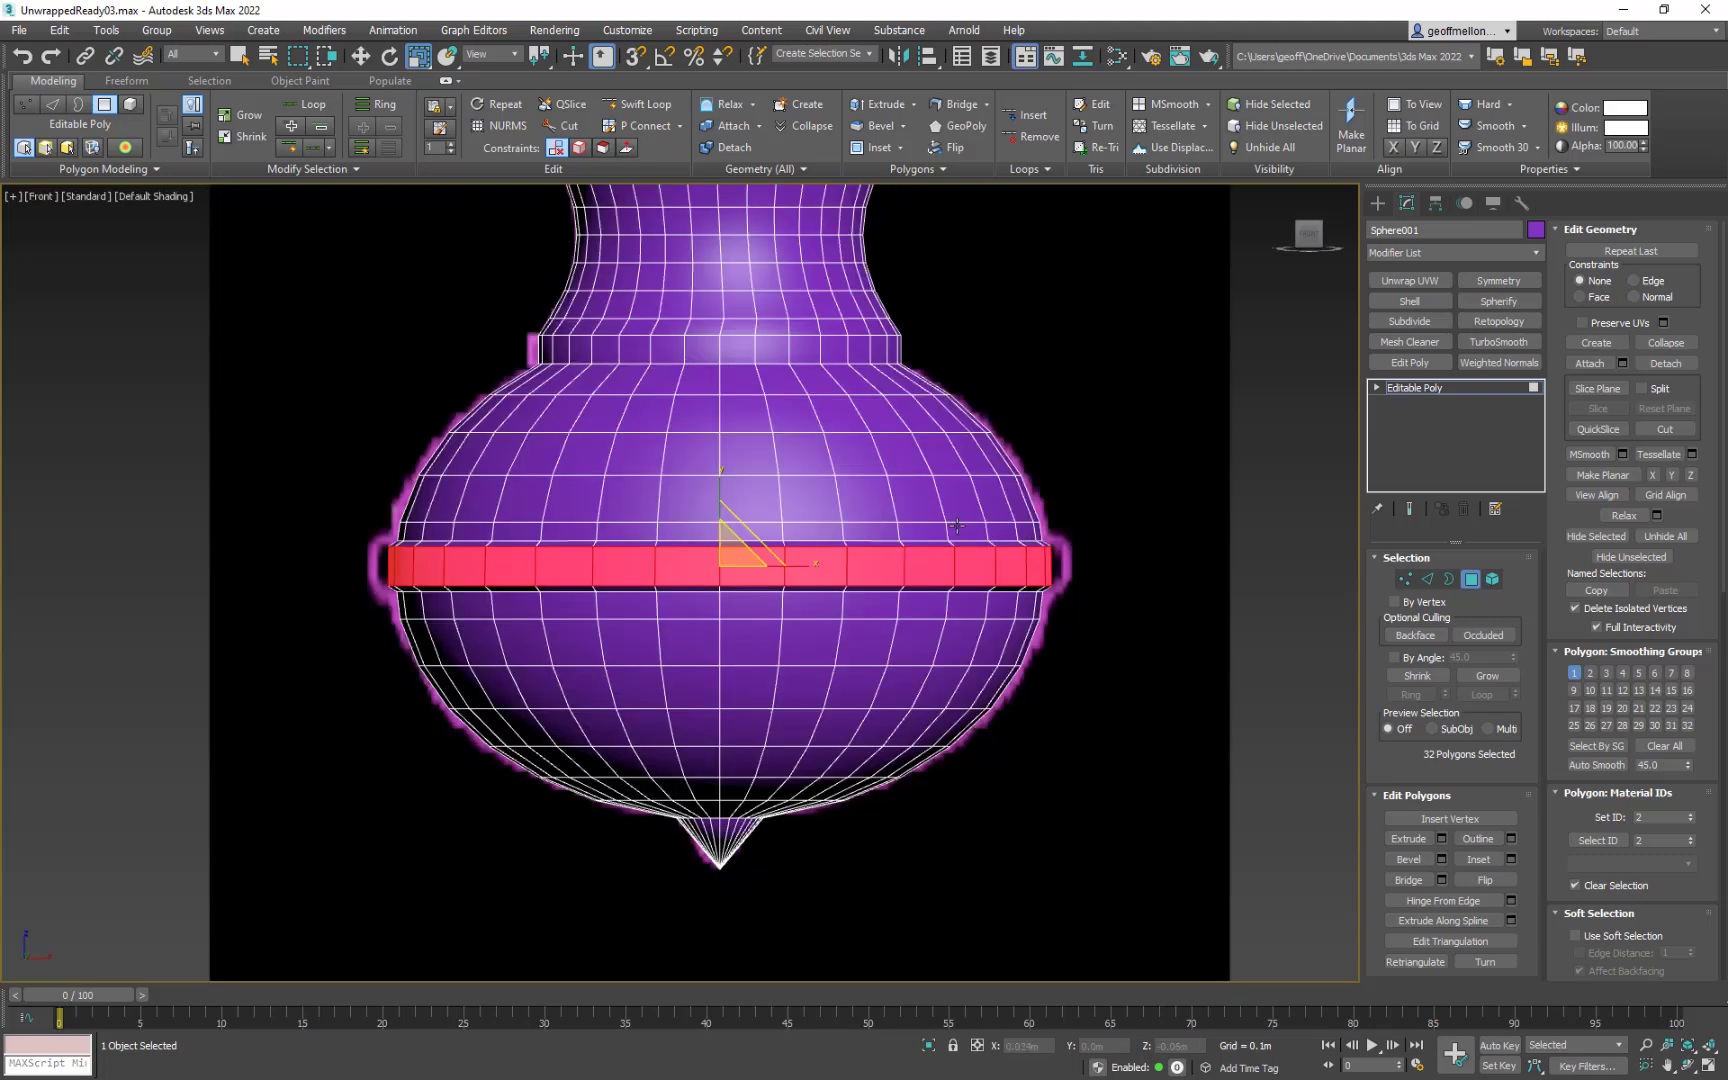
Step: Select all polygons of the bulb's upper half, including the raised ring around its middle
scroll(890, 530, "down", 3)
middle_click_drag(890, 530, 821, 733)
scroll(821, 740, "down", 2)
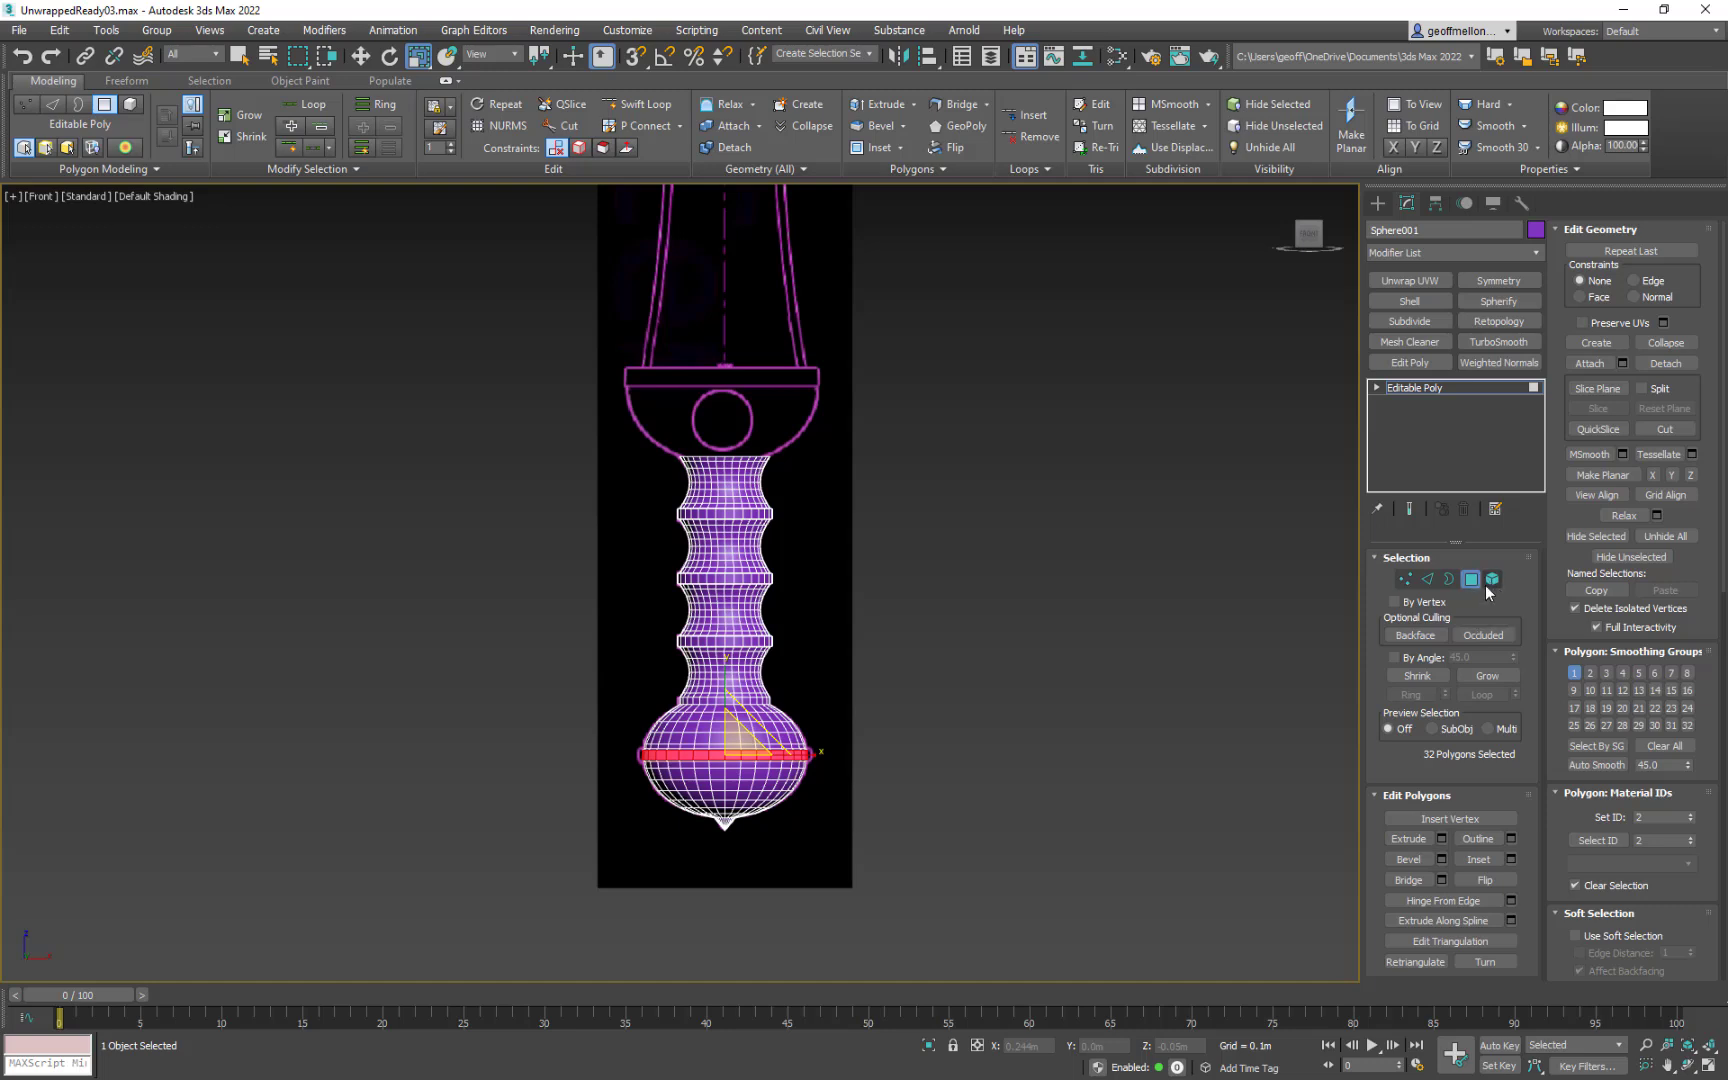
scroll(899, 605, "up", 3)
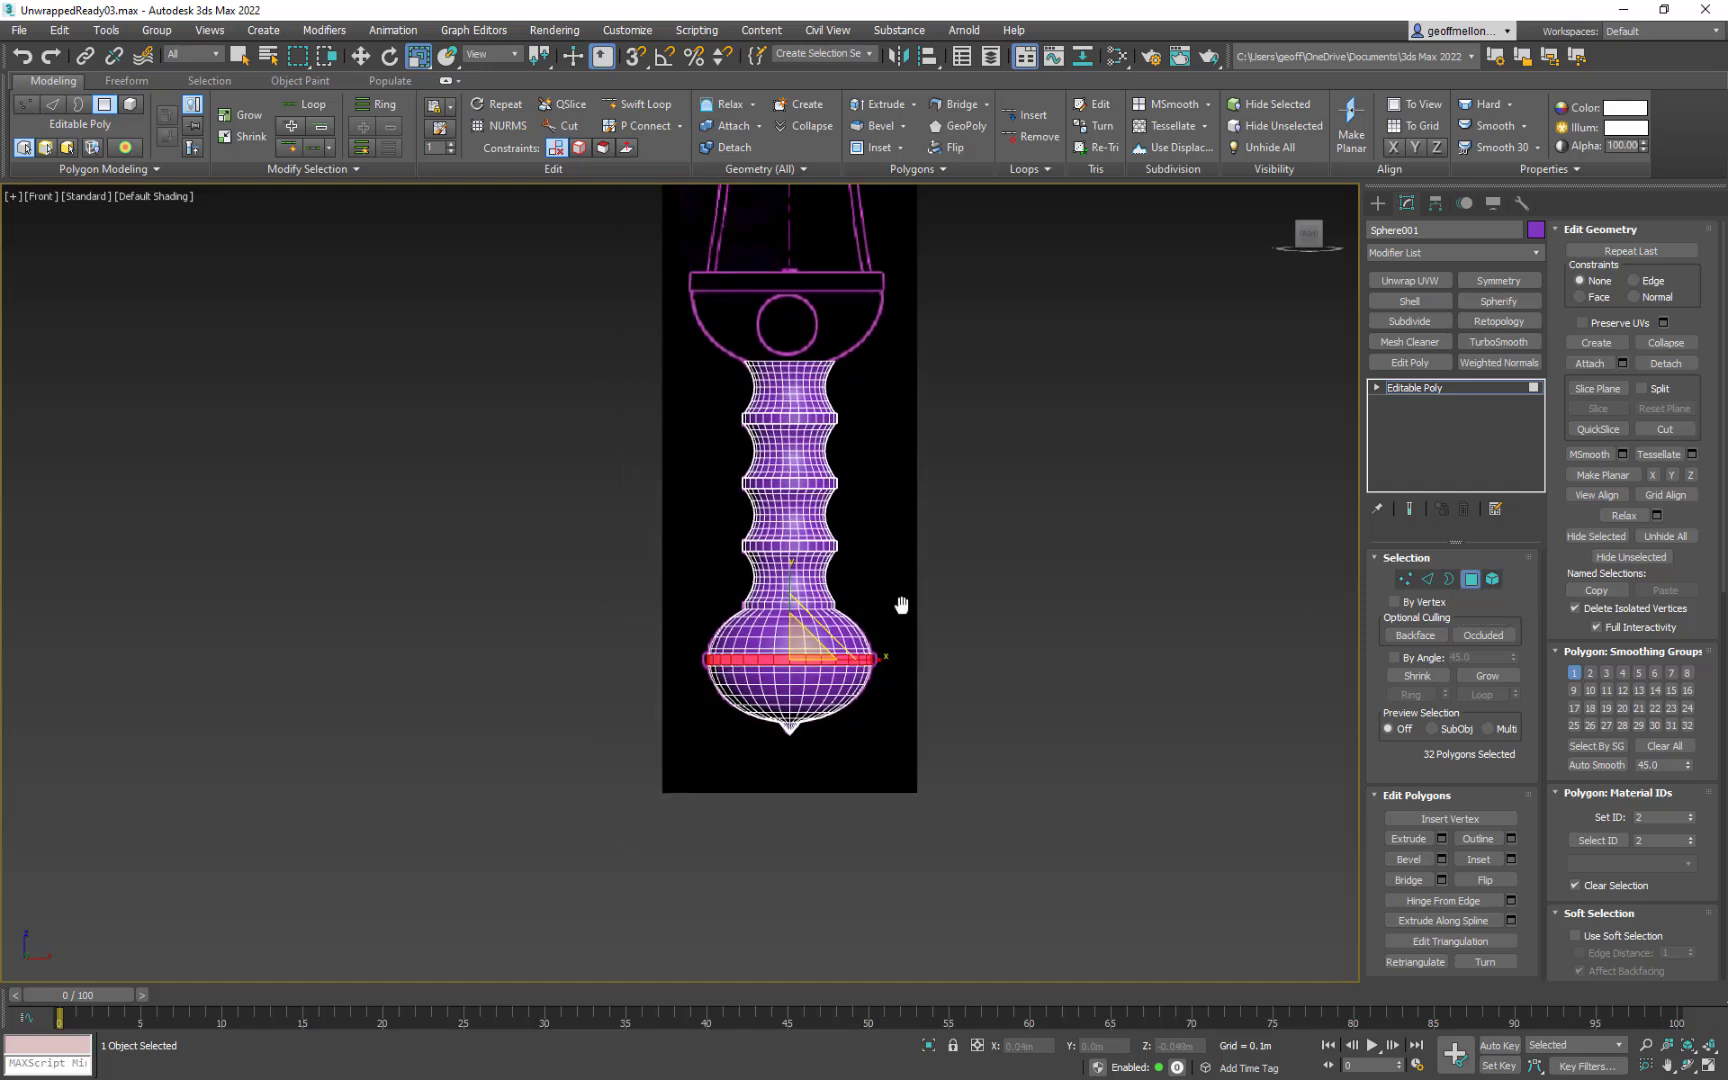
middle_click_drag(899, 605, 944, 655)
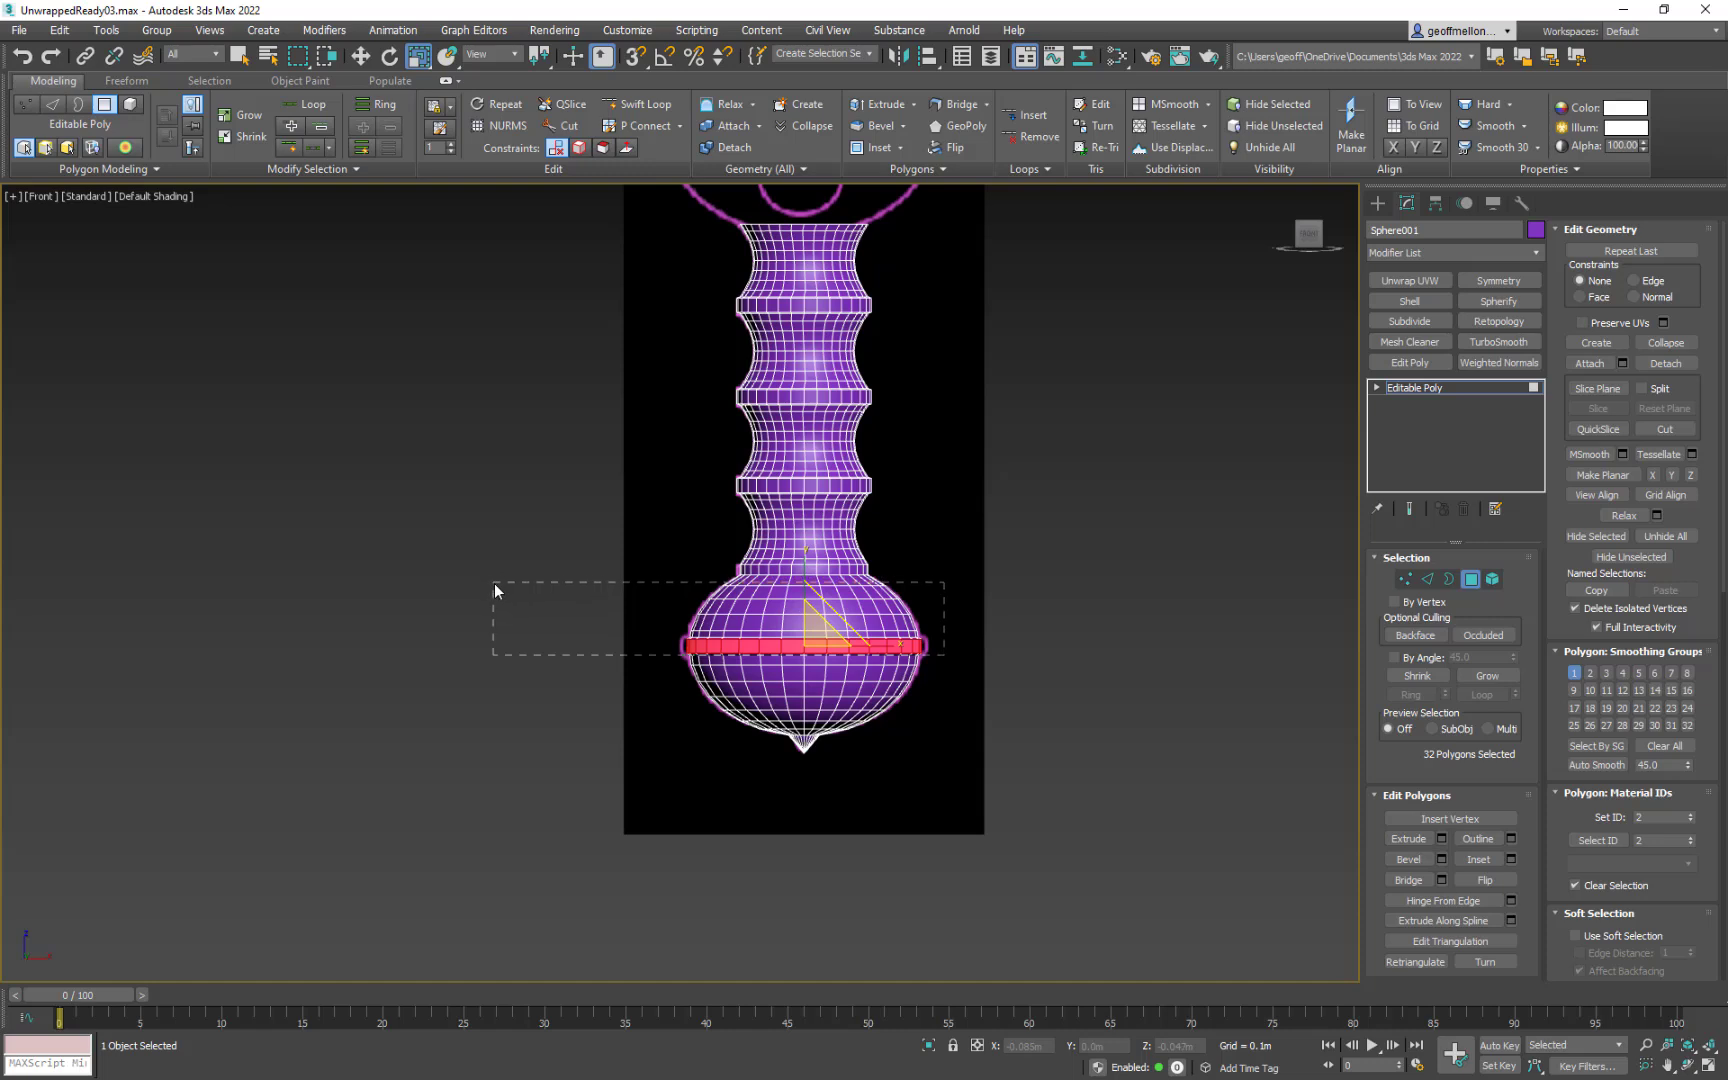
left_click_drag(494, 578, 494, 576)
middle_click_drag(885, 667, 825, 694)
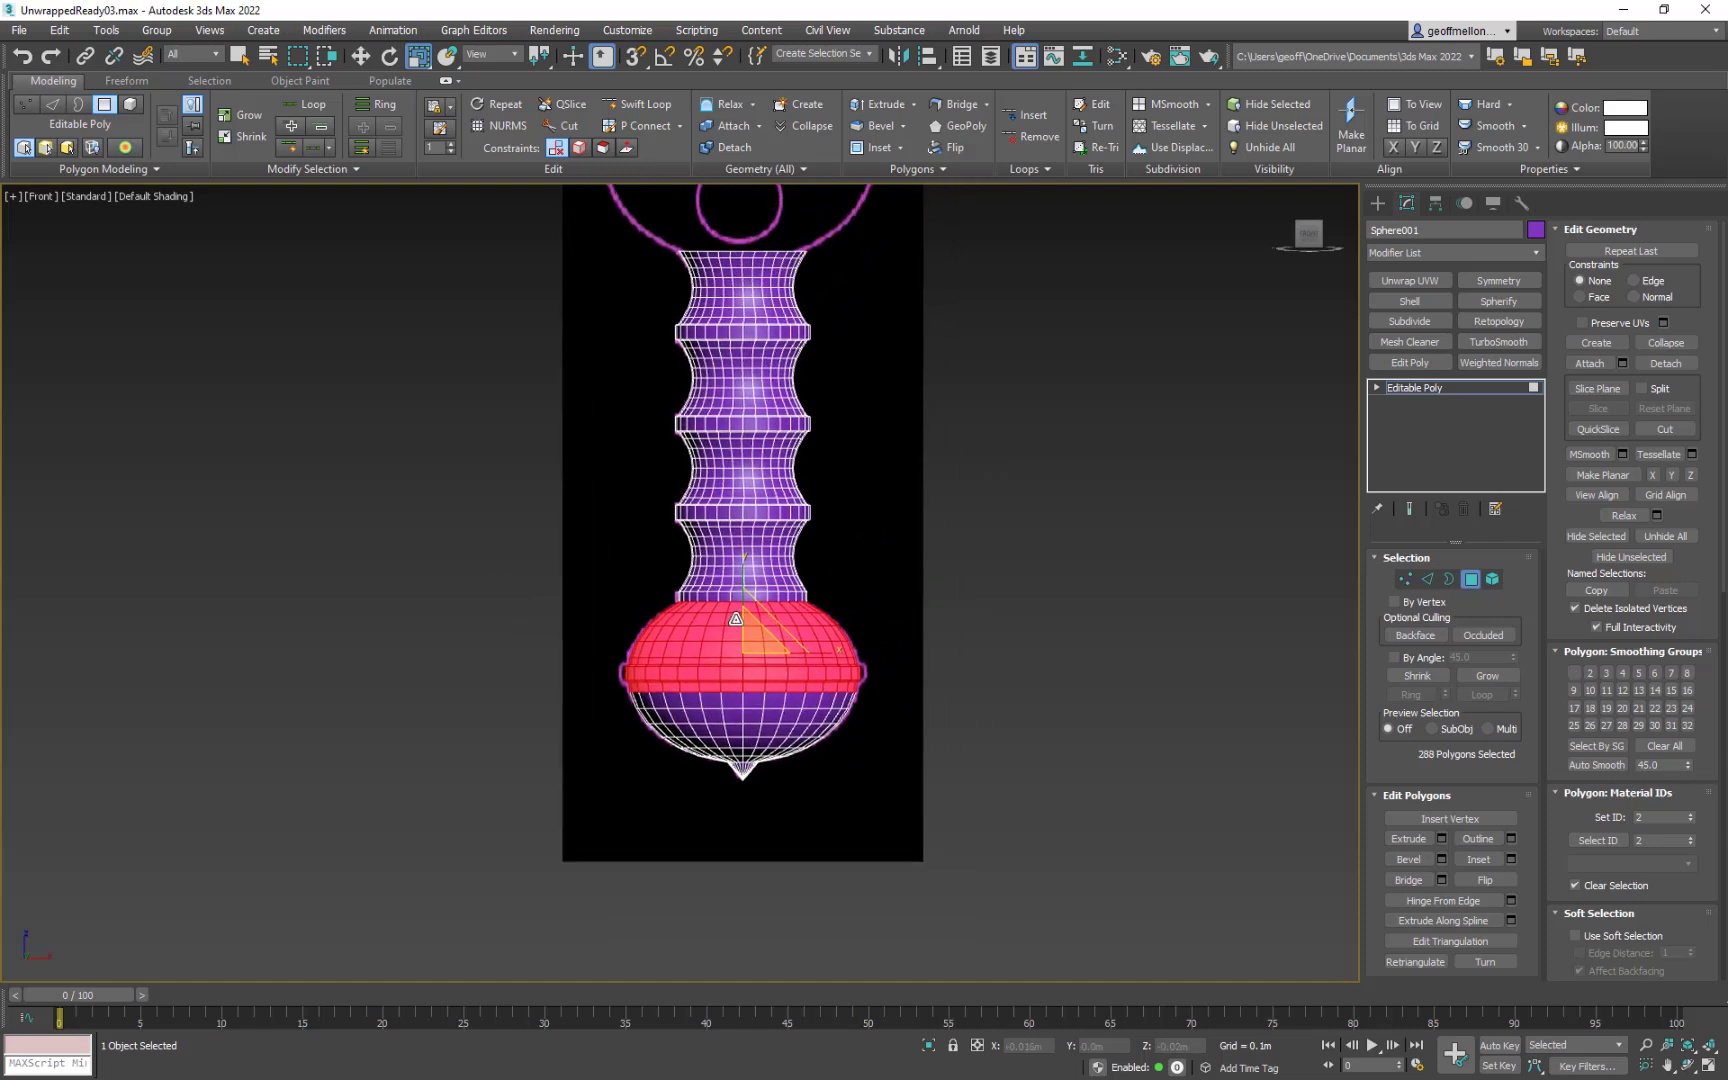
middle_click_drag(760, 600, 785, 660)
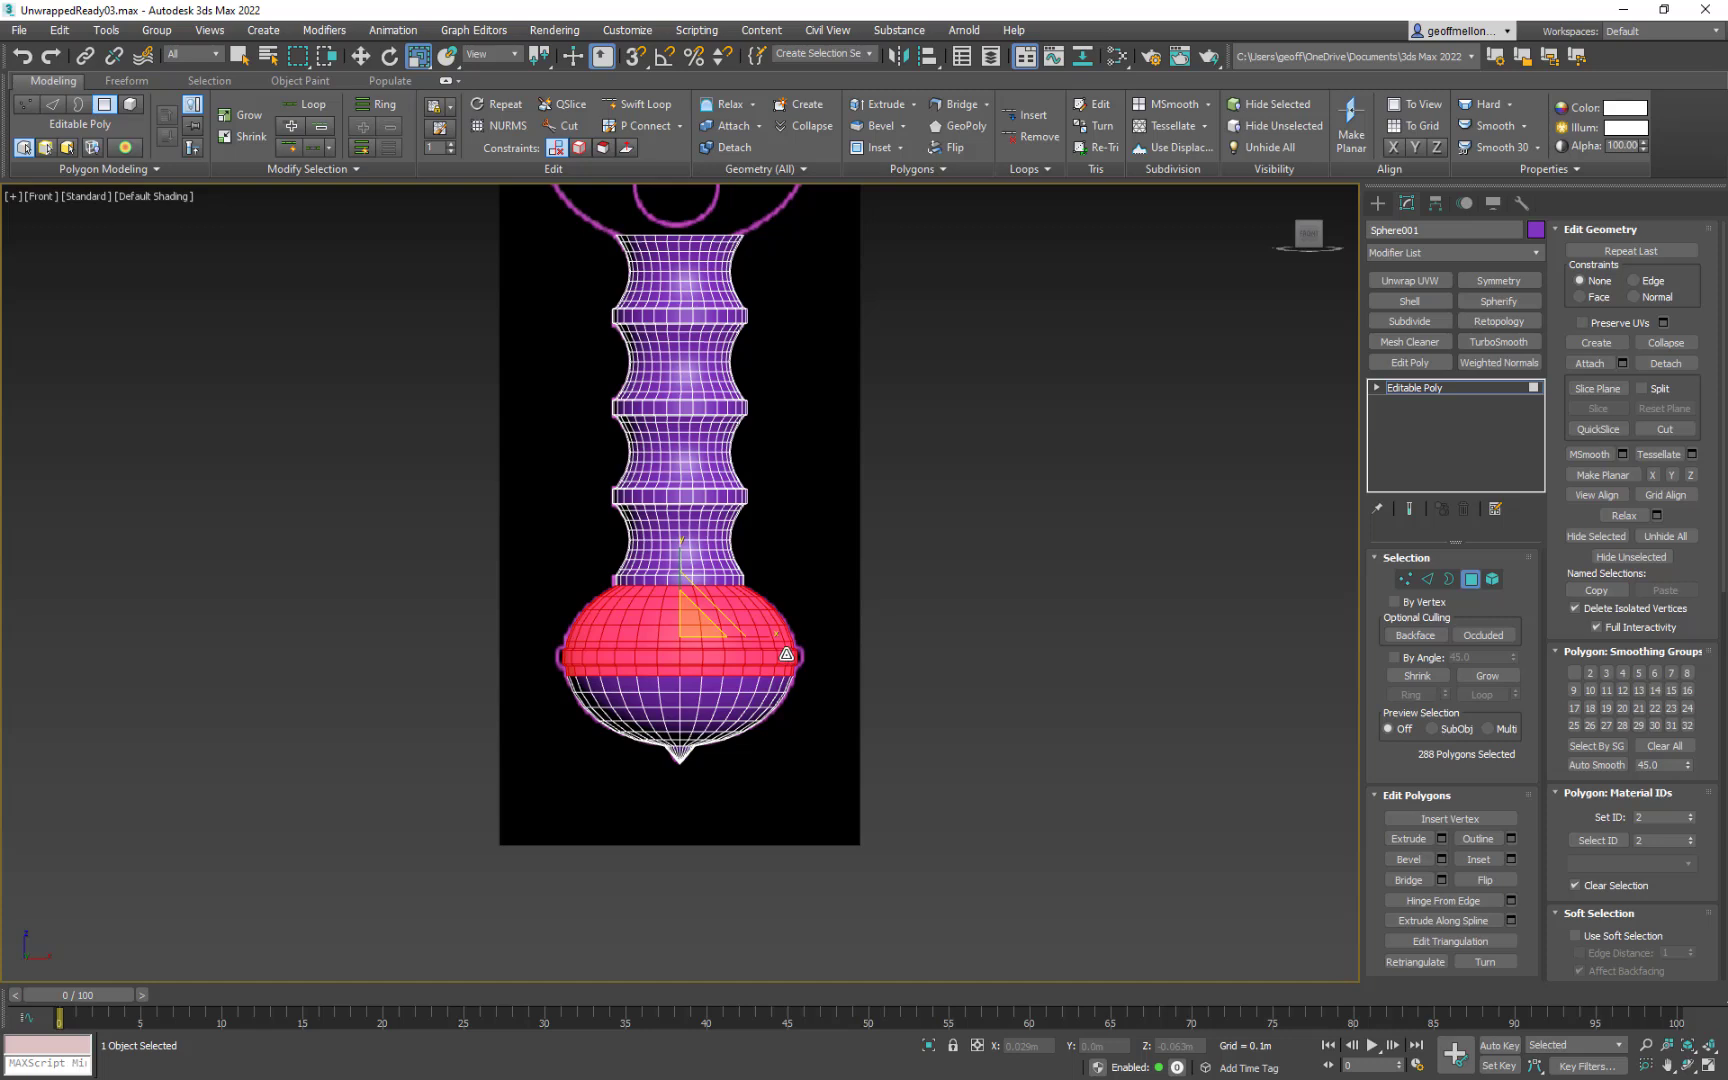
Step: Try to move the selected upper half of the bulb away from the handle, and undo the move
key("w")
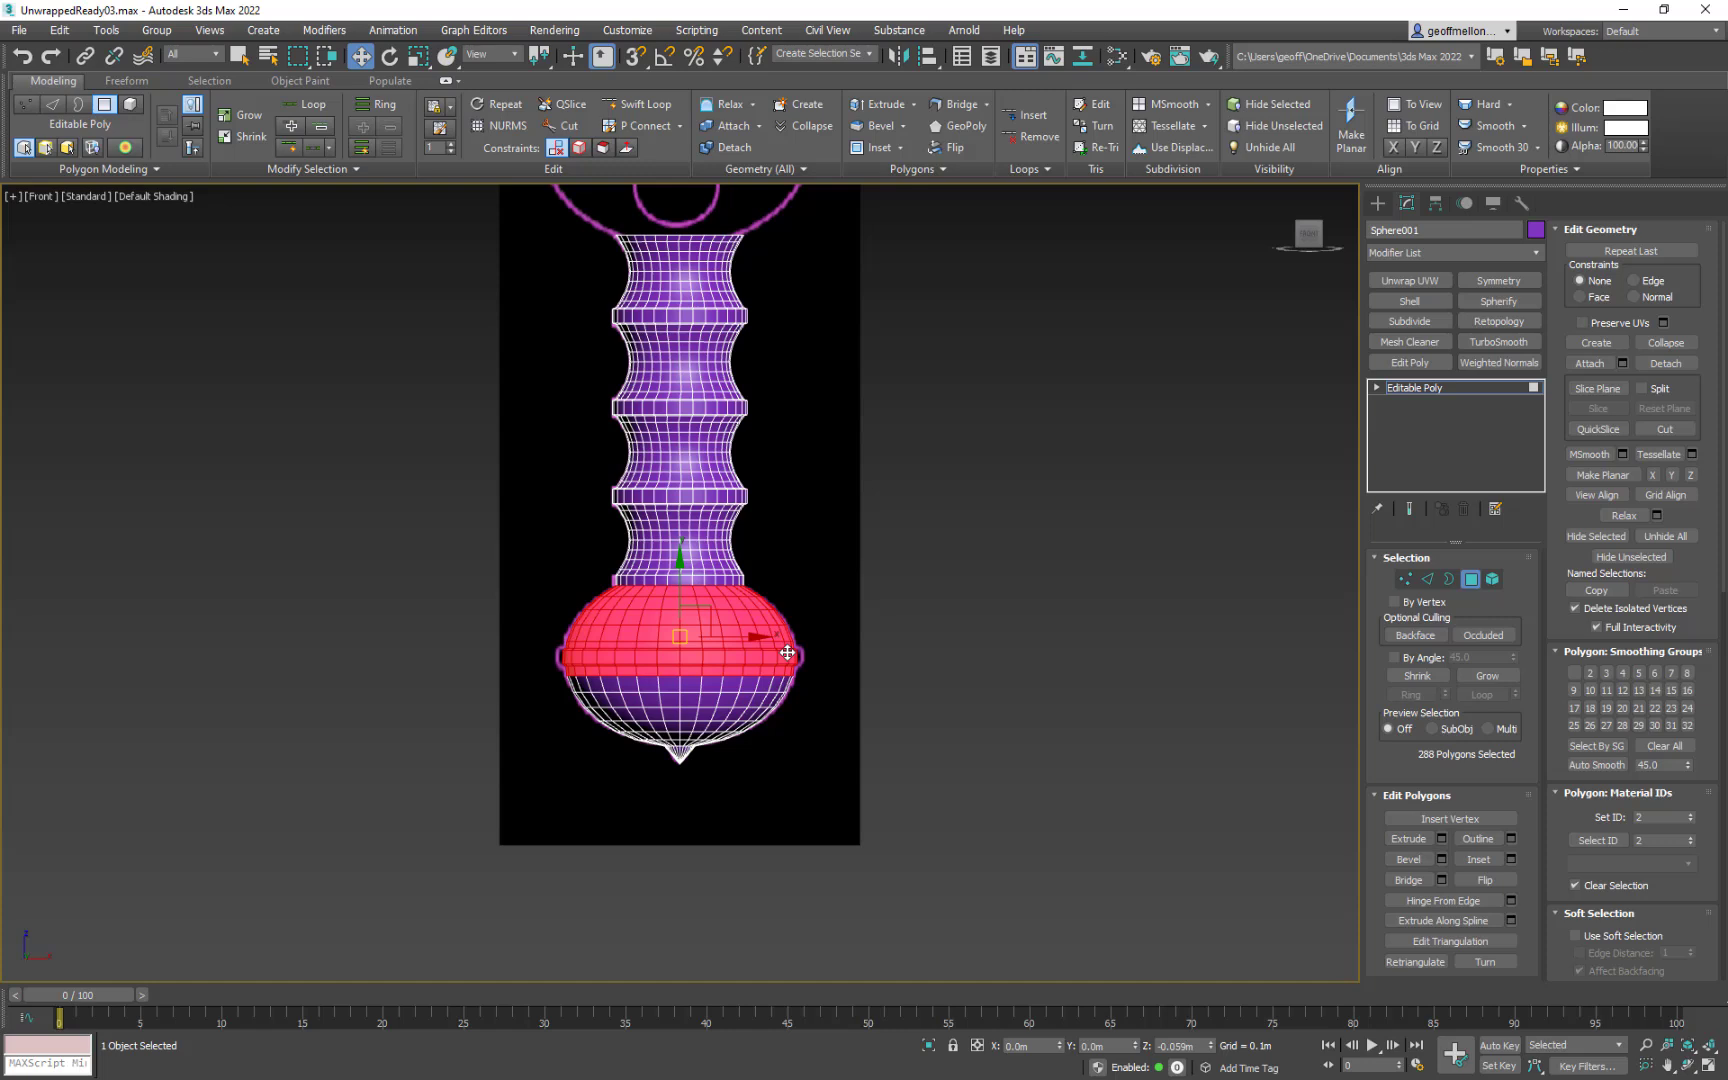
left_click_drag(697, 605, 981, 498)
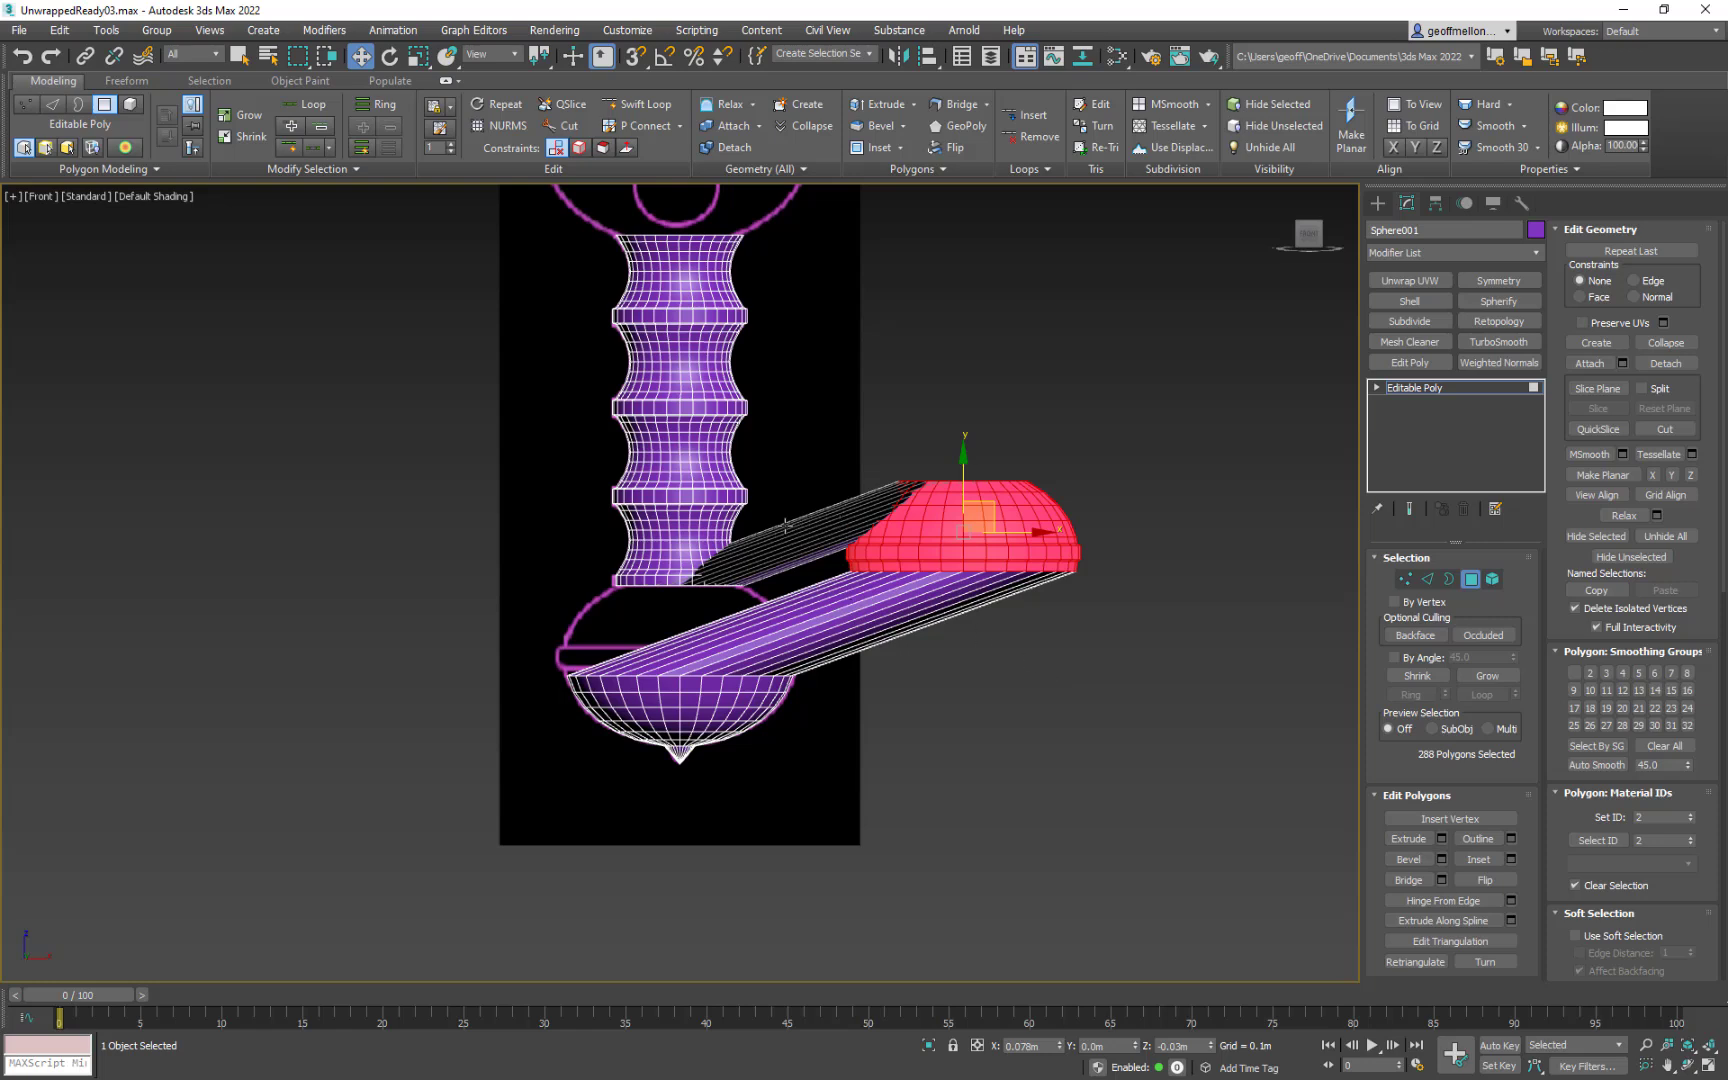
key("ctrl+z")
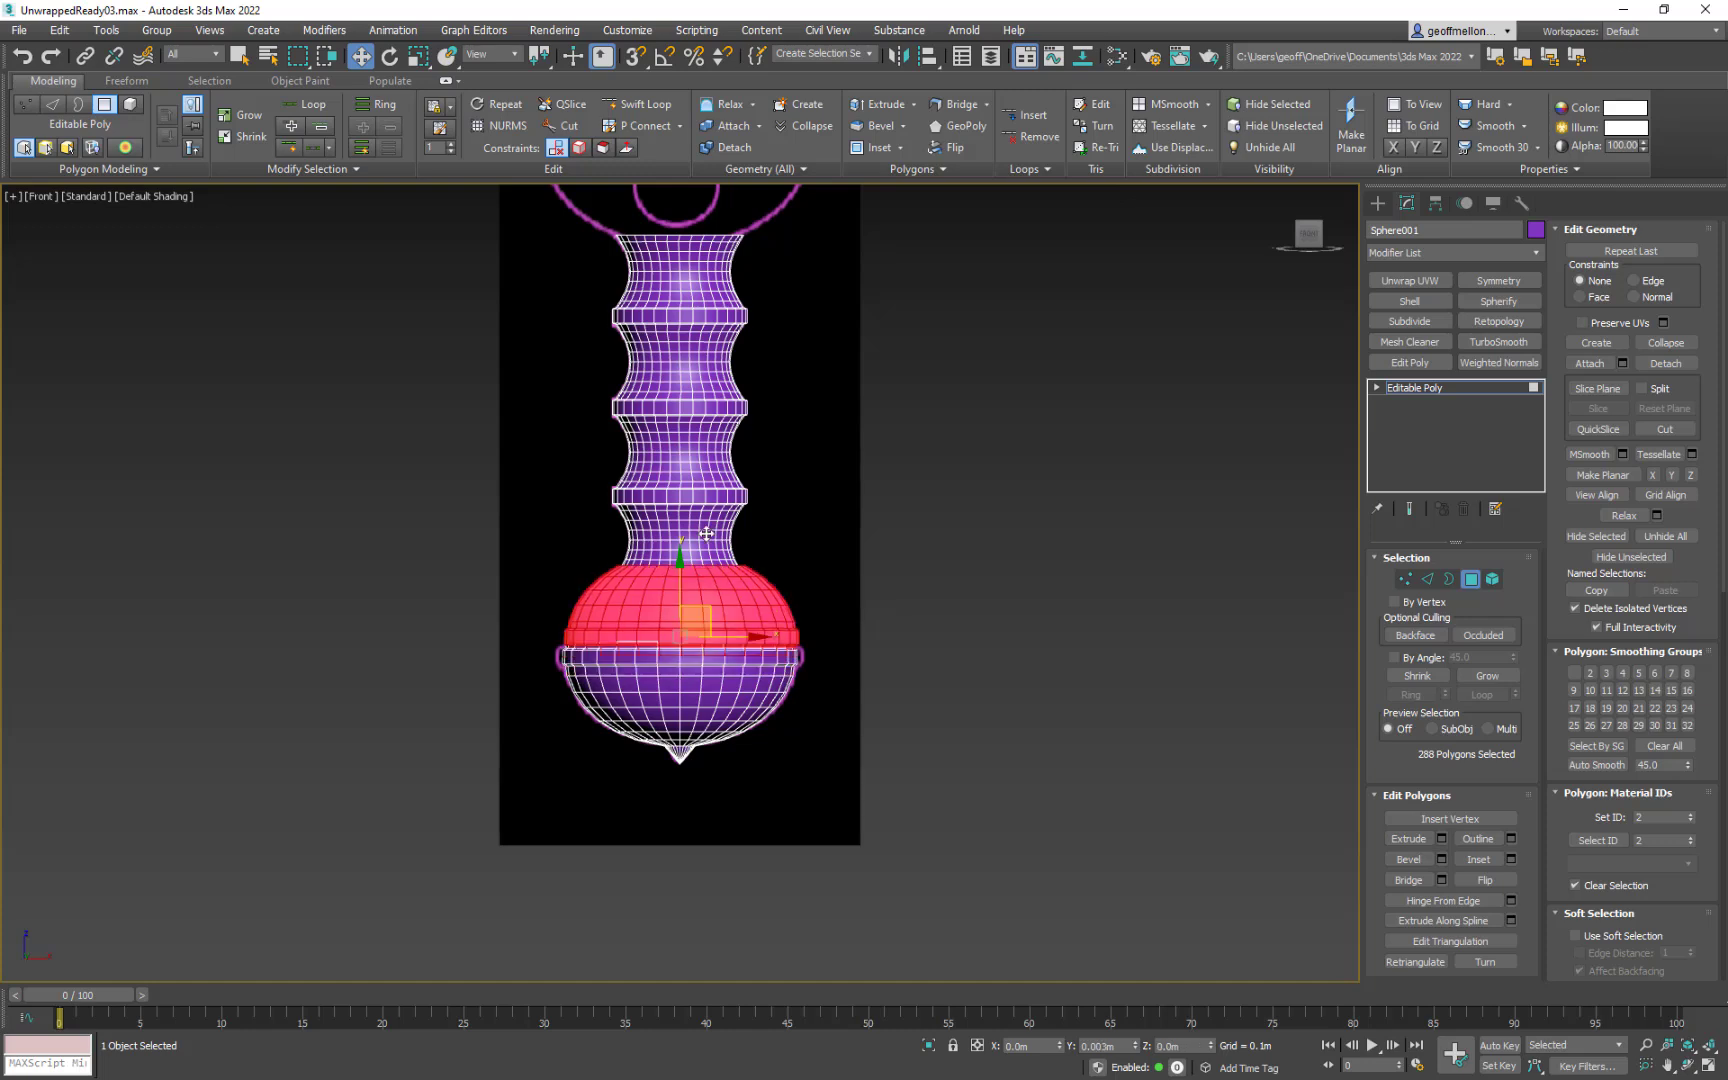
Step: Clone the selected upper-bulb polygons to a separate object, placing the copy above and to the right of the handle
mouse_move(697, 607)
left_mouse_down("shift")
mouse_move(1008, 187)
mouse_move(690, 154)
mouse_move(601, 638)
mouse_move(980, 110)
mouse_move(995, 218)
mouse_move(1098, 468)
mouse_move(897, 163)
left_mouse_up("shift")
mouse_move(854, 504)
left_mouse_down()
mouse_move(424, 395)
mouse_move(334, 325)
left_mouse_up()
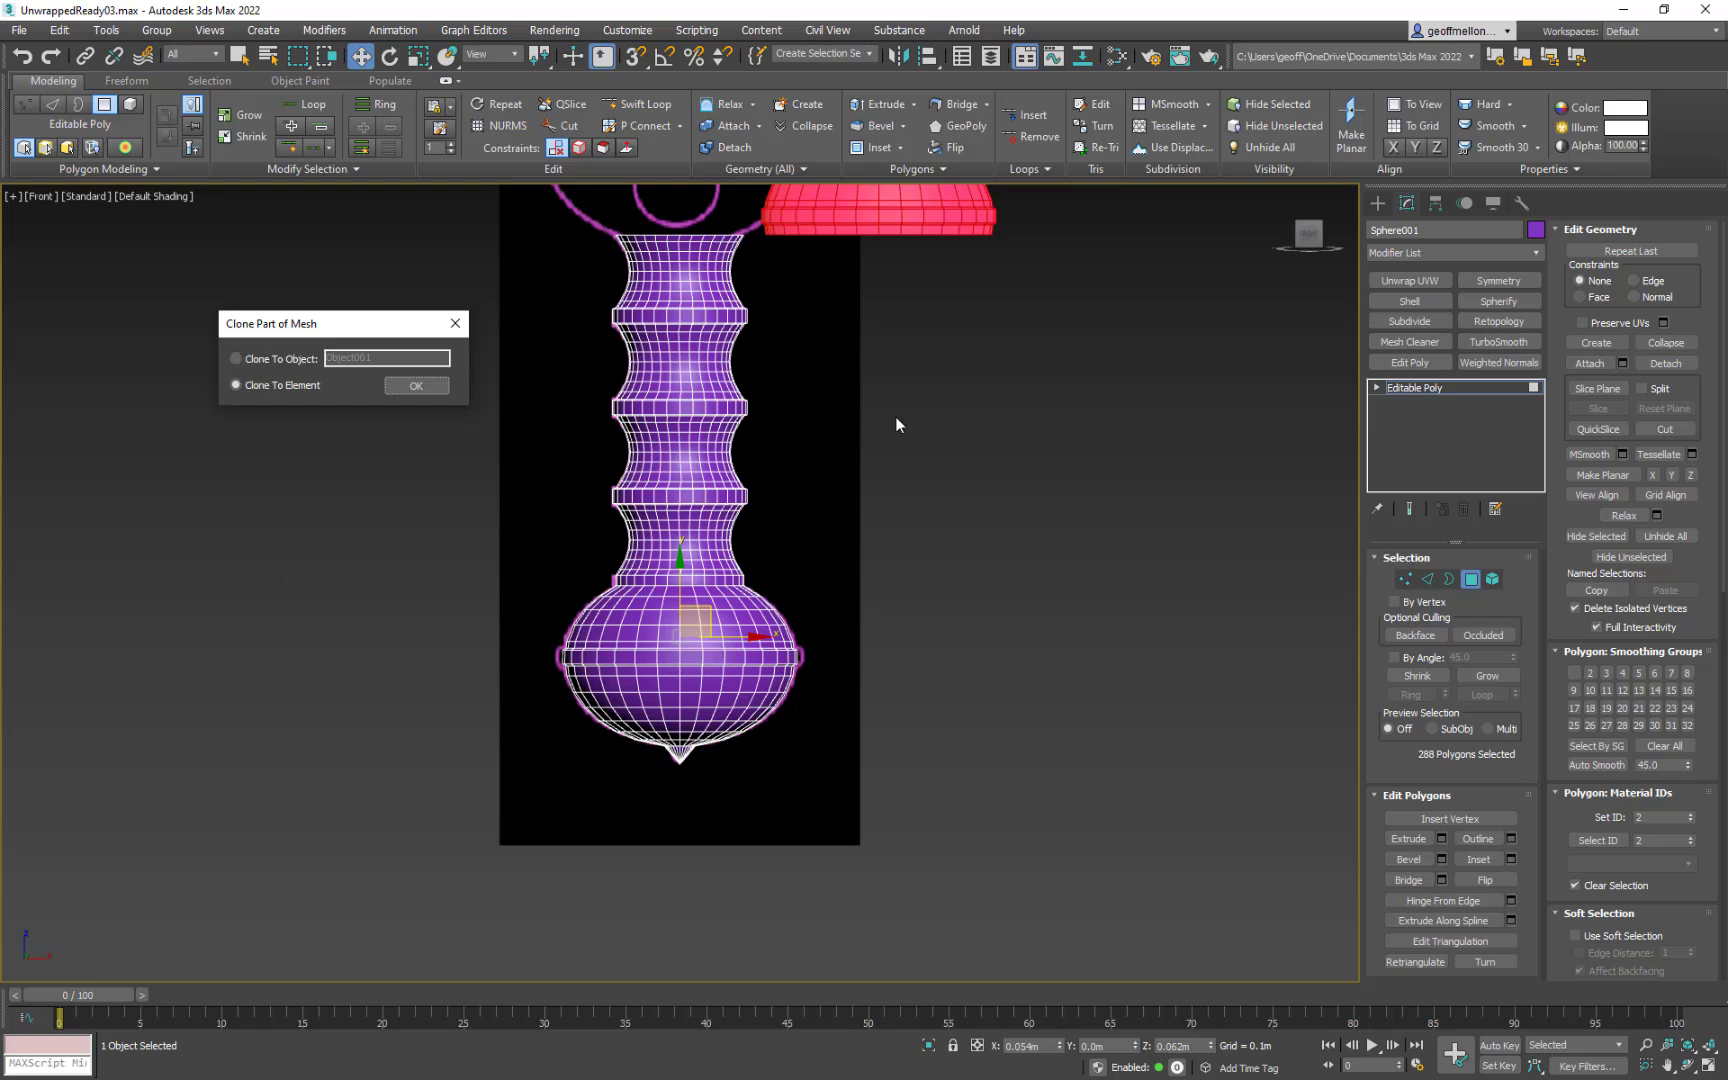
left_click(273, 360)
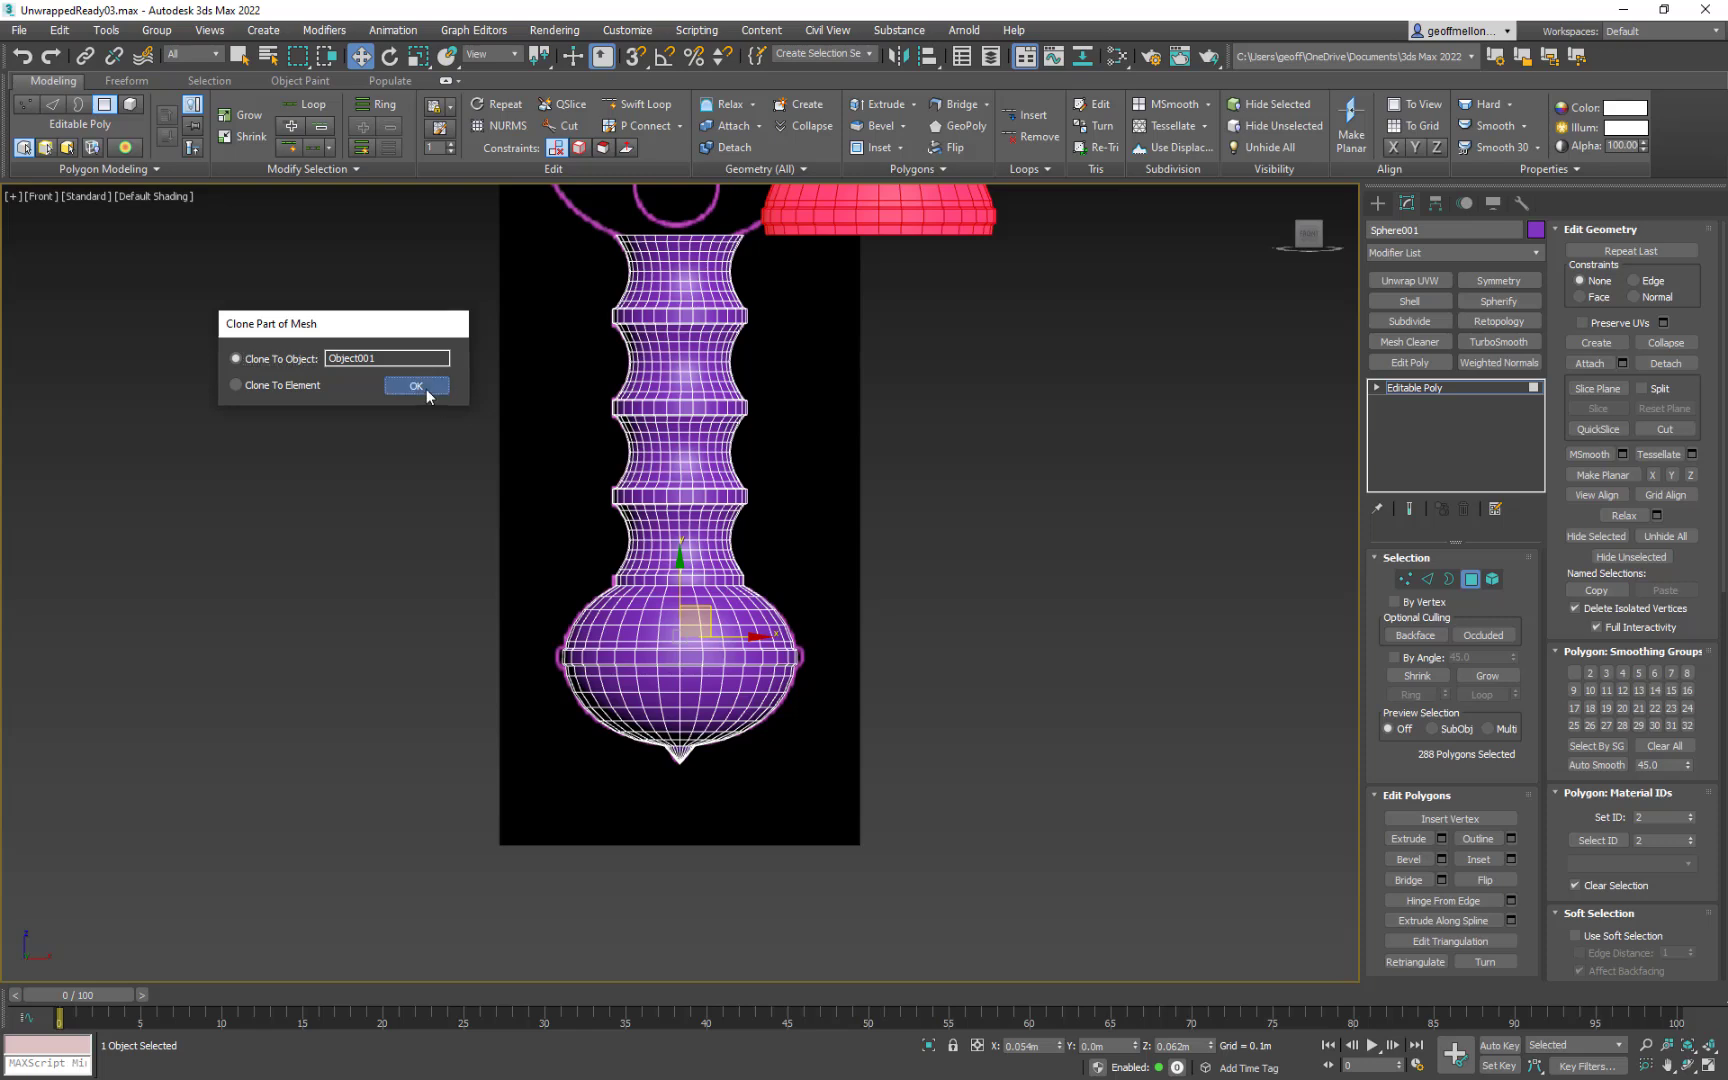
left_click(416, 386)
Step: Rename the handle object as HandleAssembly
left_click(1429, 230)
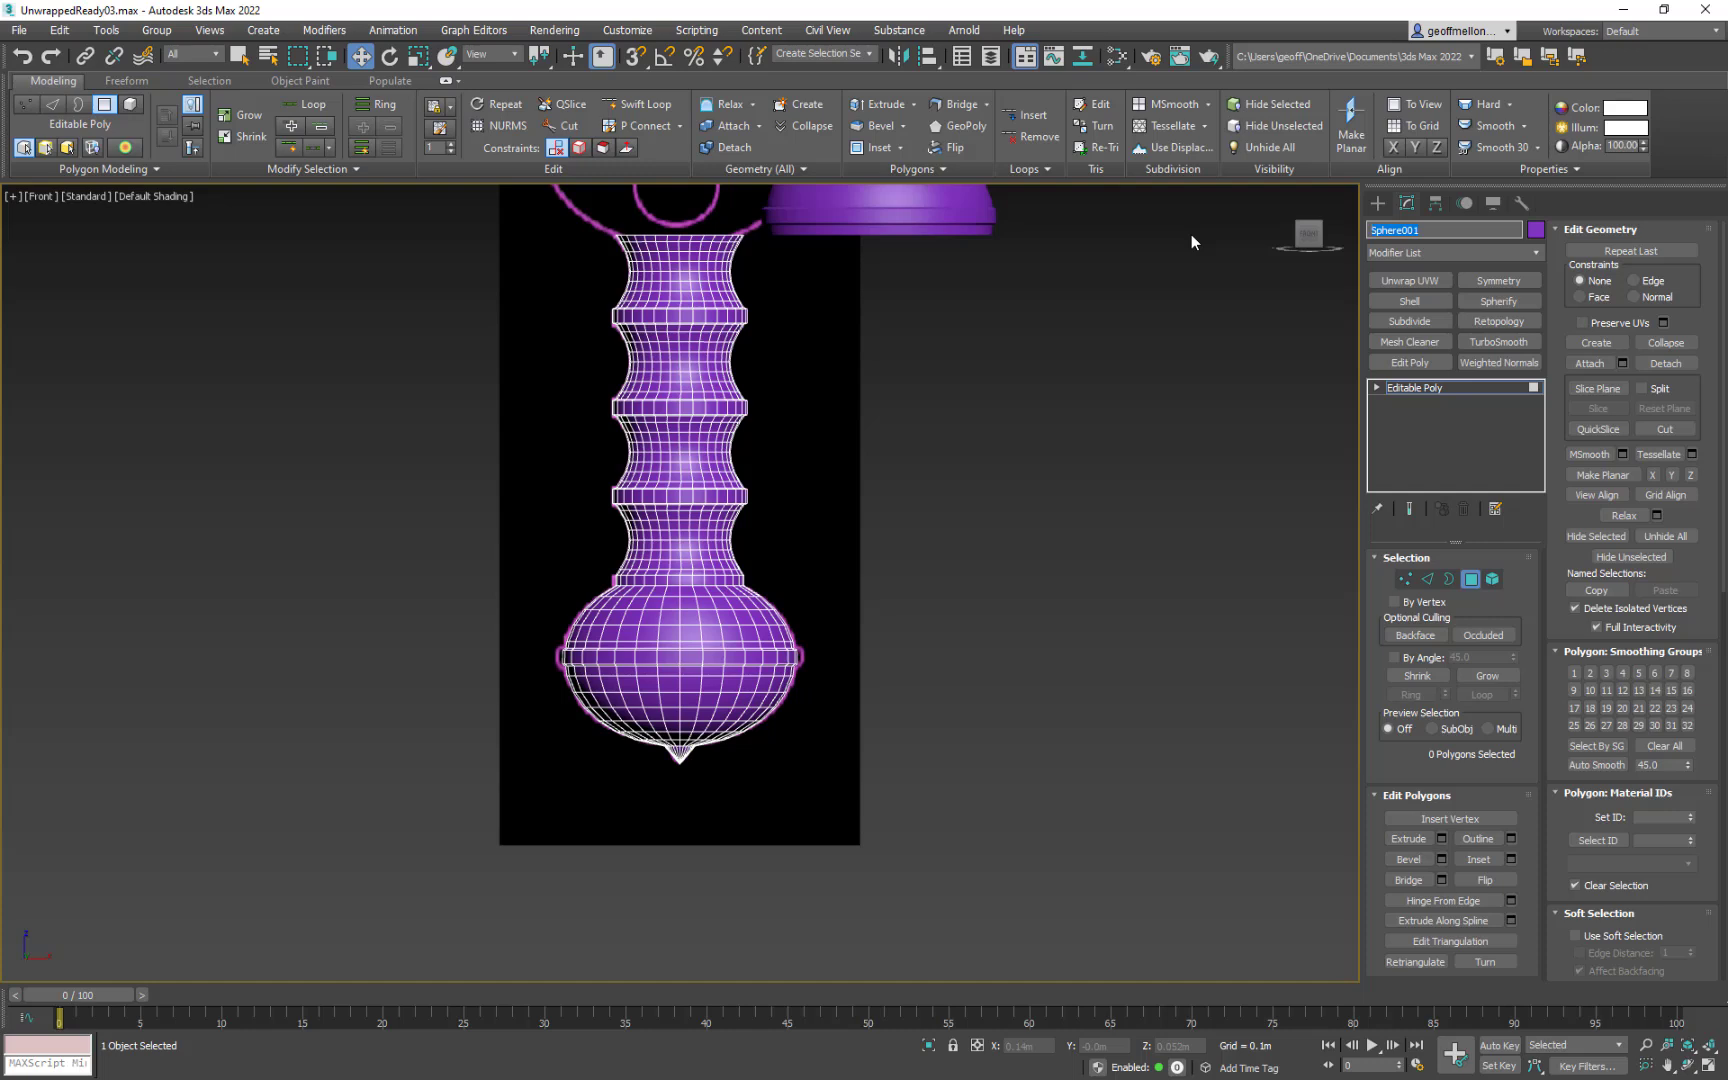
type("HandleAssembly")
key("Return")
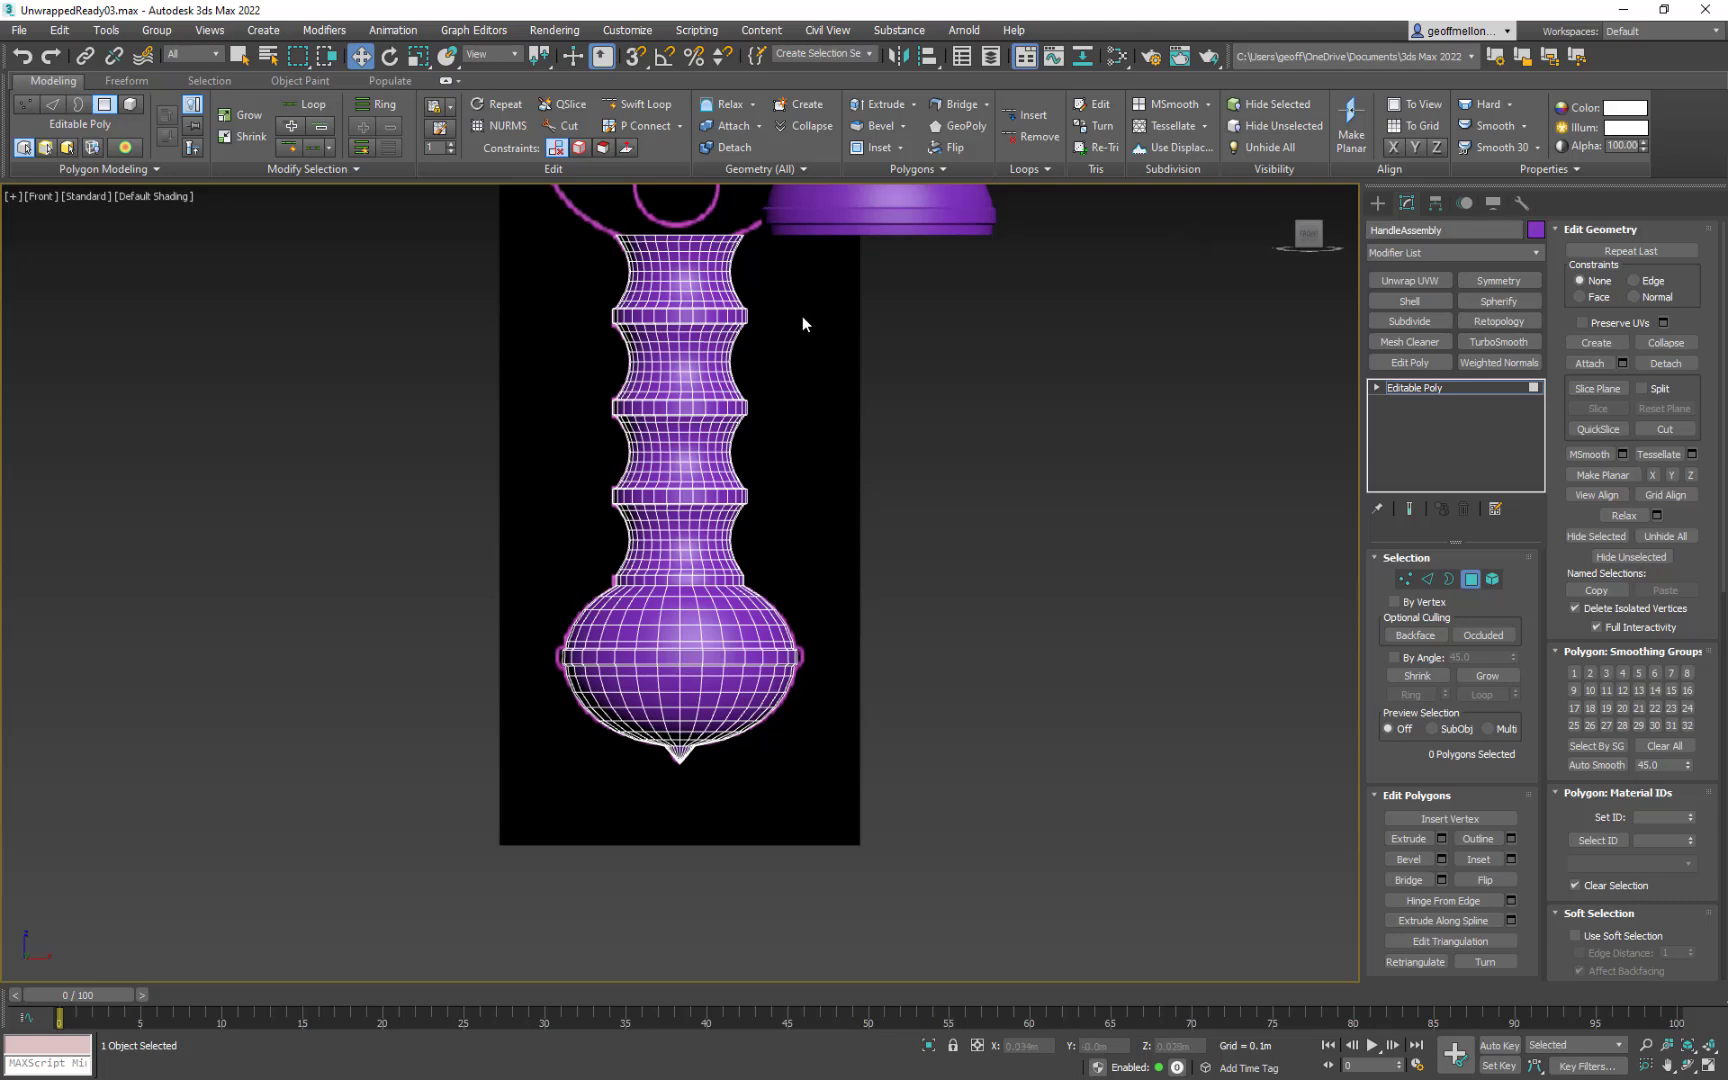
middle_click_drag(802, 318, 771, 463)
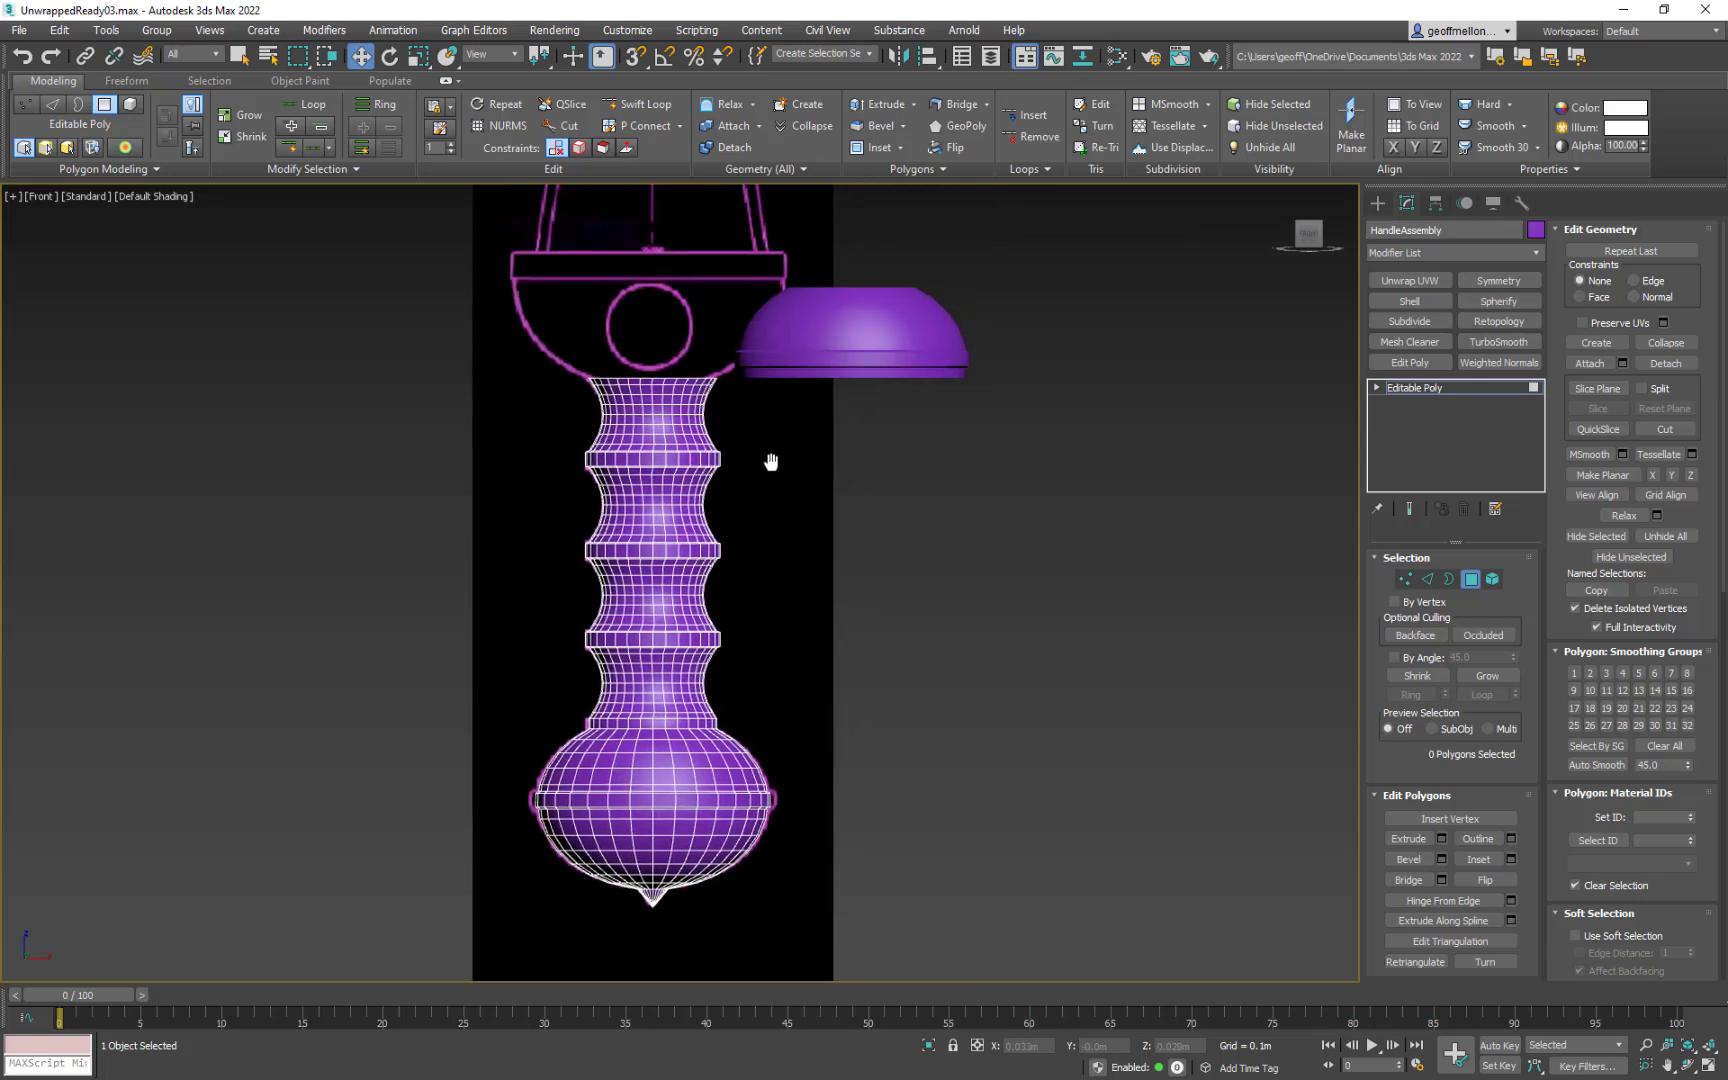
Step: Leave polygon editing, select the cloned dome beside the handle, and rename it as Guard
left_click(1470, 580)
left_click(862, 334)
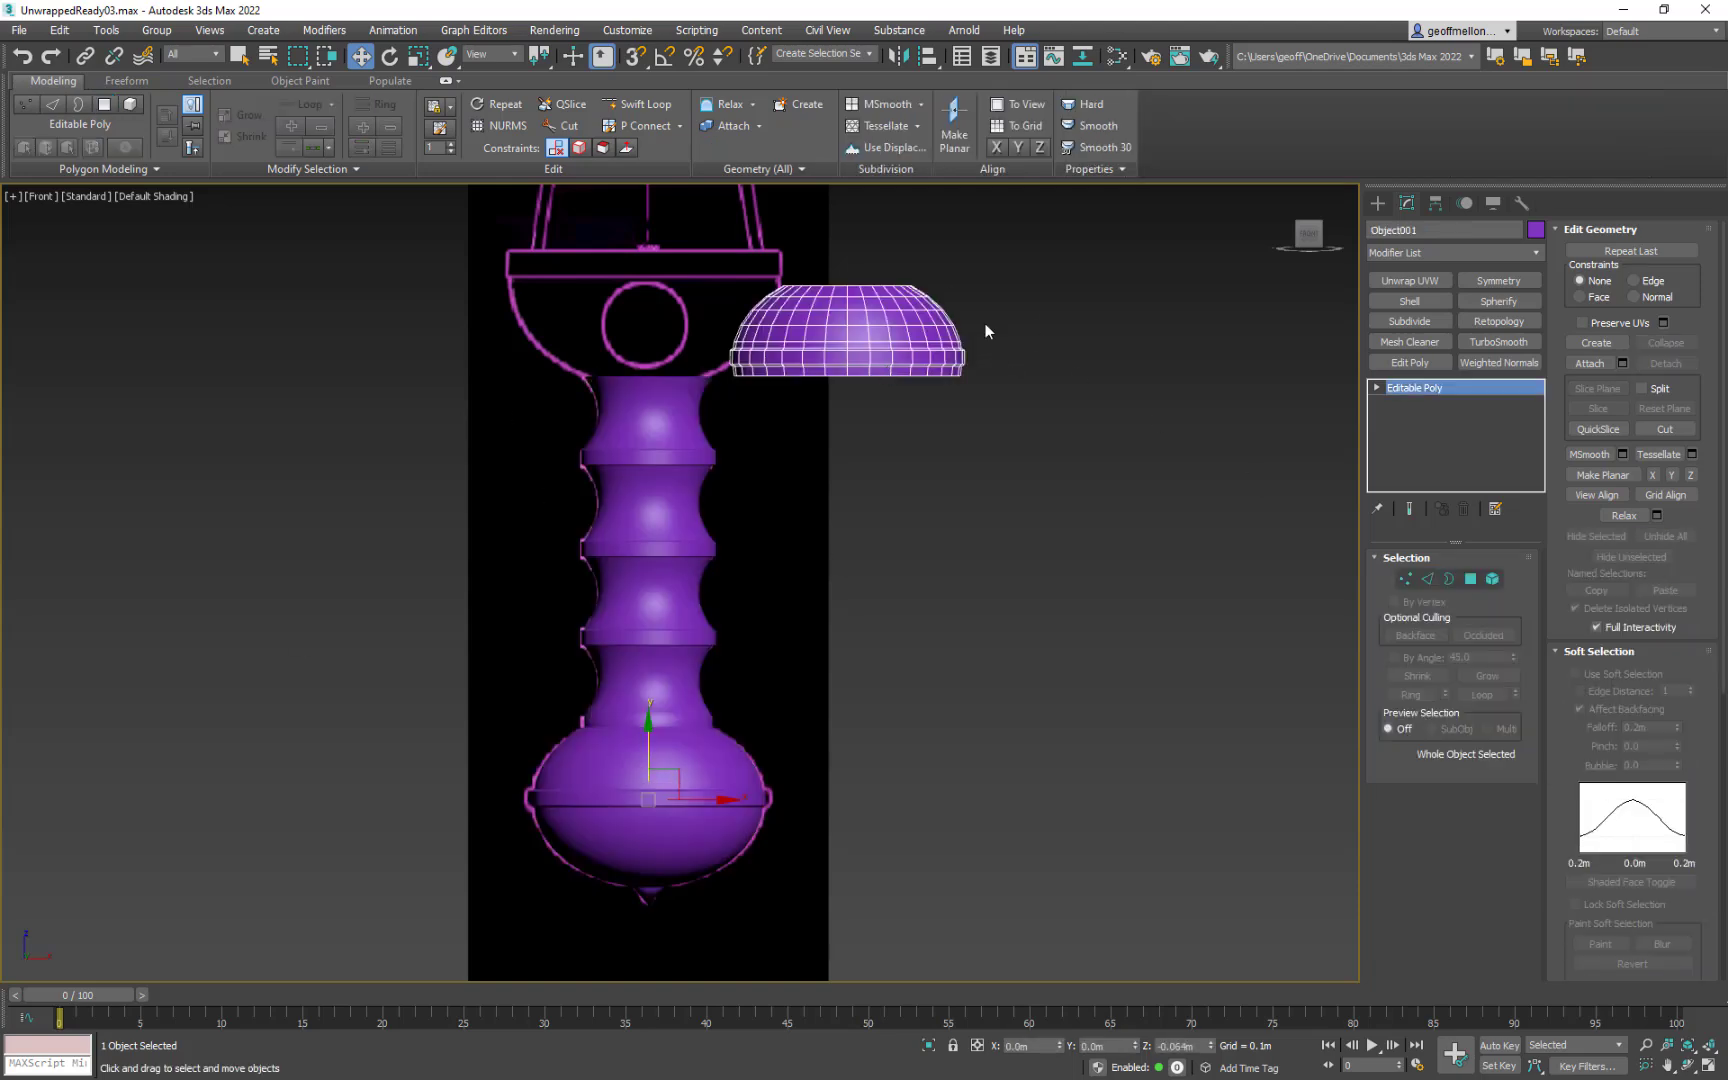
middle_click_drag(986, 331, 1008, 273)
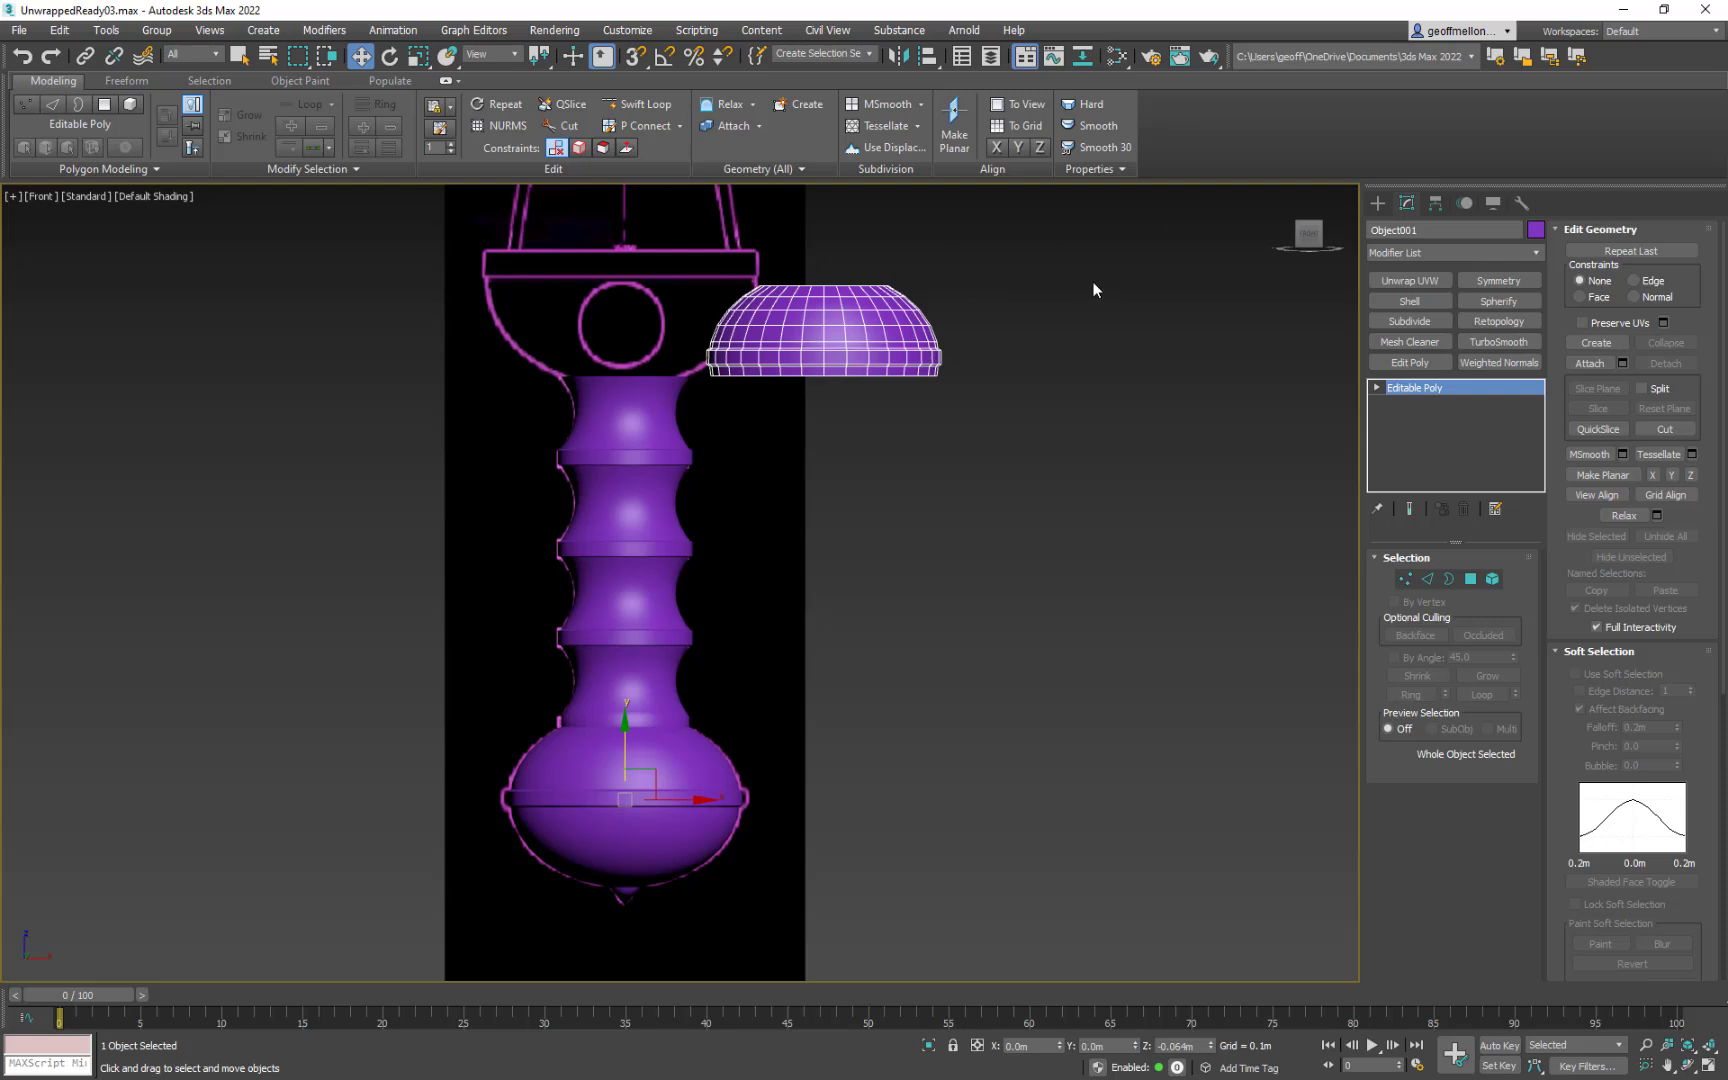
left_click(1433, 225)
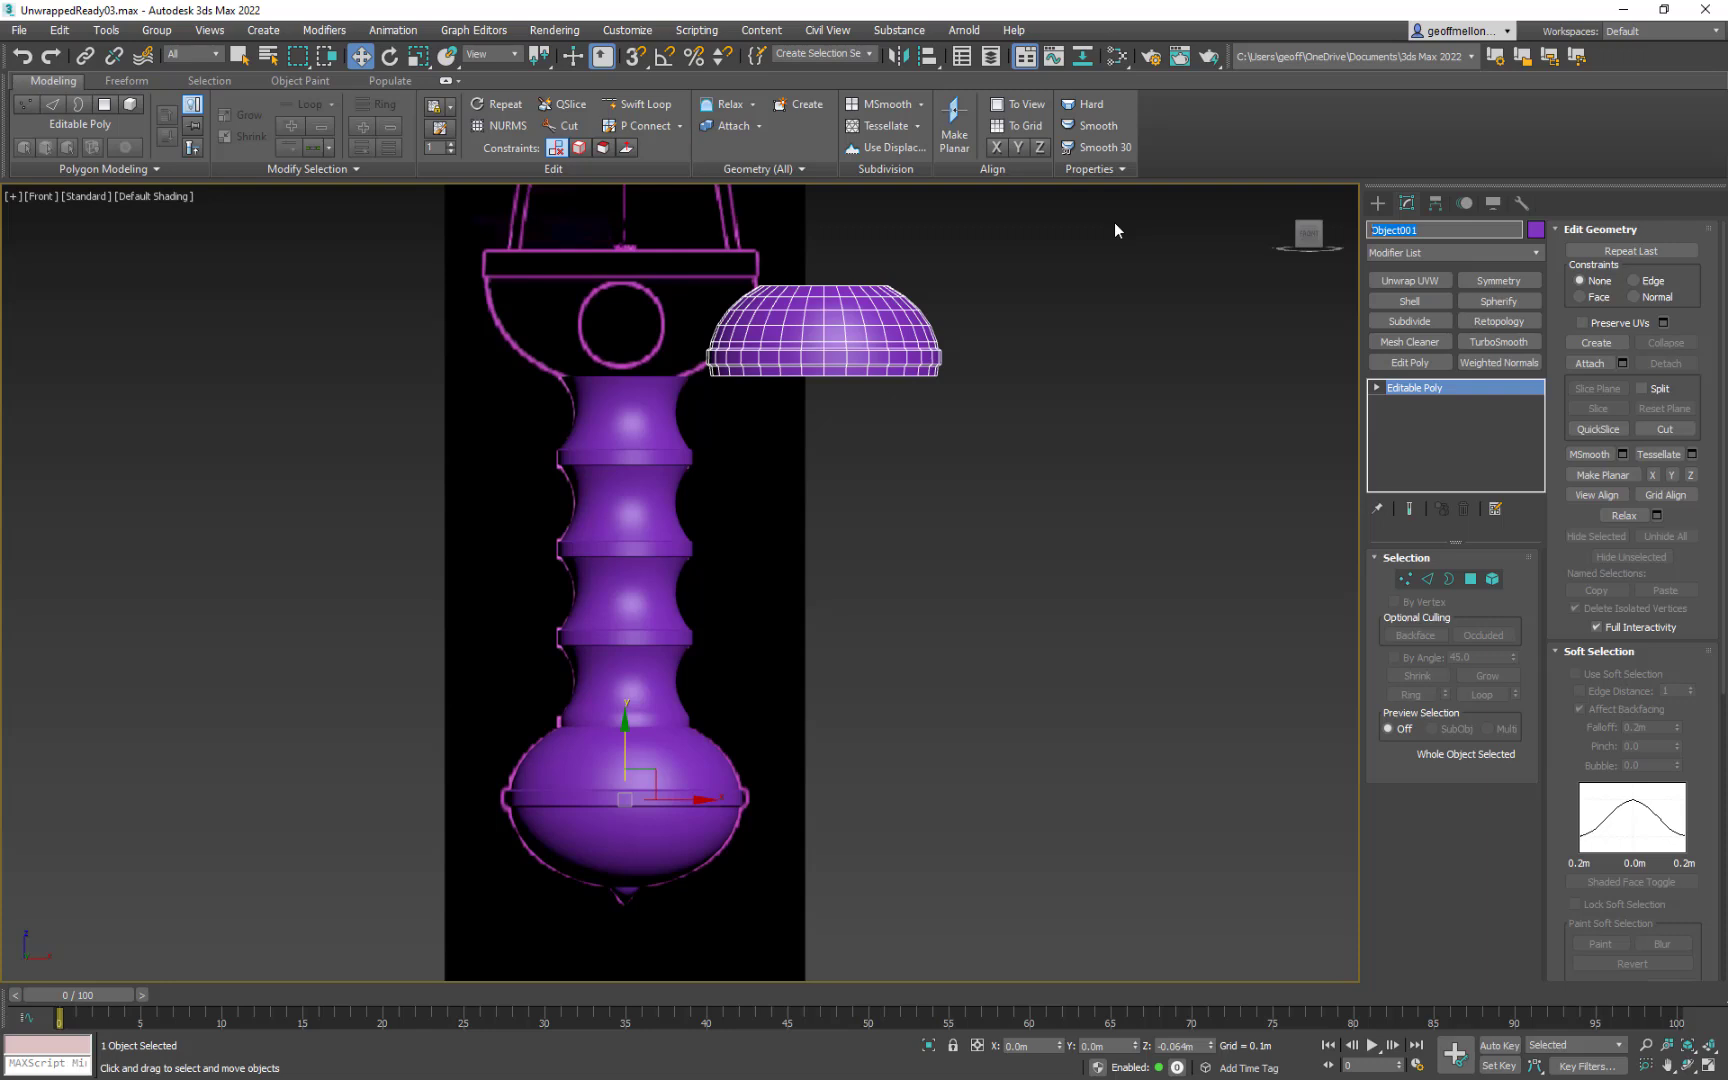
type("Guard")
key("Return")
Step: Try to rotate the guard around its pivot on the handle's bulb, and undo the rotation
middle_click_drag(1021, 327, 1125, 320)
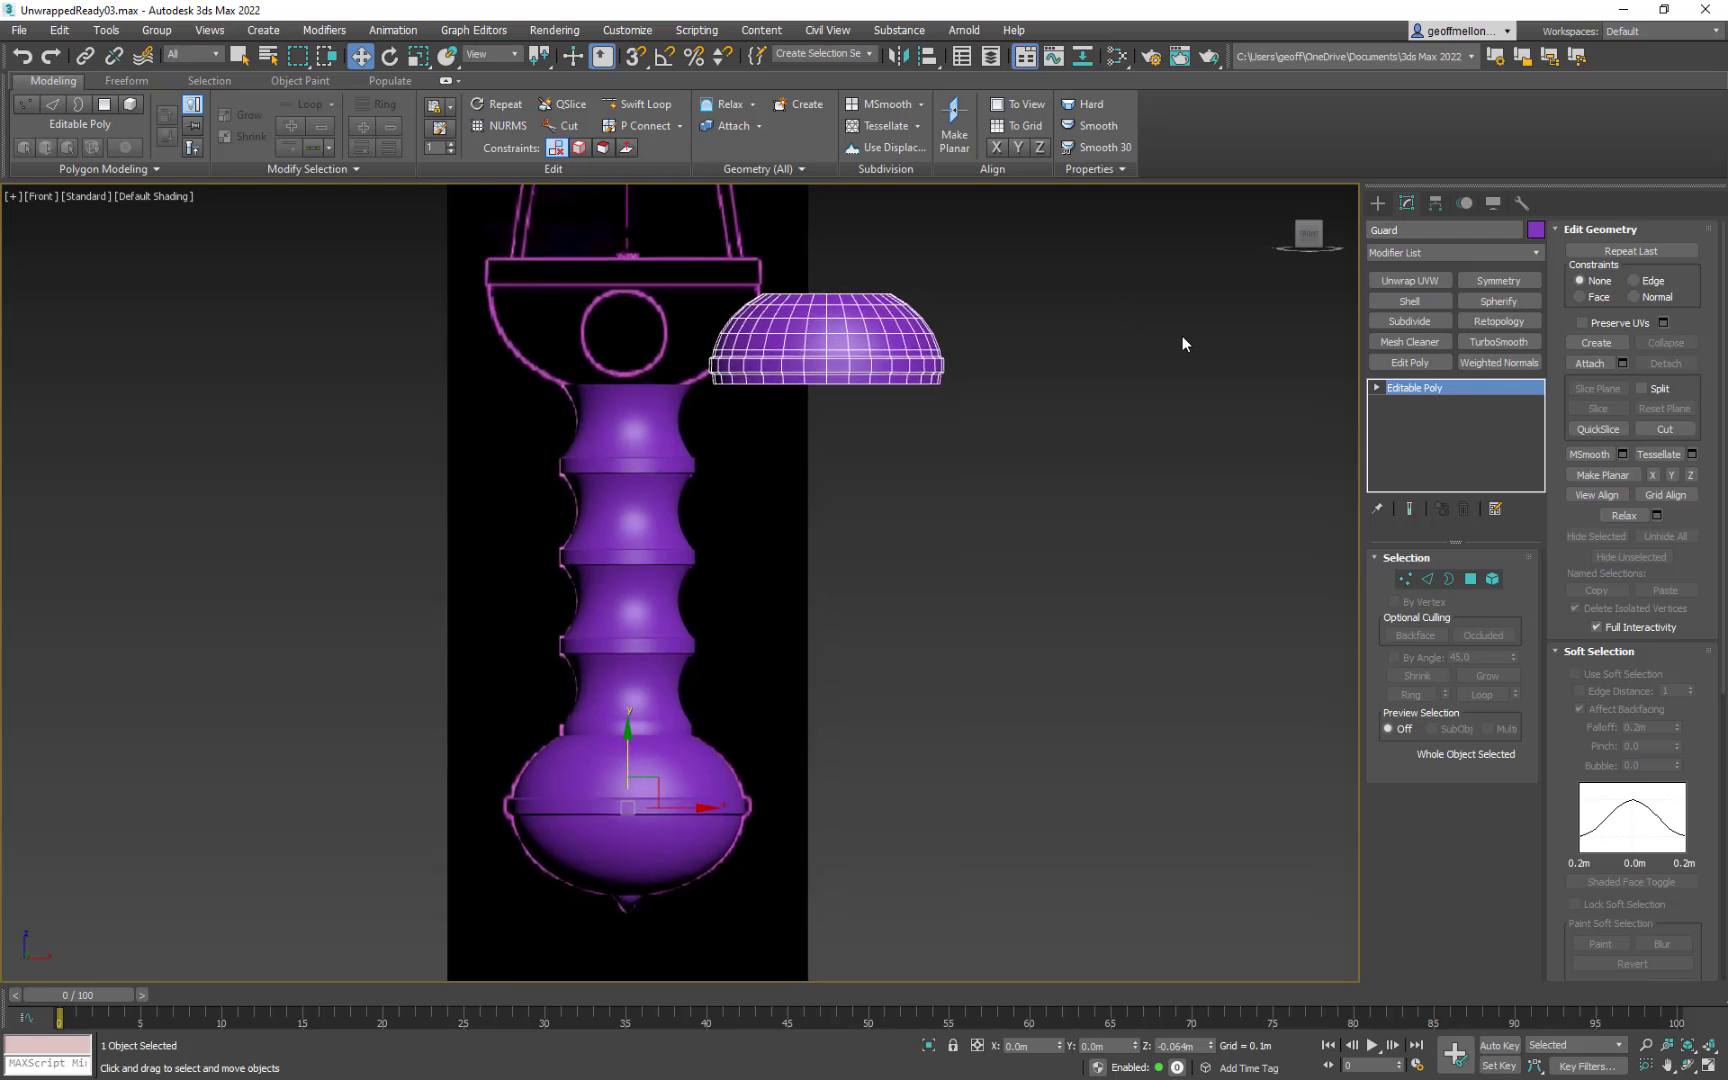
middle_click_drag(964, 302, 1008, 296)
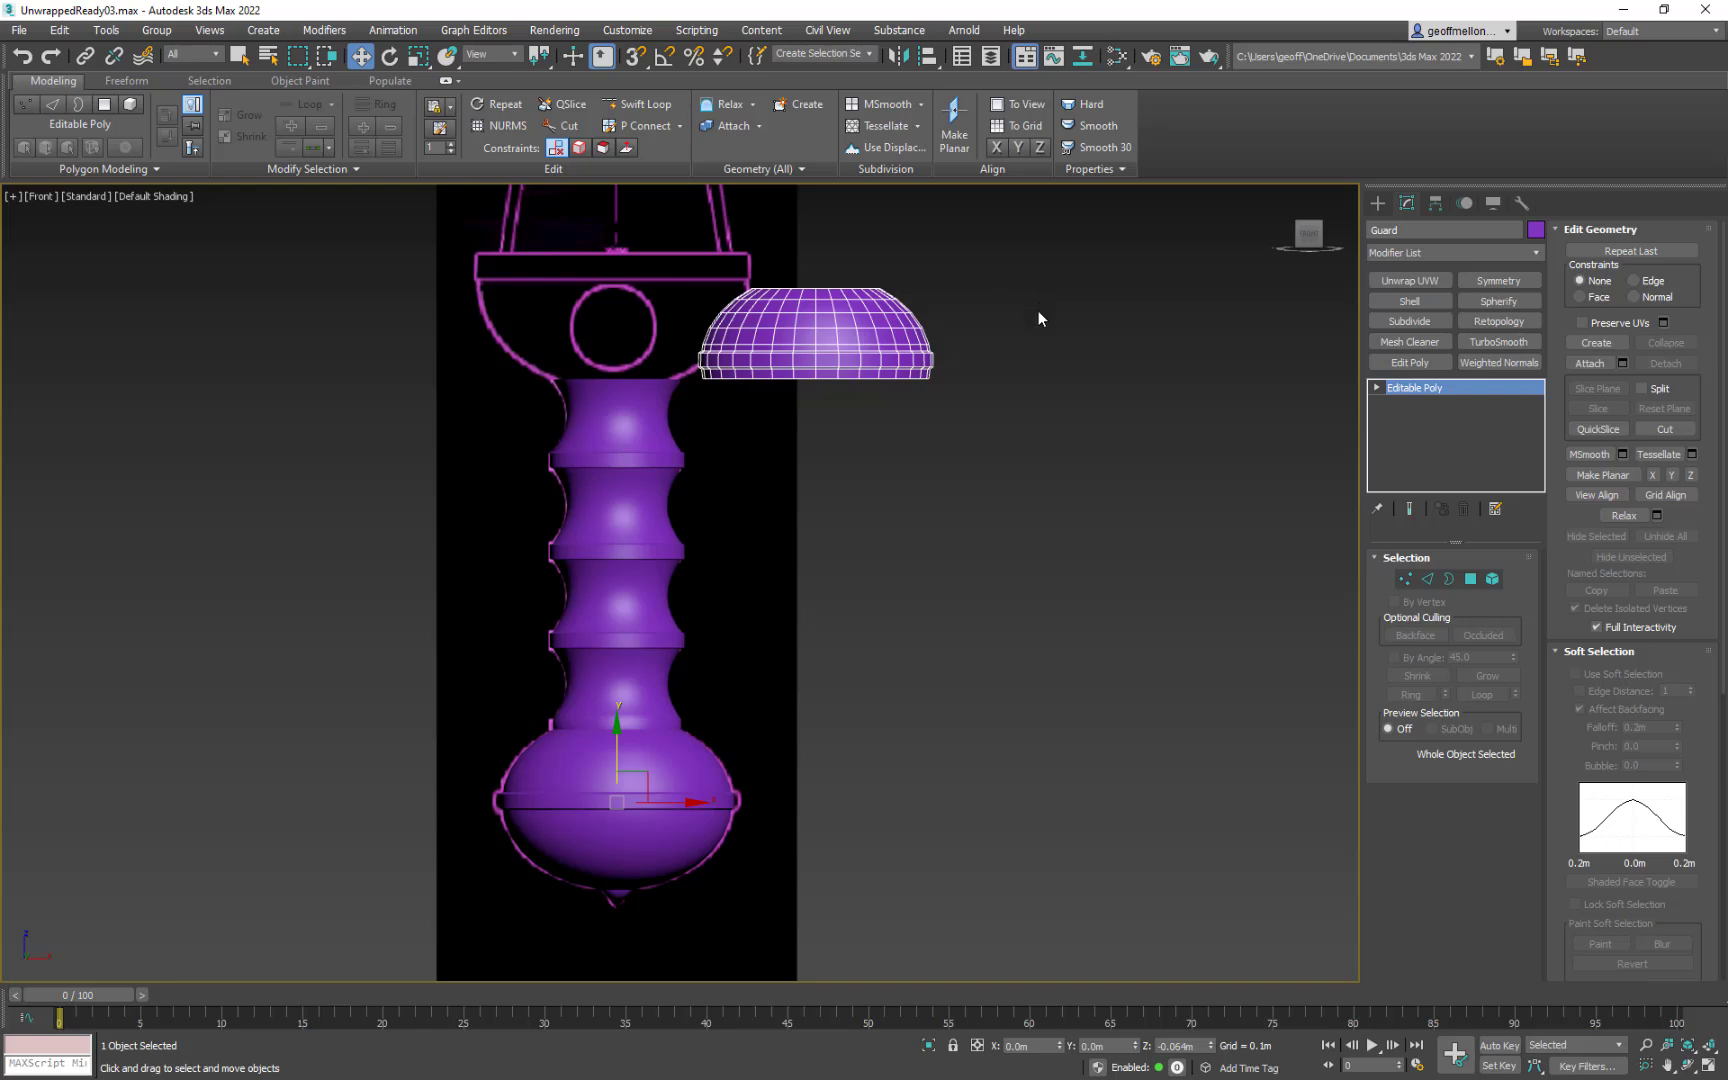
key("e")
left_click_drag(668, 765, 748, 815)
key("ctrl+z")
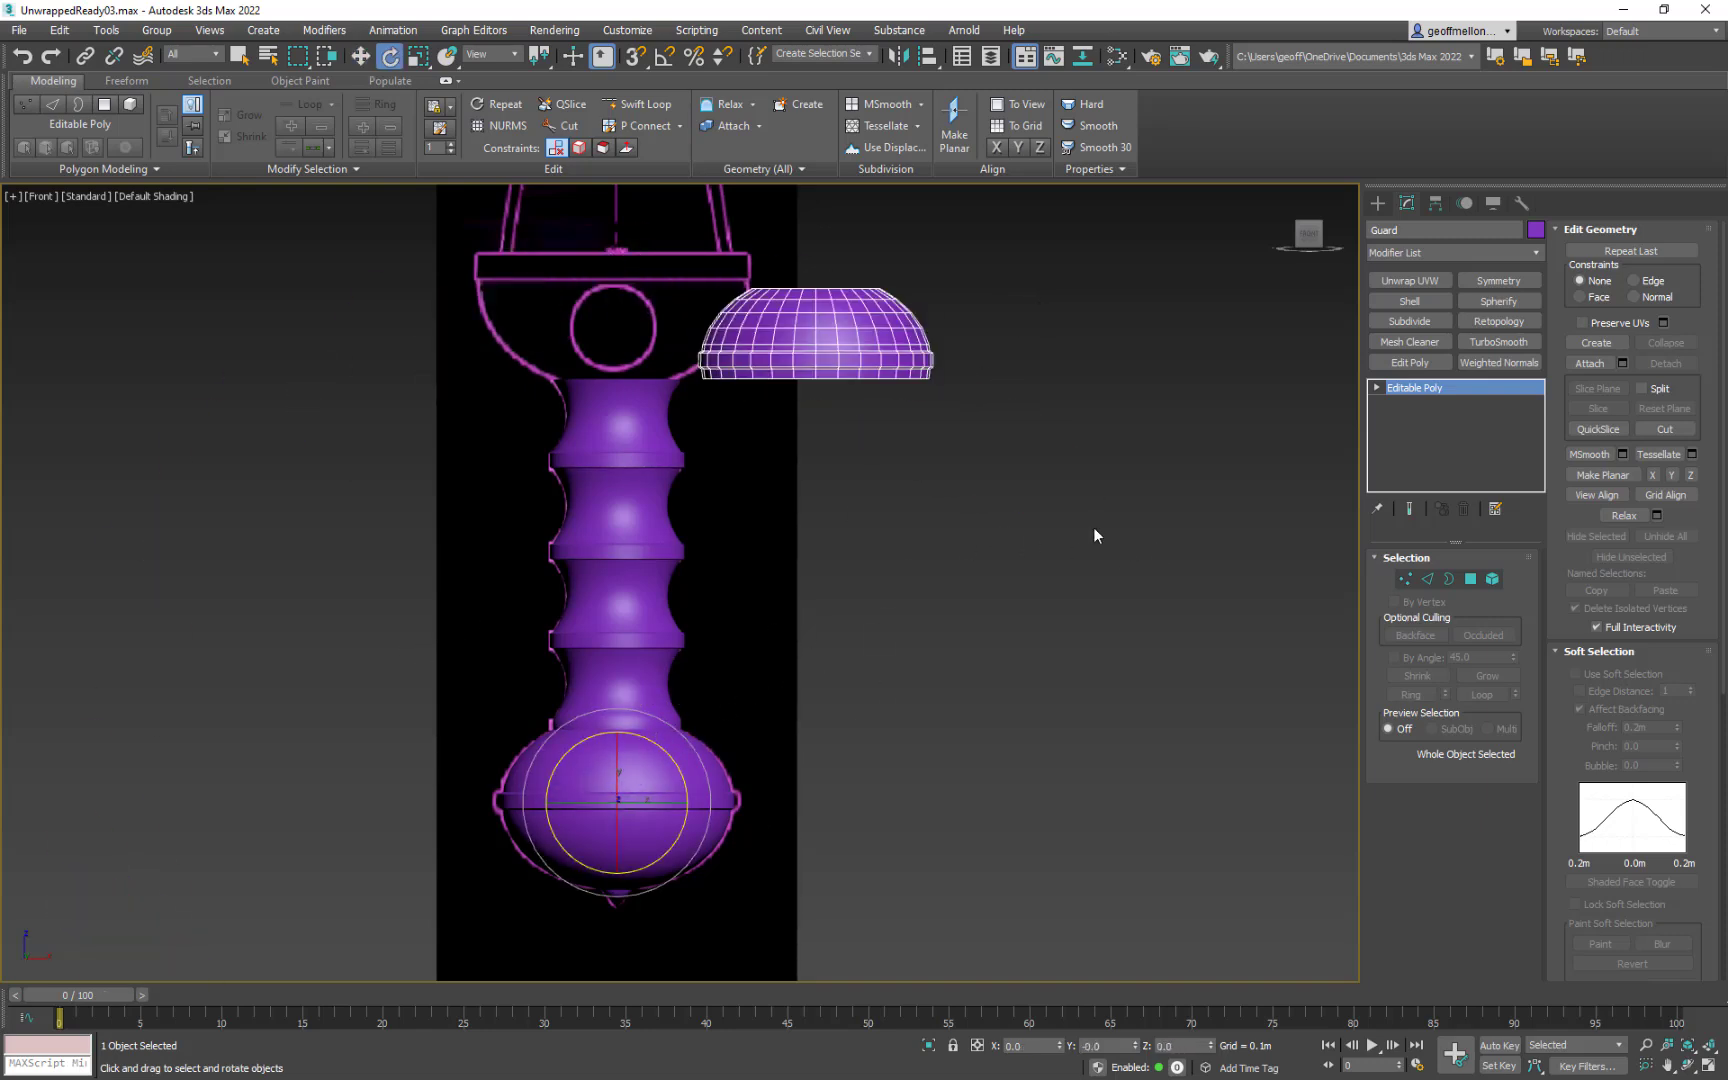
Step: Center the guard's pivot on the object itself and return to its modify settings
middle_click_drag(996, 486, 956, 494)
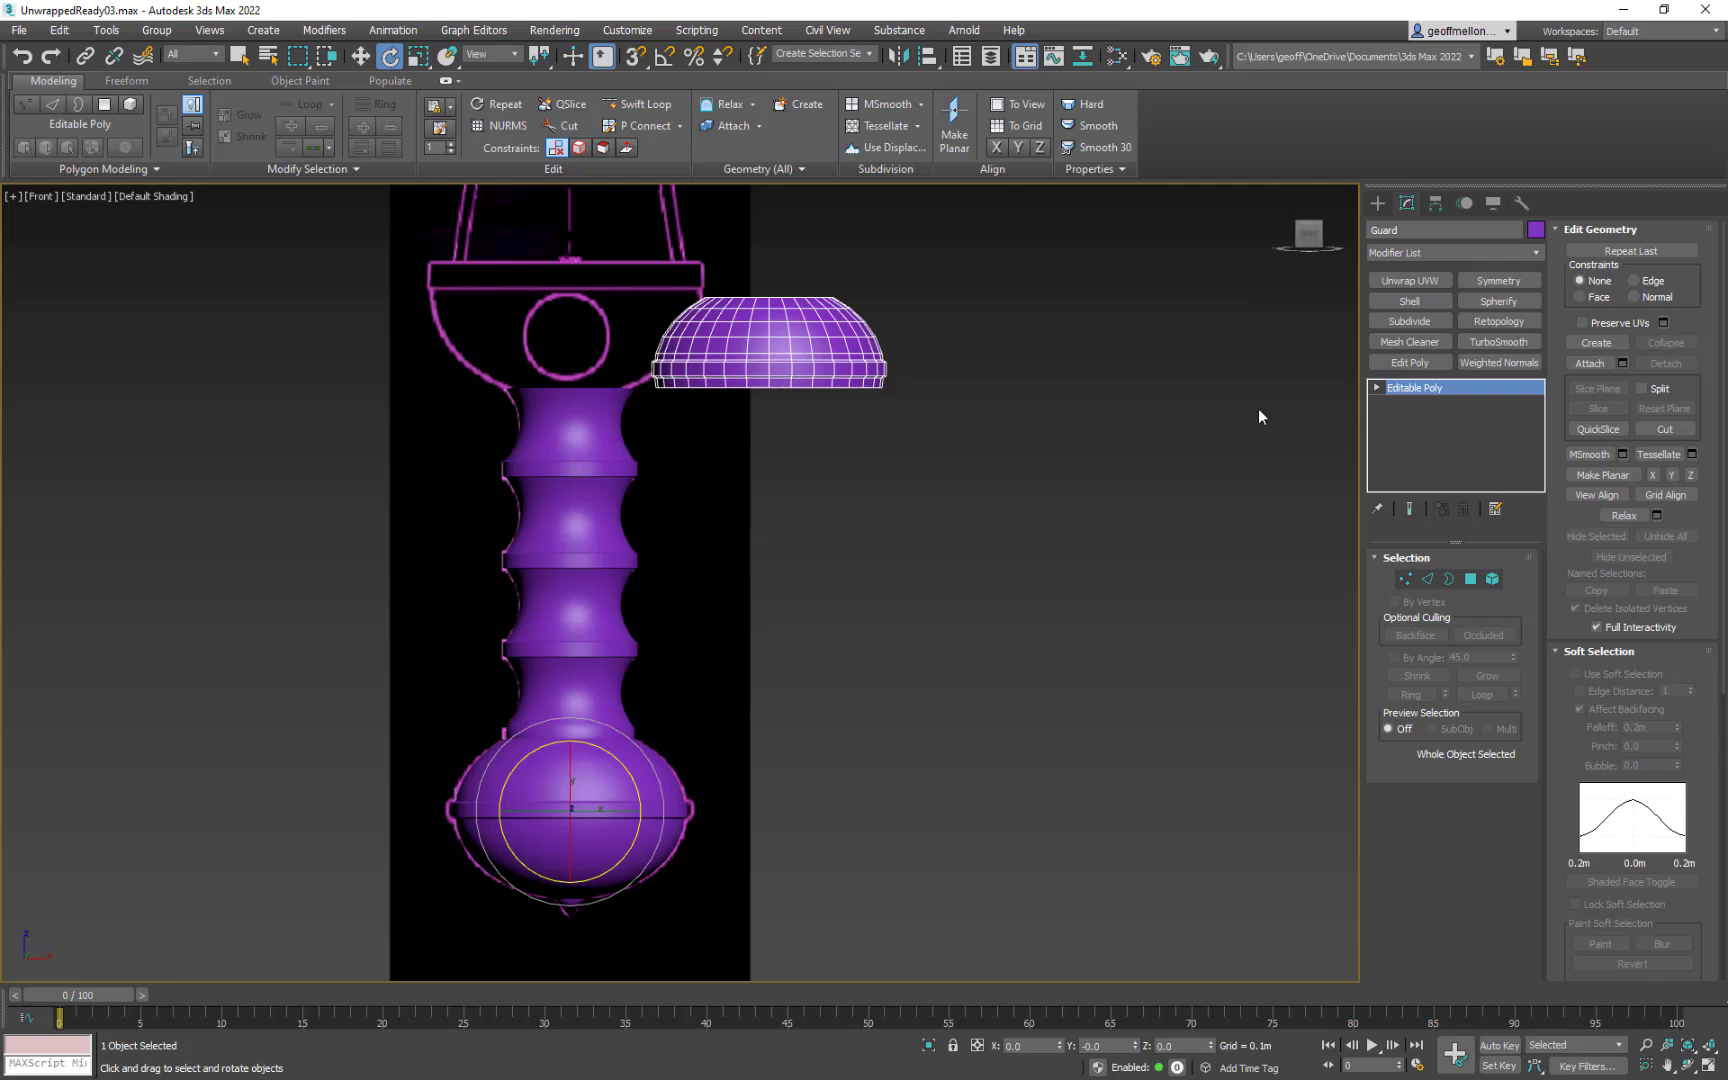
left_click(1436, 203)
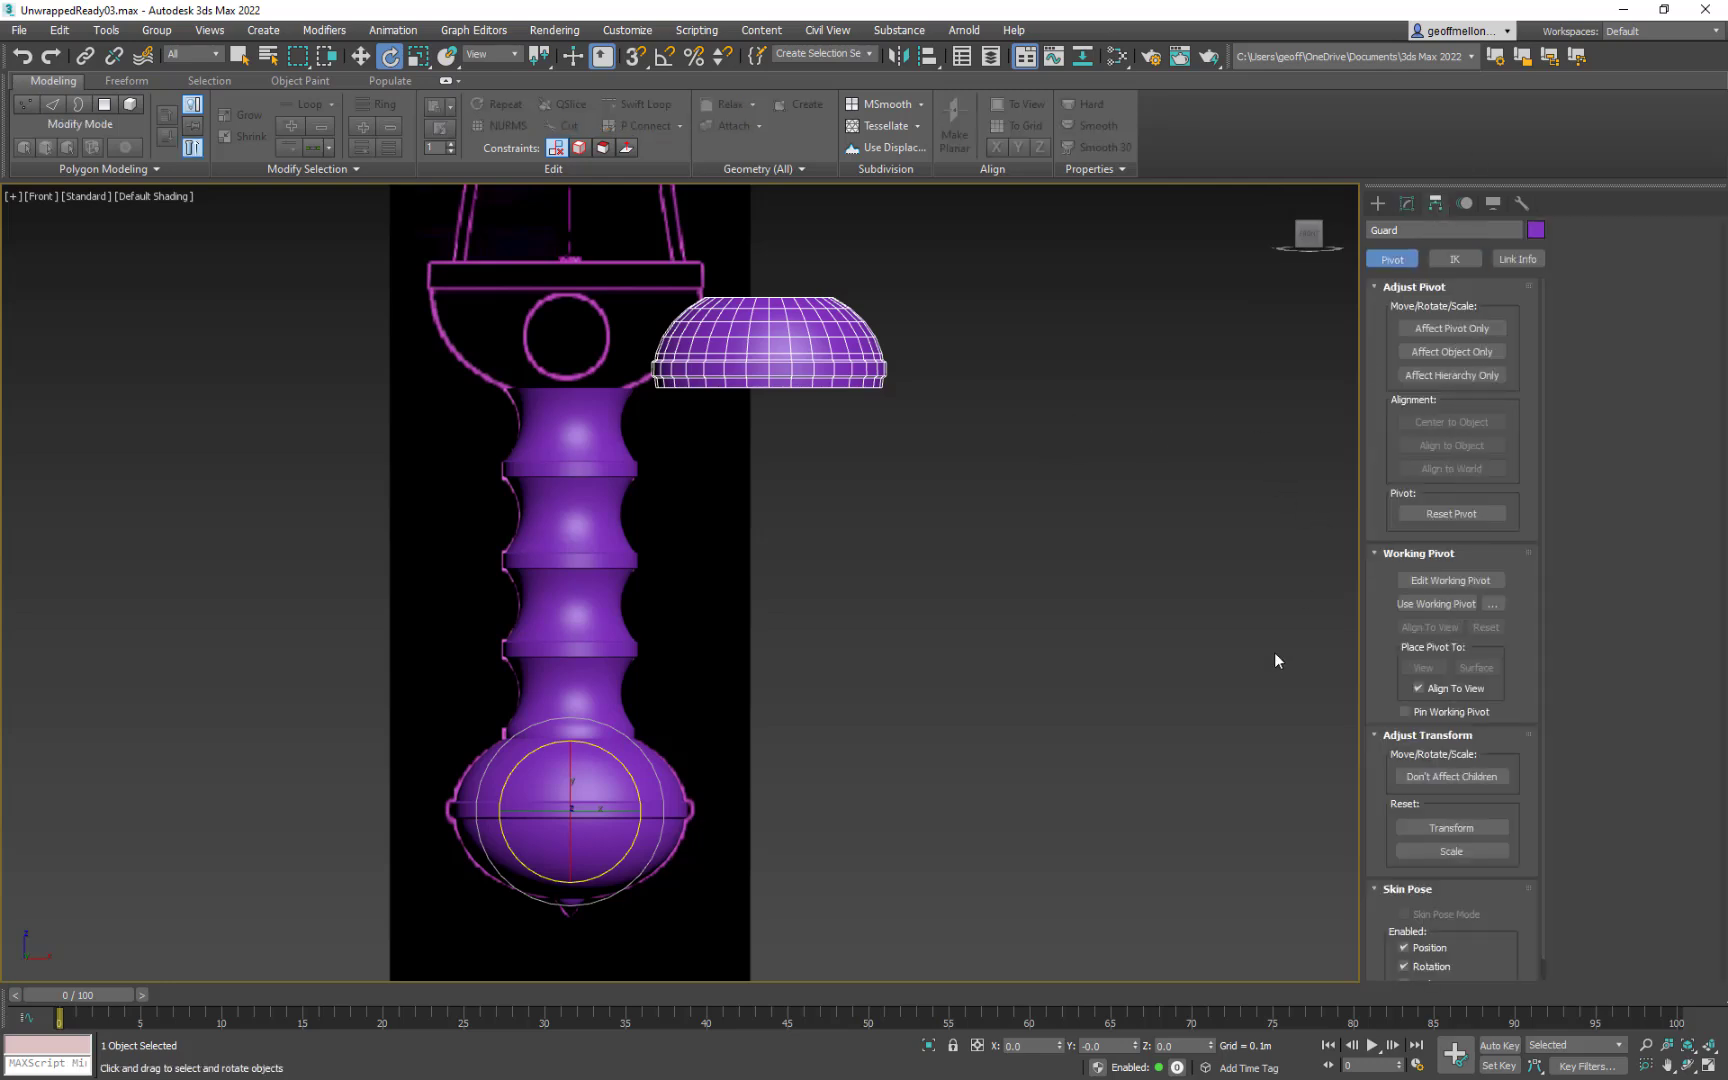
left_click(1472, 329)
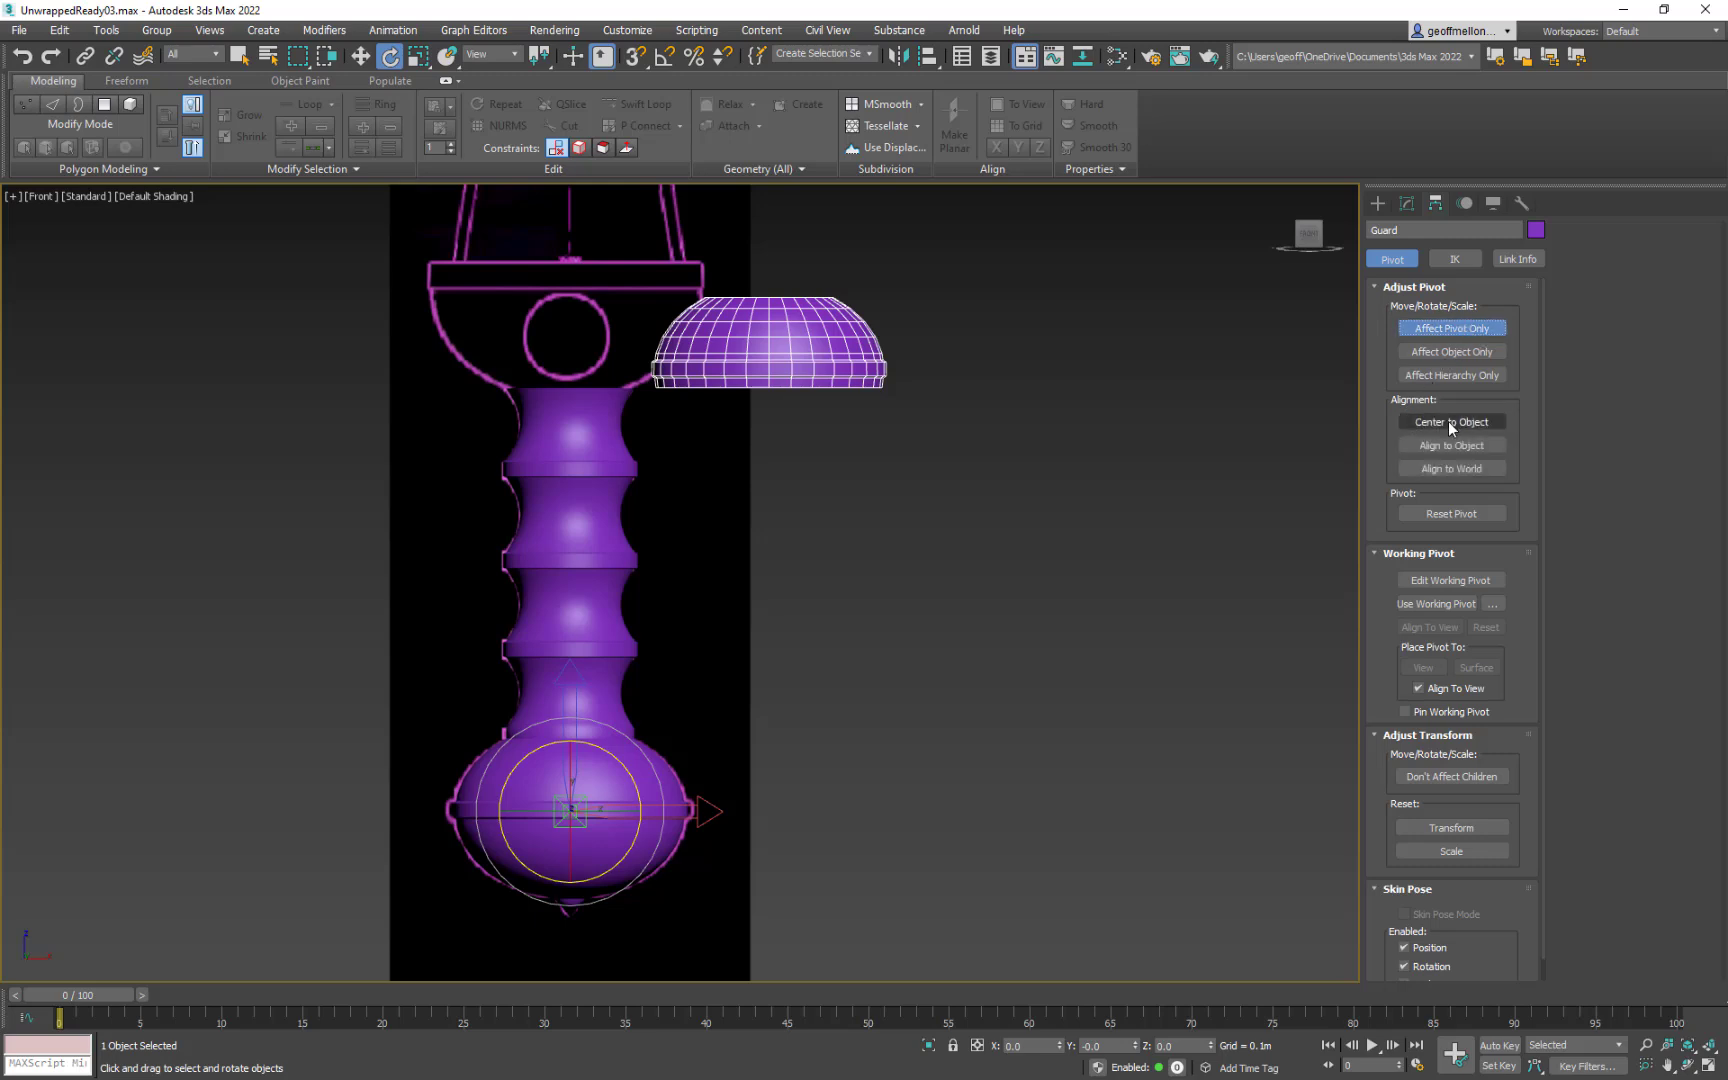
left_click(1449, 421)
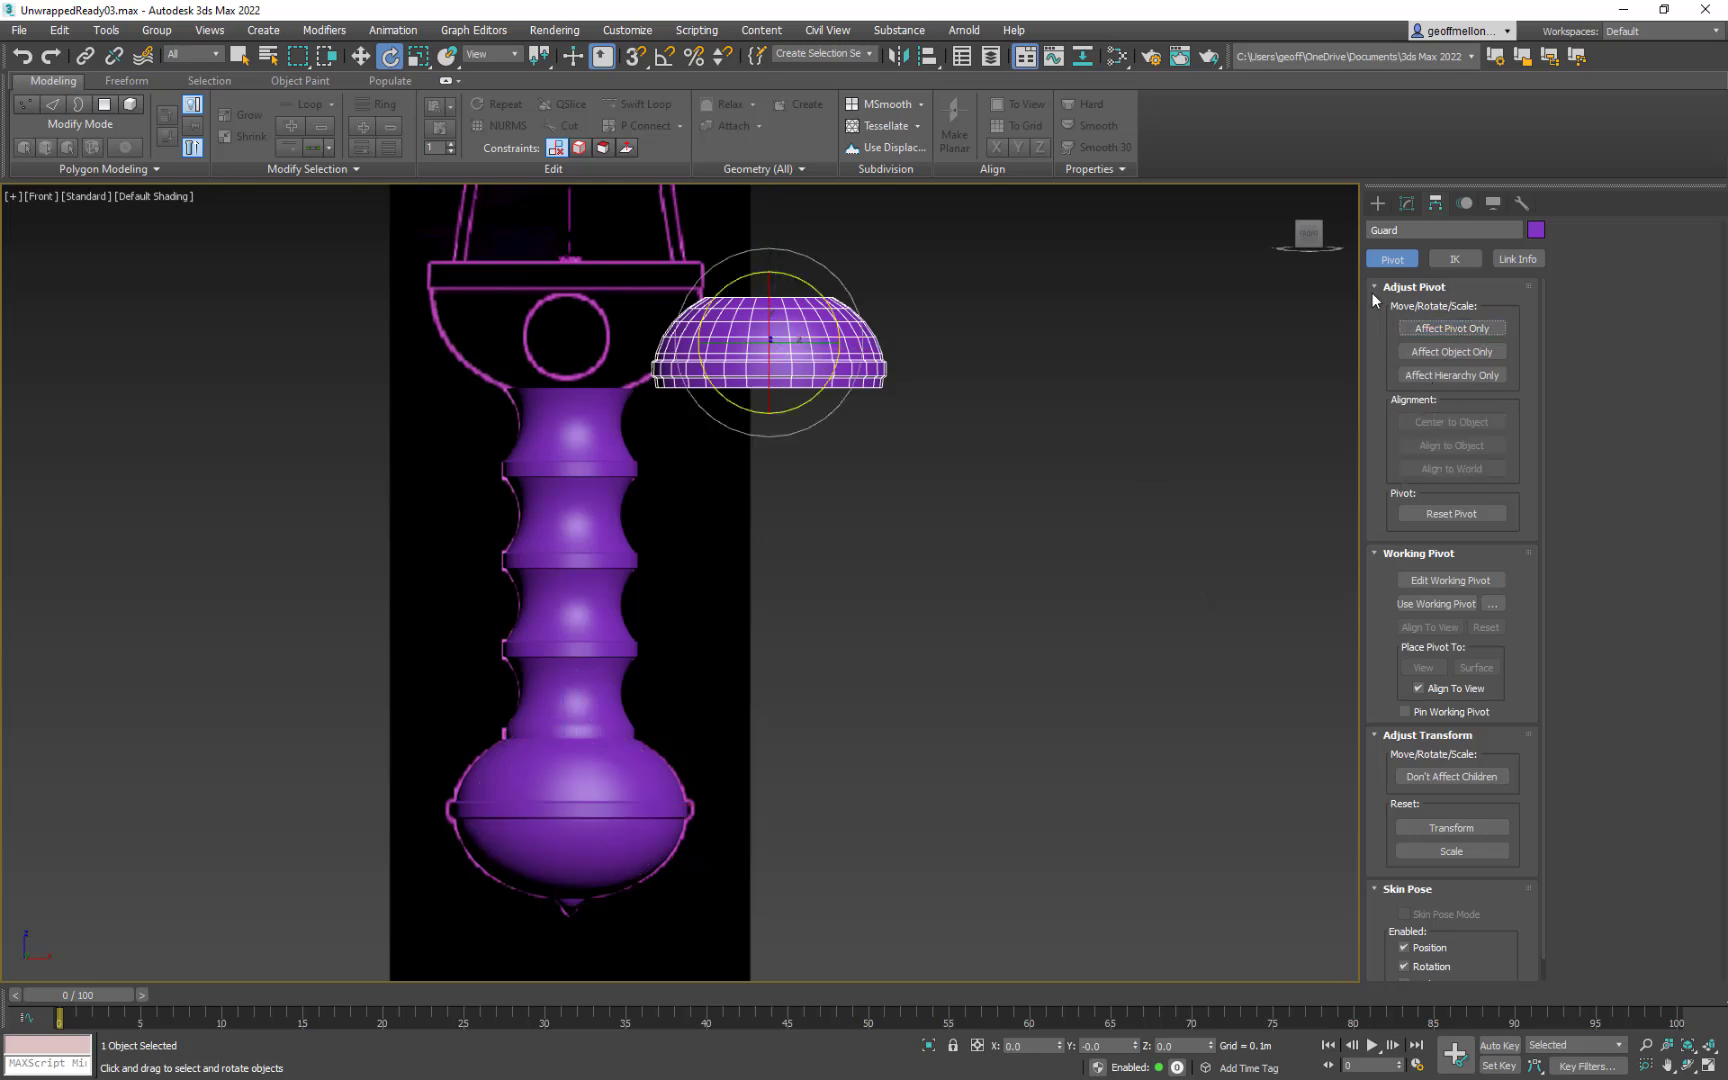
left_click(1410, 204)
Step: Try freely rotating the guard around its centered pivot, undoing each attempt
middle_click_drag(707, 301, 723, 344)
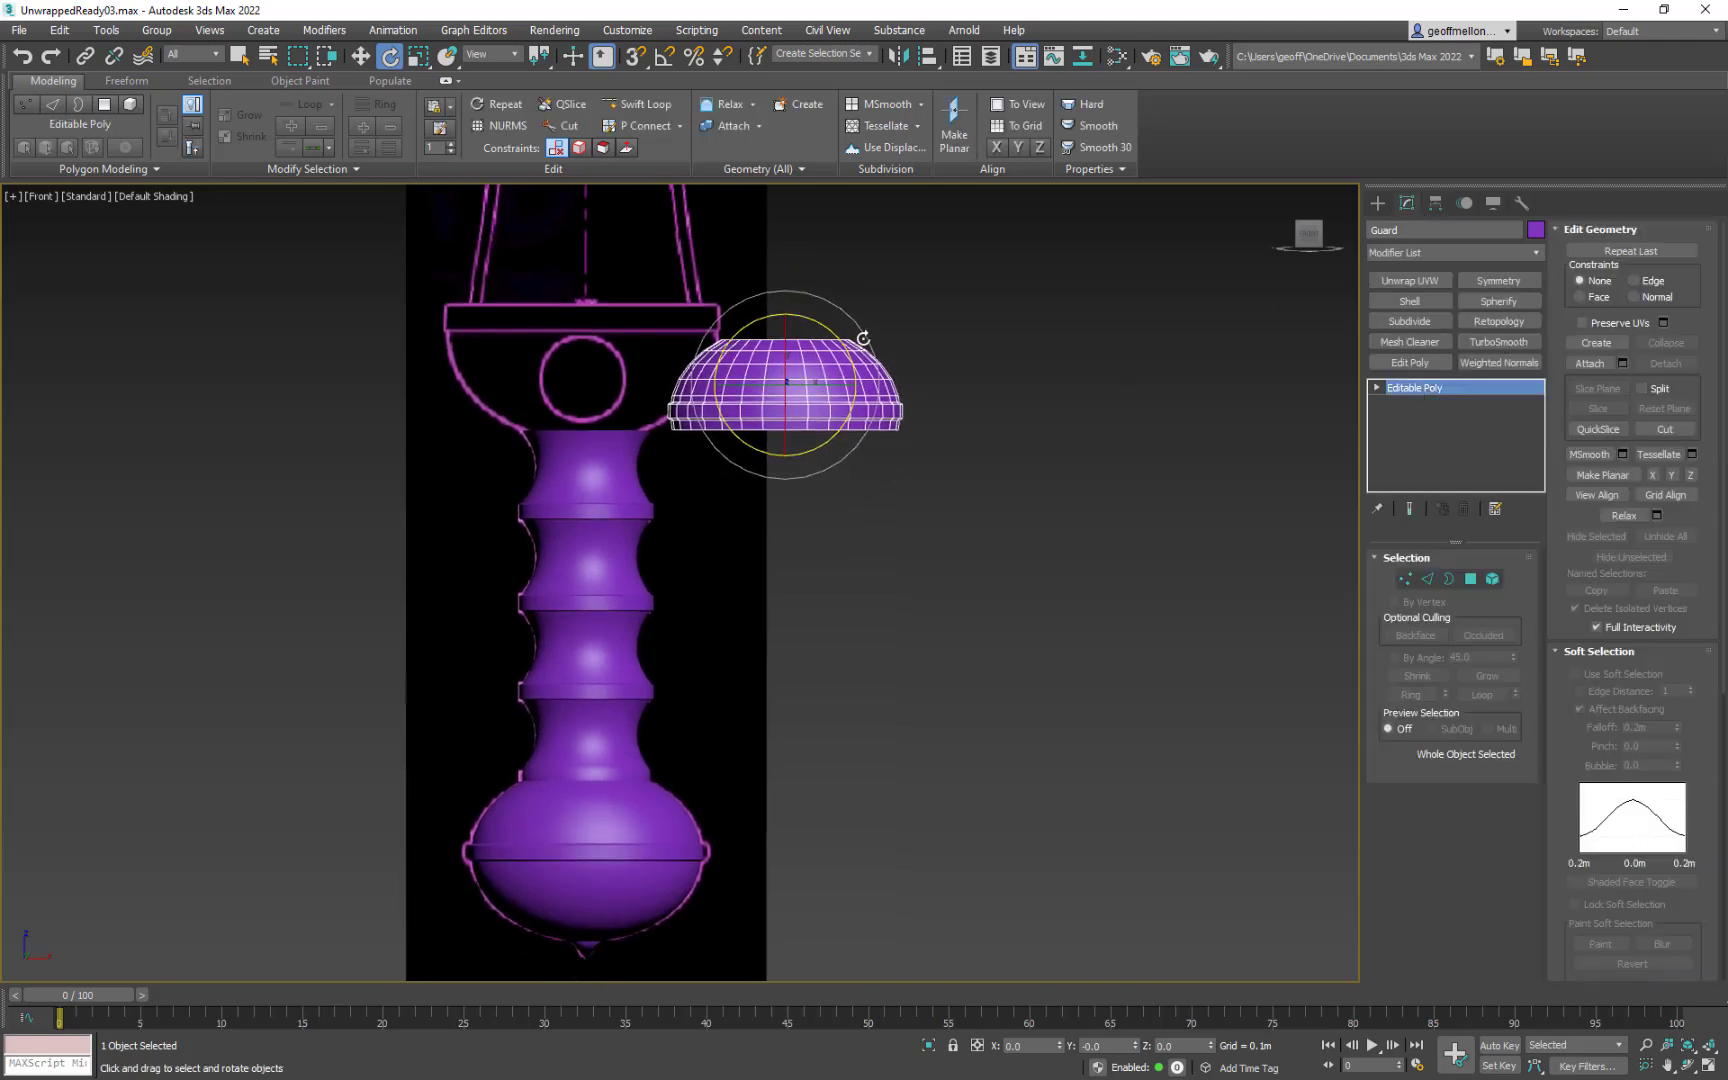
left_click_drag(851, 356, 830, 545)
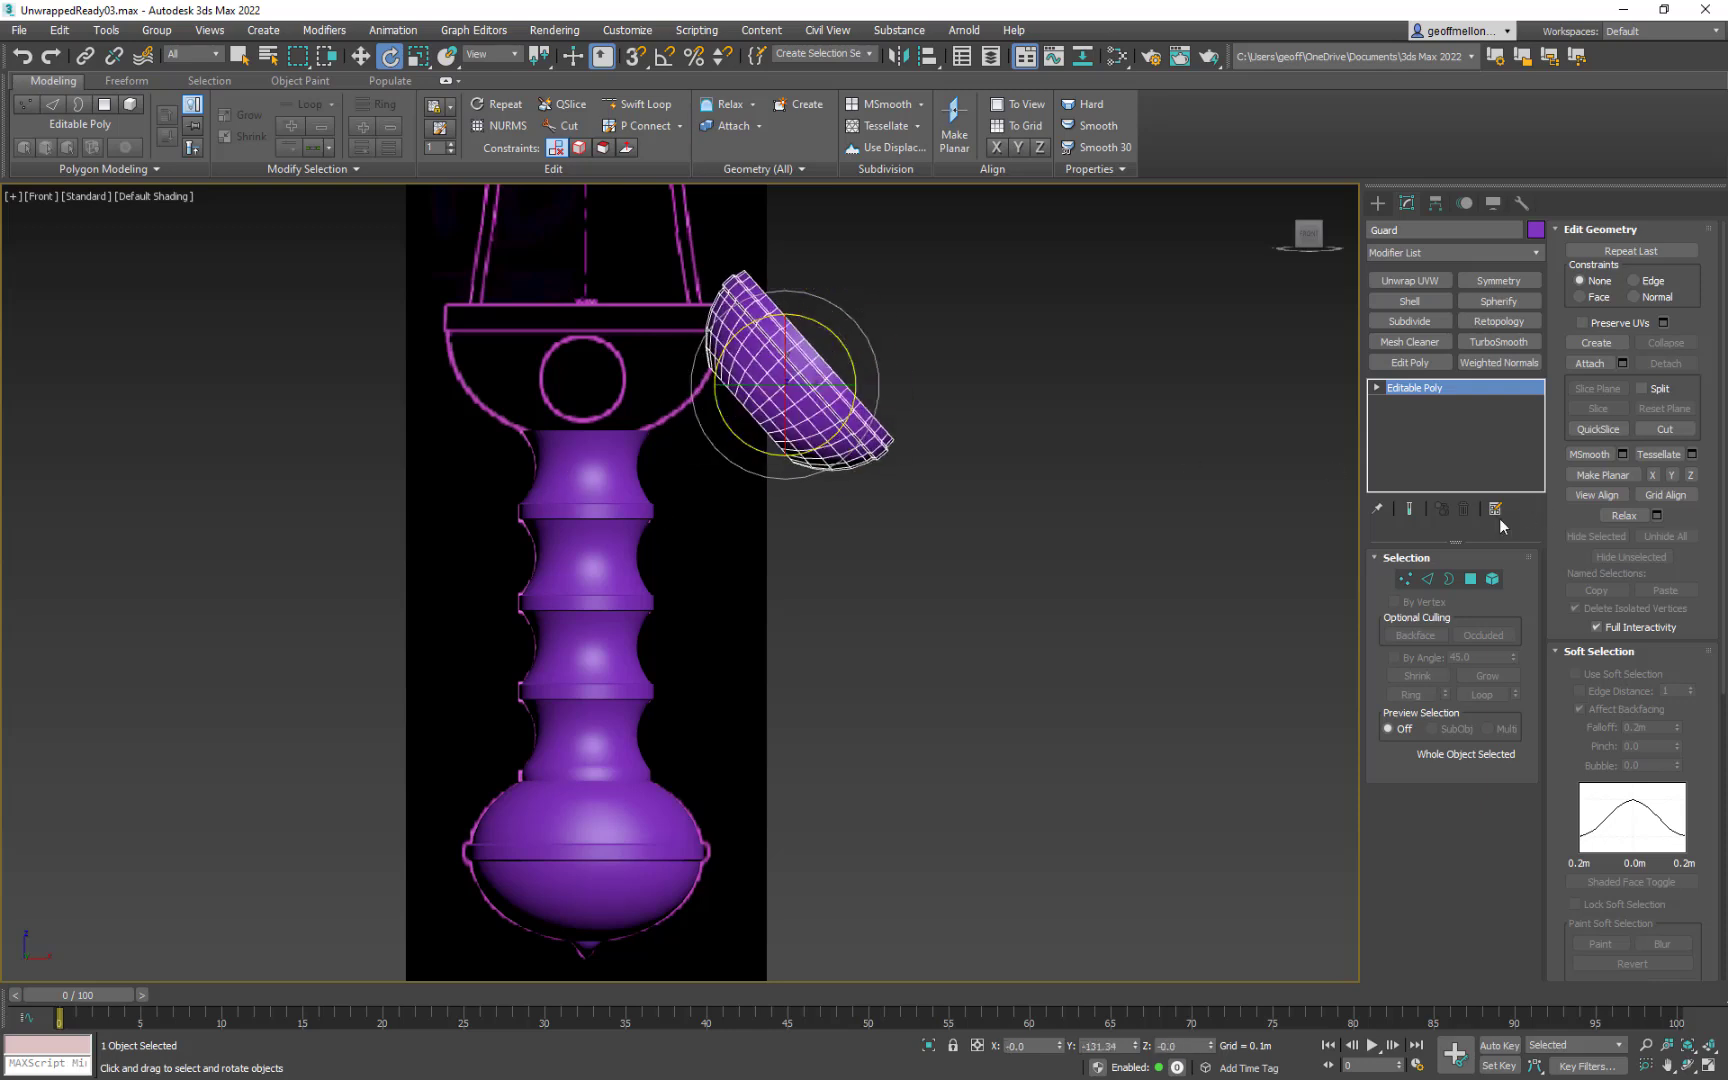
key("ctrl+z")
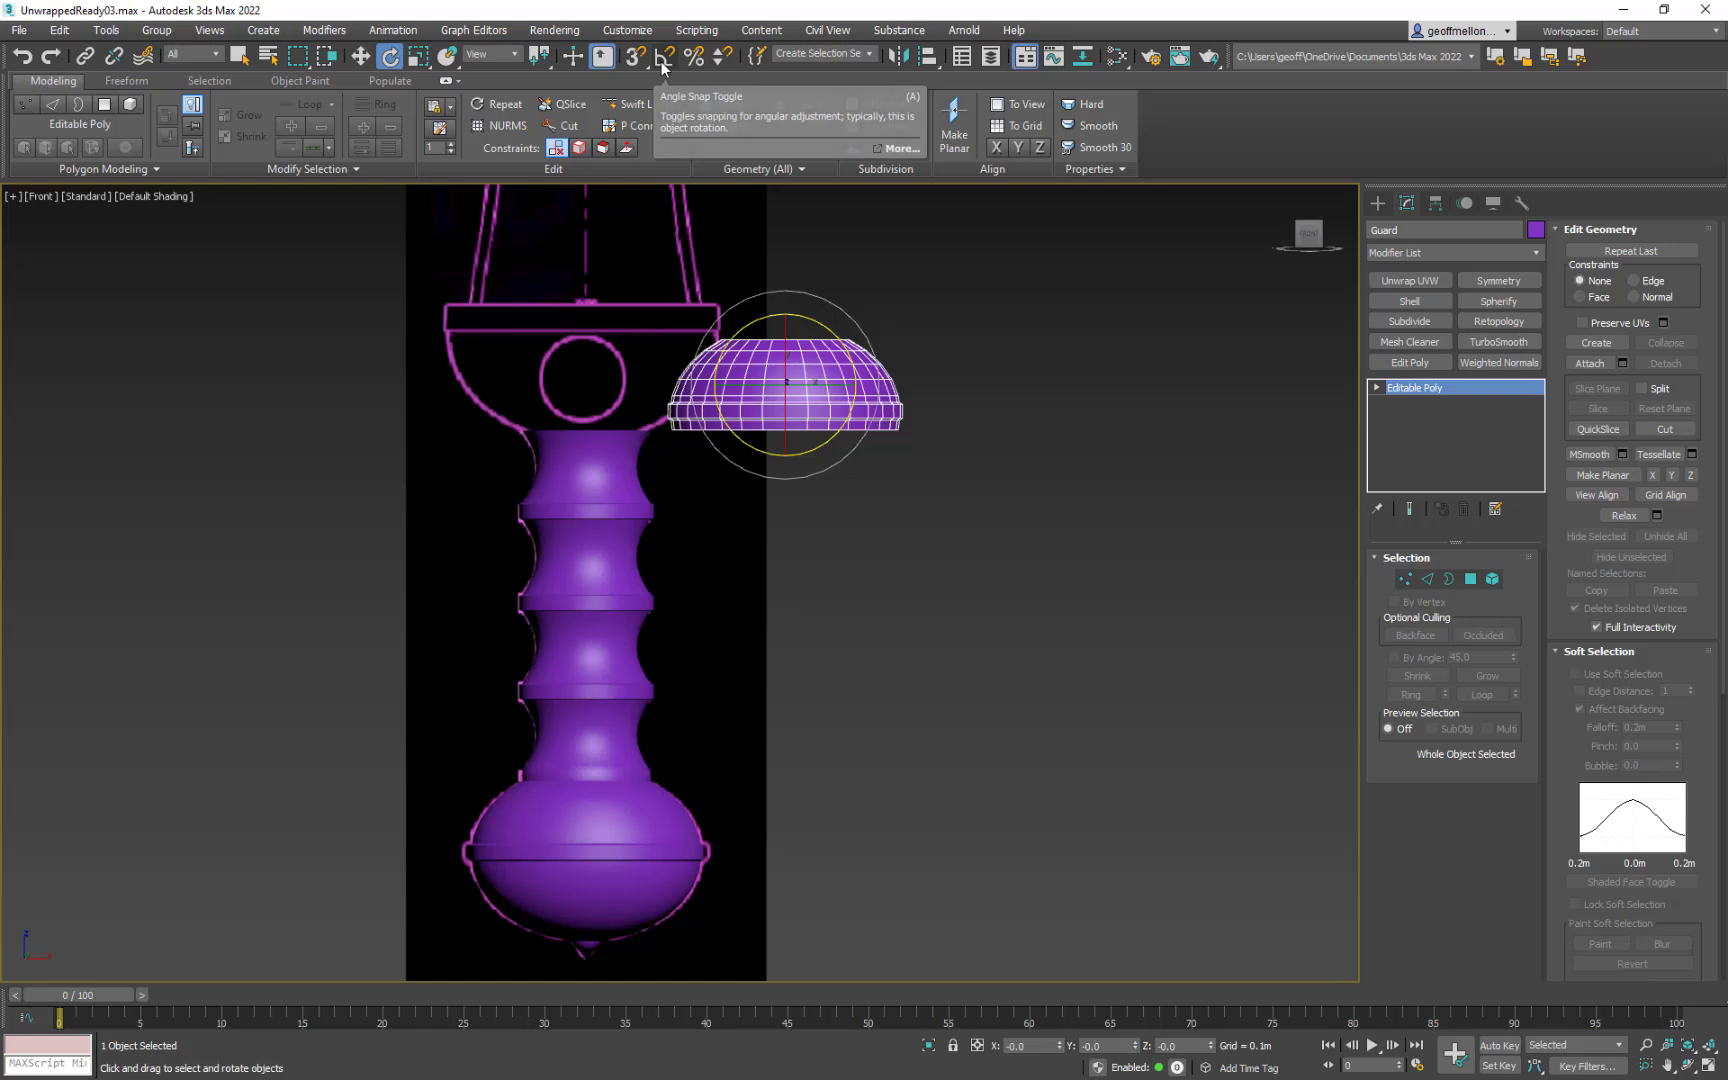
left_click_drag(812, 318, 860, 397)
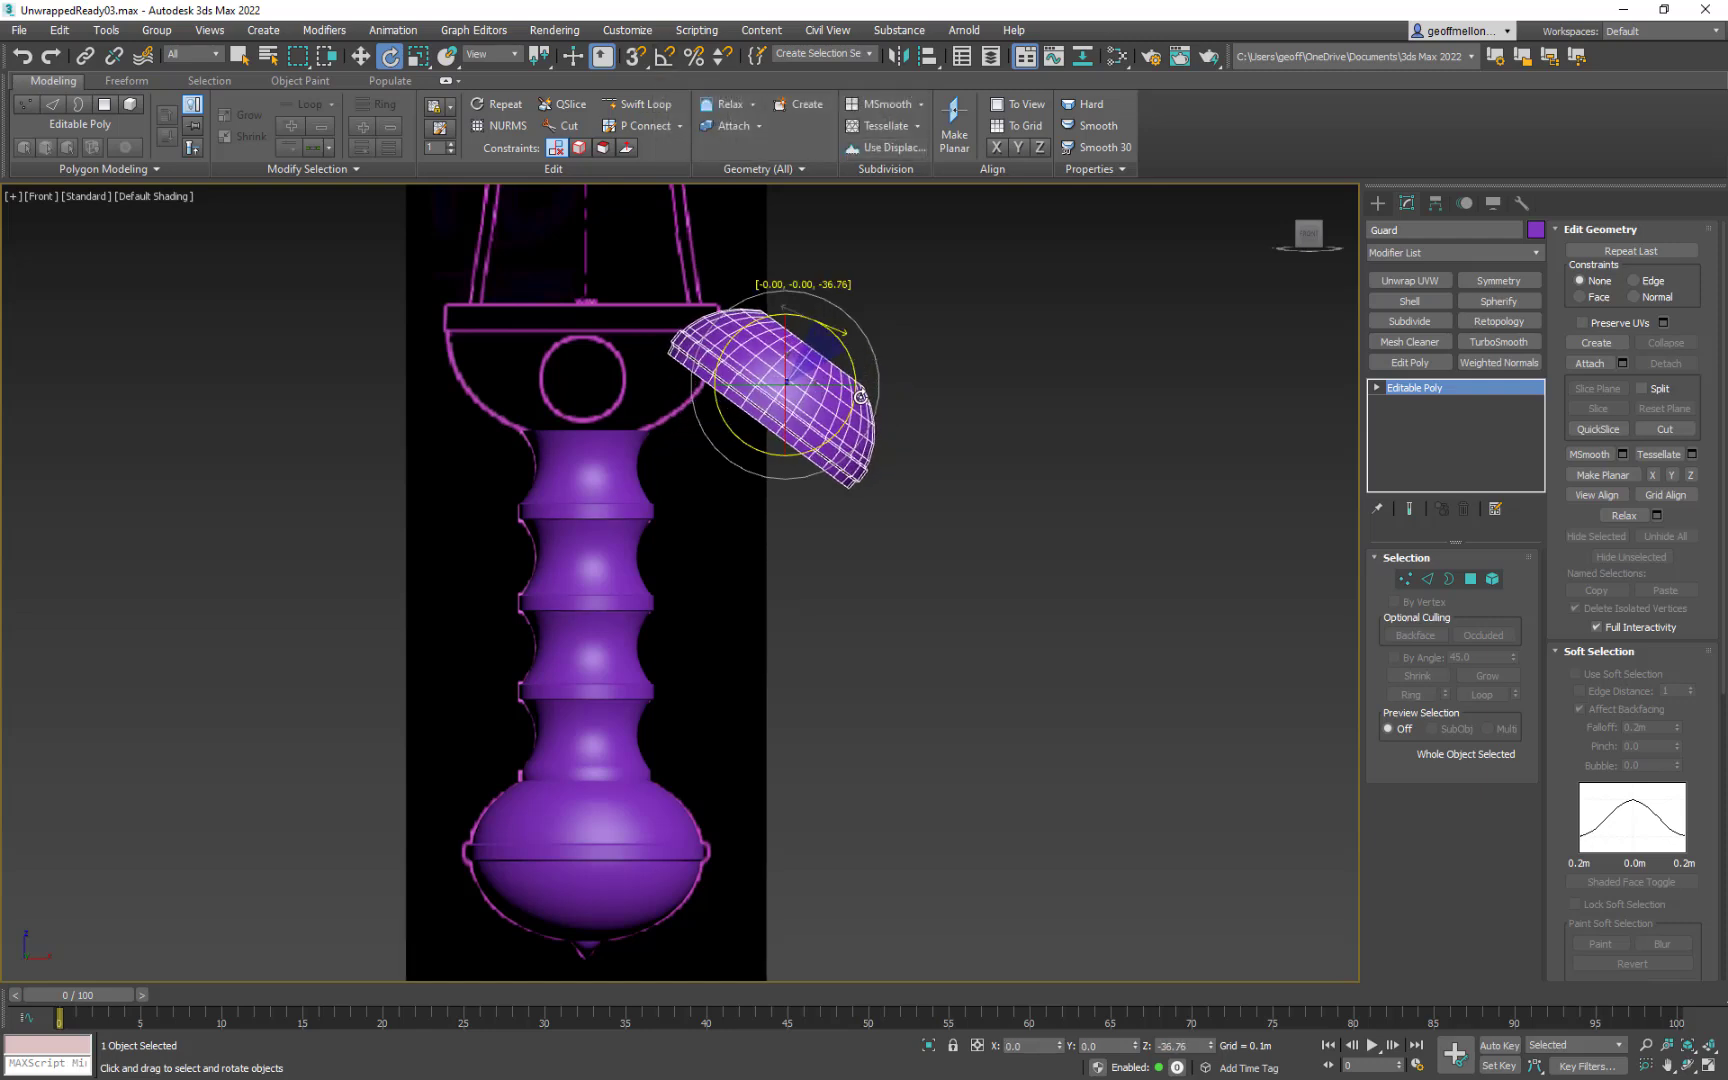
key("ctrl+z")
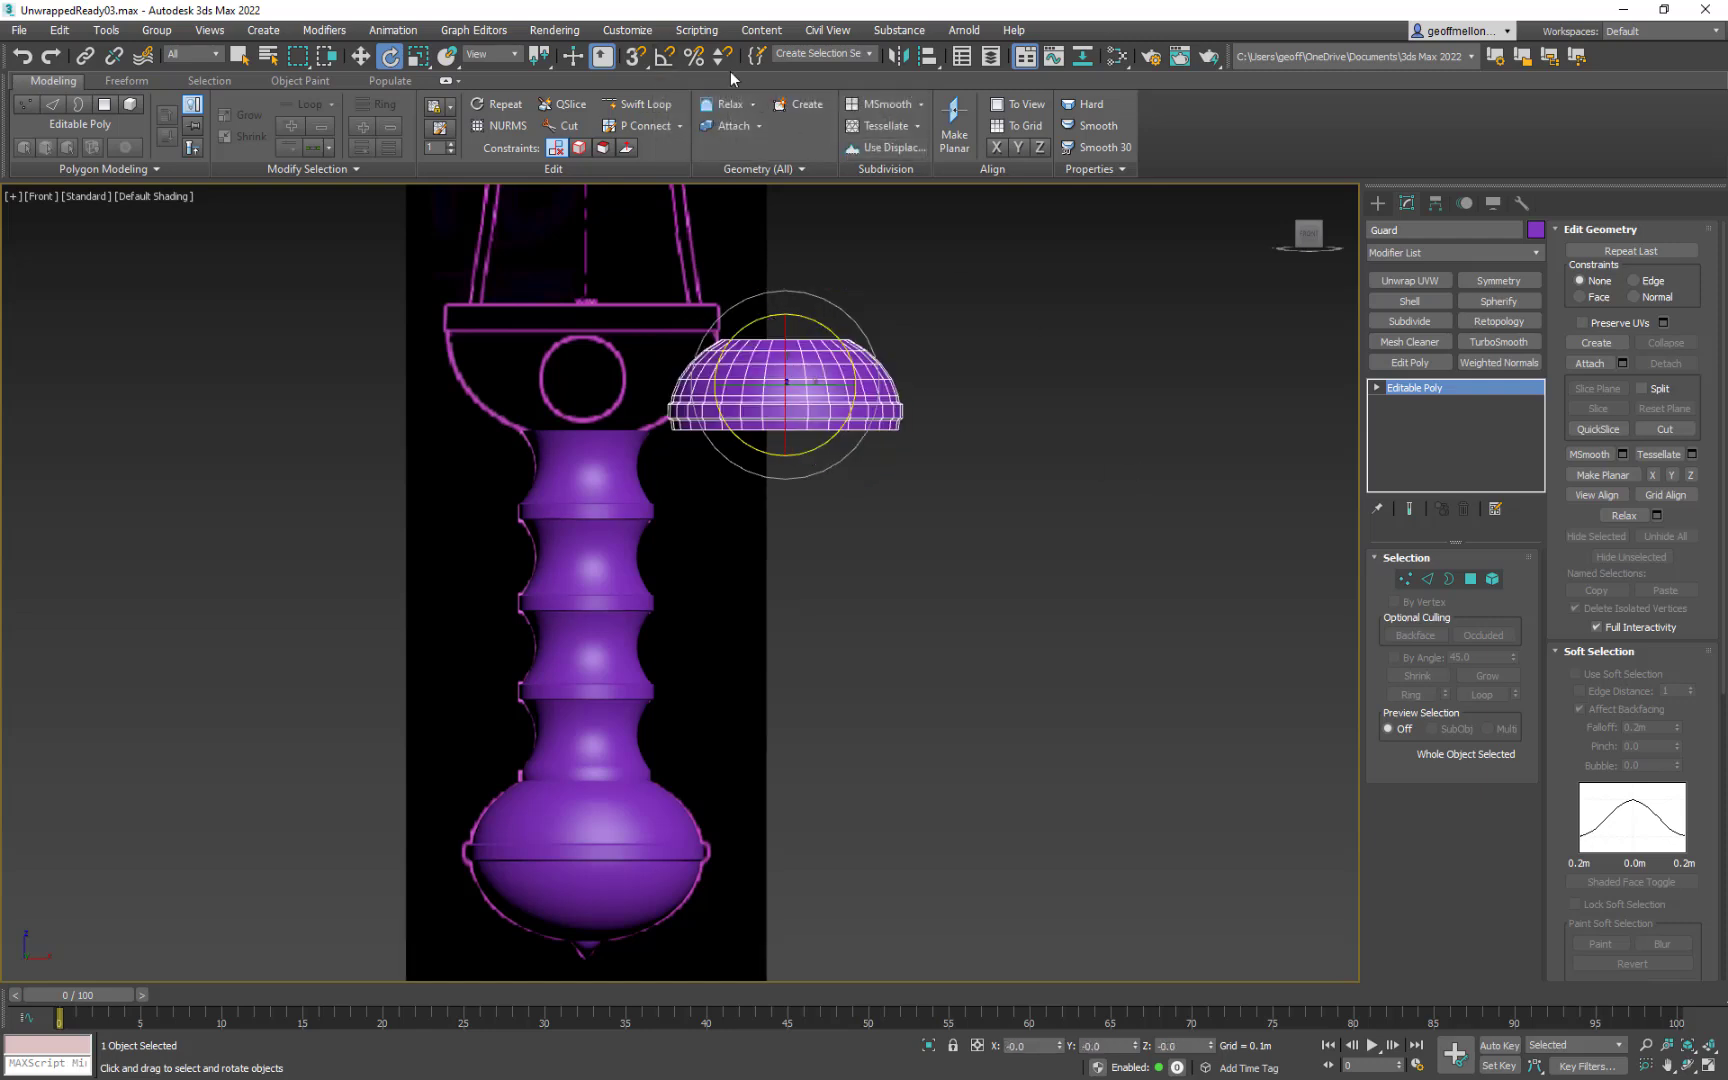
Step: Flip the guard upside down by rotating it exactly 180 degrees with angle snap, and turn the snap off
key("a")
left_click_drag(815, 320, 648, 320)
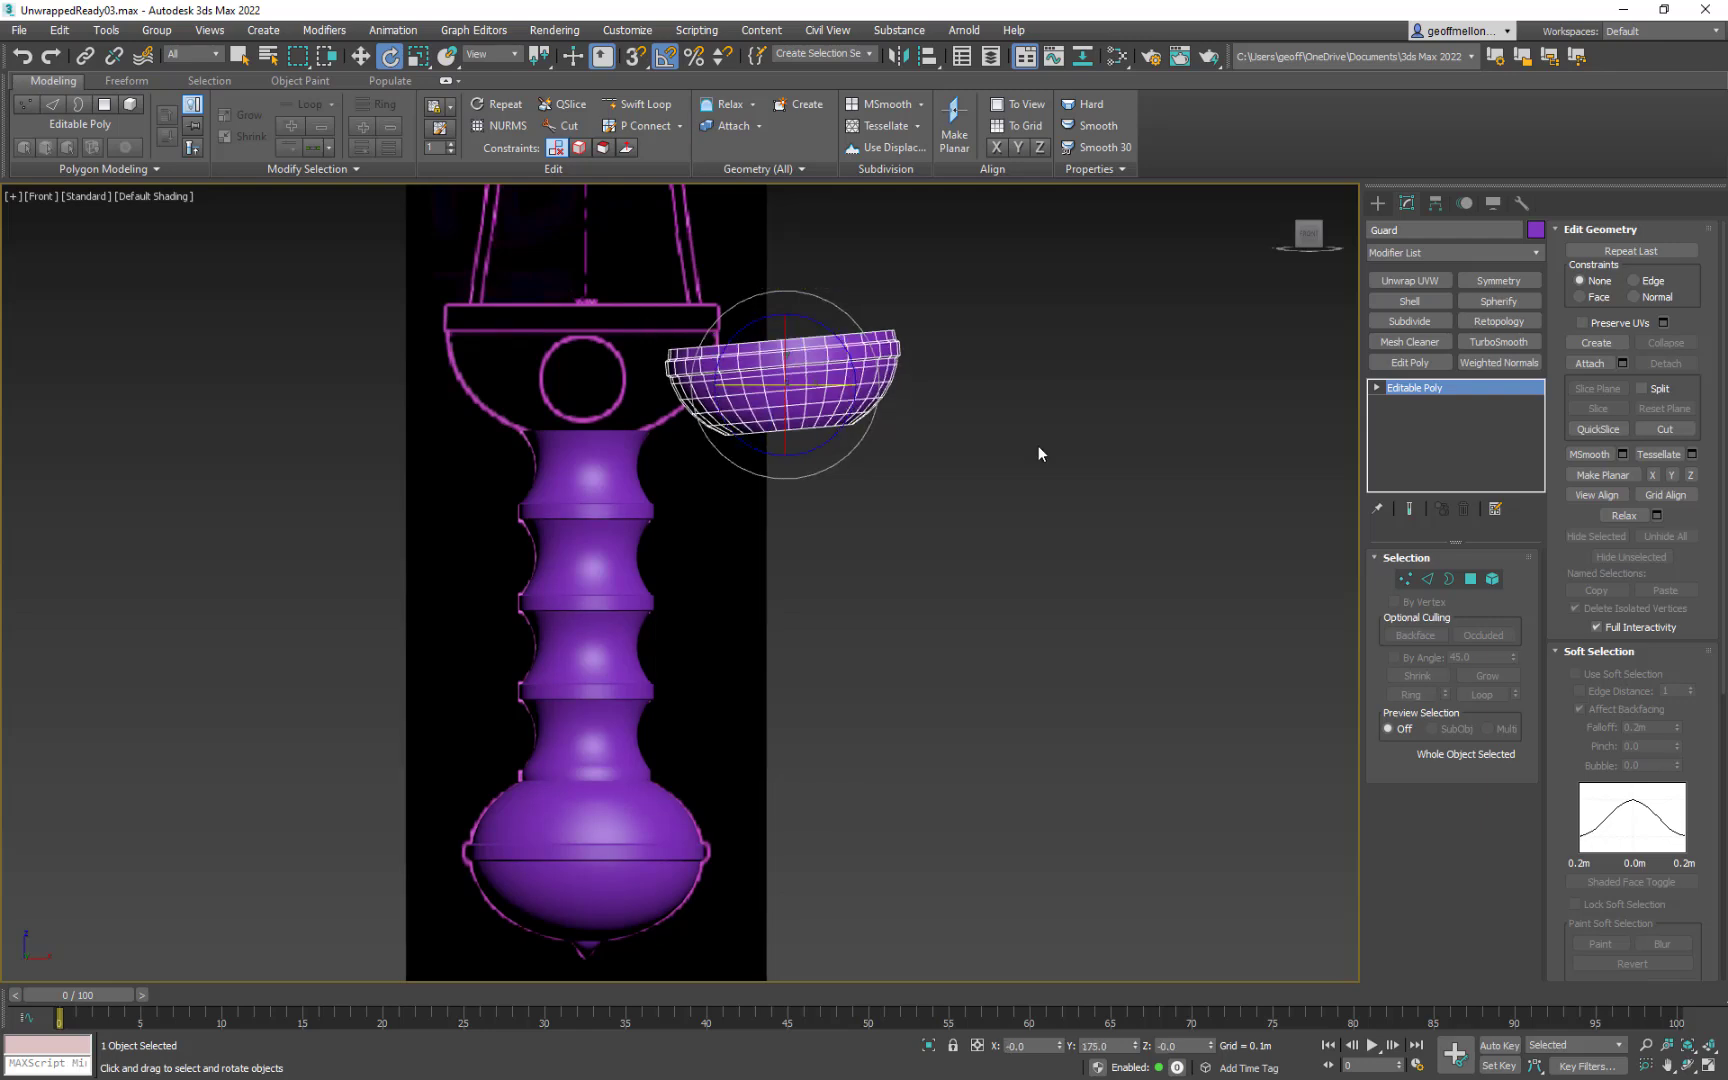
key("ctrl+z")
left_click_drag(834, 339, 640, 330)
middle_click_drag(1104, 394, 1063, 400)
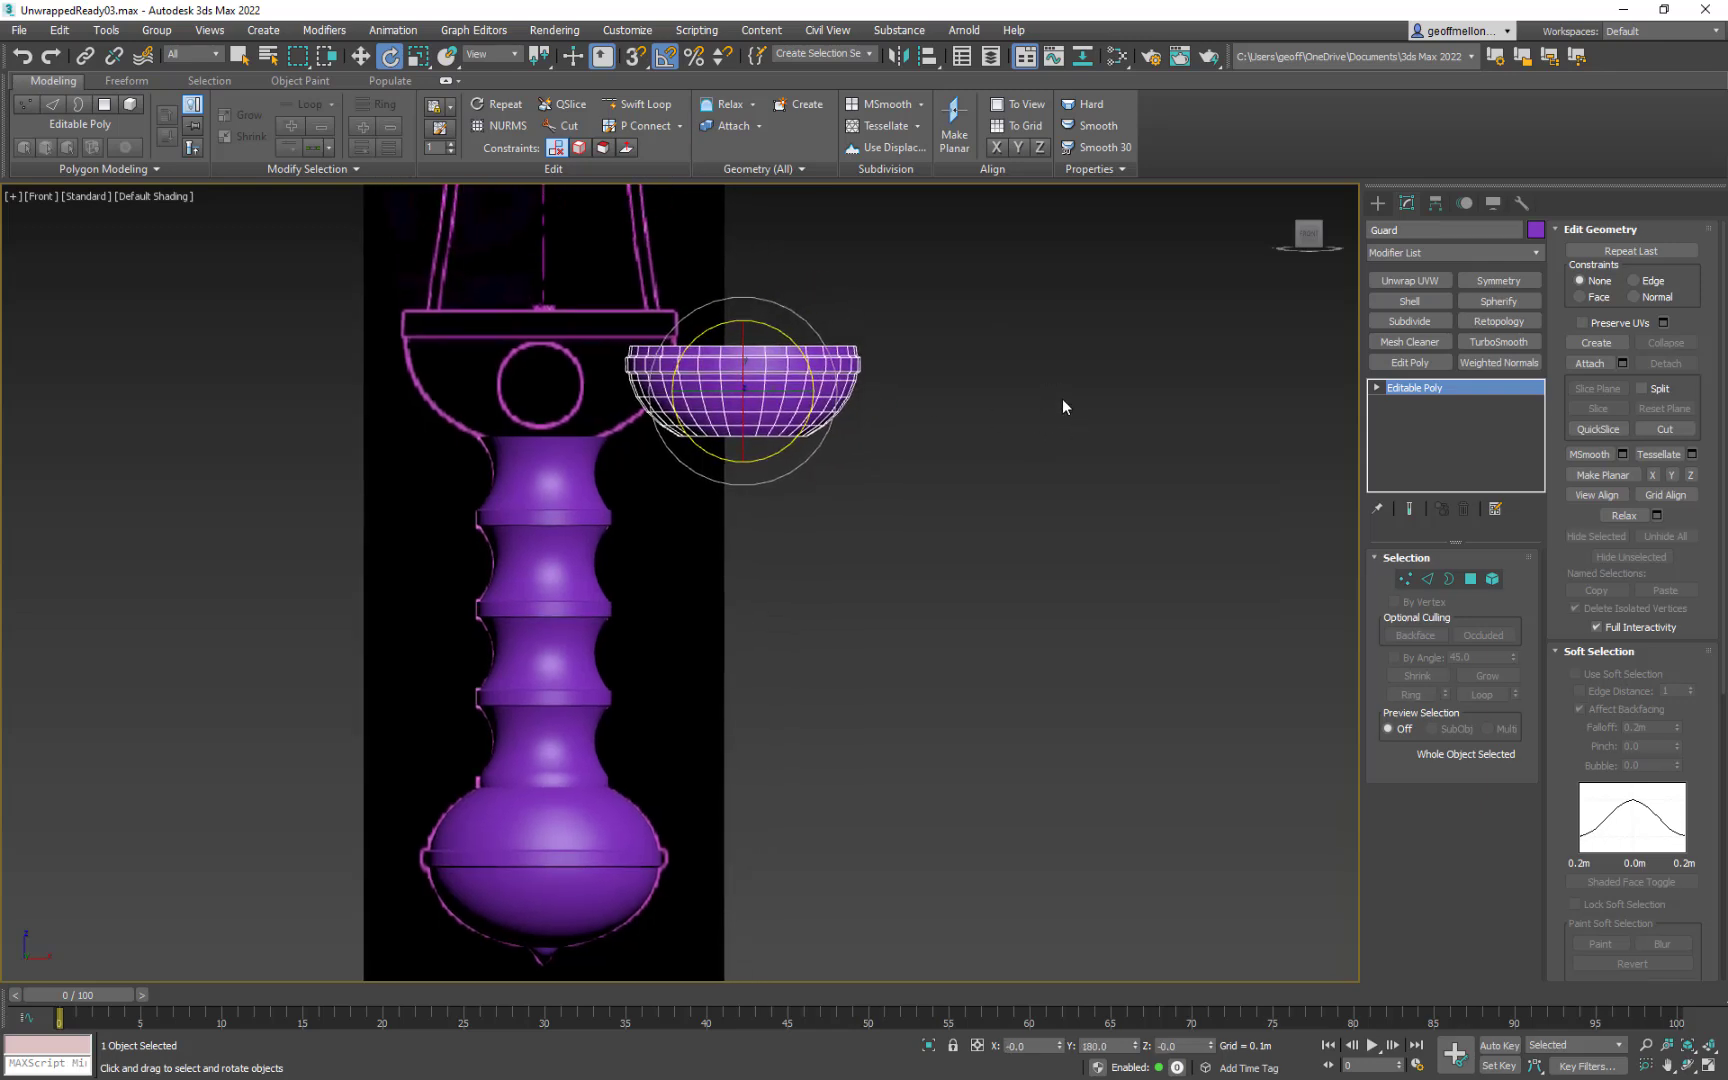
left_click(666, 57)
Step: Move the guard horizontally about 0.055 m so it sits centered on top of the handle
middle_click_drag(937, 347, 1084, 306)
key("w")
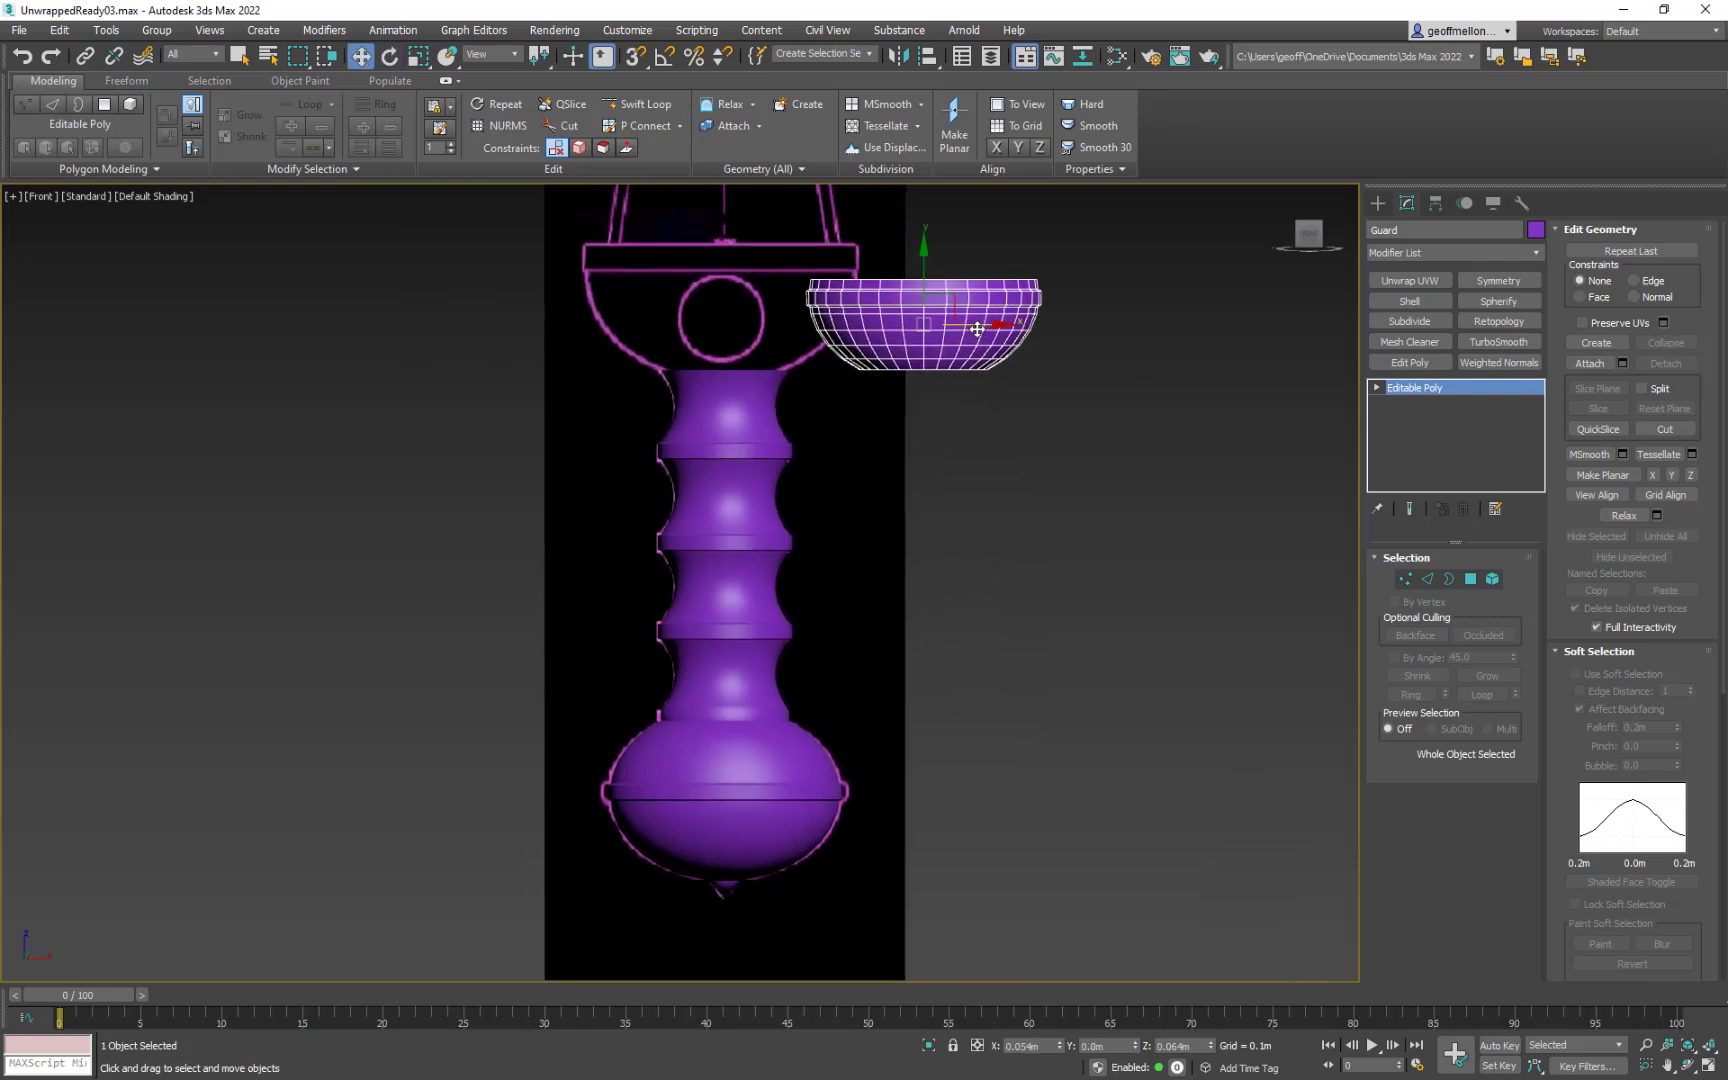
left_click_drag(990, 325, 778, 325)
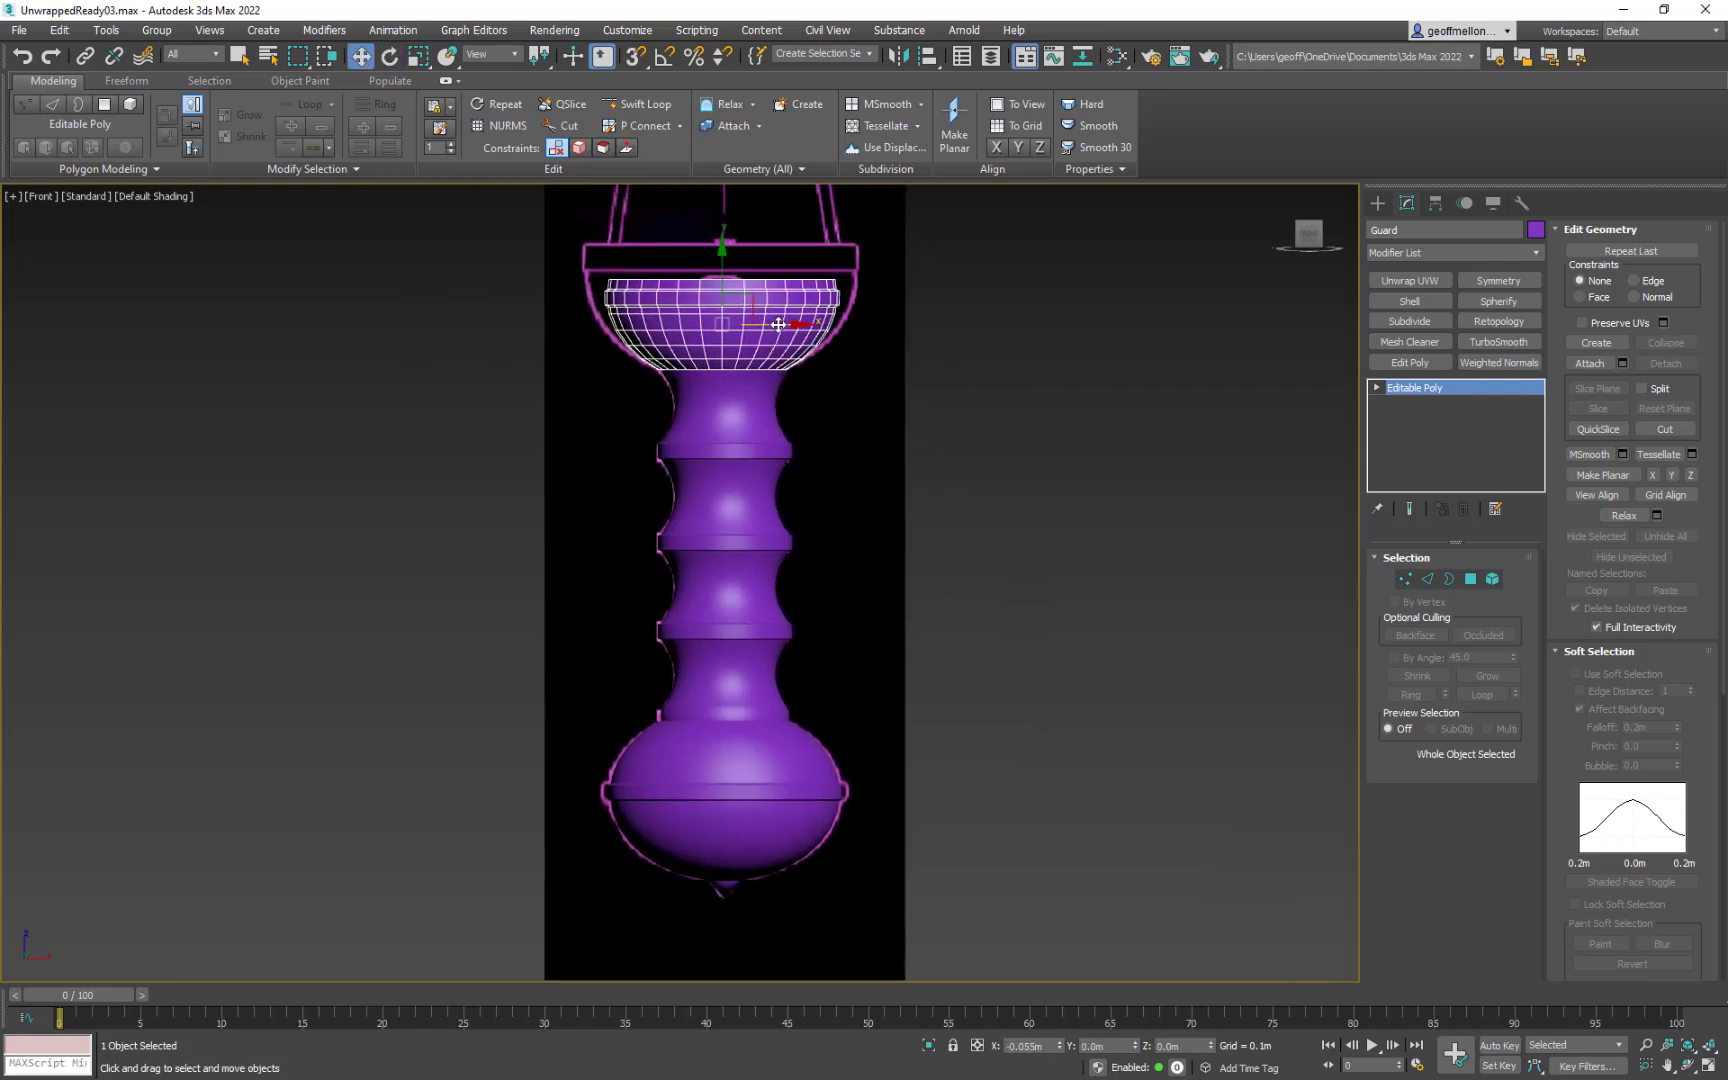
Step: In the left view, delete the guard's uppermost band of polygons above the raised ring
middle_click_drag(976, 386, 1039, 478)
key("l")
key("z")
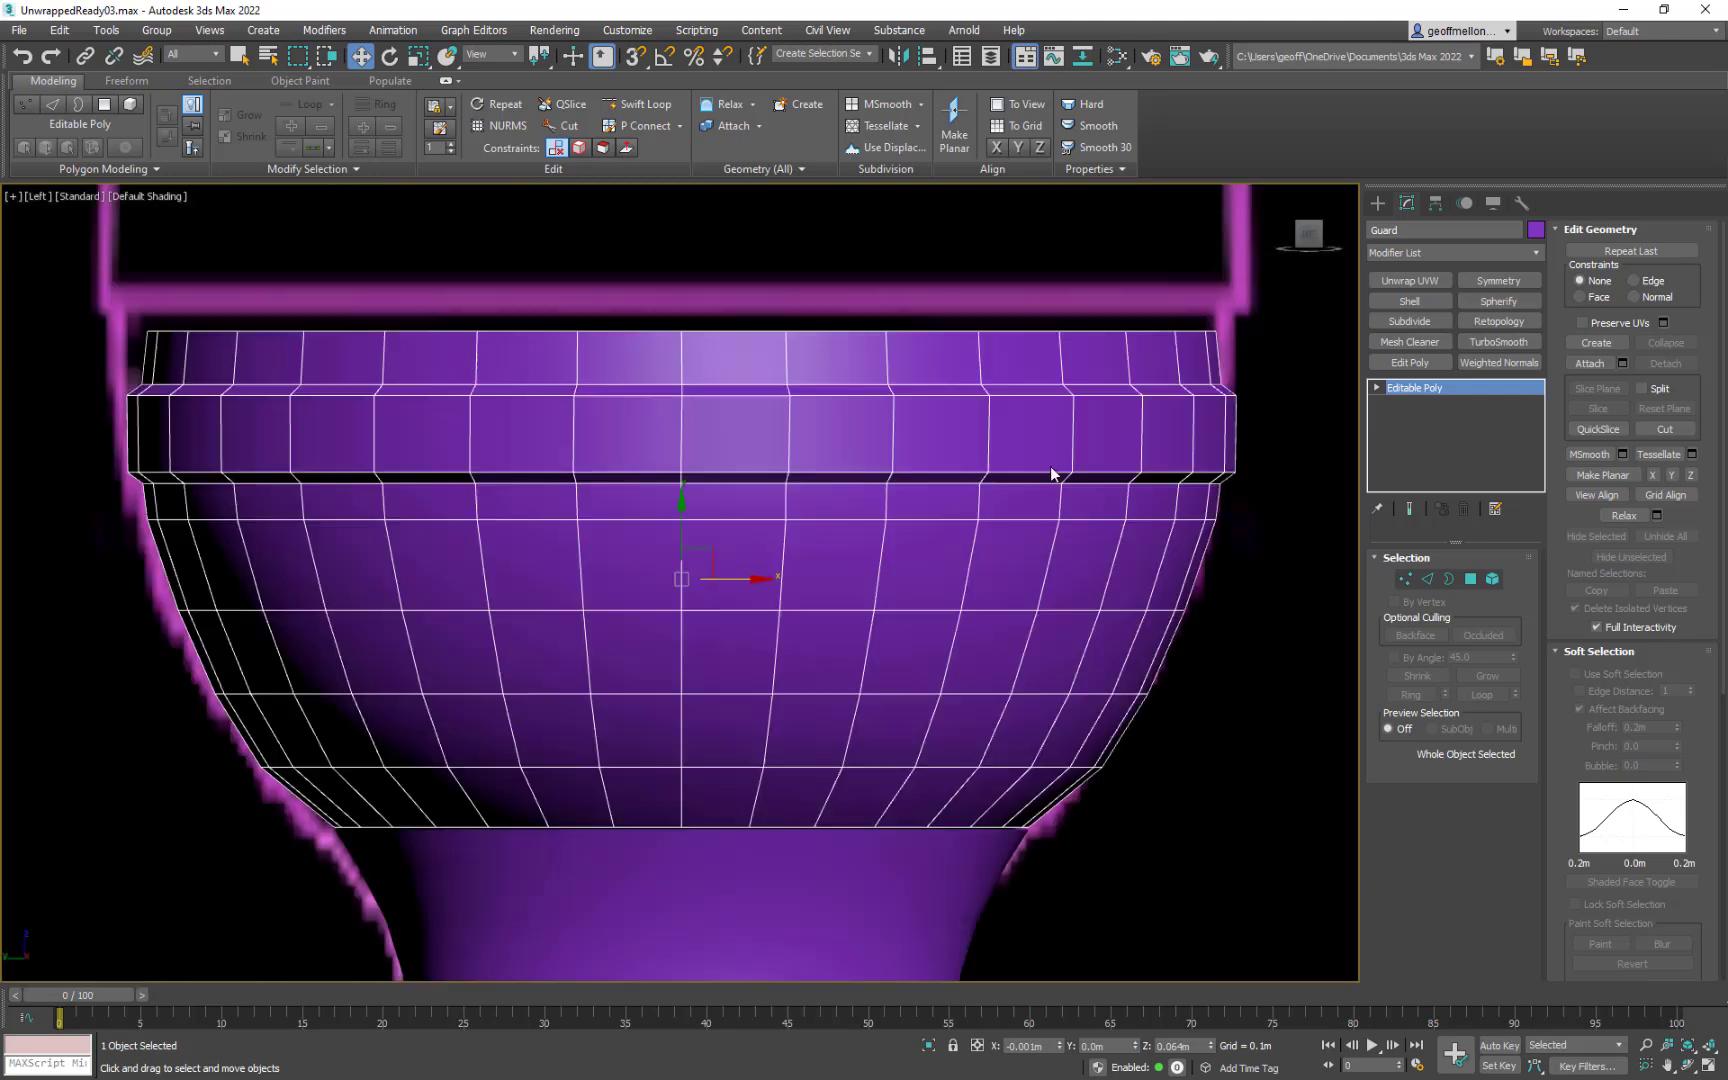
scroll(862, 370, "down", 5)
middle_click_drag(1077, 549, 948, 538)
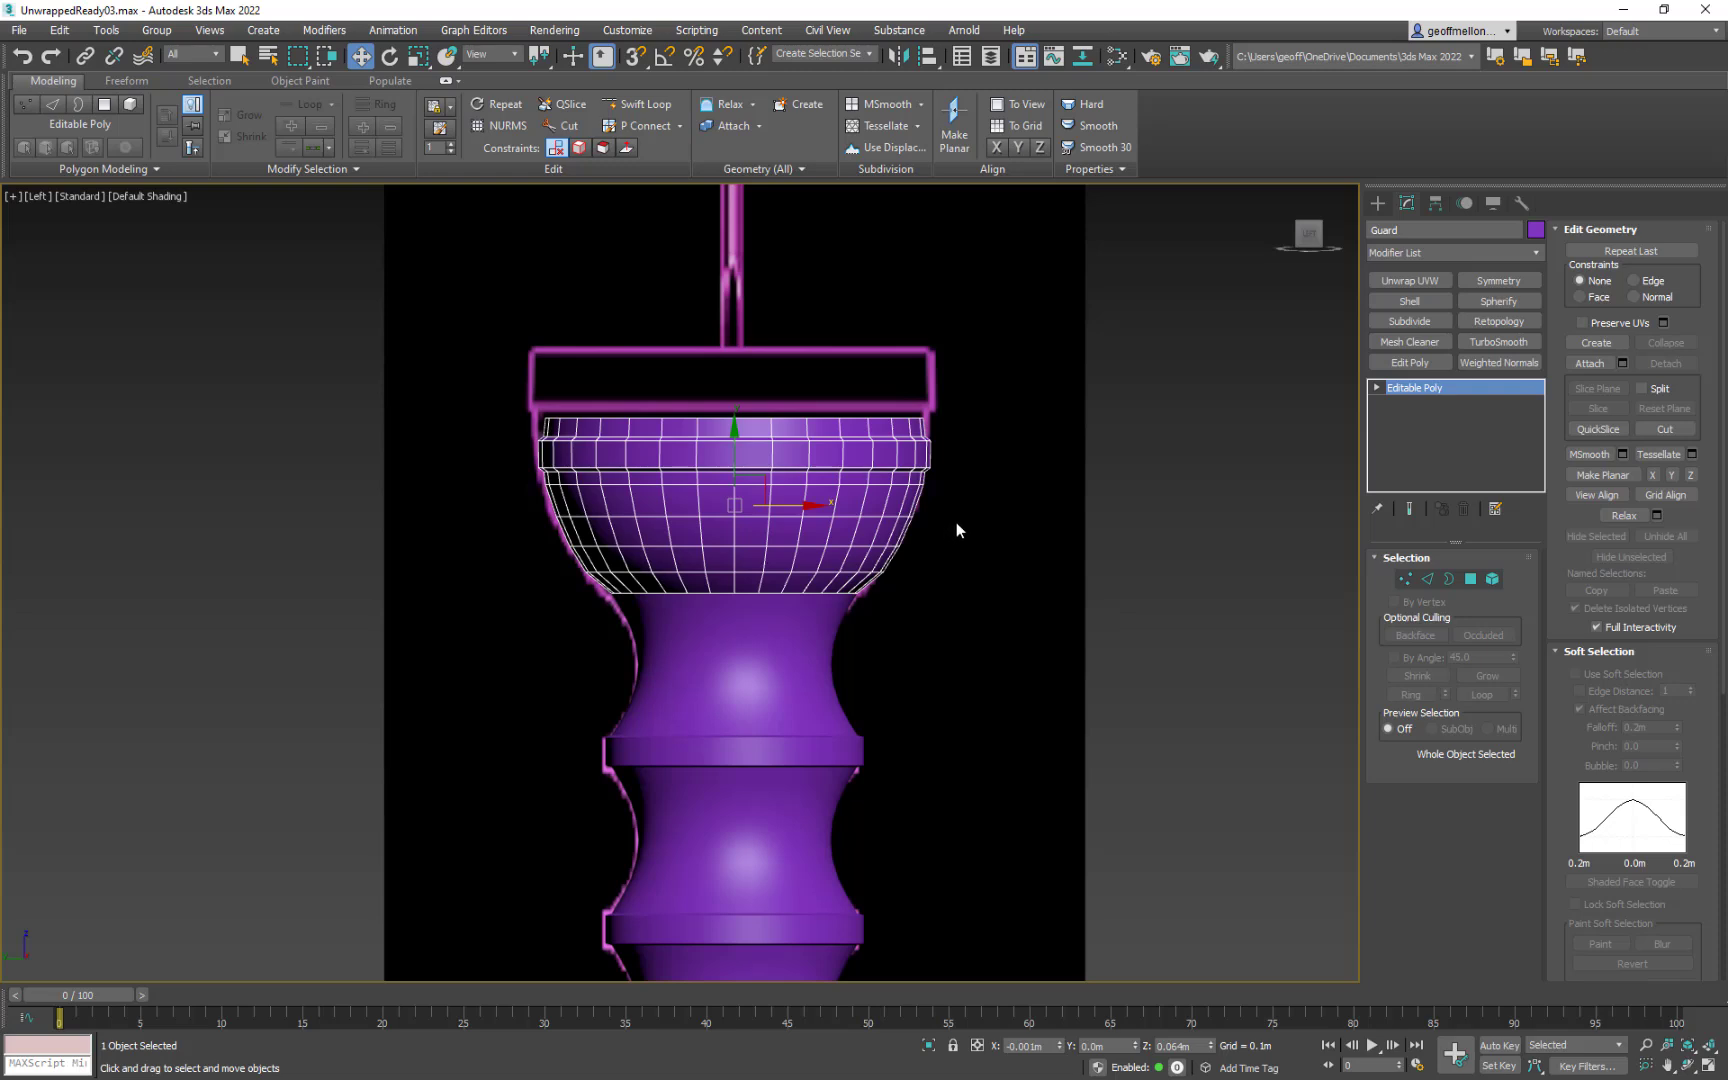
middle_click_drag(948, 497, 906, 490)
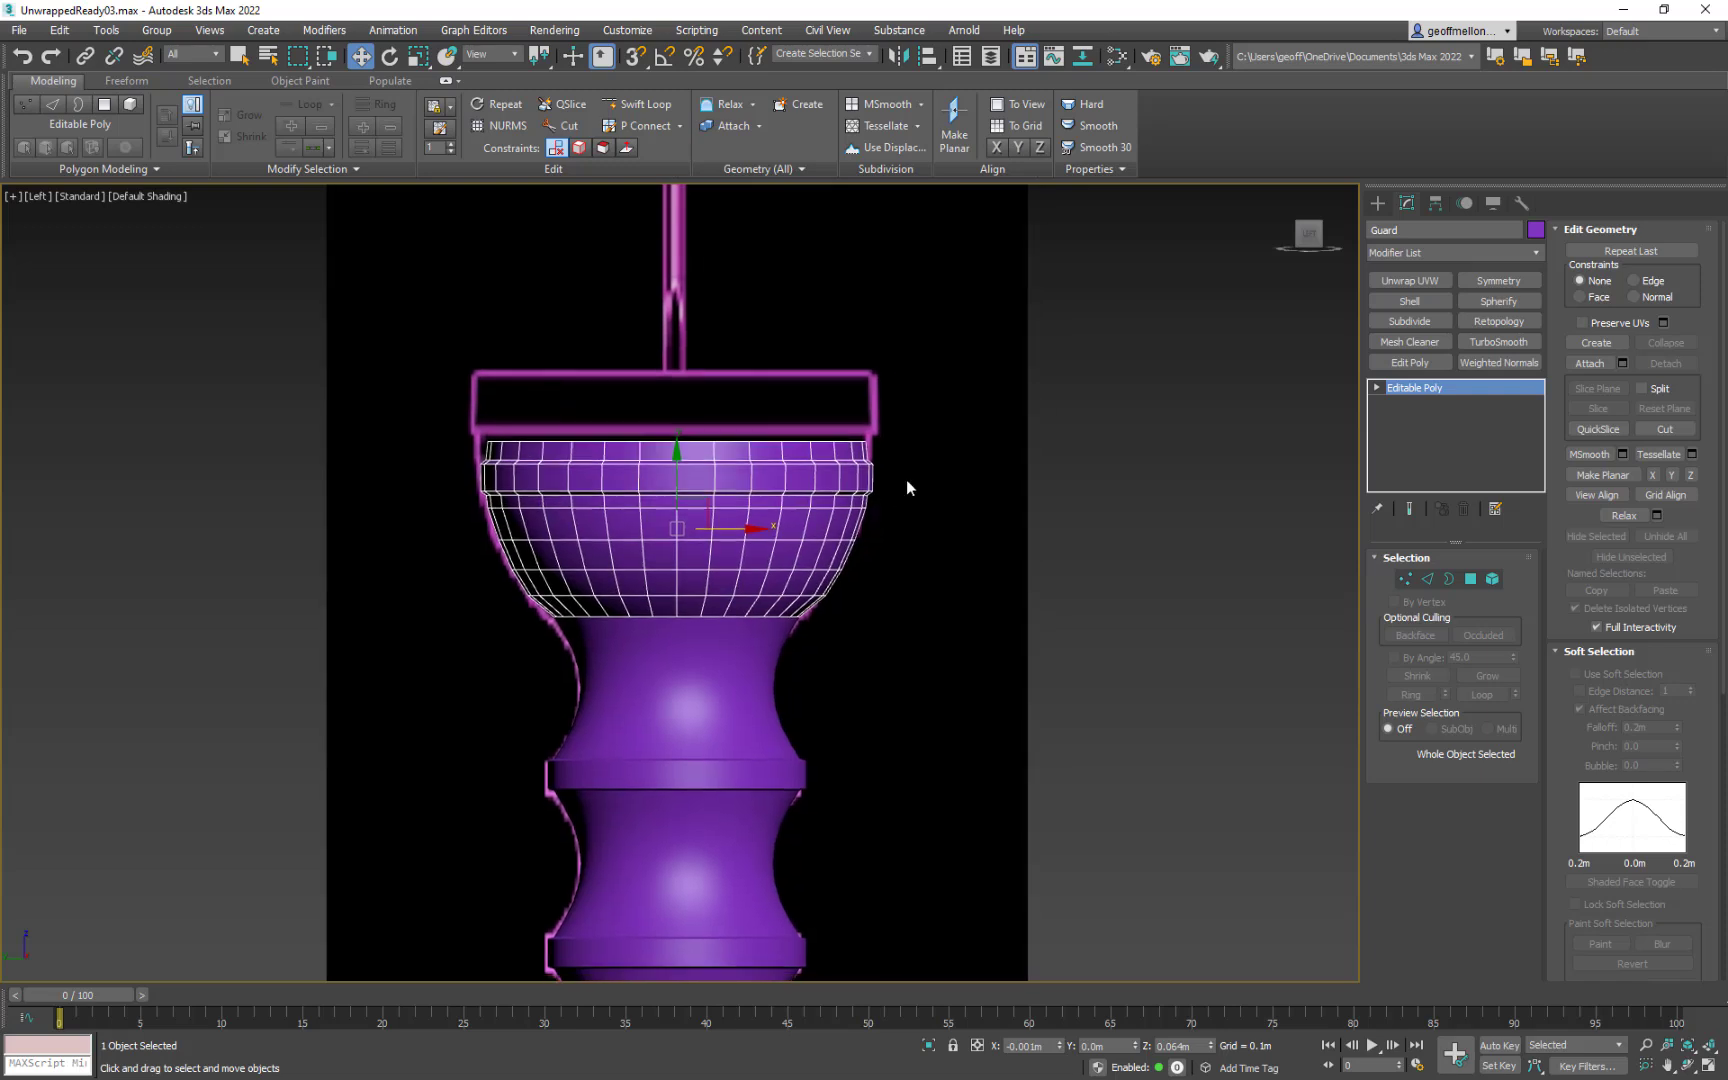
left_click_drag(450, 450, 472, 440)
left_click(650, 457)
left_click(1471, 580)
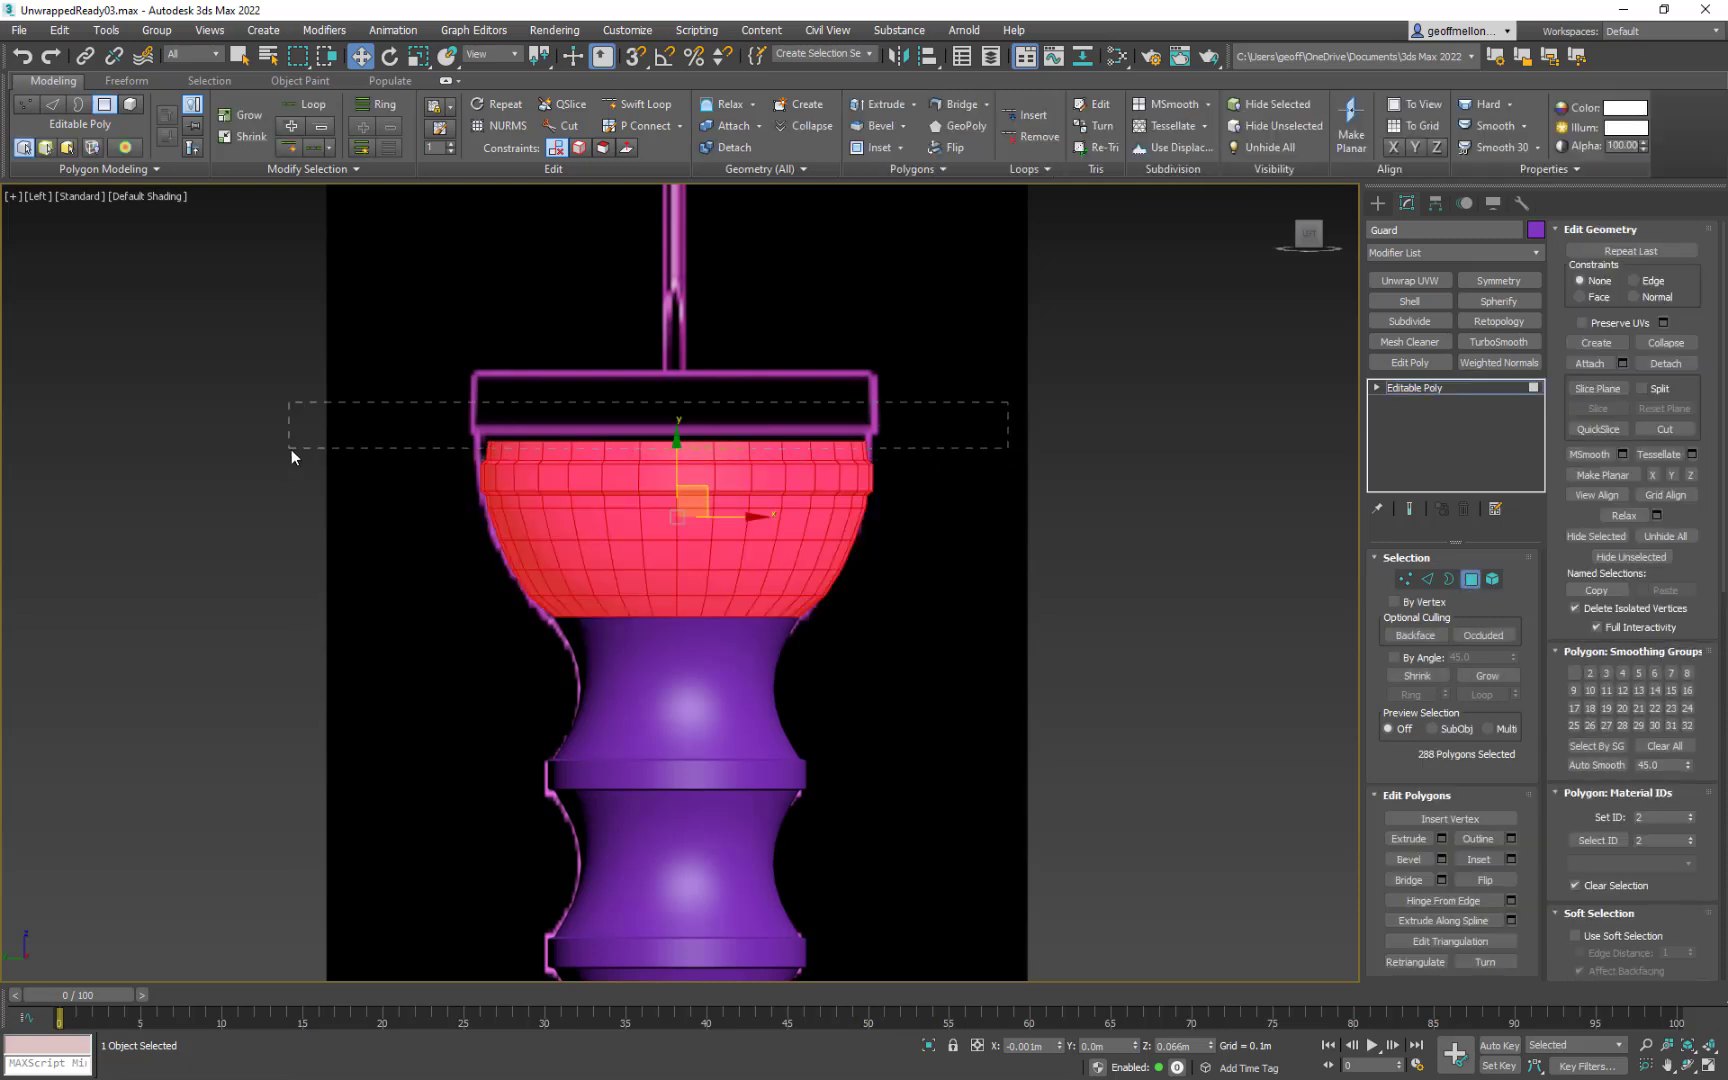
left_click_drag(291, 451, 289, 451)
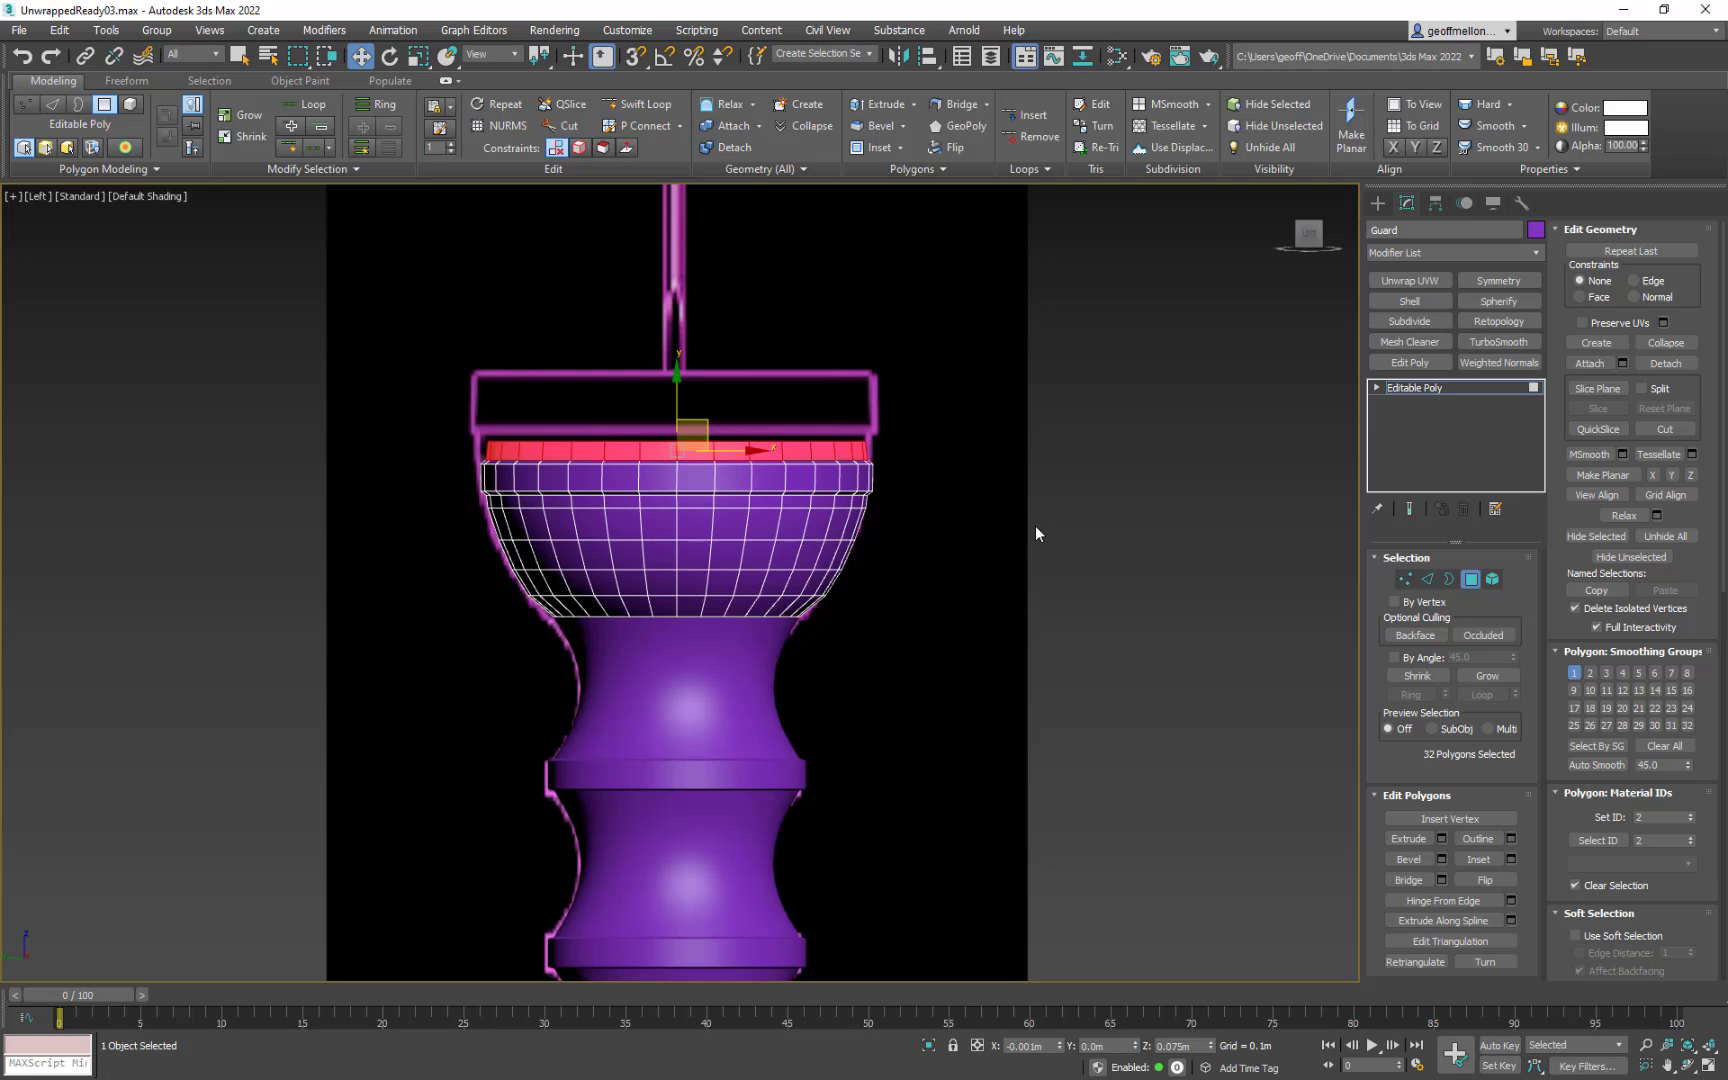
key("Delete")
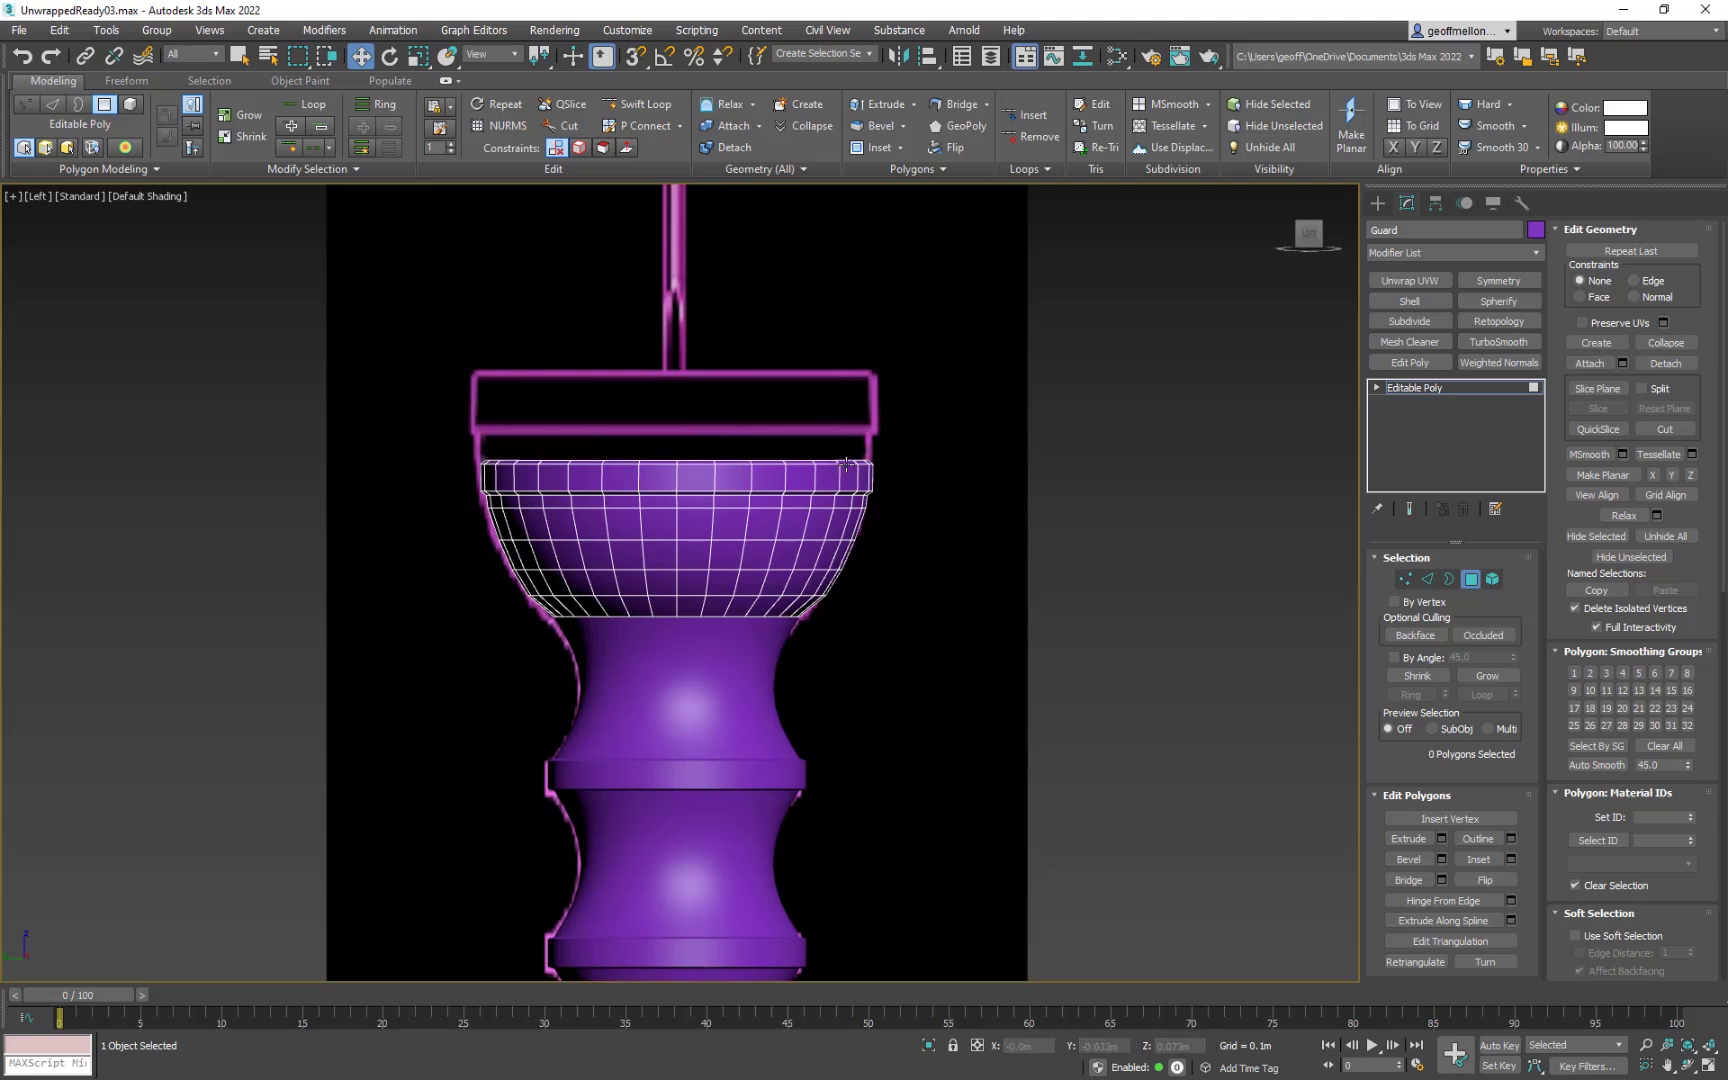
Step: Select the loop of narrow polygons along the upper lip of the guard's raised ring
scroll(895, 474, "up", 5)
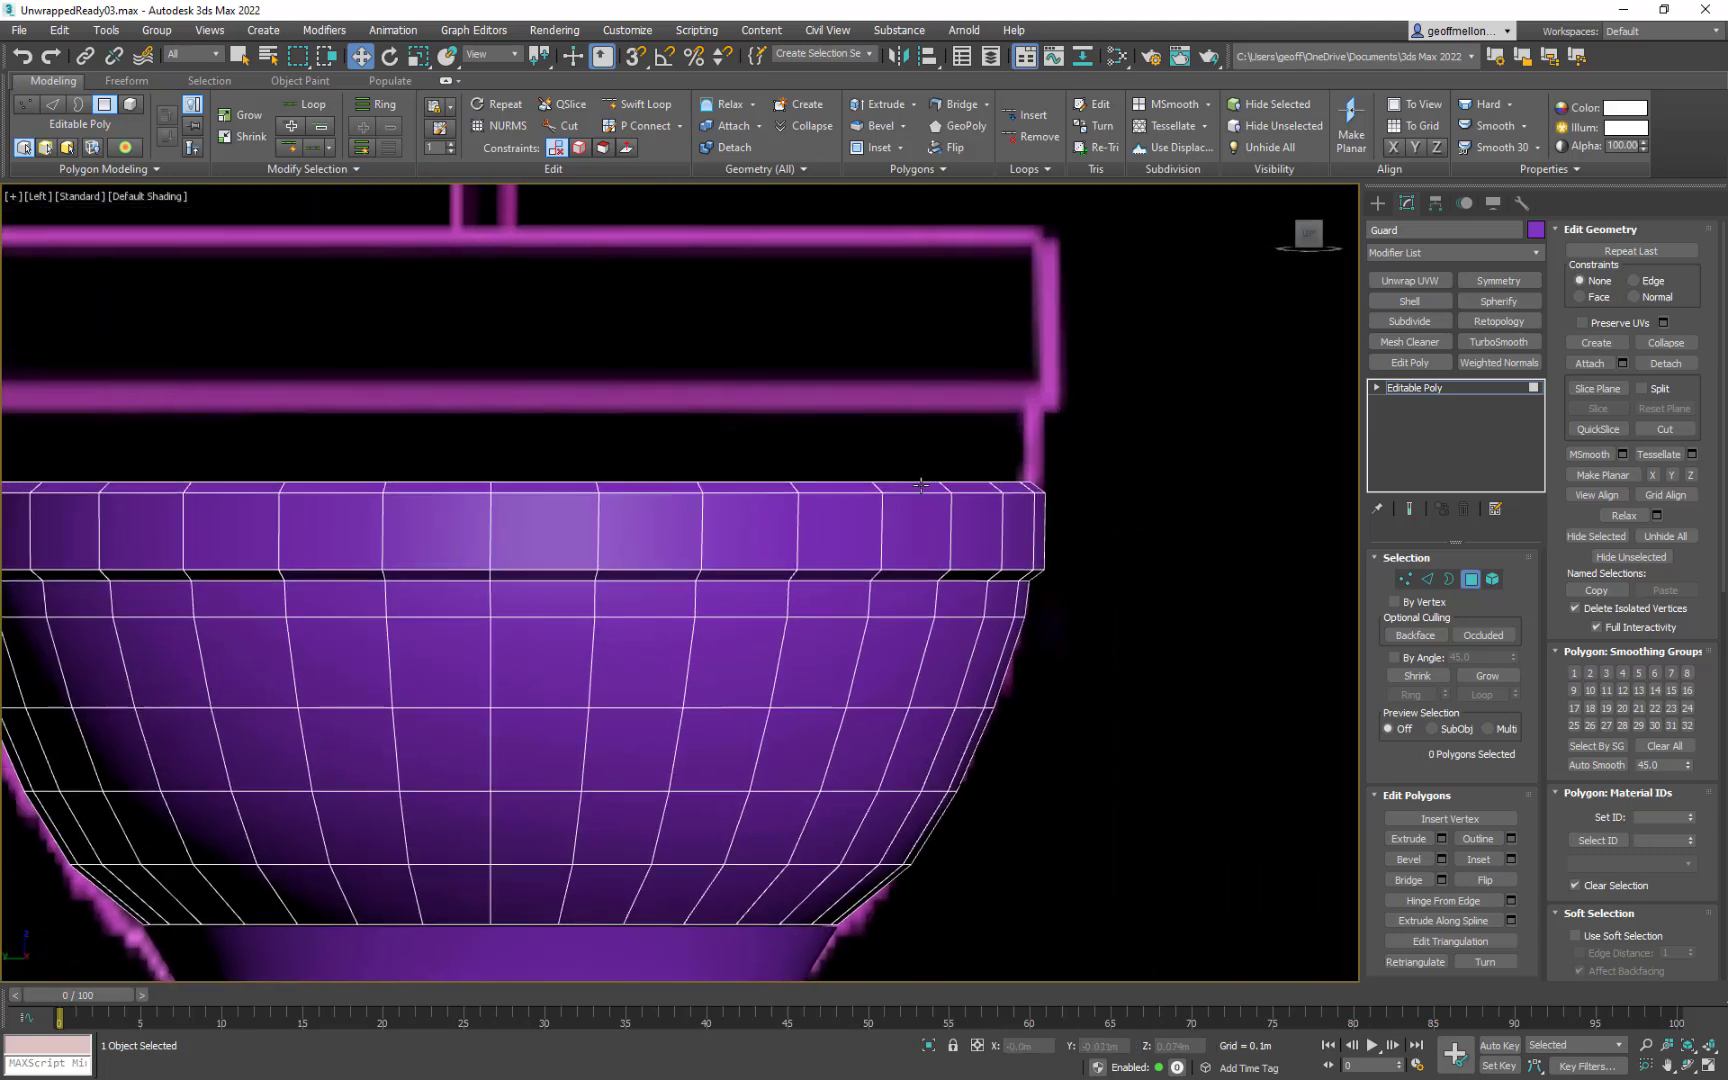
left_click(921, 486)
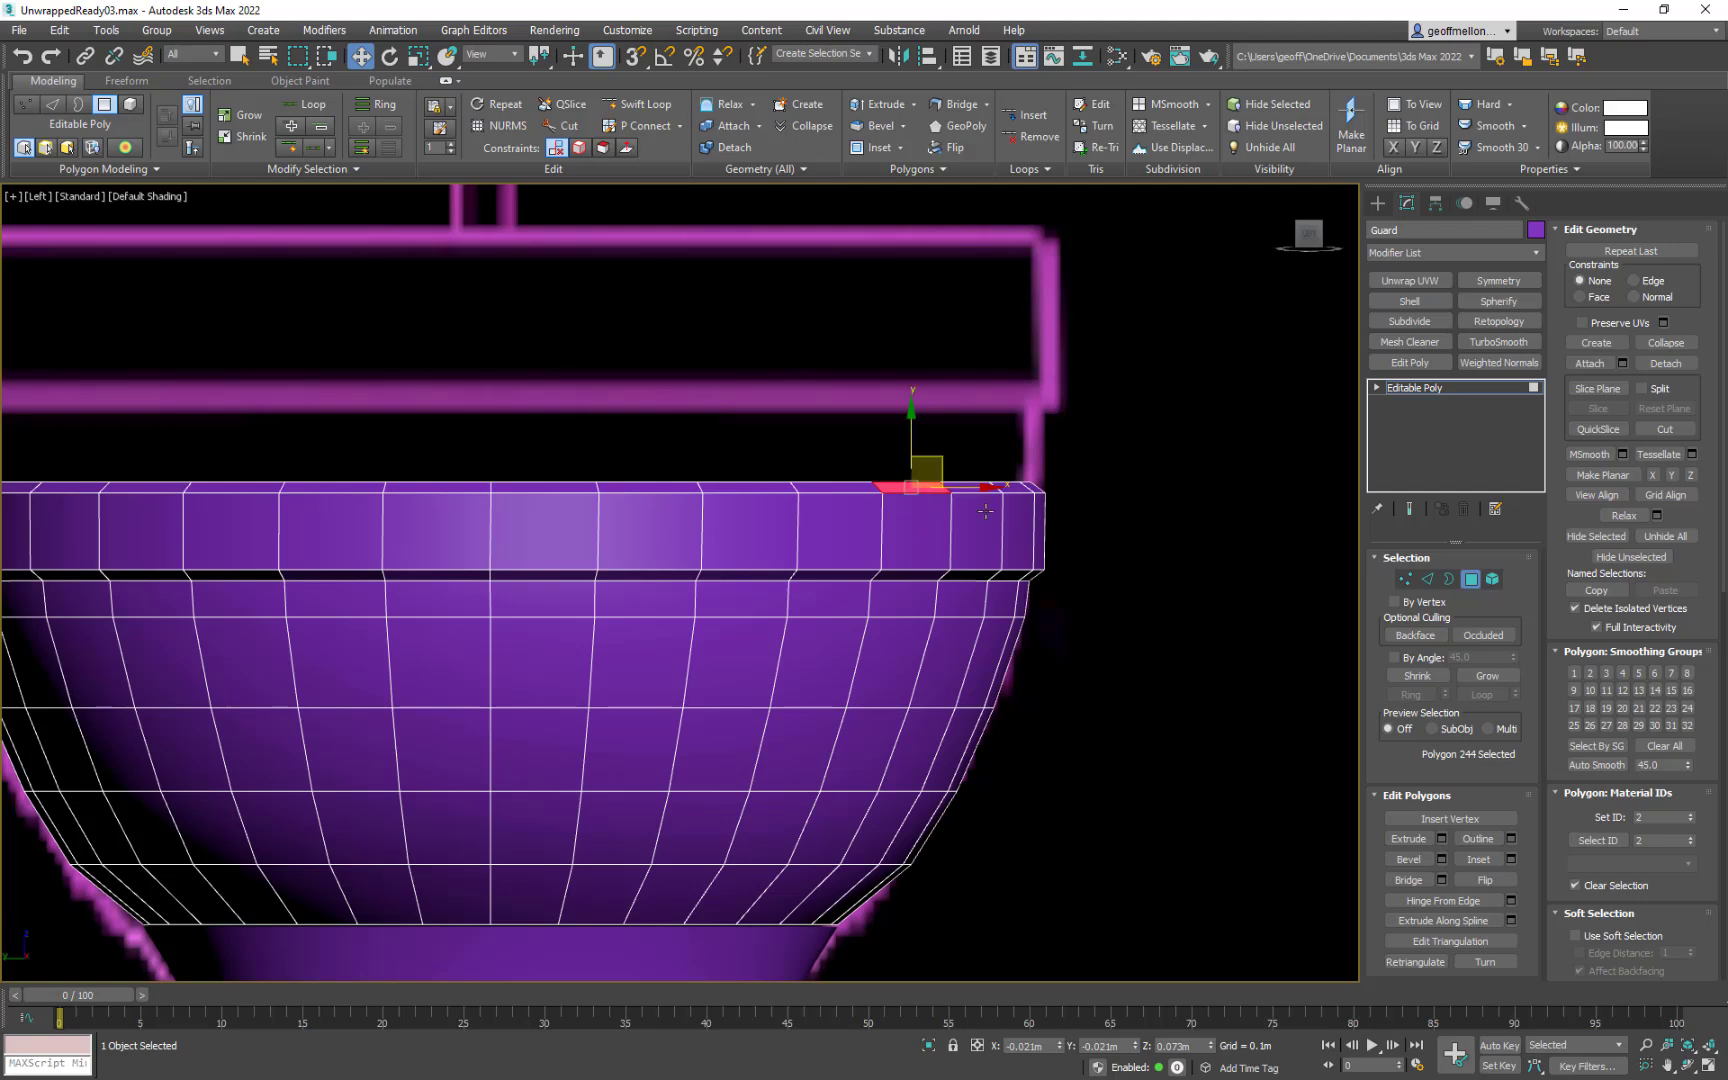
left_click(845, 487, "ctrl")
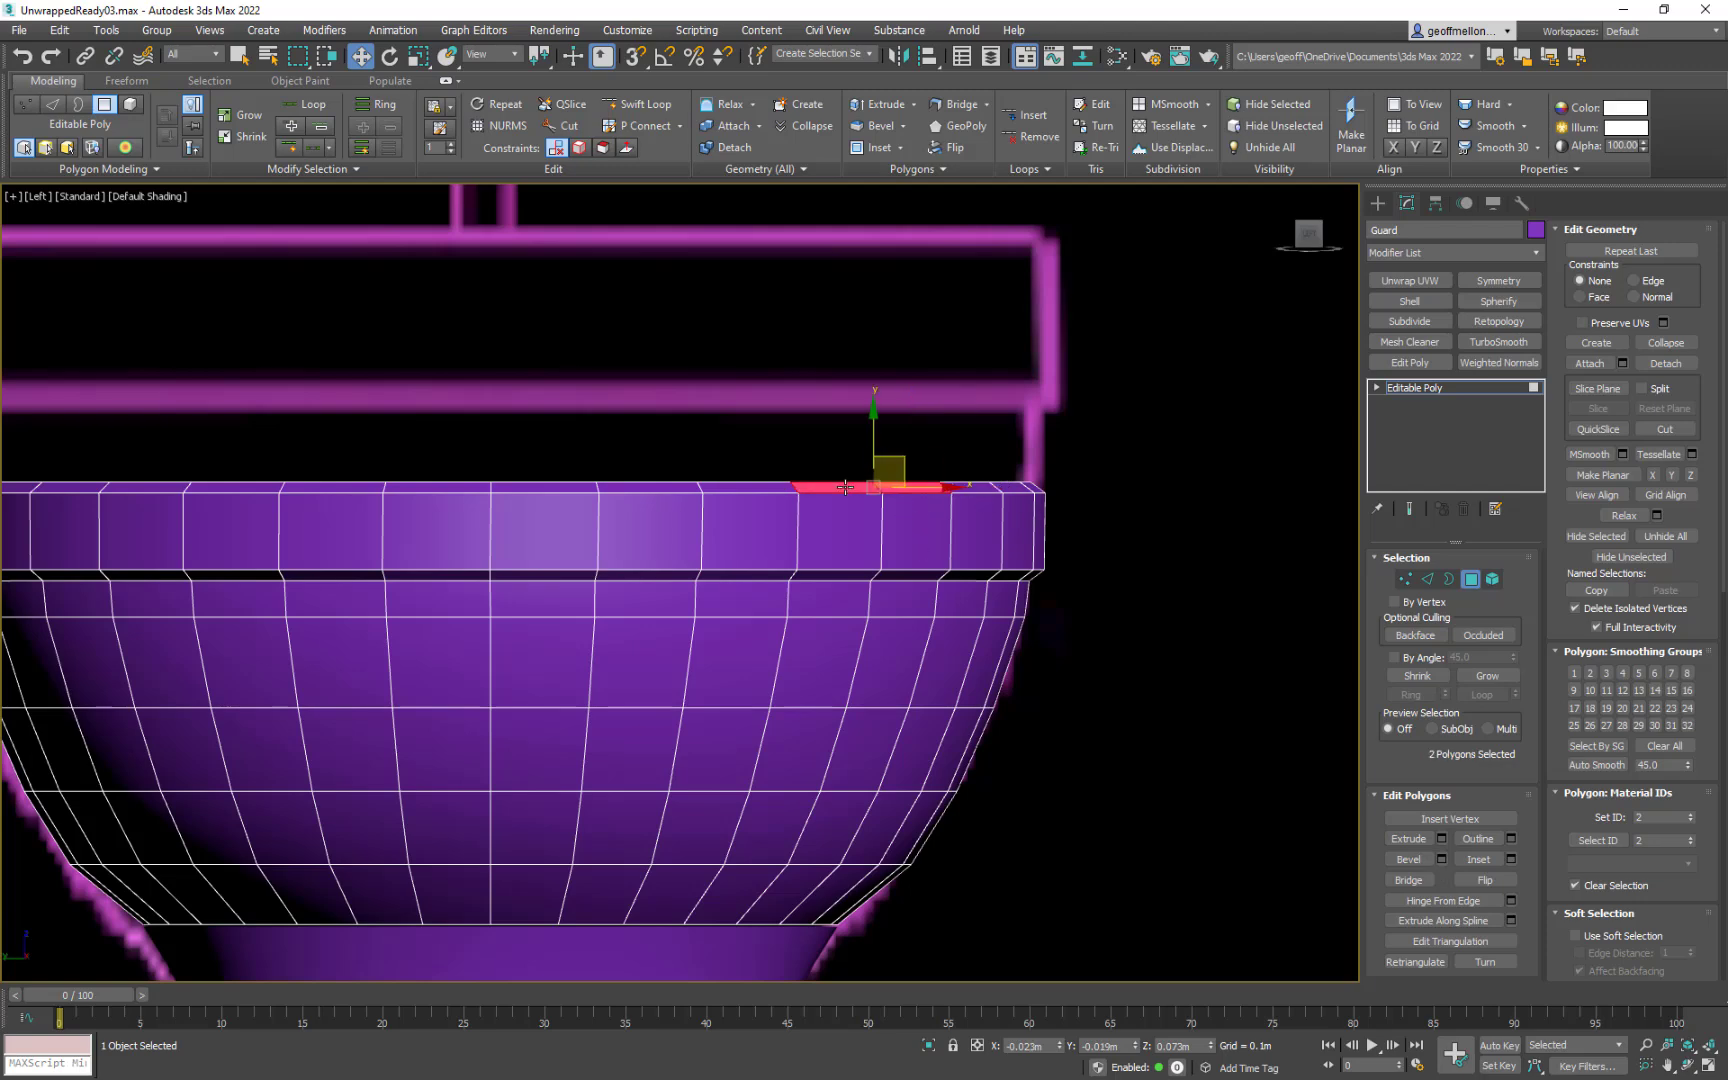
left_click(845, 487, "shift")
scroll(1018, 518, "down", 5)
mouse_move(1018, 518)
middle_mouse_down("alt")
mouse_move(998, 568)
mouse_move(1027, 533)
mouse_move(991, 528)
middle_mouse_up("alt")
Step: Try selecting the edge loop around the guard's open rim, and return to polygon editing with nothing selected
key("2")
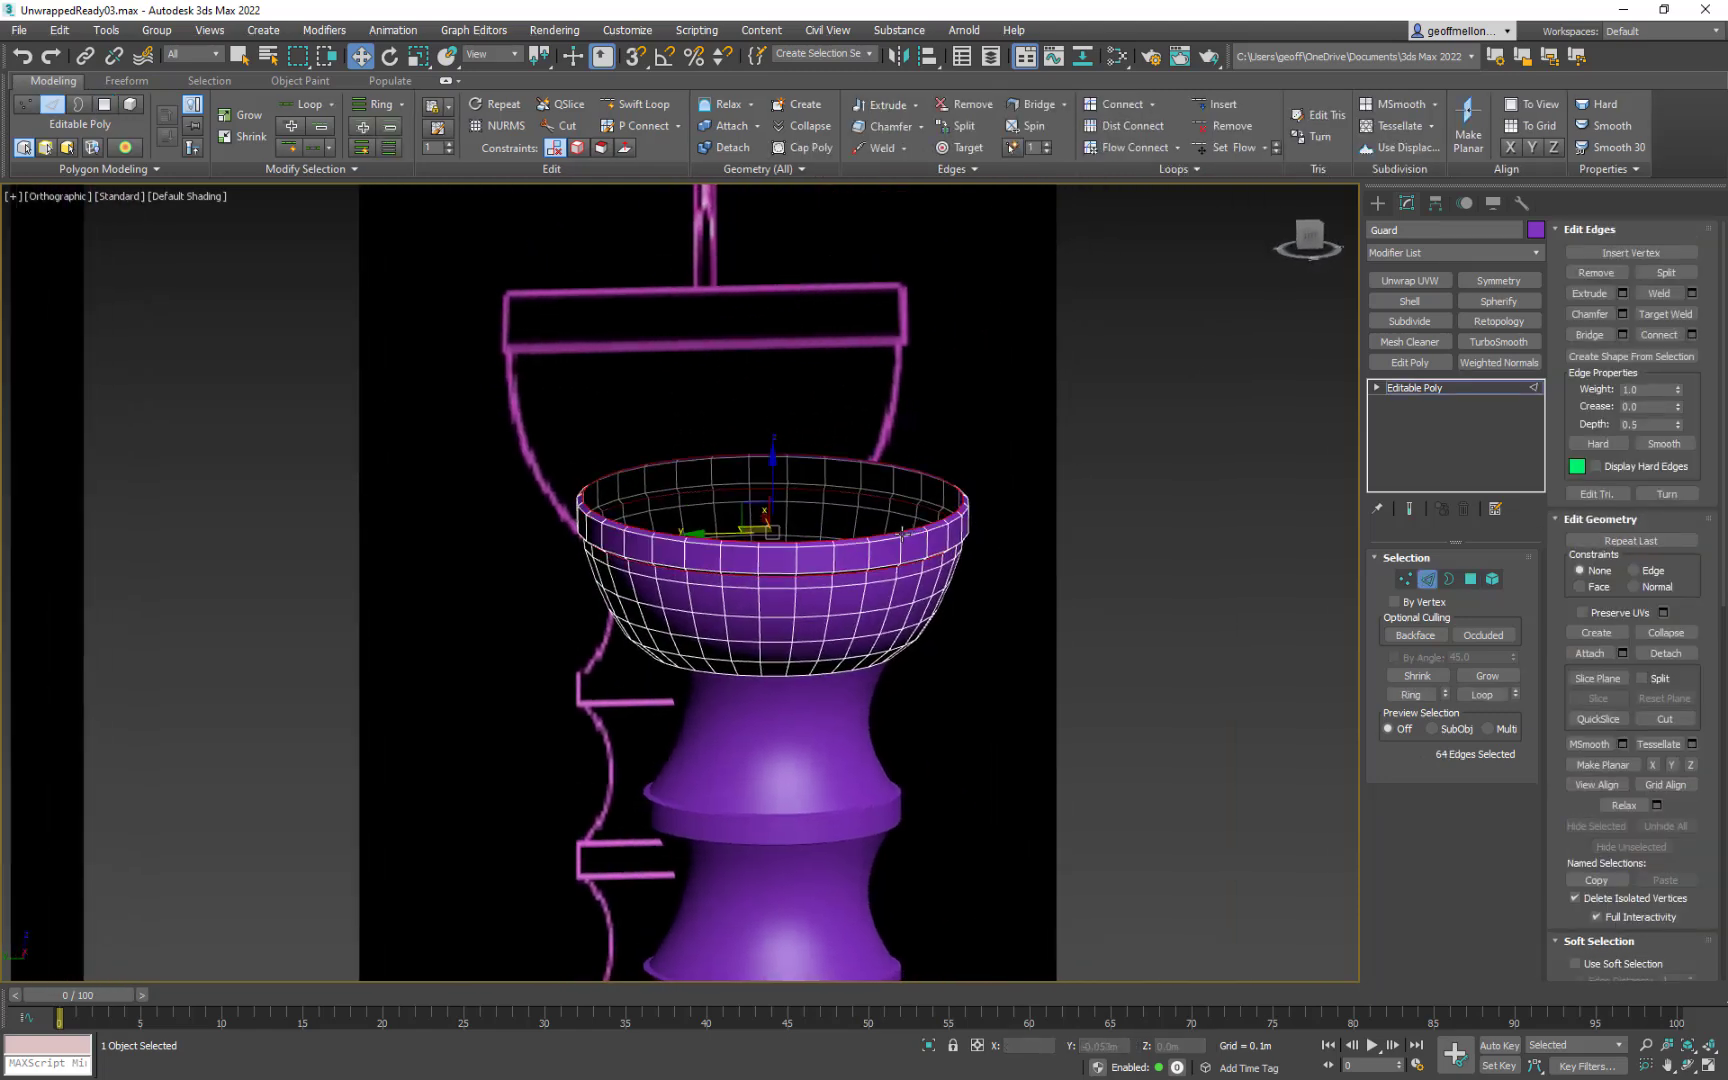
double_click(903, 533)
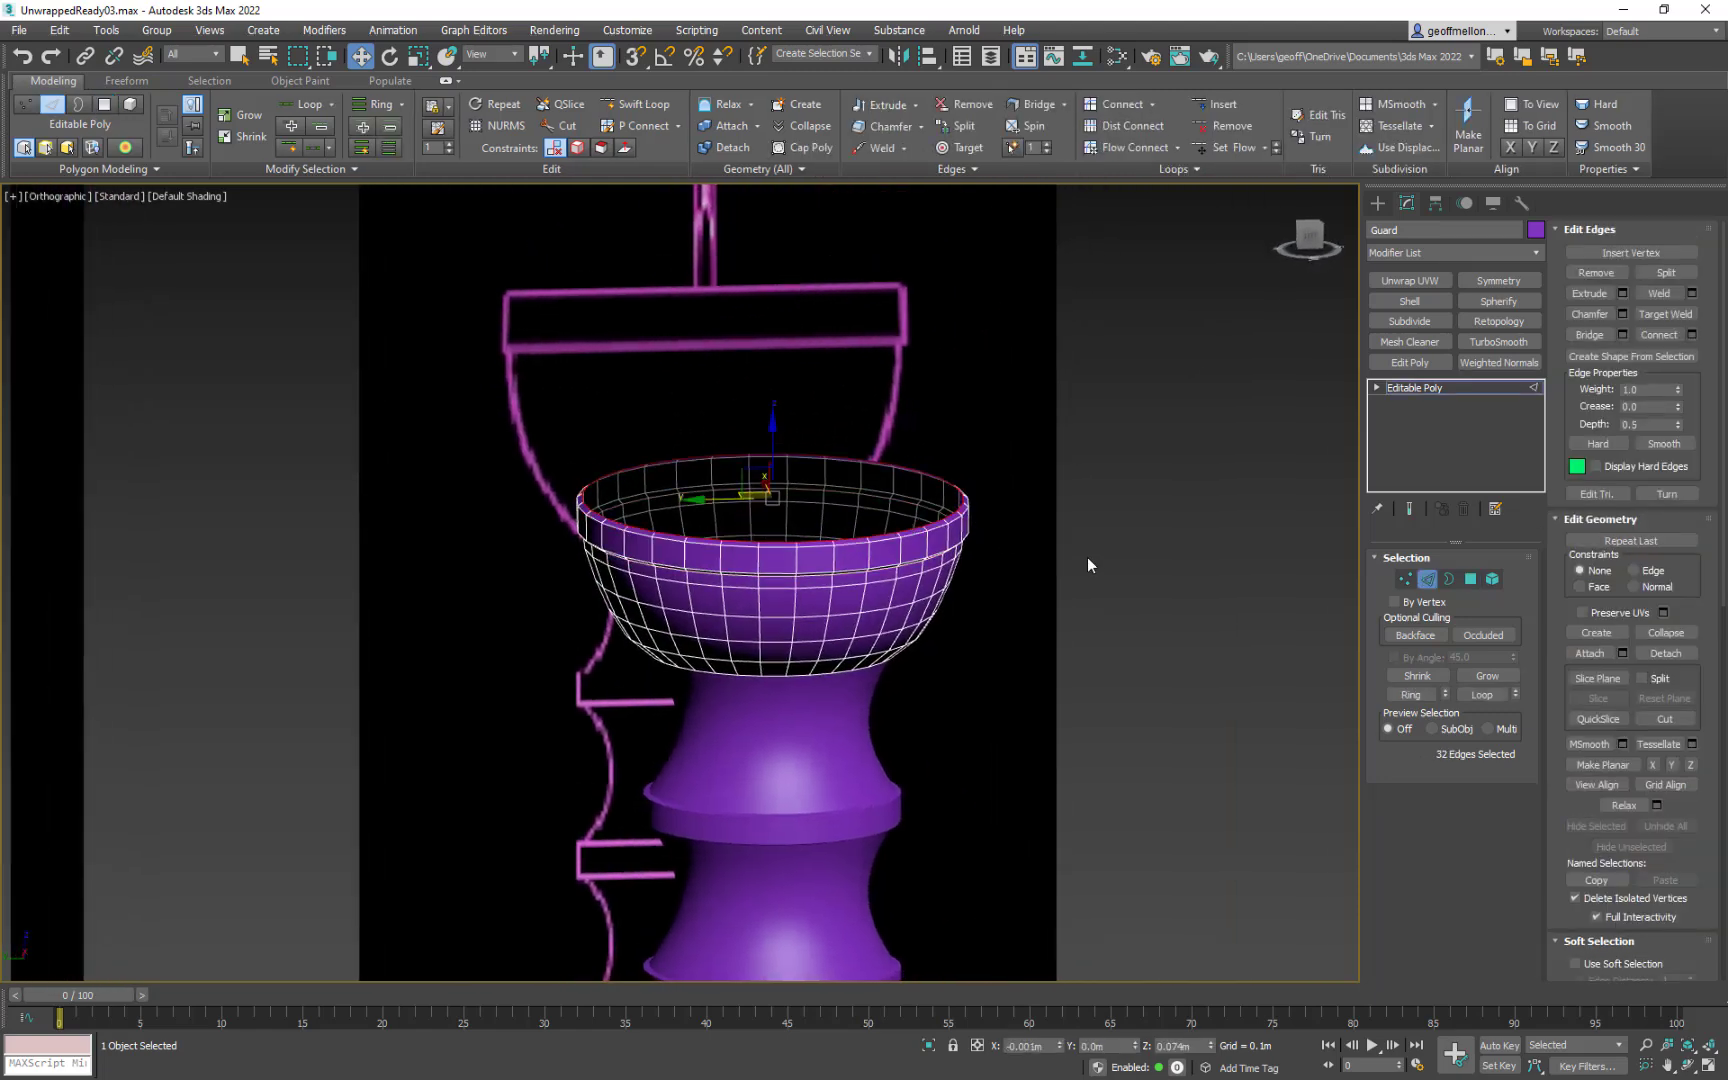
left_click(1085, 563)
key("ctrl+z")
key("4")
left_click(981, 521)
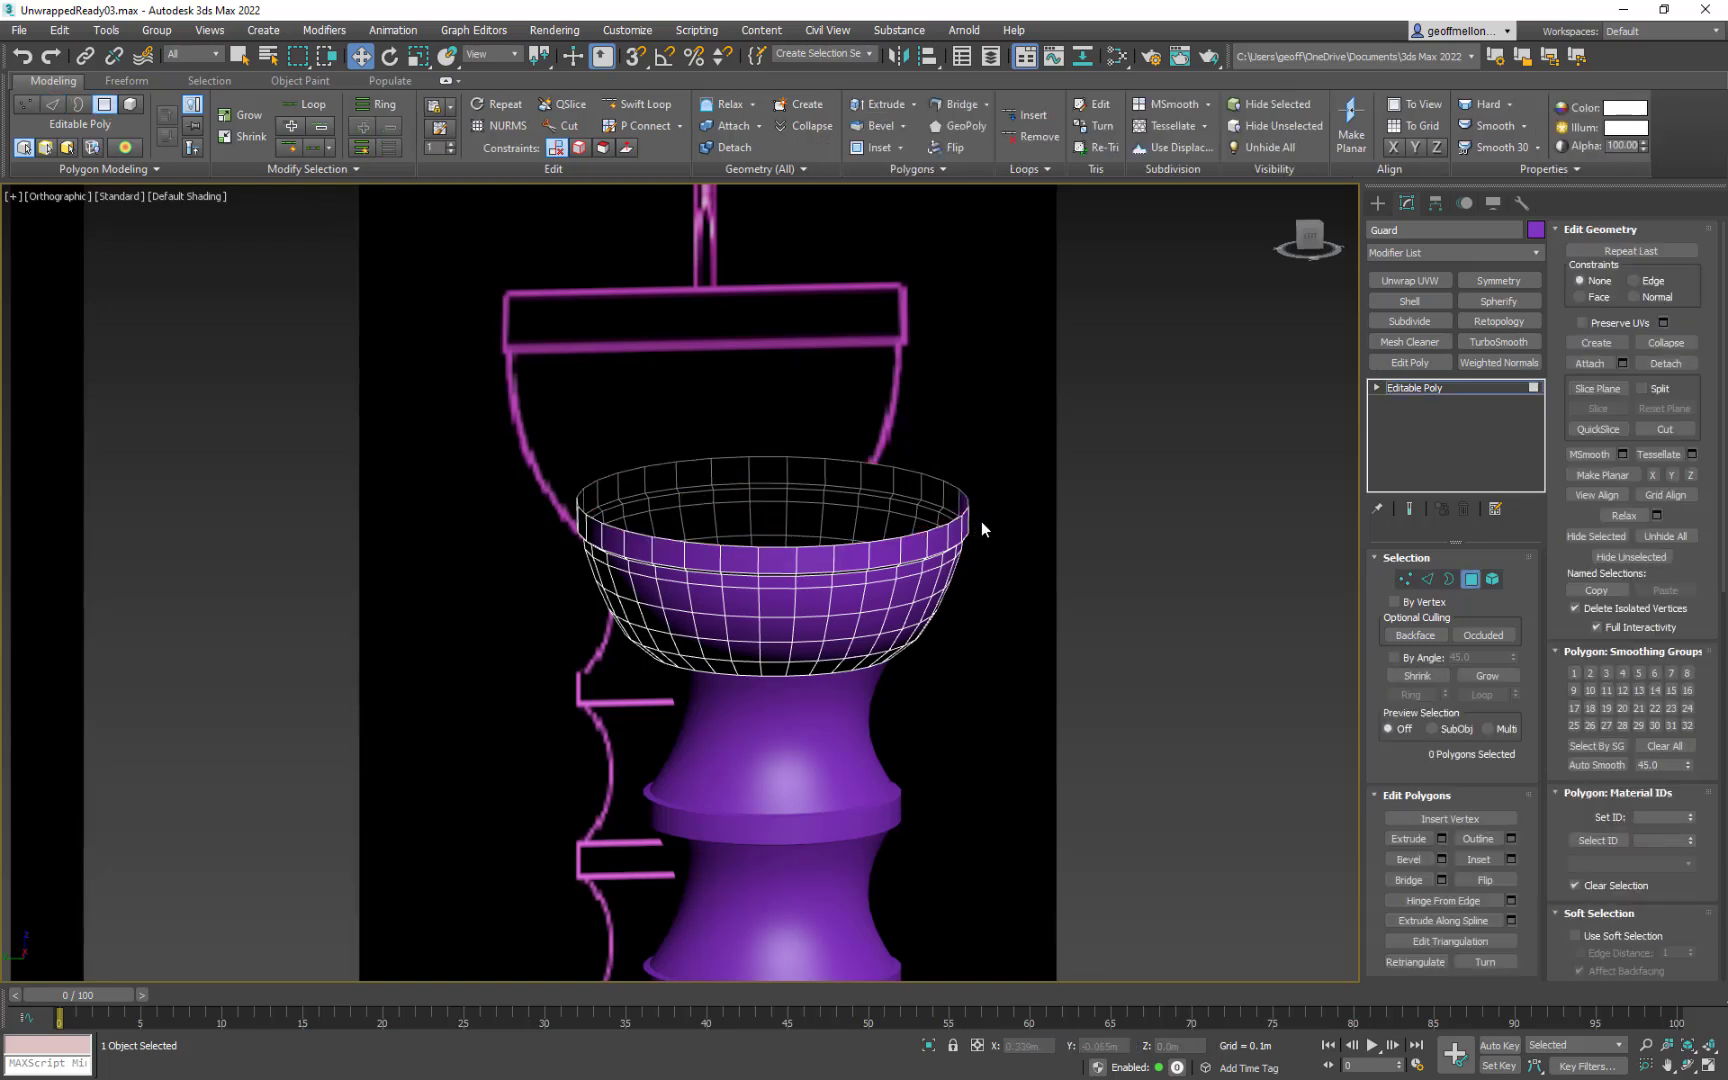
middle_click_drag(1030, 563, 836, 400, "alt")
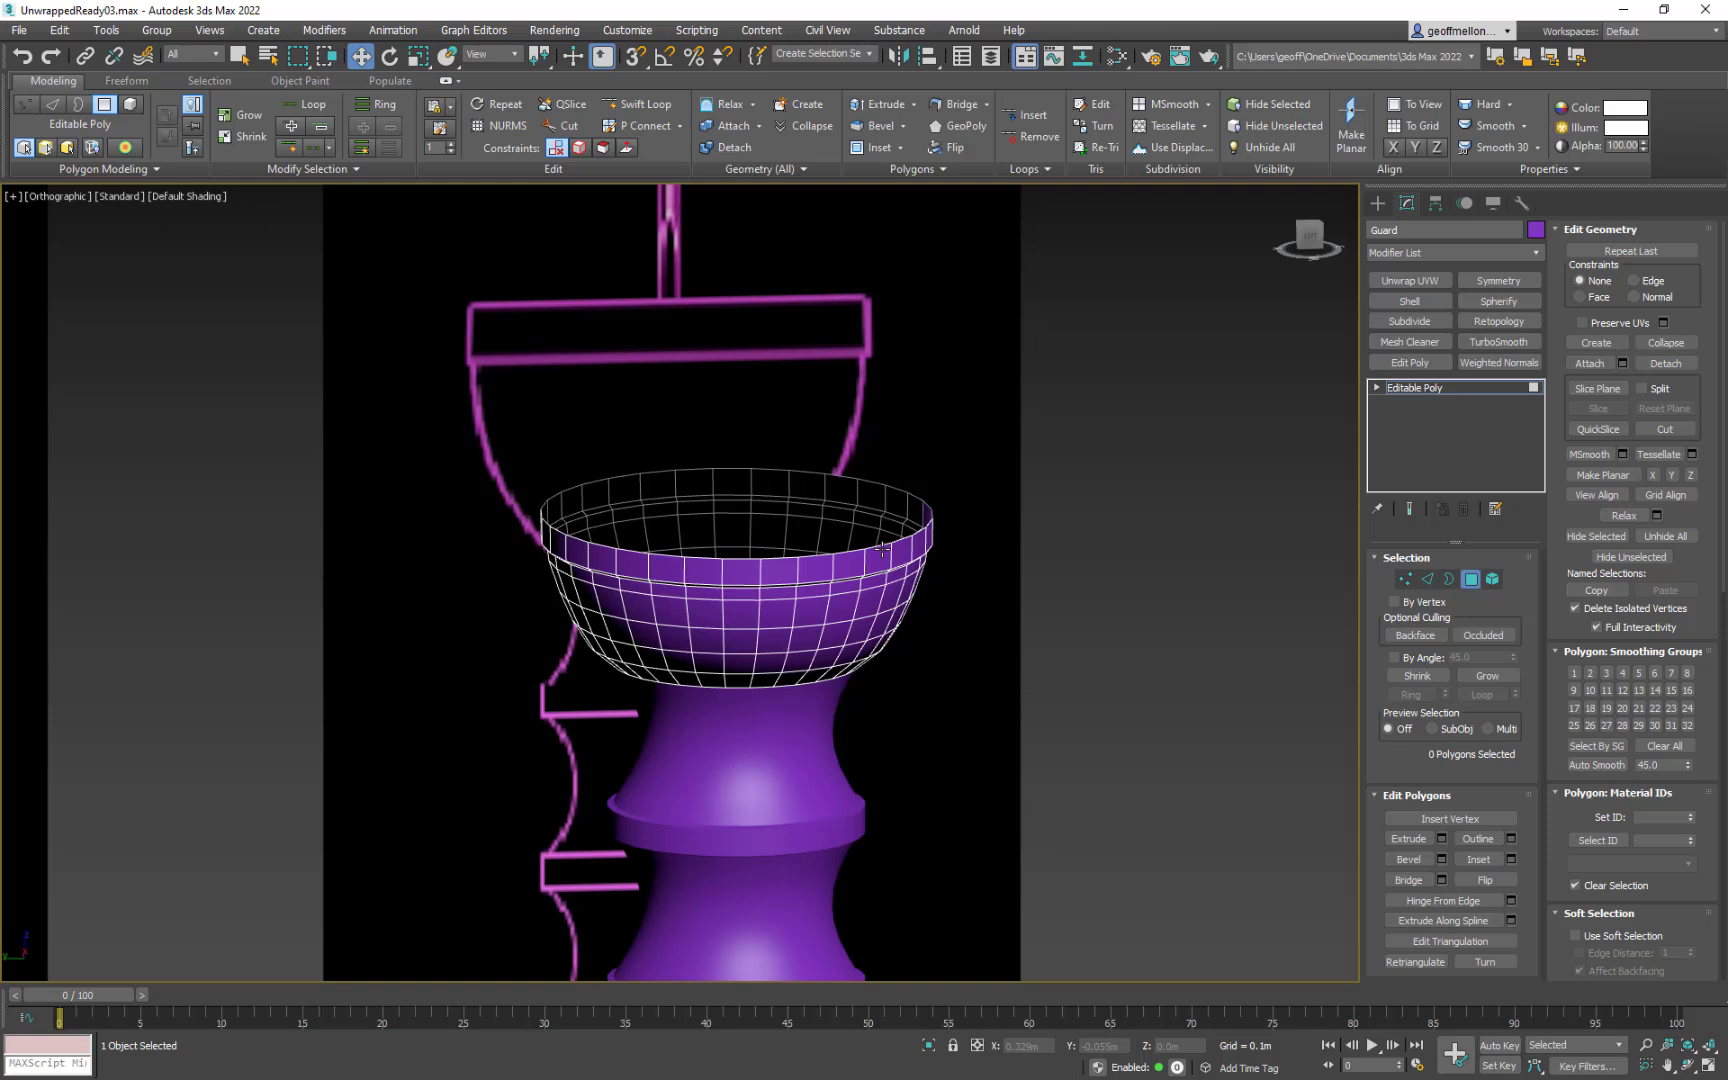
Step: Leave polygon editing on the guard and inspect its fit on the handle from the front and at an angle
middle_click_drag(878, 498, 814, 409)
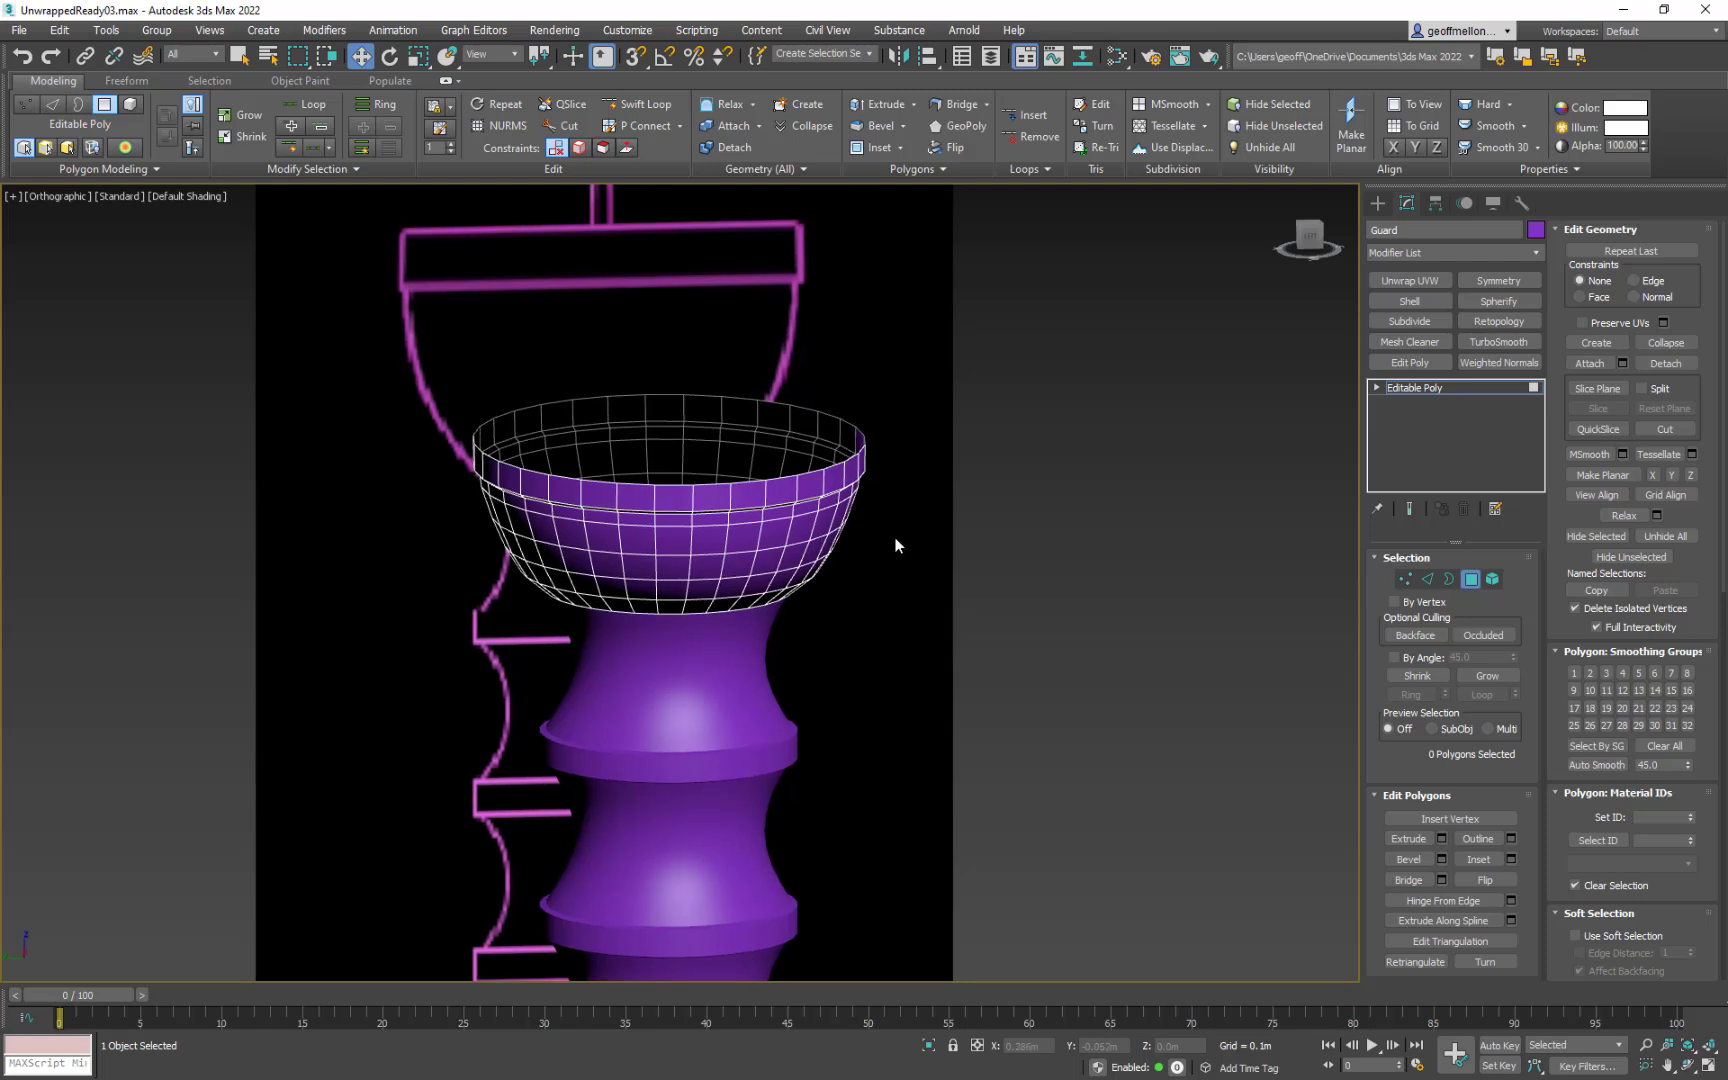
middle_click_drag(873, 498, 794, 465)
key("f")
scroll(828, 379, "down", 5)
middle_click_drag(828, 379, 649, 535)
scroll(714, 428, "up", 4)
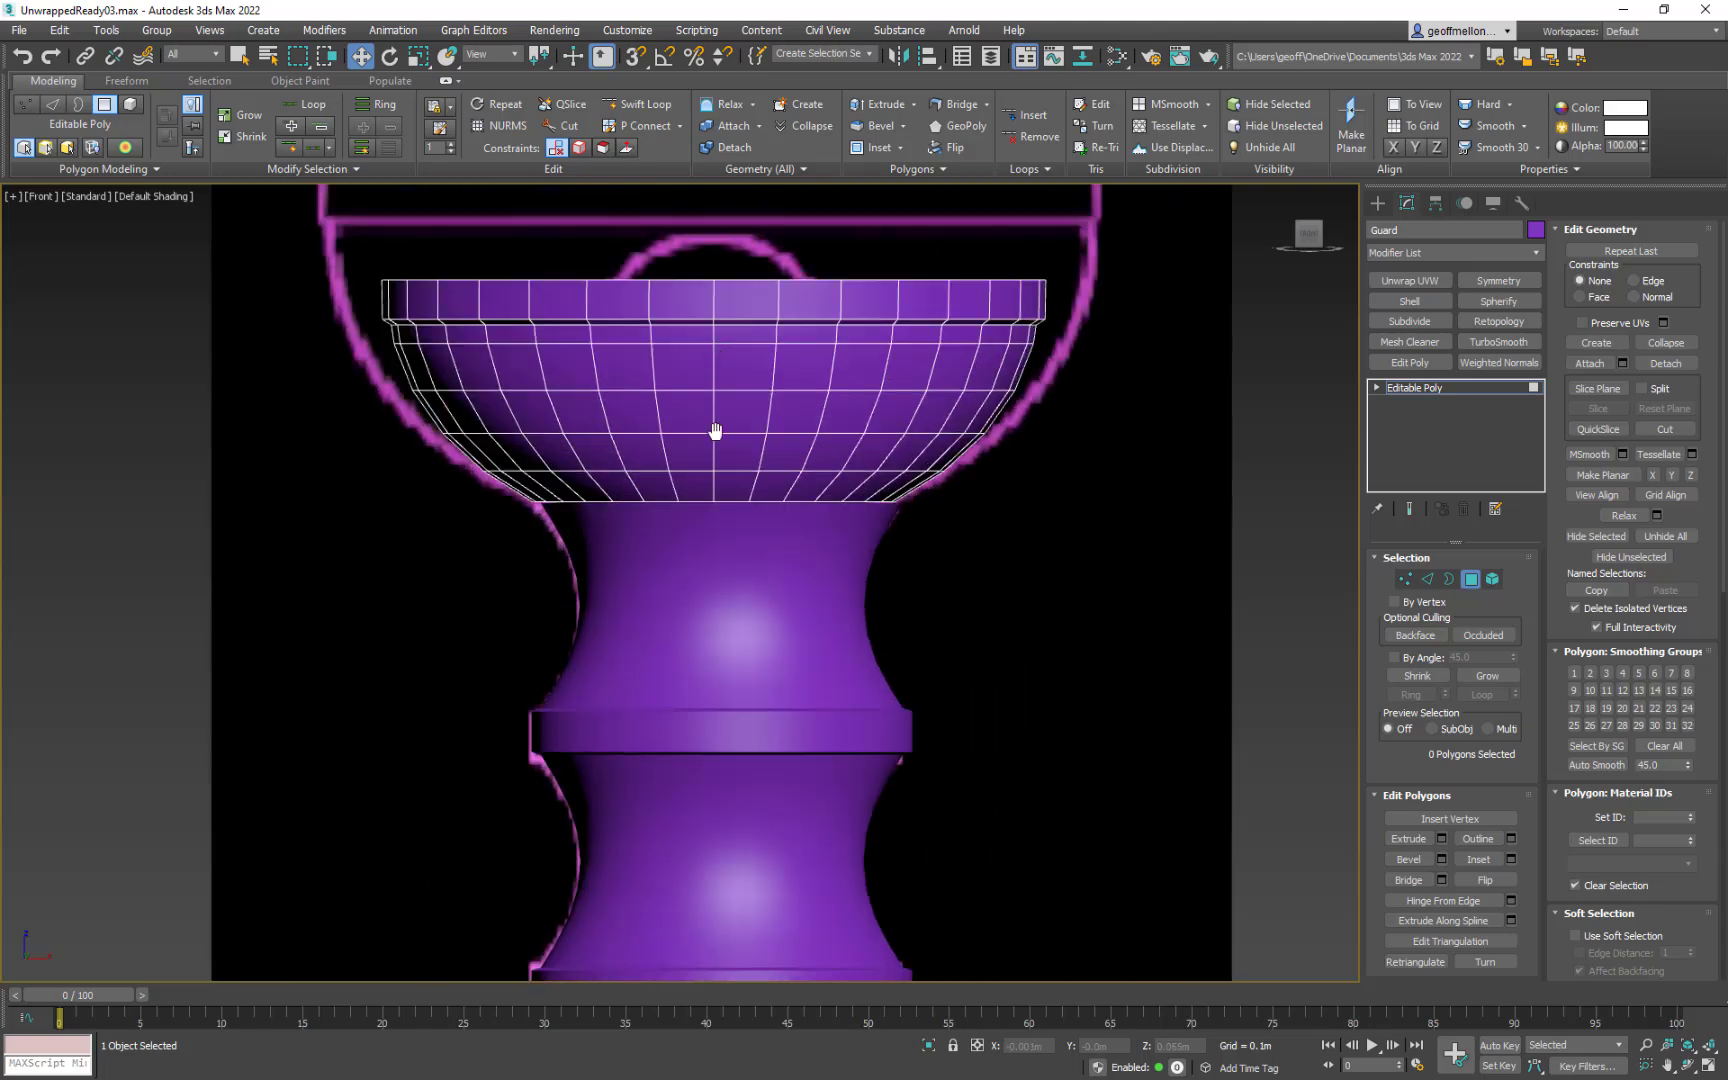
middle_click_drag(714, 428, 686, 547)
left_click(1470, 579)
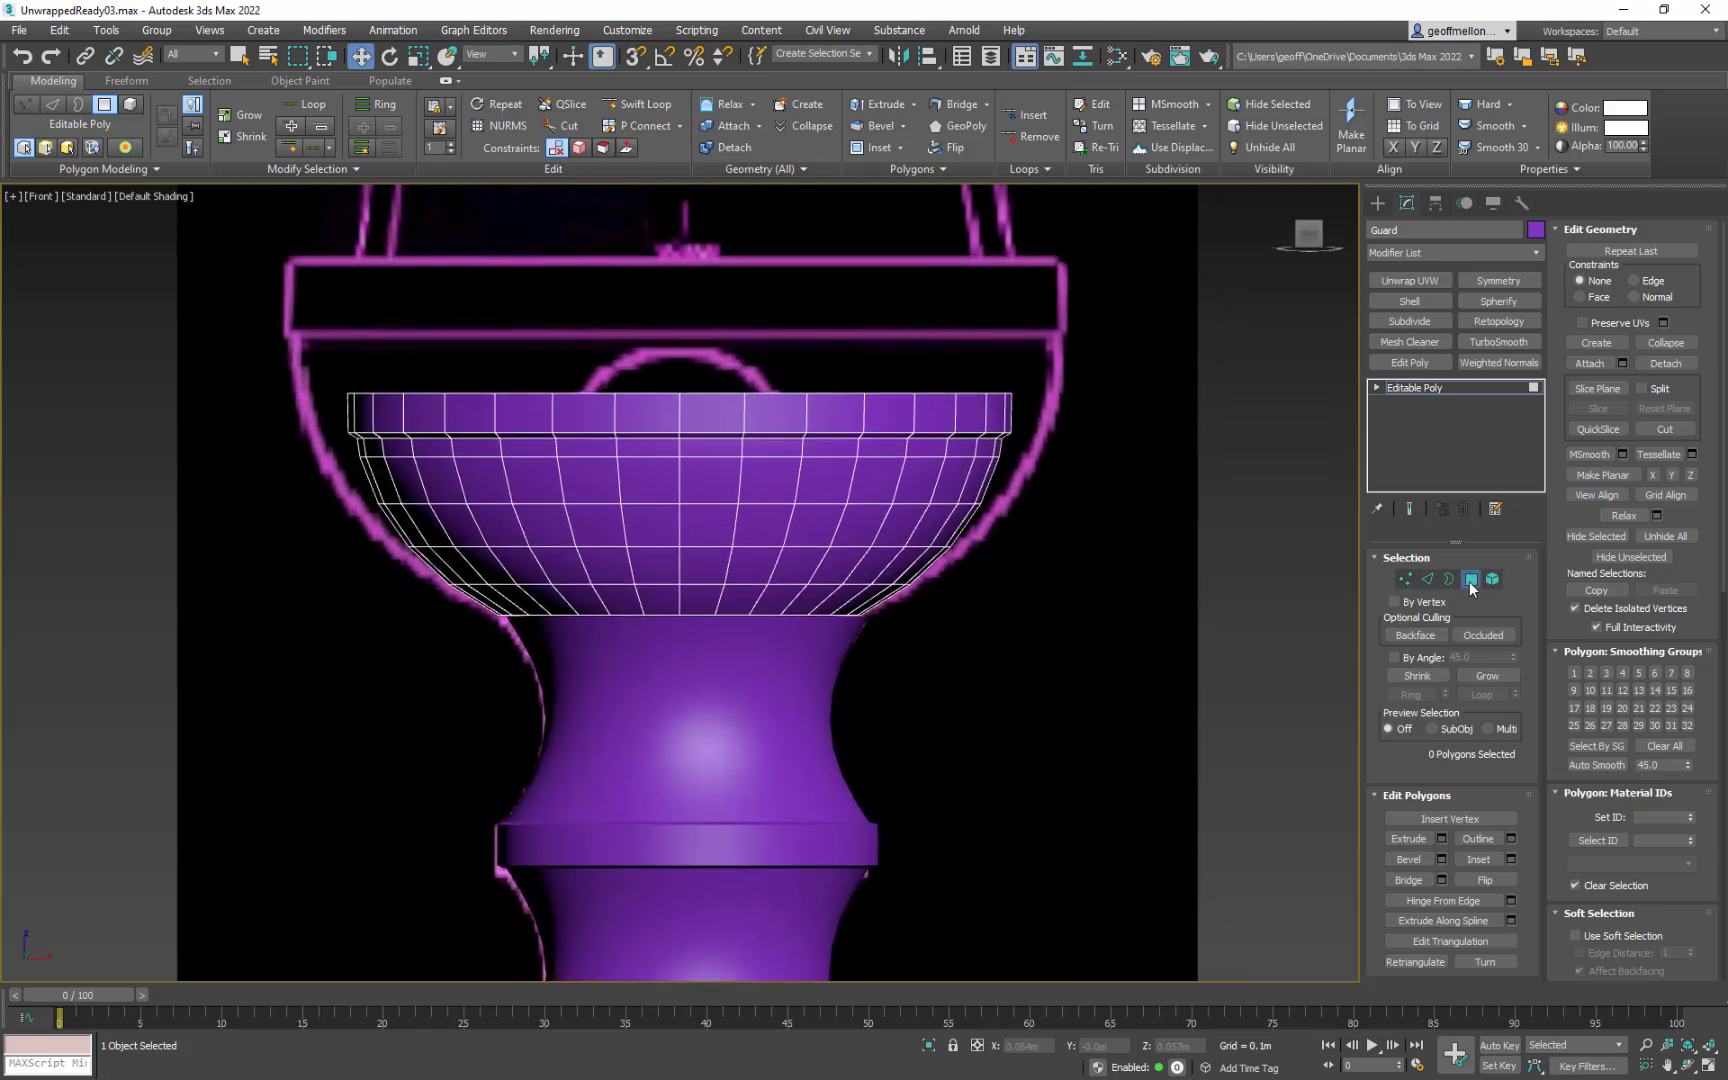
middle_click_drag(737, 484, 751, 470)
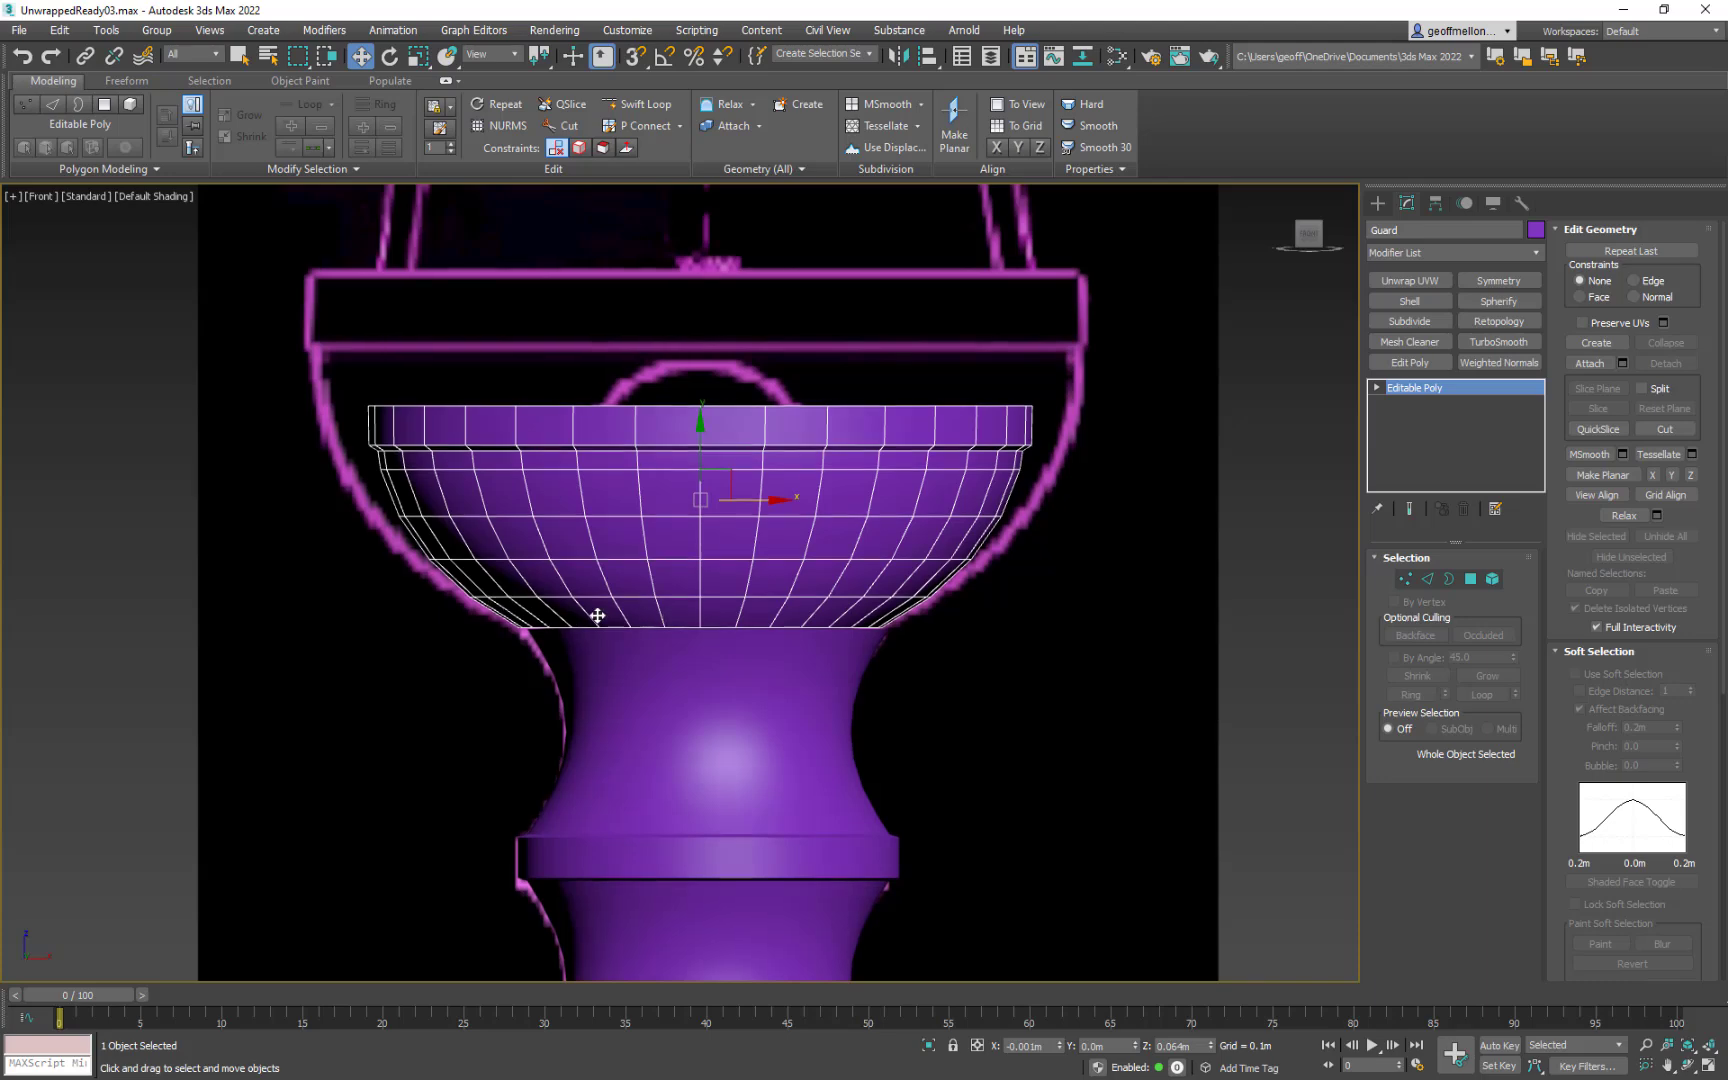
middle_click_drag(640, 600, 775, 529, "alt")
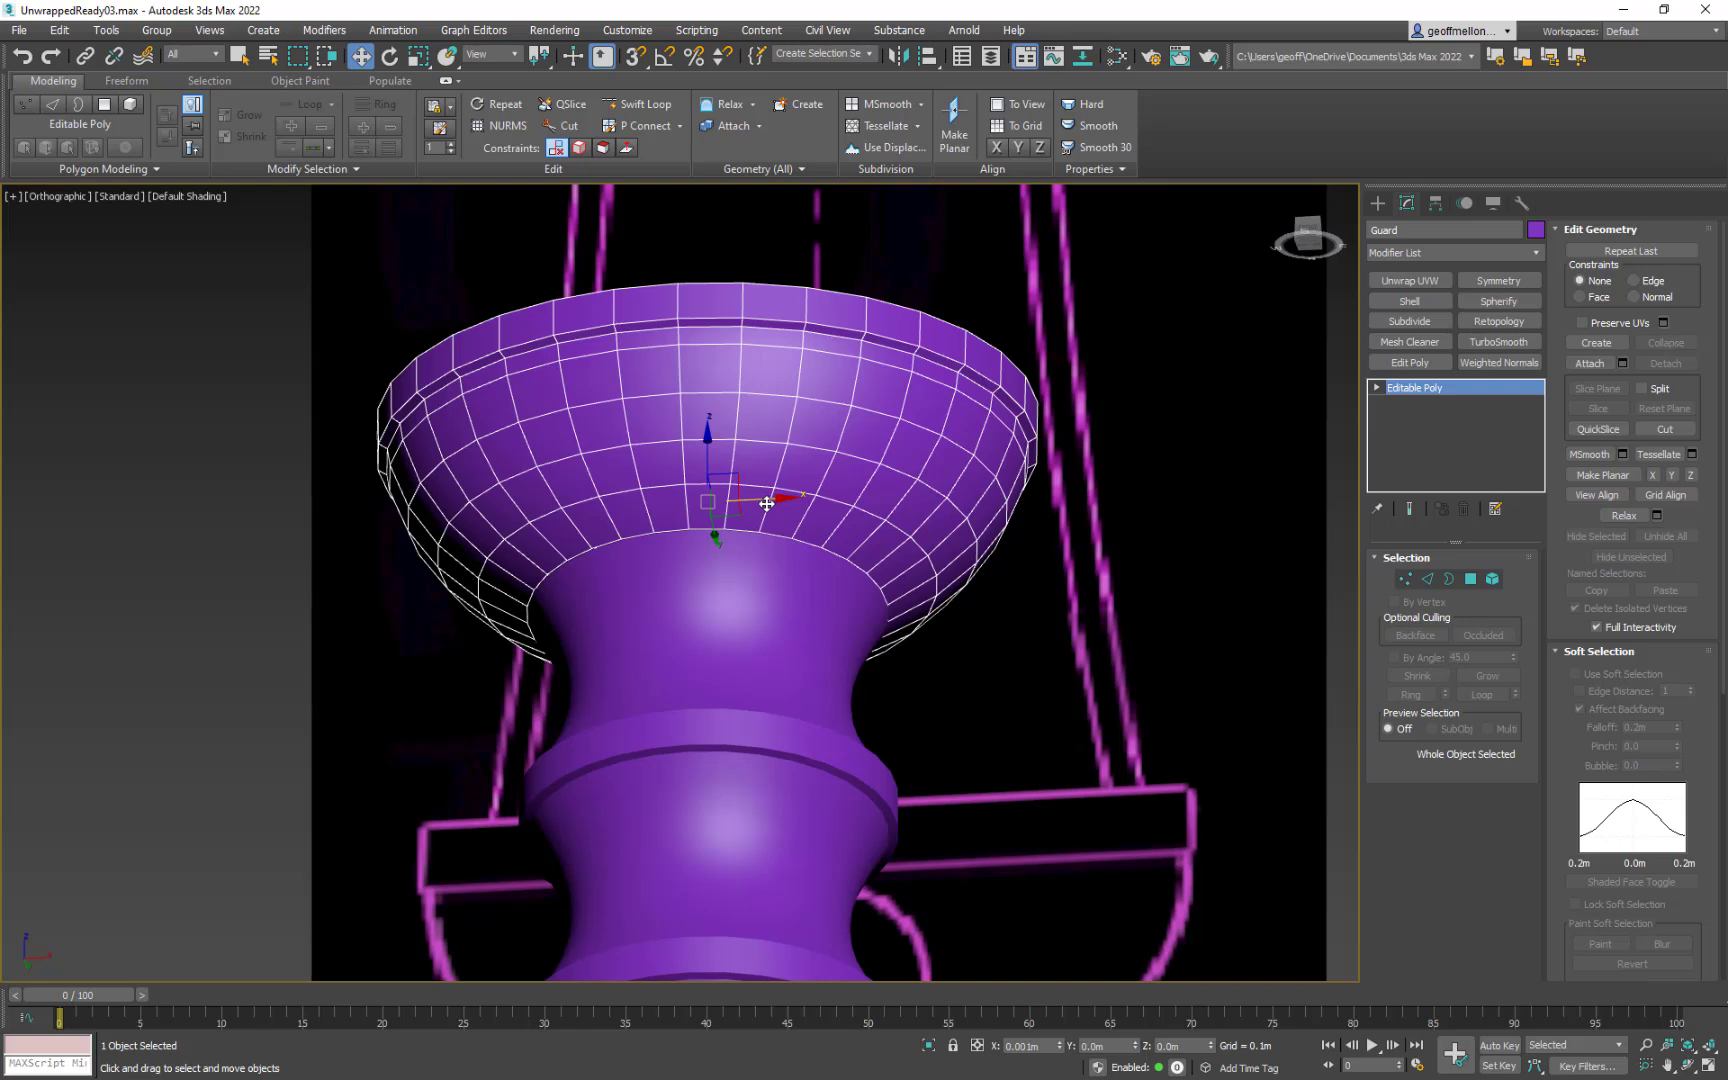
mouse_move(767, 503)
left_mouse_down()
mouse_move(786, 511)
mouse_move(752, 512)
mouse_move(766, 515)
left_mouse_up()
middle_click_drag(895, 501, 741, 590, "alt")
scroll(928, 487, "down", 3)
scroll(873, 611, "down", 2)
Step: Try enlarging the whole guard uniformly about its centre pivot in the front view, and undo the scaling
key("f")
key("z")
scroll(832, 640, "down", 4)
key("r")
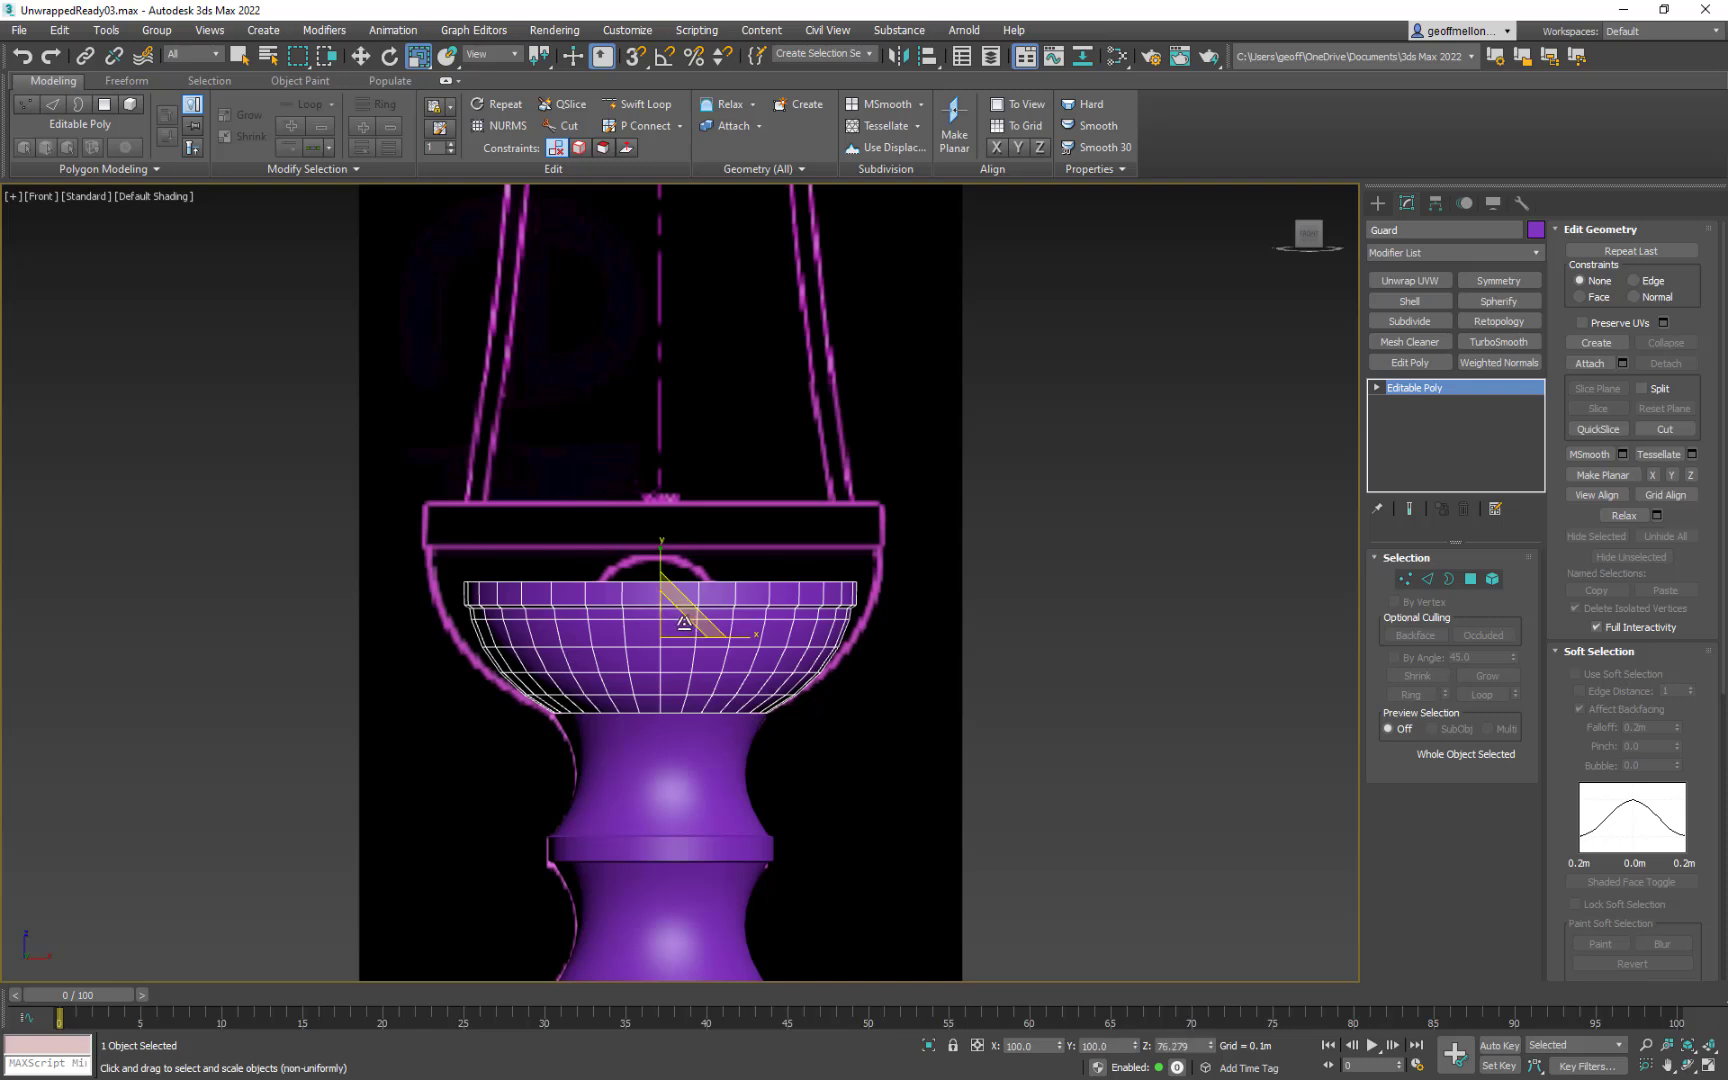
left_click_drag(676, 623, 676, 588)
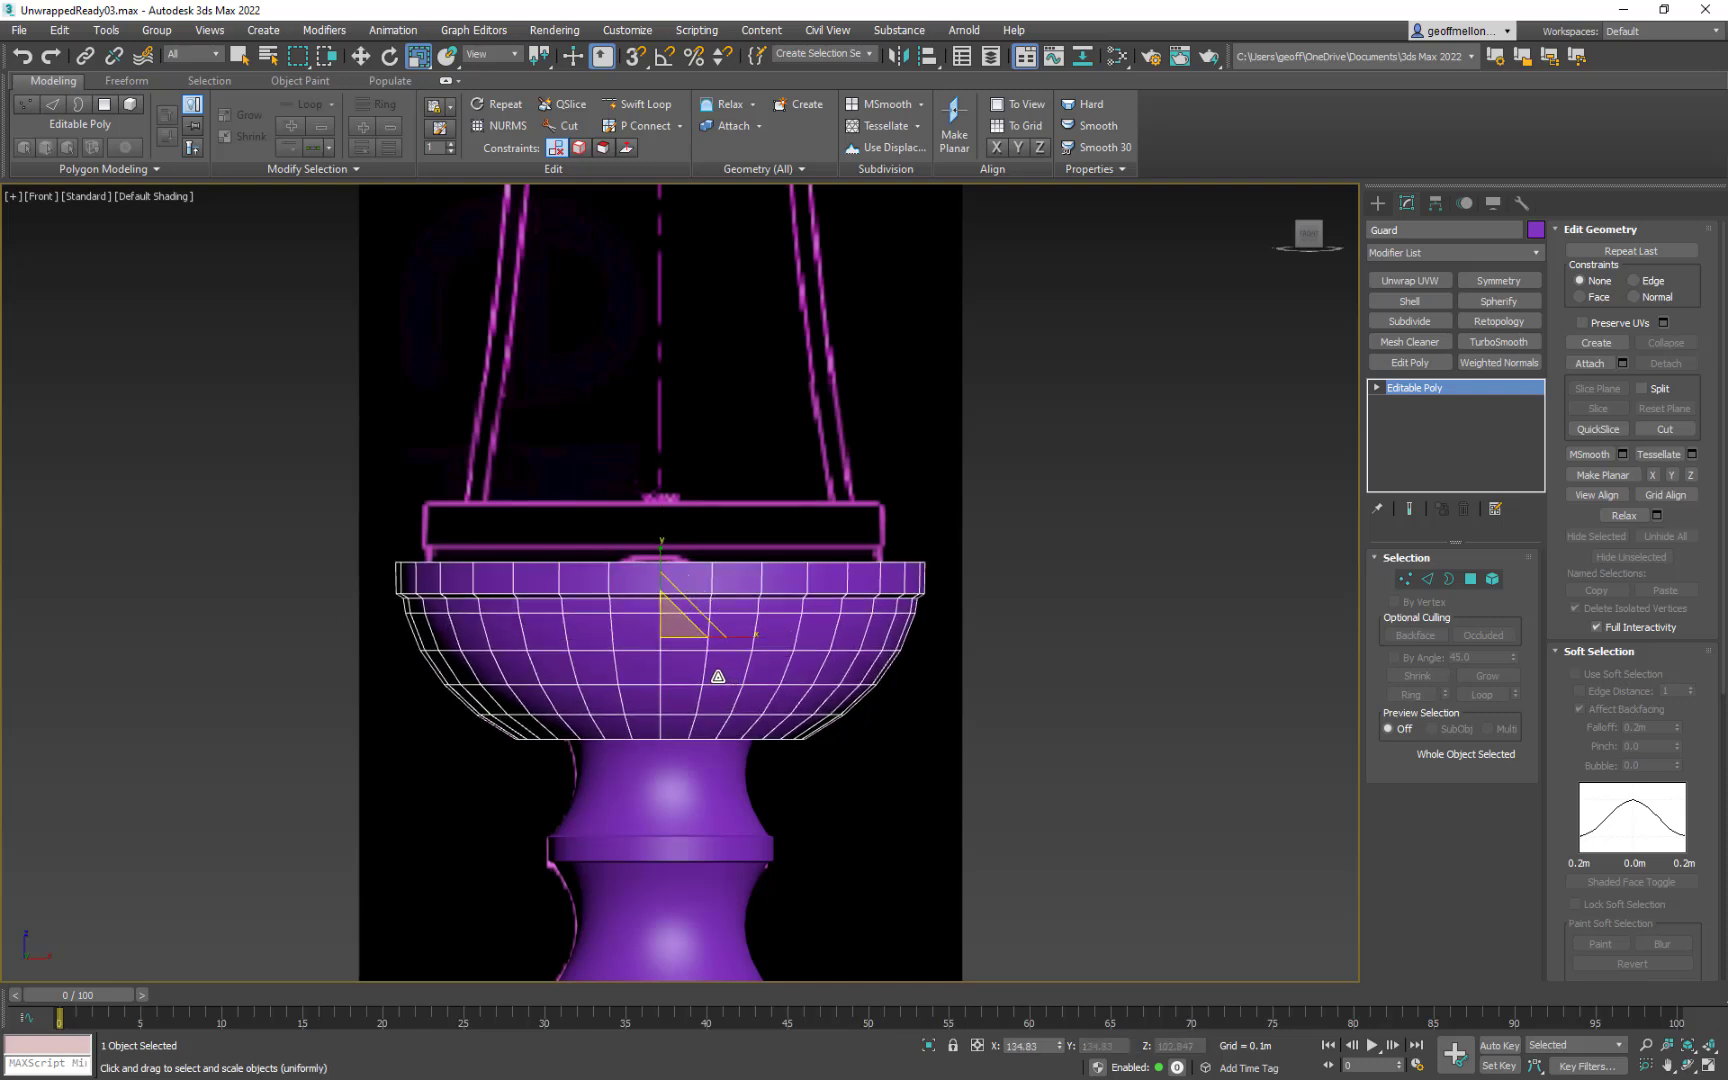
key("ctrl+z")
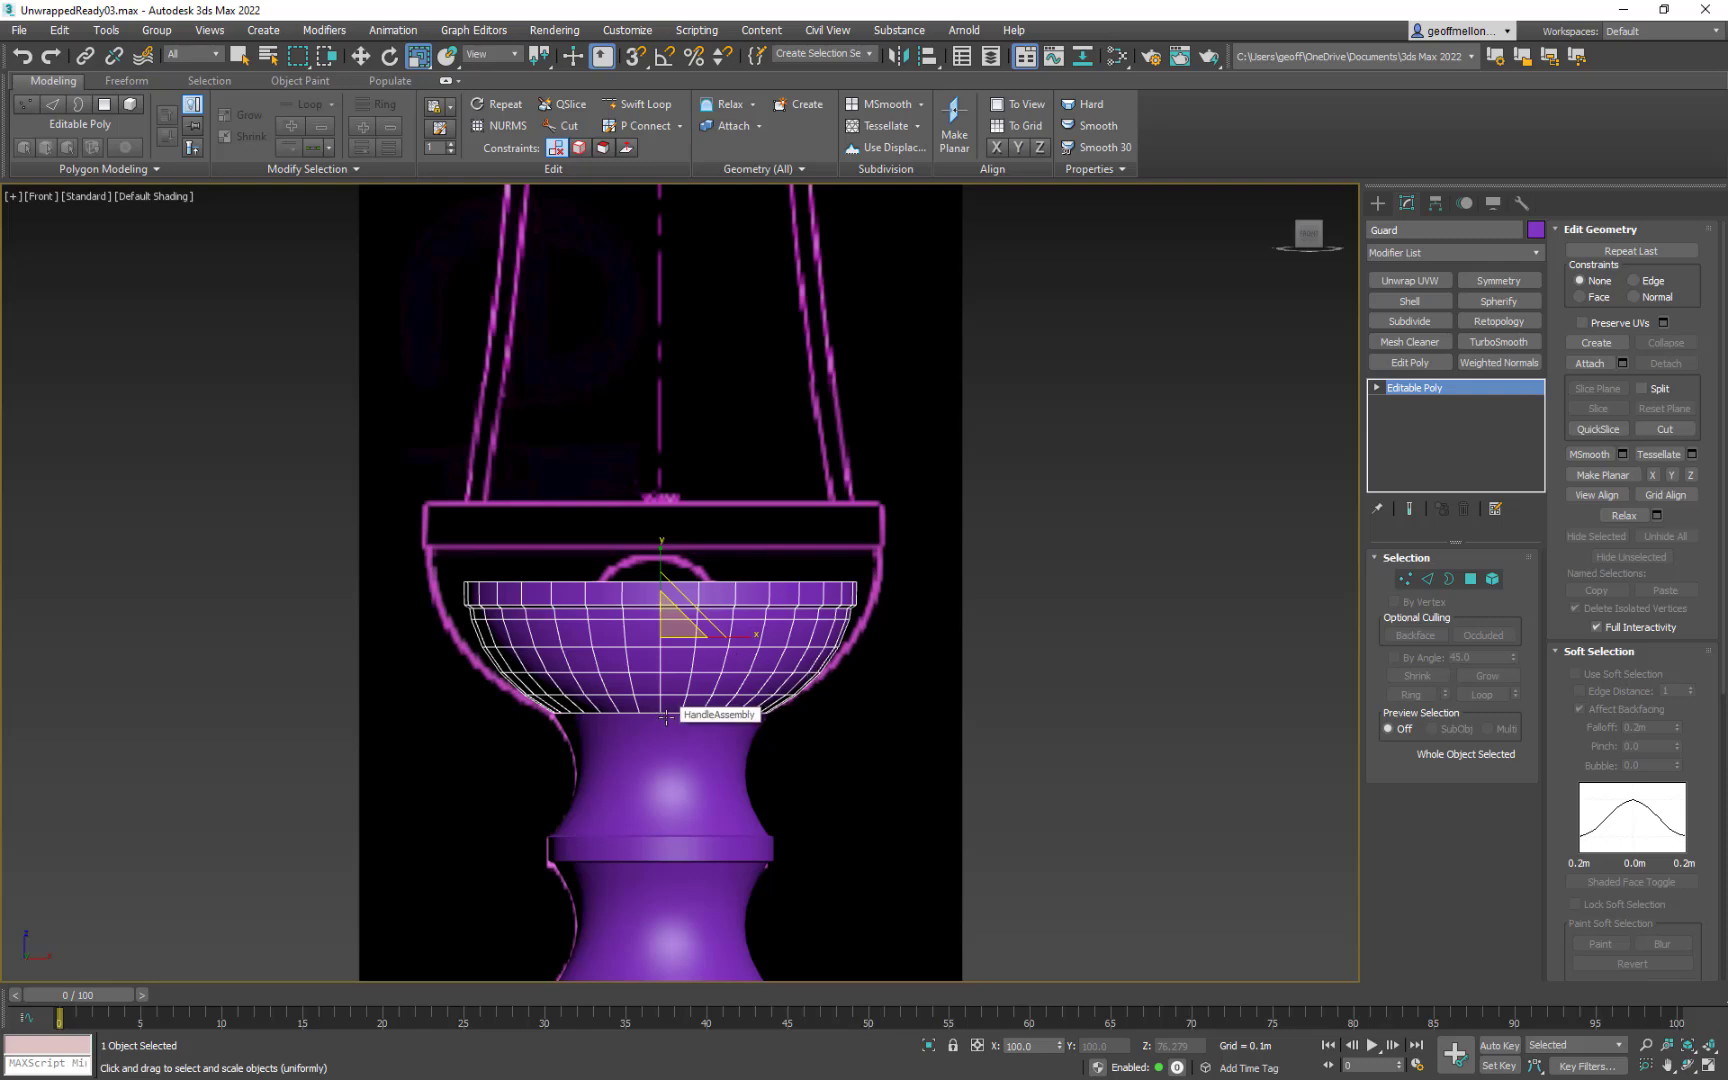
Step: Move the guard's pivot straight down to the centre of its base, at about Z 0.051 m
key("w")
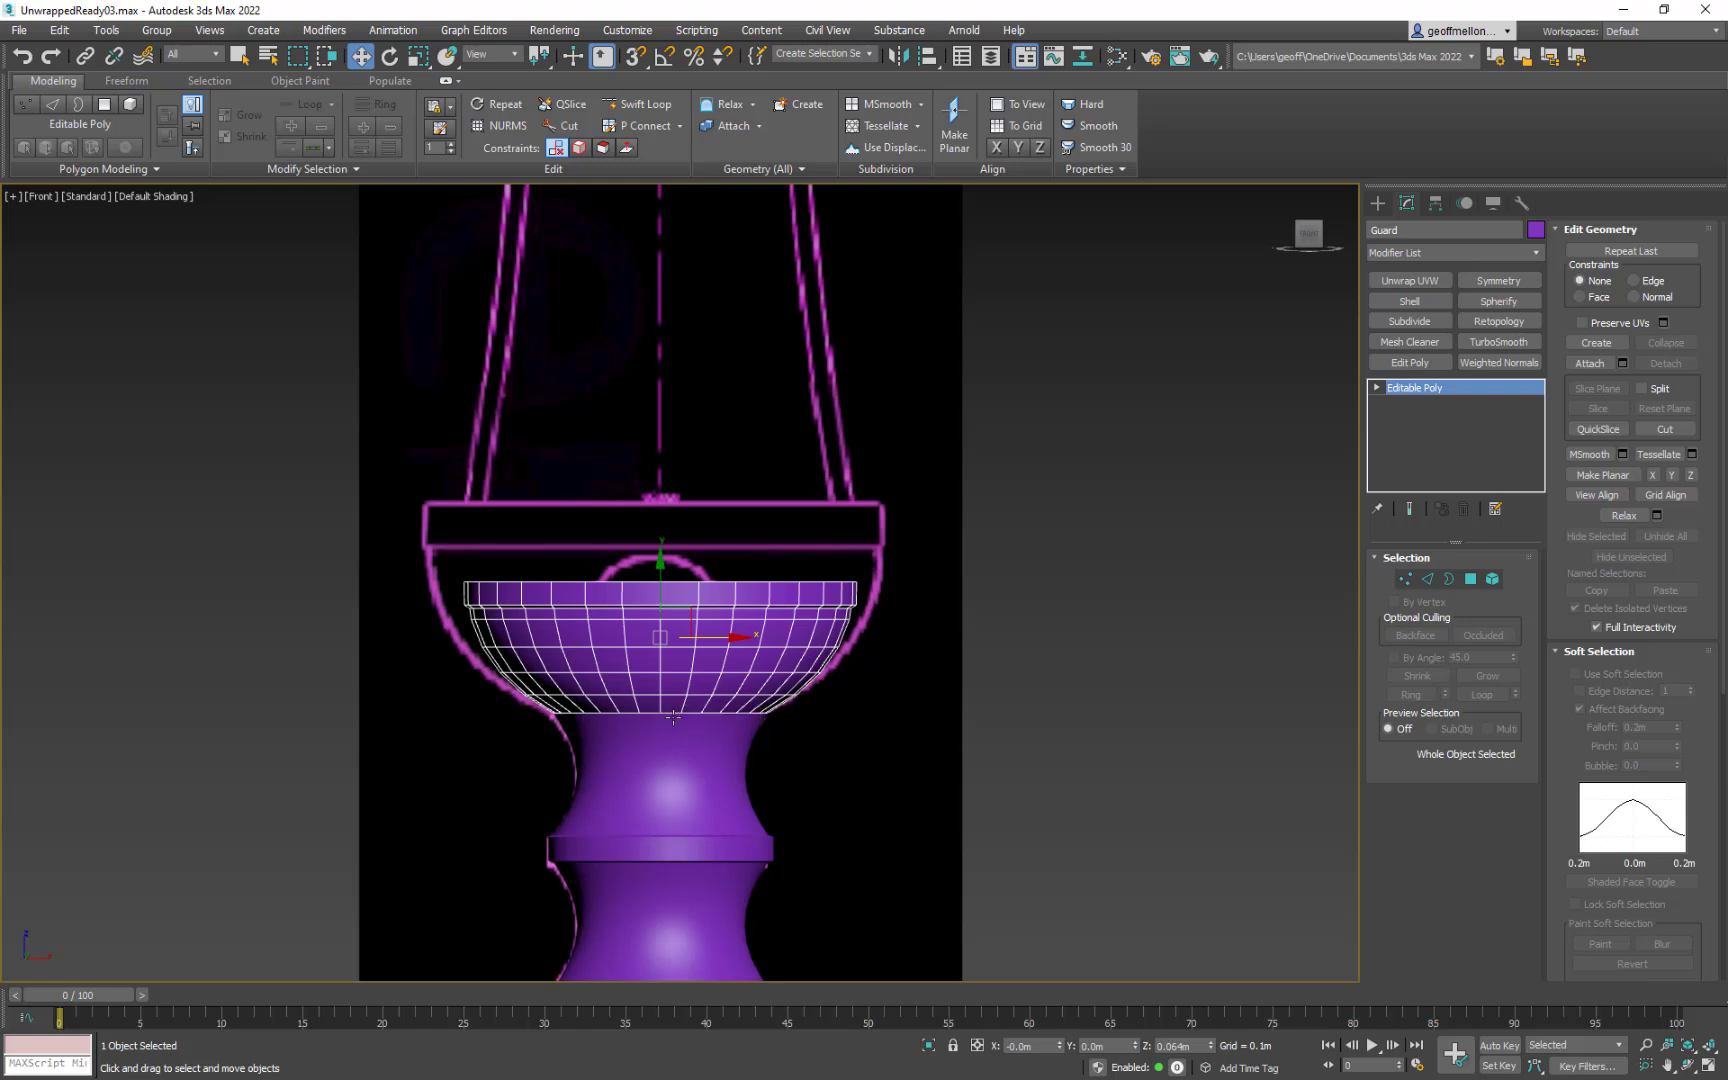
left_click(1436, 204)
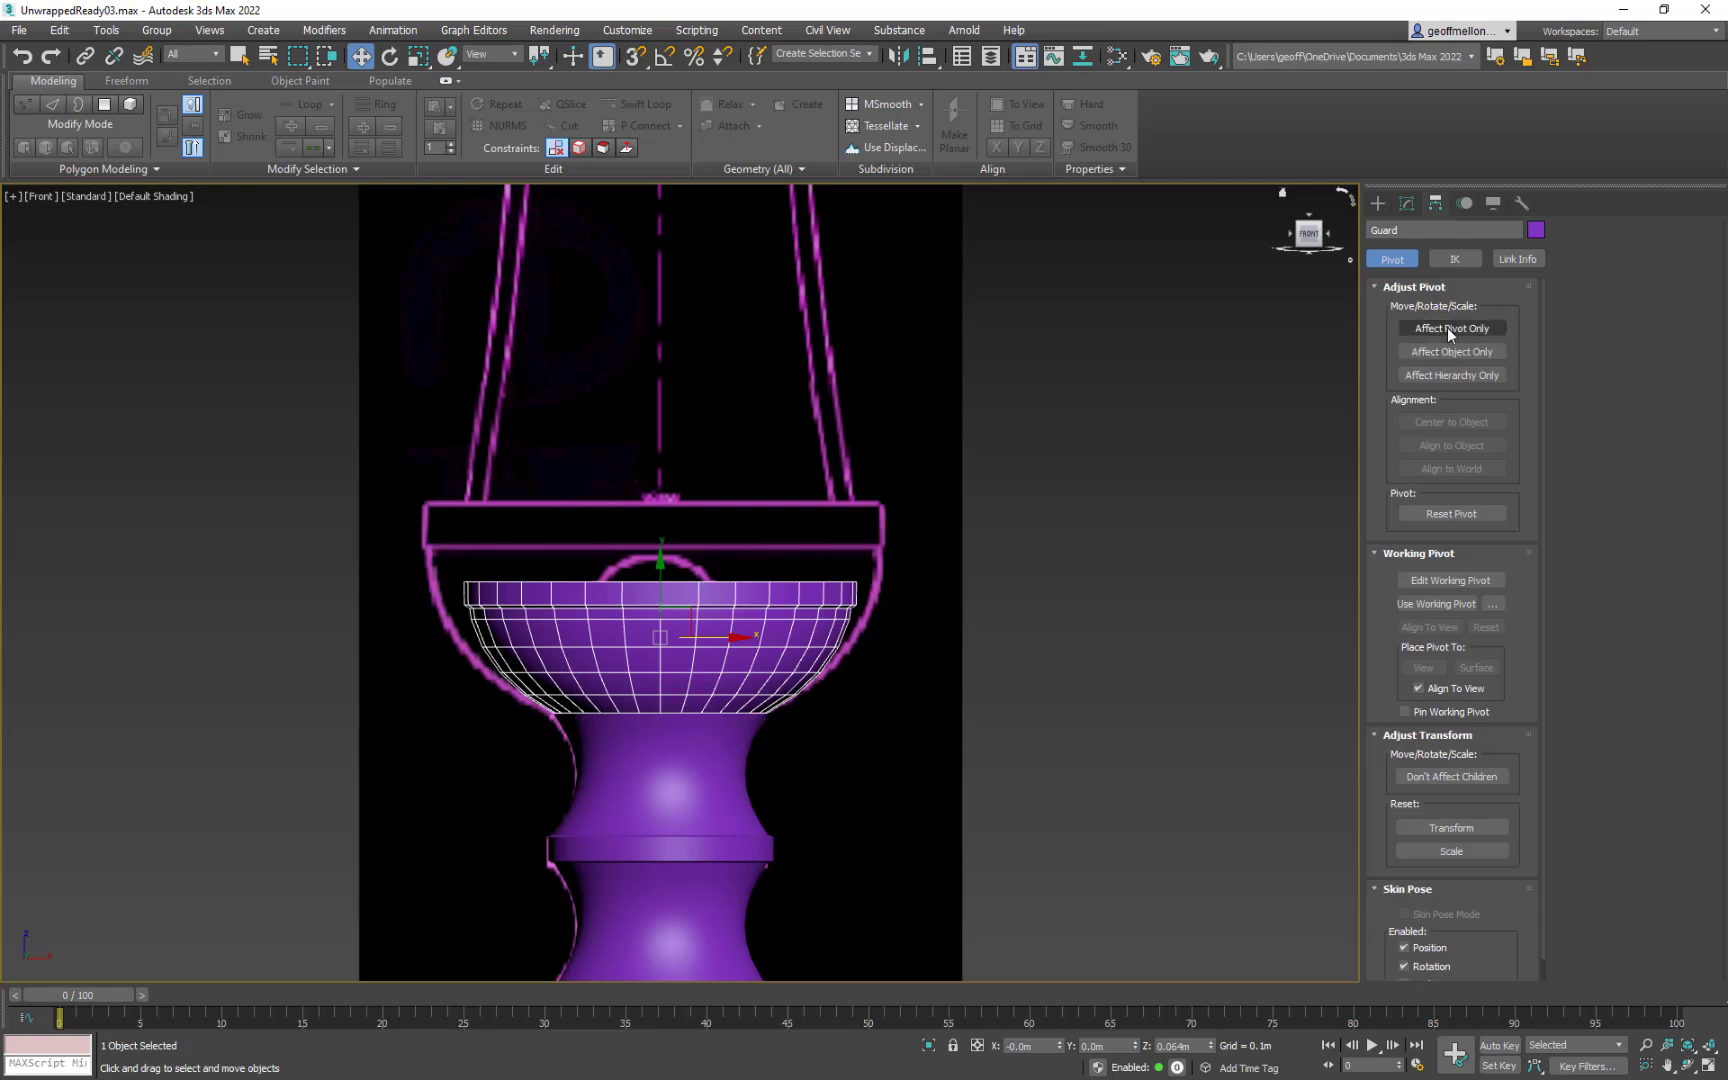
left_click(1407, 205)
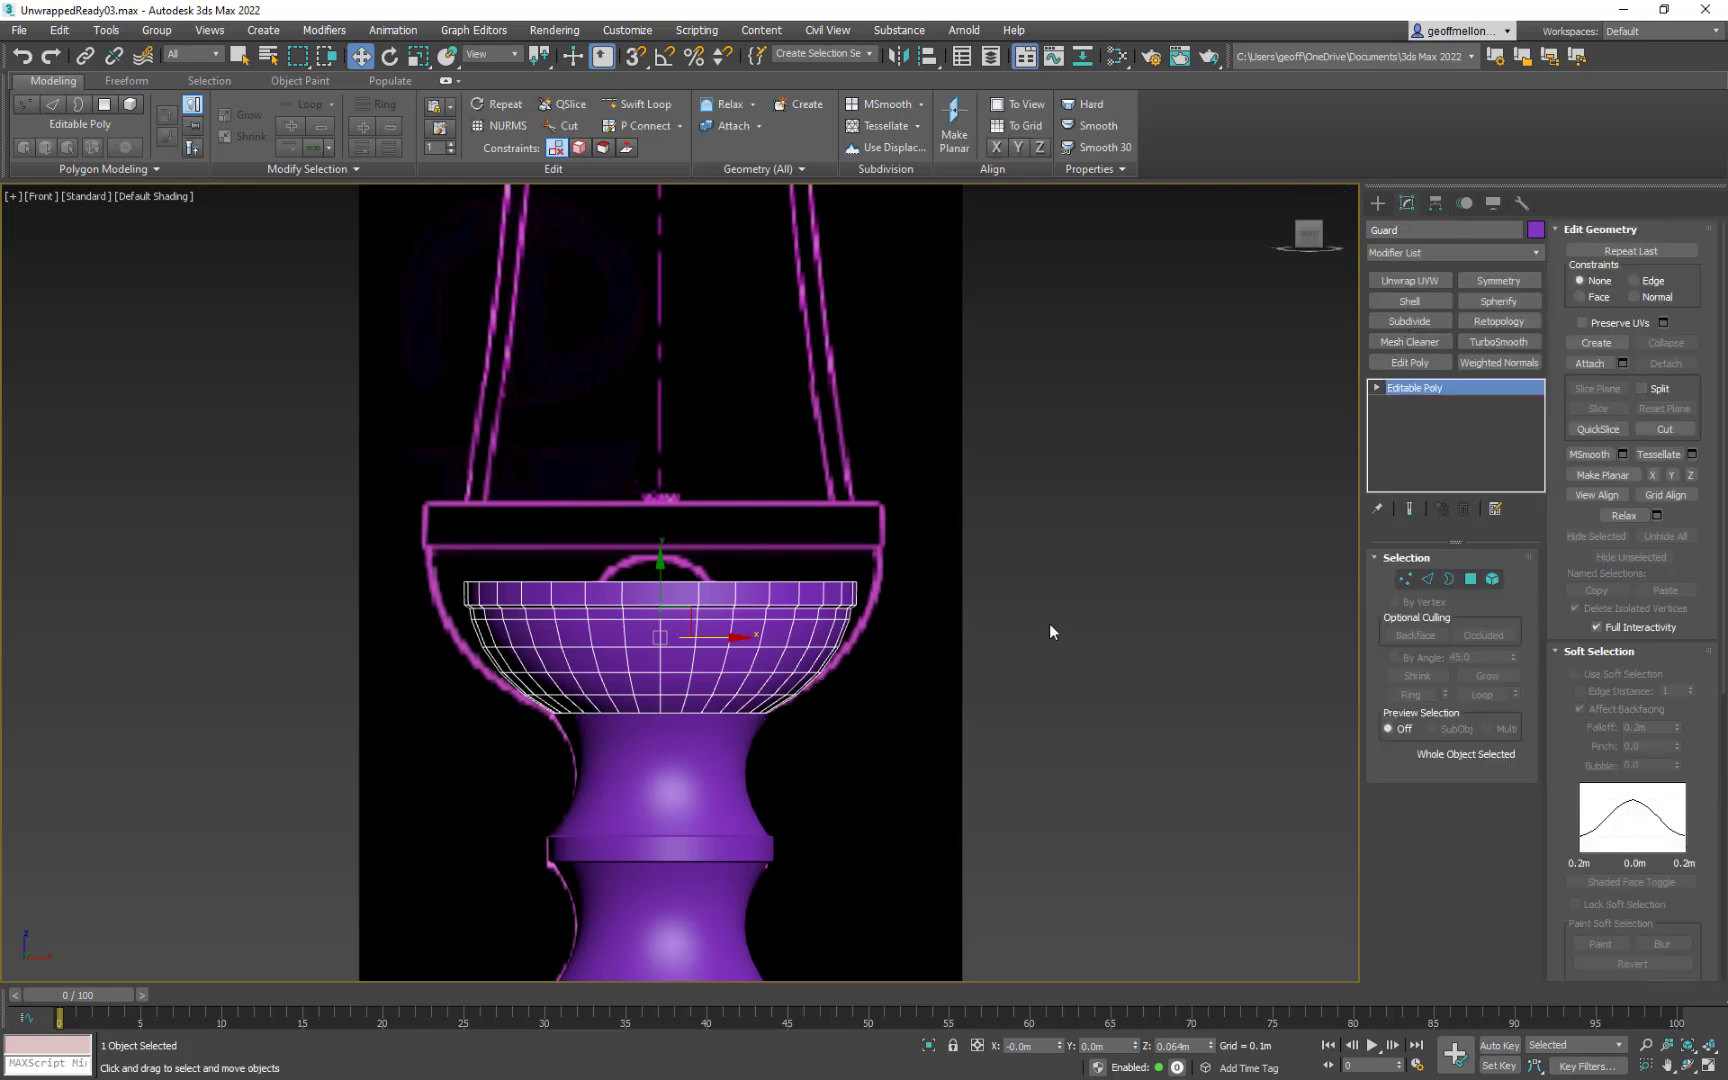
middle_click_drag(1101, 546, 1081, 519)
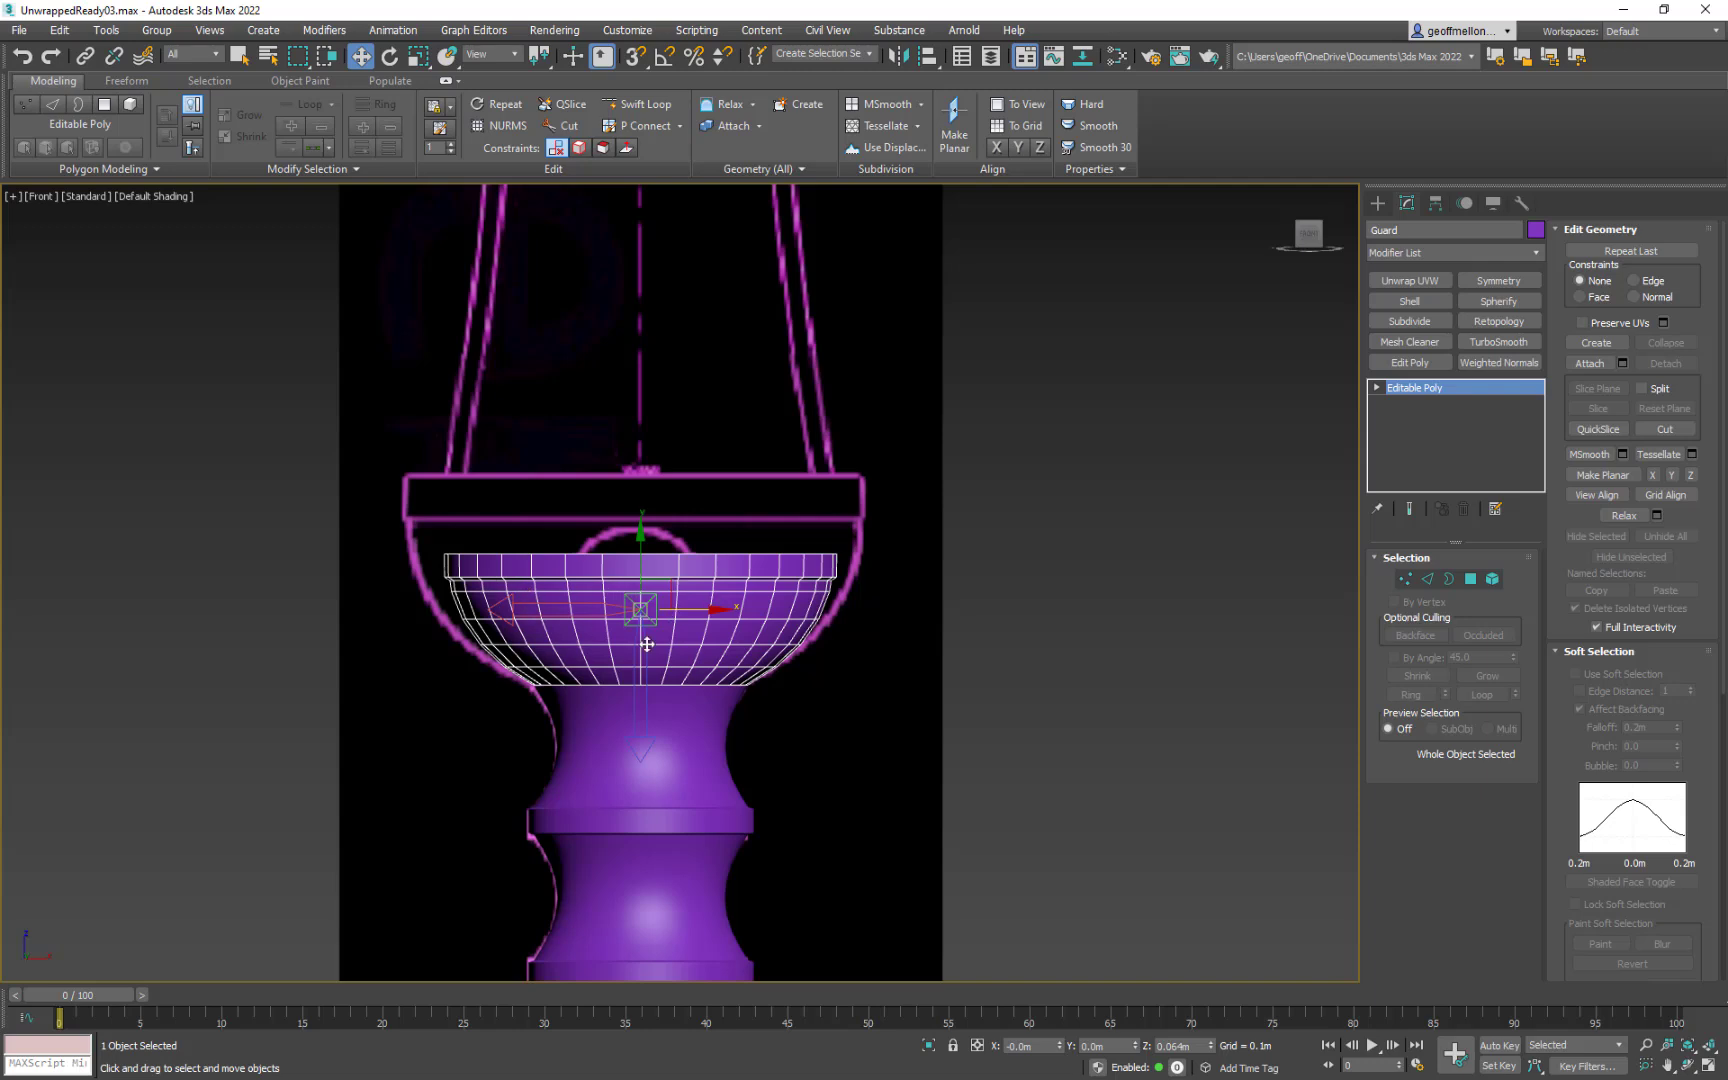
left_click_drag(641, 546, 633, 625)
scroll(711, 675, "up", 5)
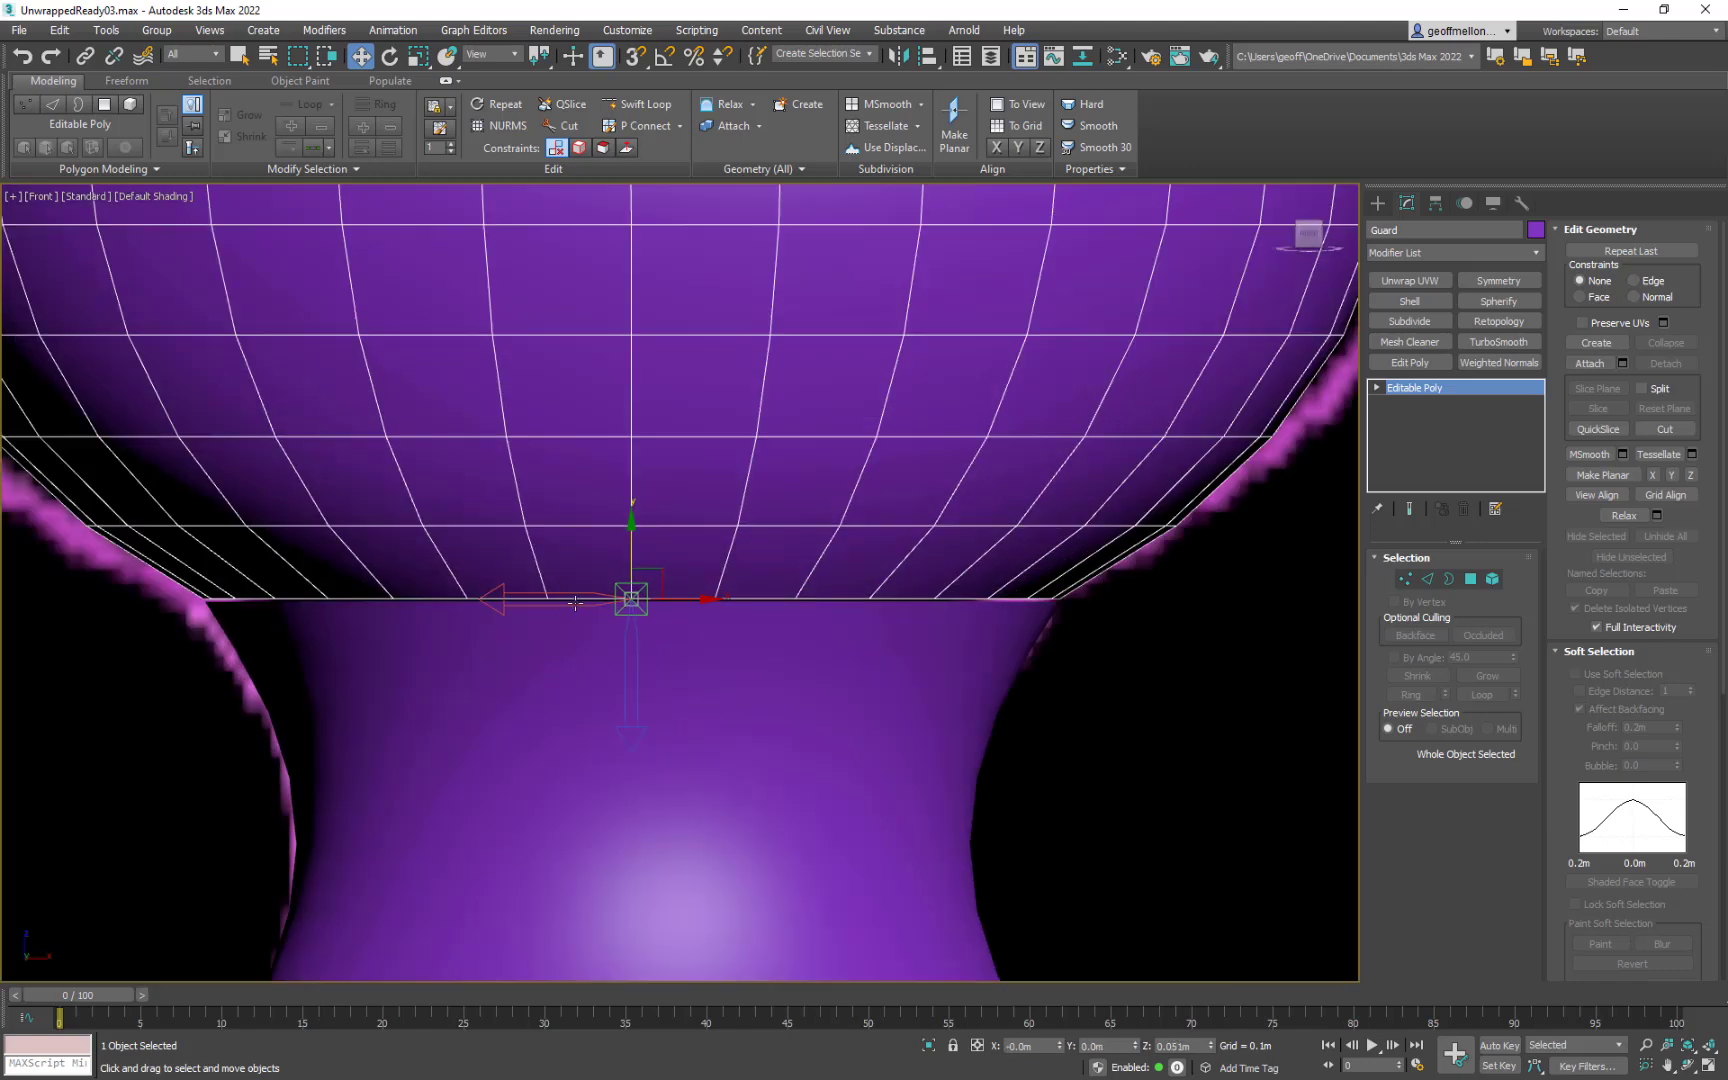
scroll(713, 598, "down", 4)
middle_click_drag(716, 595, 679, 685)
middle_click_drag(1086, 573, 952, 531)
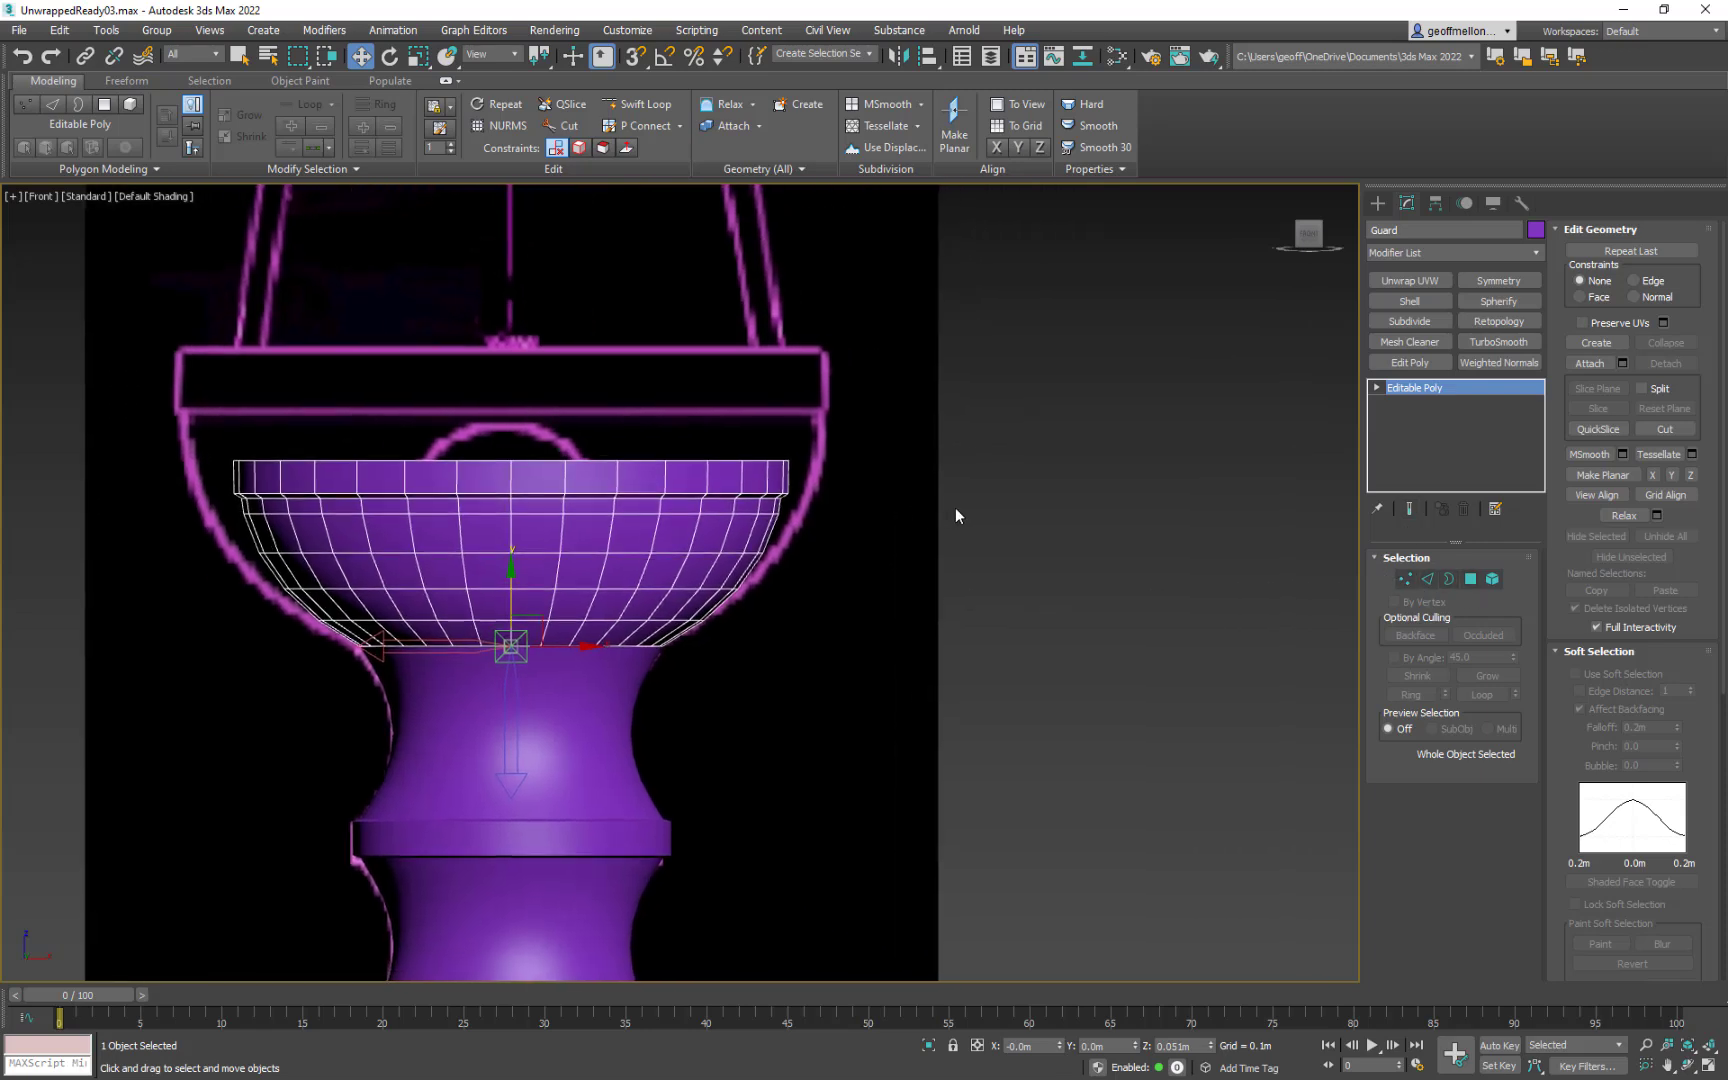
Step: Scale the guard vertically from its base until its rim reaches the upper line of the crossbar in the reference drawing
middle_click_drag(597, 597, 721, 567)
key("r")
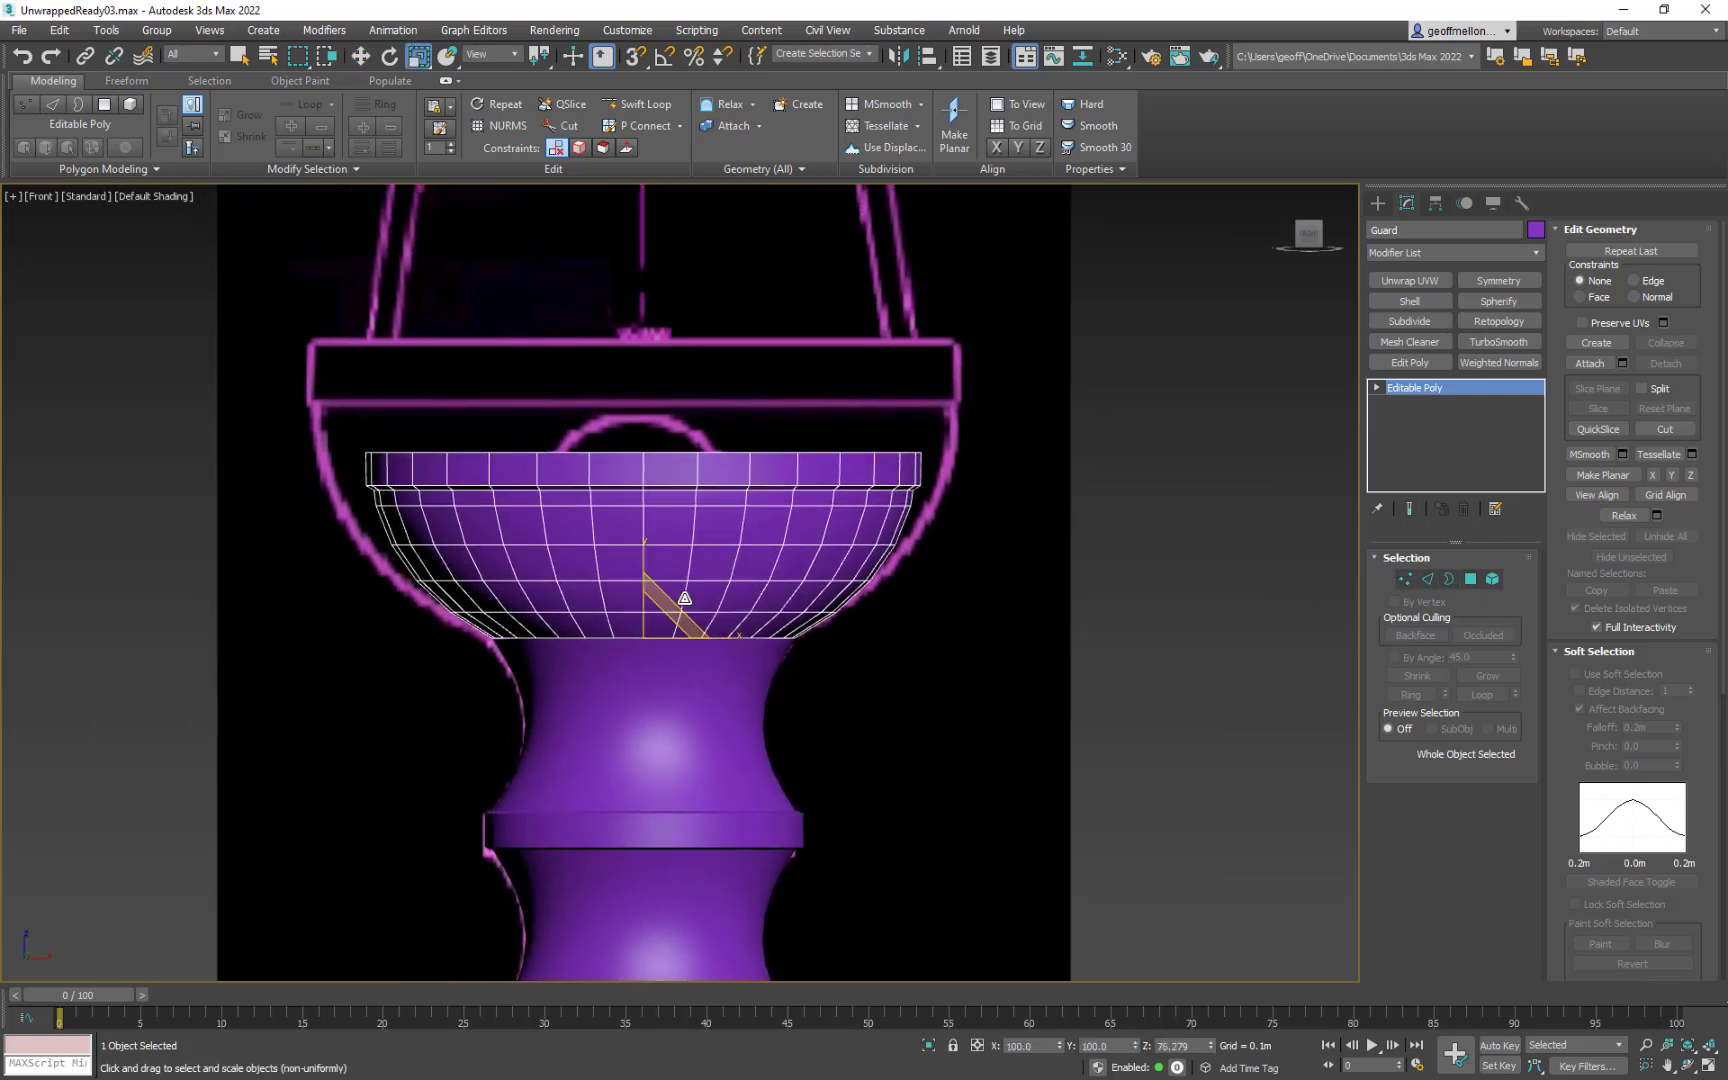
left_click_drag(643, 559, 642, 518)
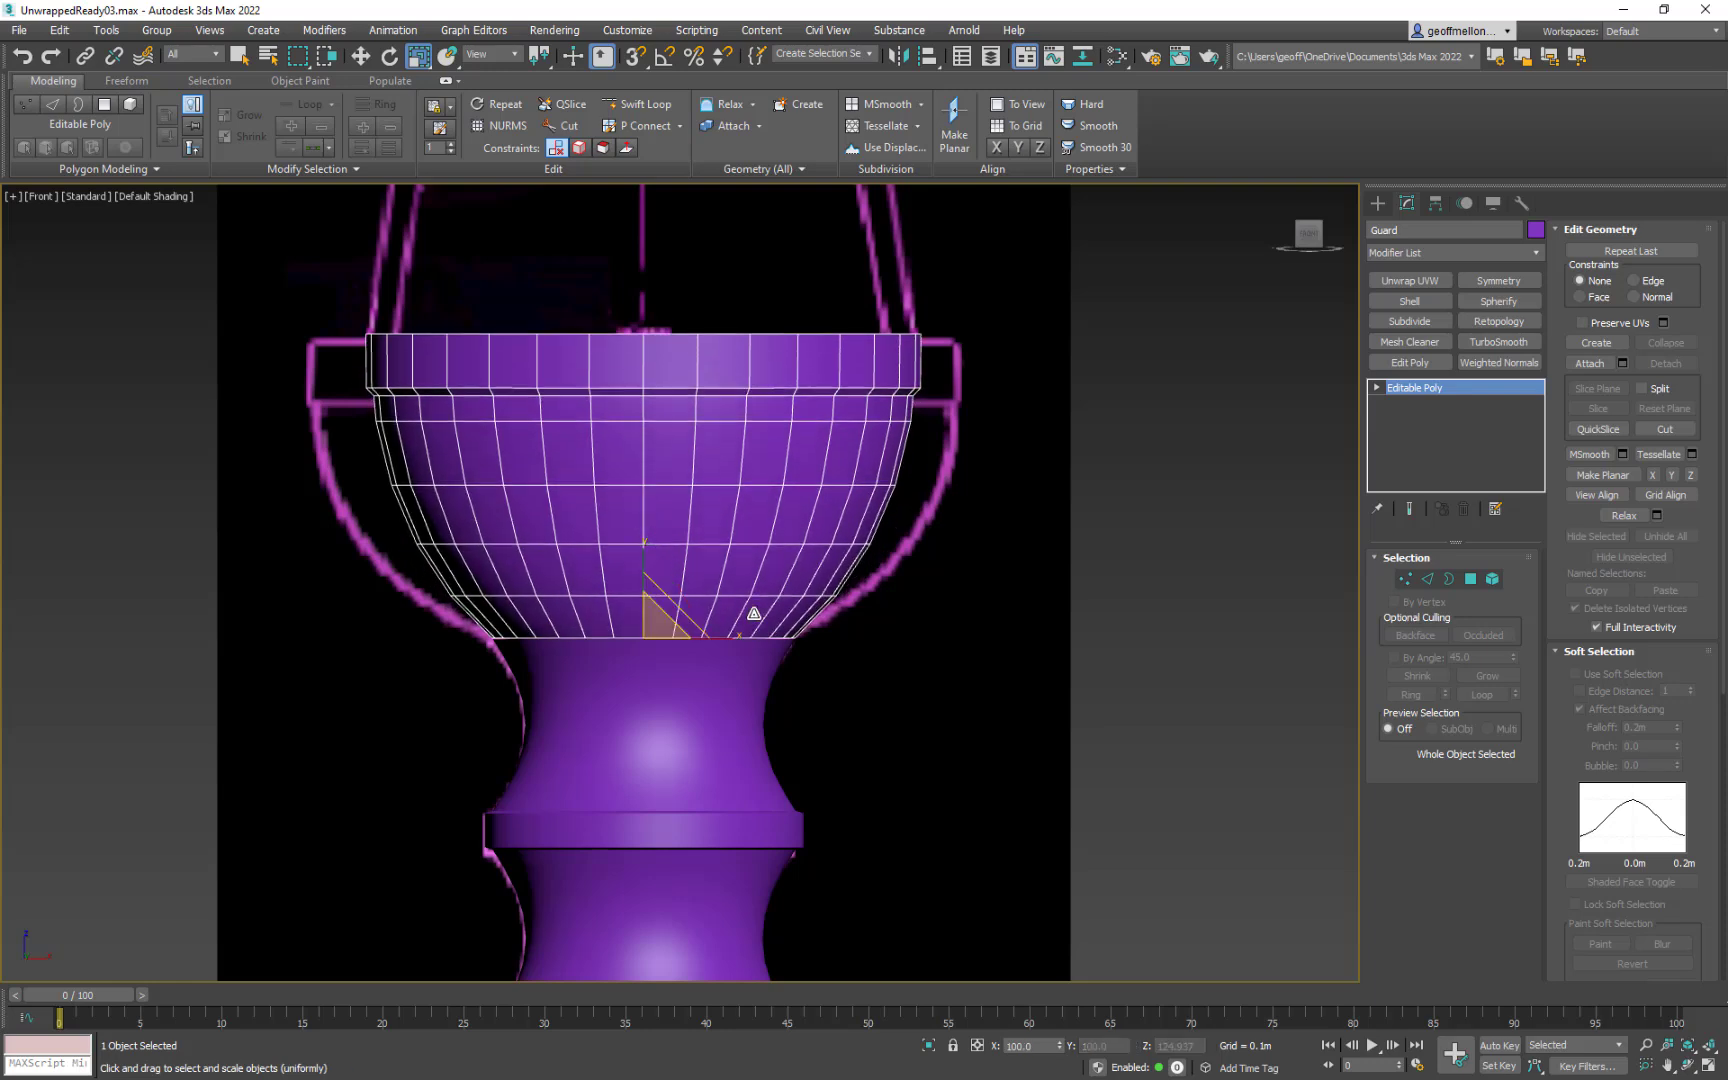
key("ctrl+z")
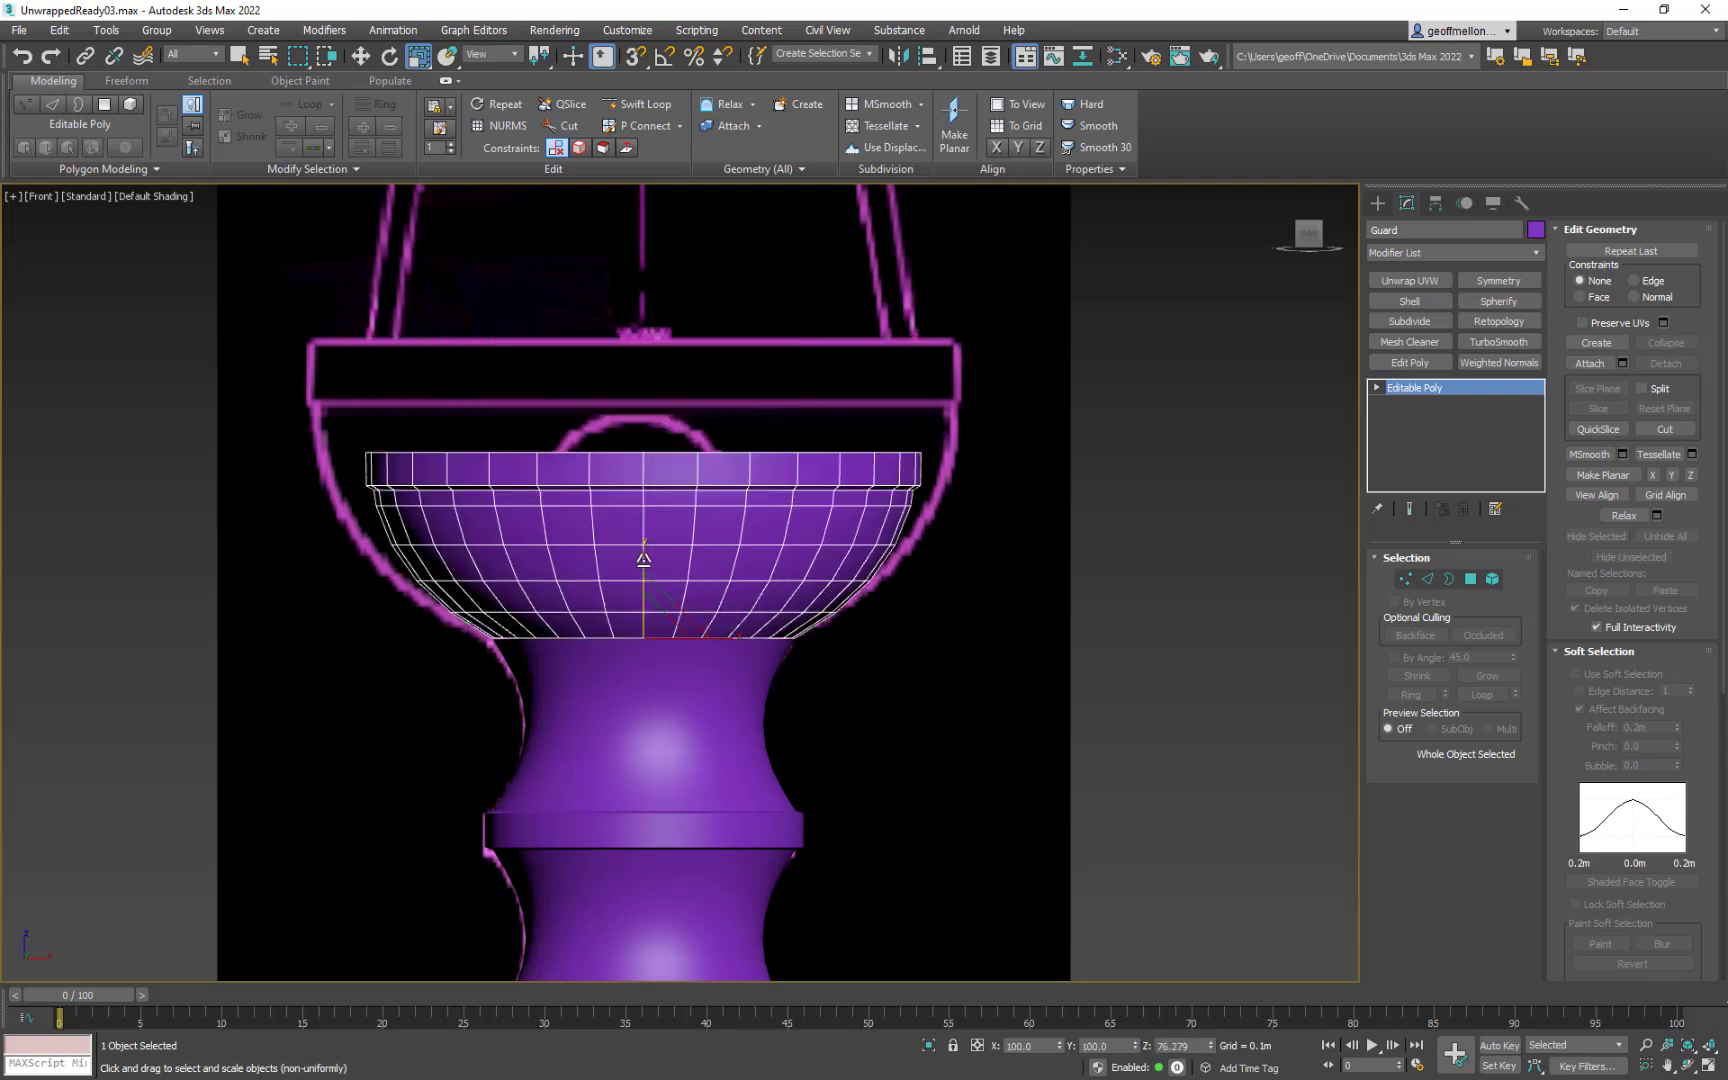
left_click_drag(641, 559, 643, 520)
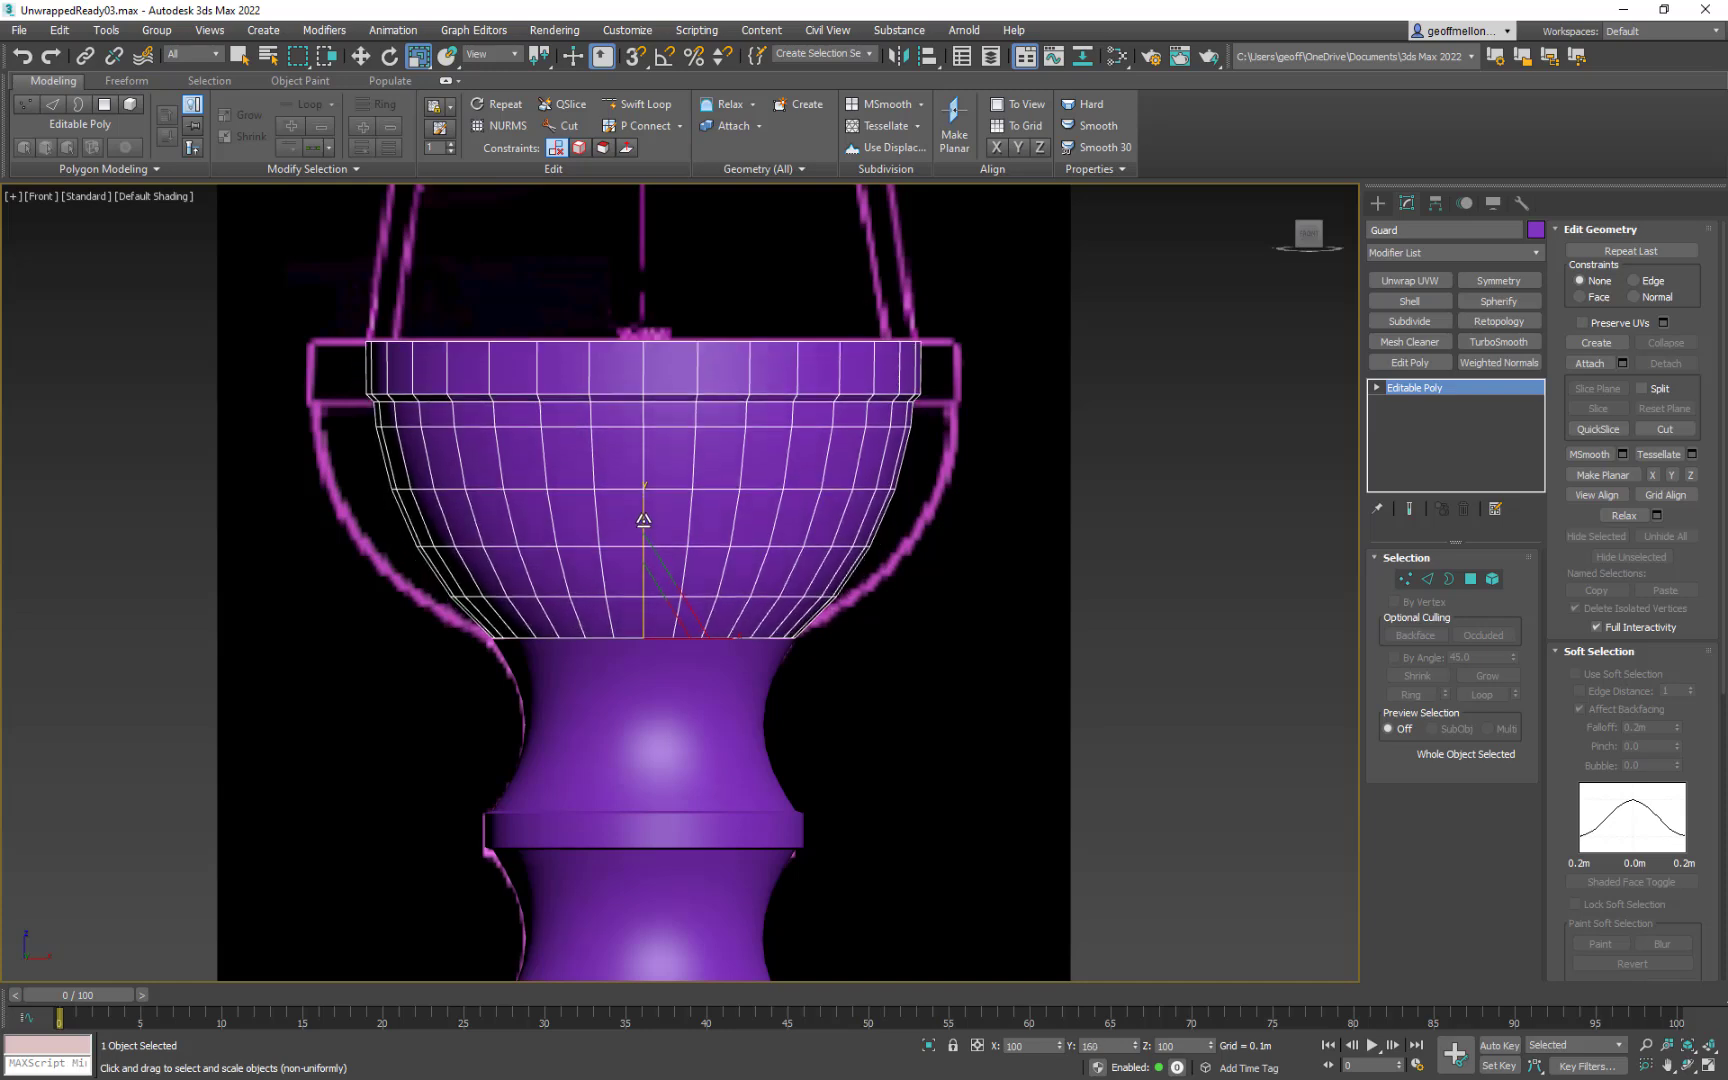
mouse_move(804, 708)
middle_mouse_down()
mouse_move(768, 725)
mouse_move(806, 687)
mouse_move(800, 712)
middle_mouse_up()
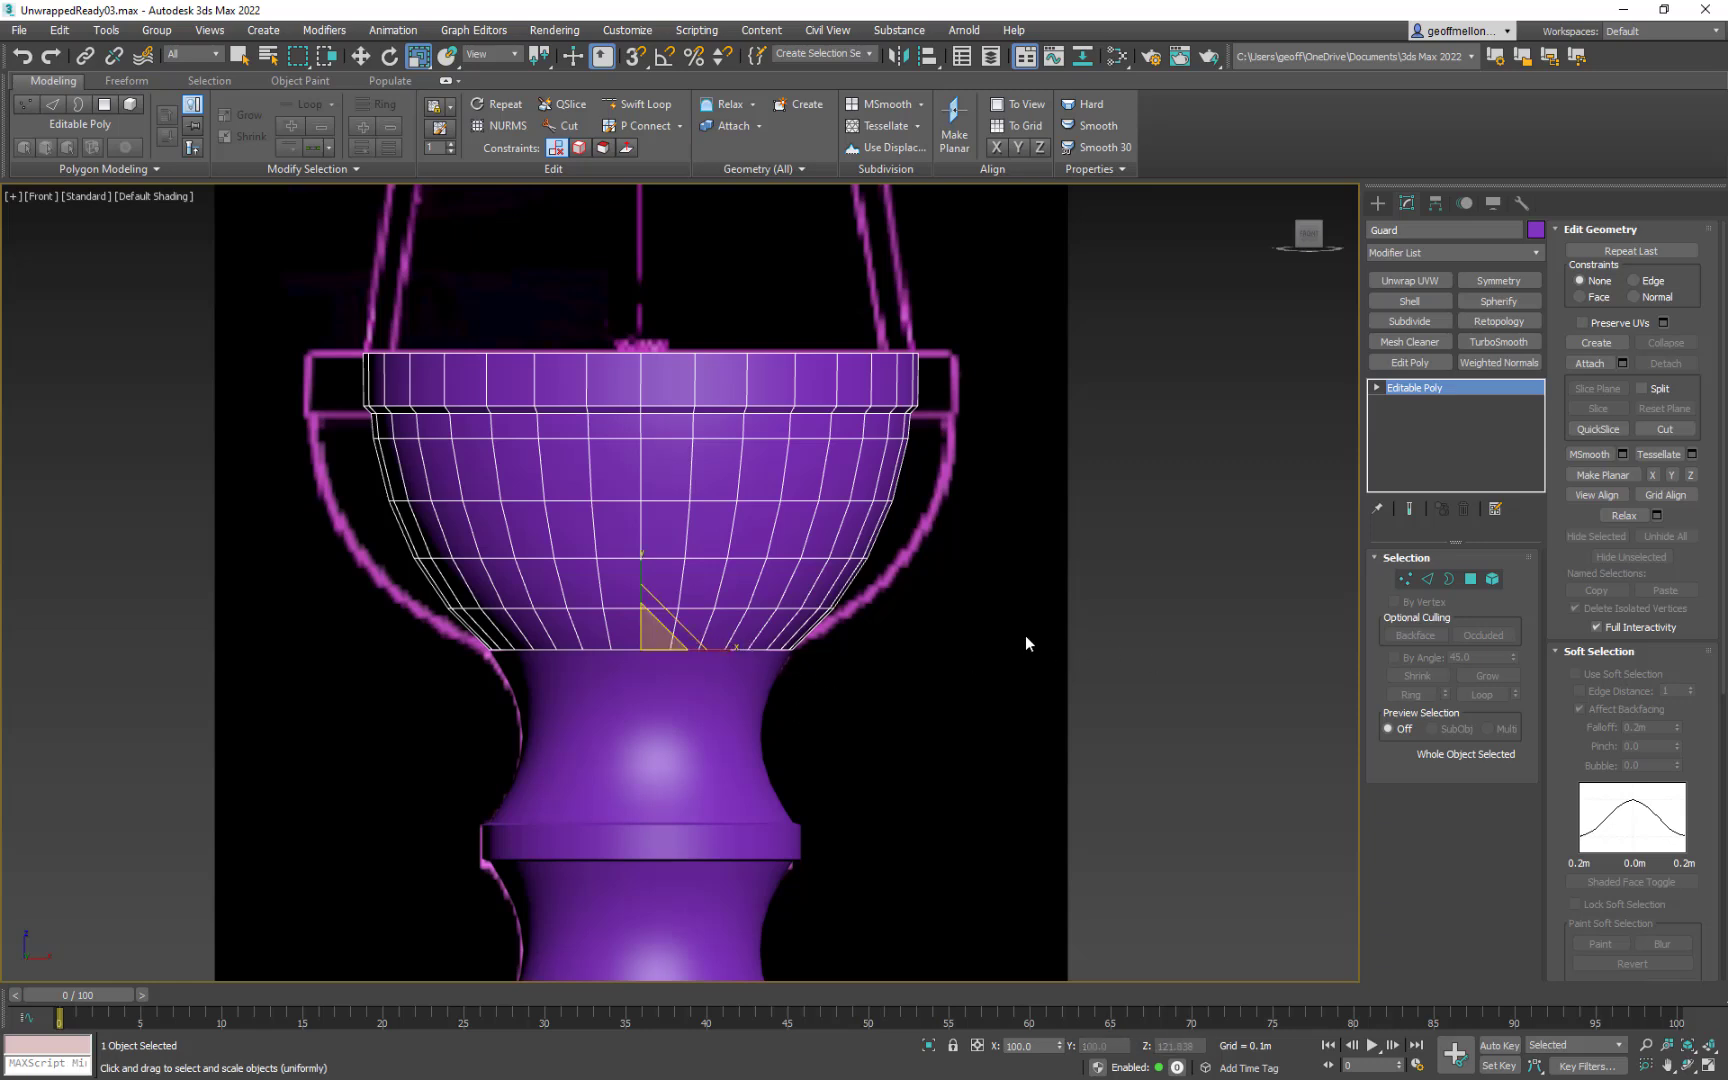
middle_click_drag(1025, 636, 1012, 647)
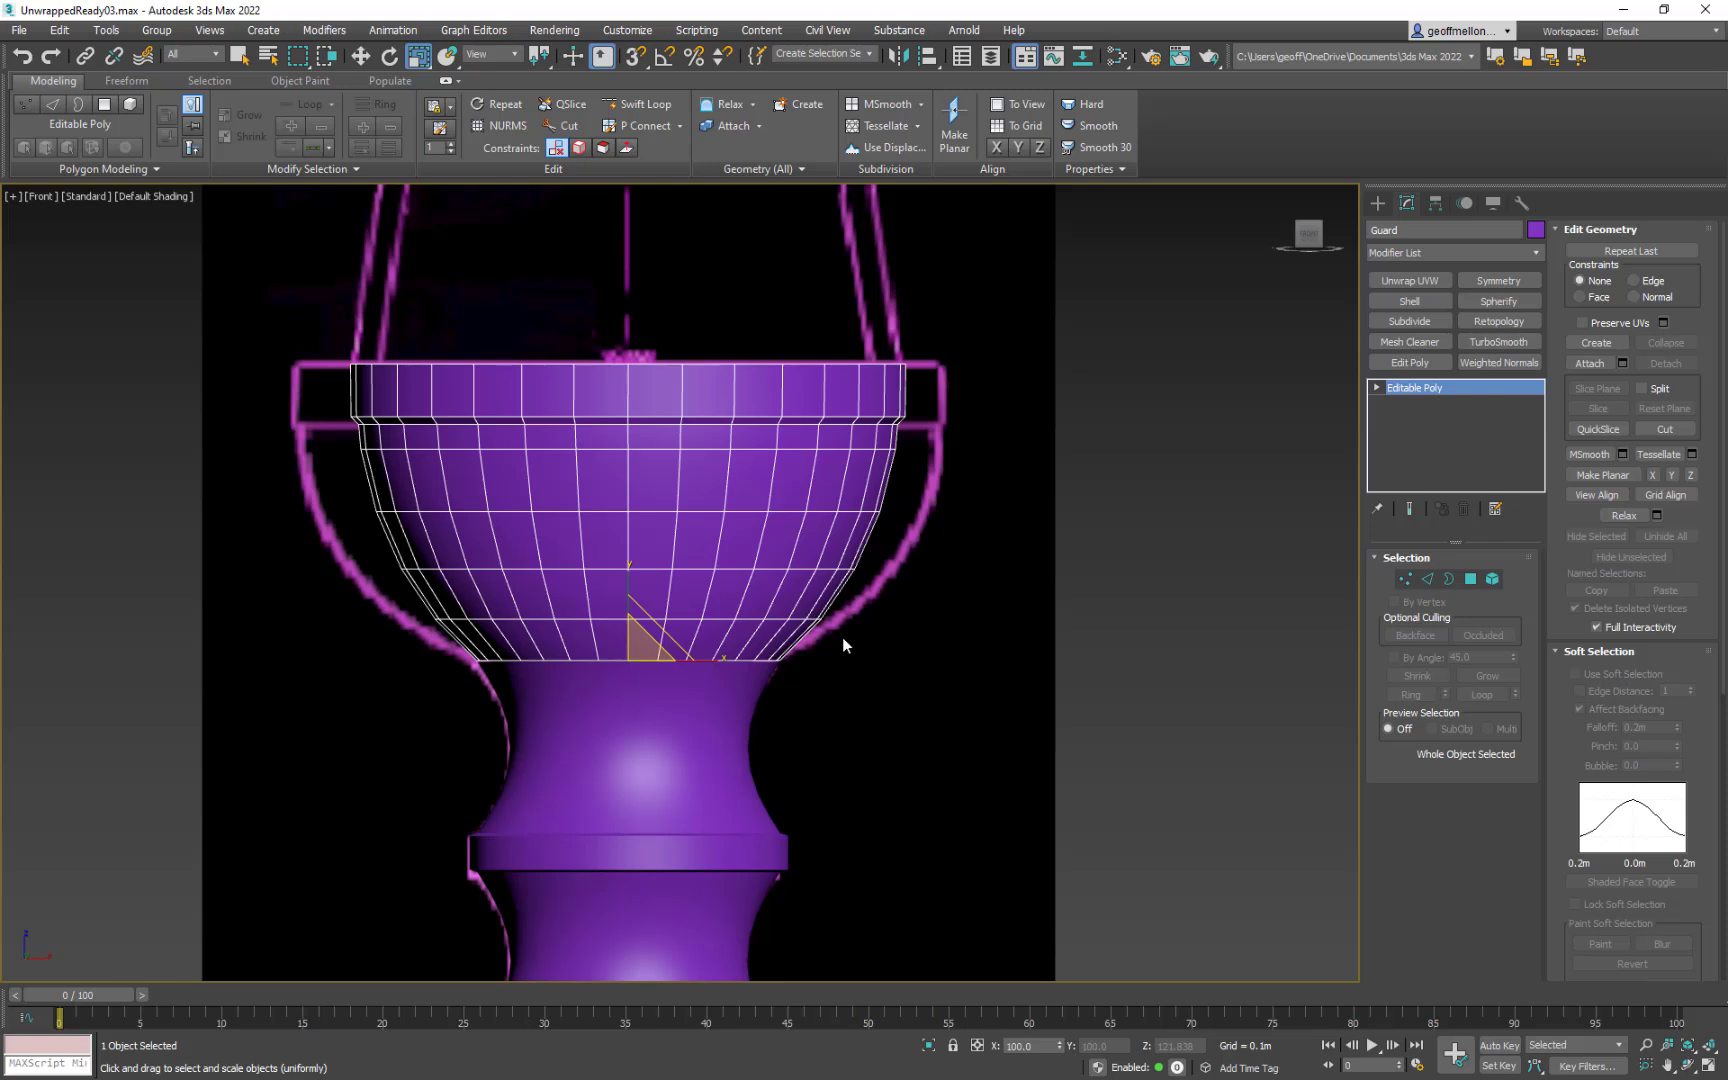
middle_click_drag(597, 675, 533, 667)
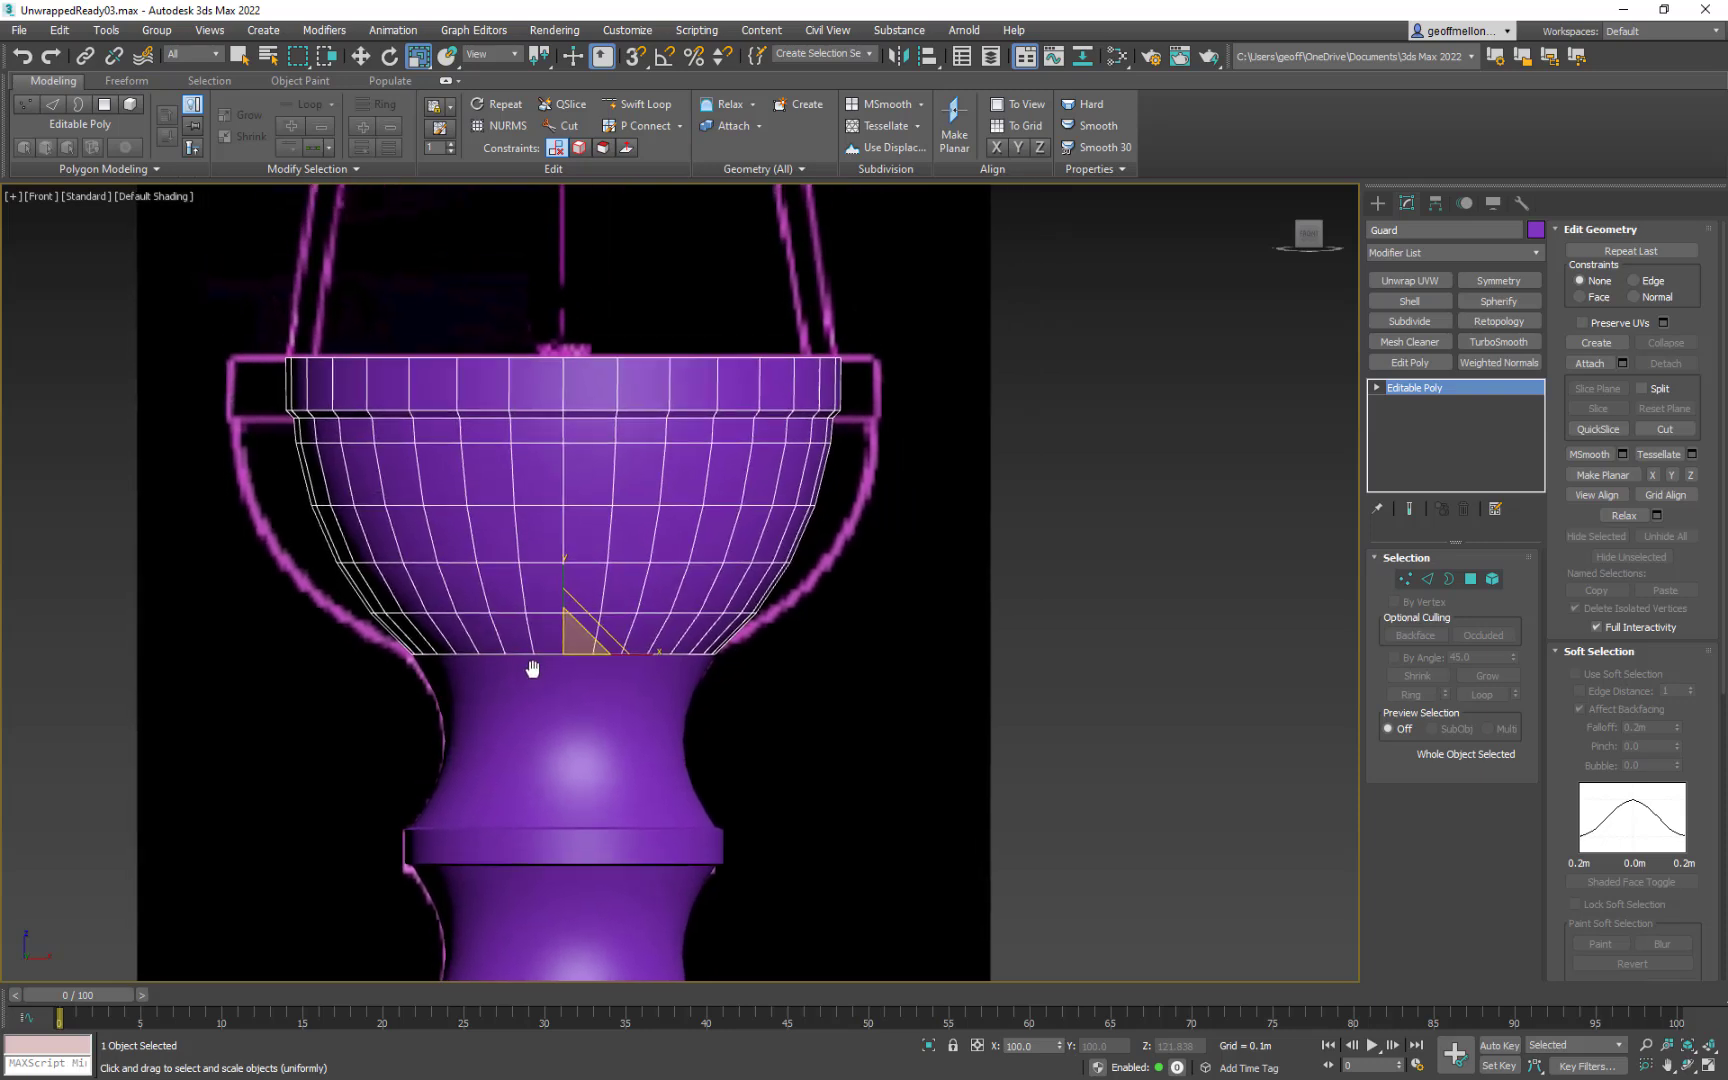
Step: Select all guard vertices above the bottom ring and scale them outward along X to match the reference outline, using see-through display
left_click(1404, 580)
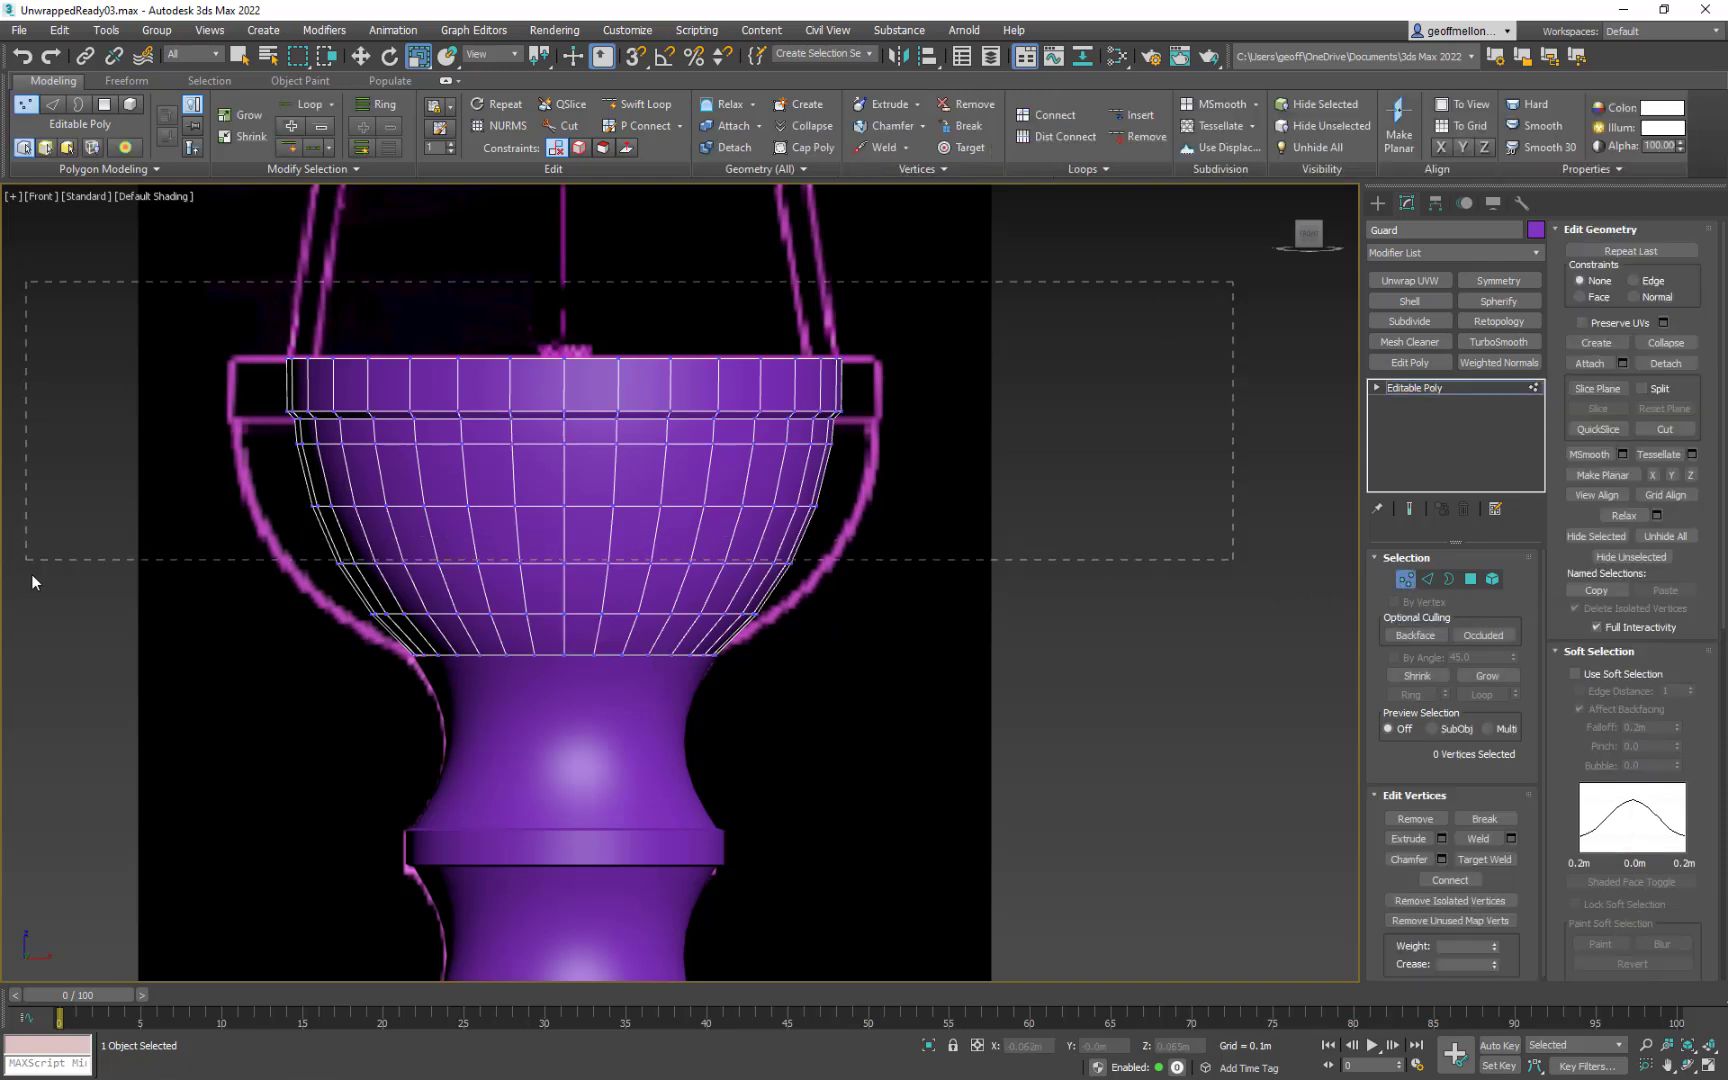
left_click_drag(49, 634, 48, 634)
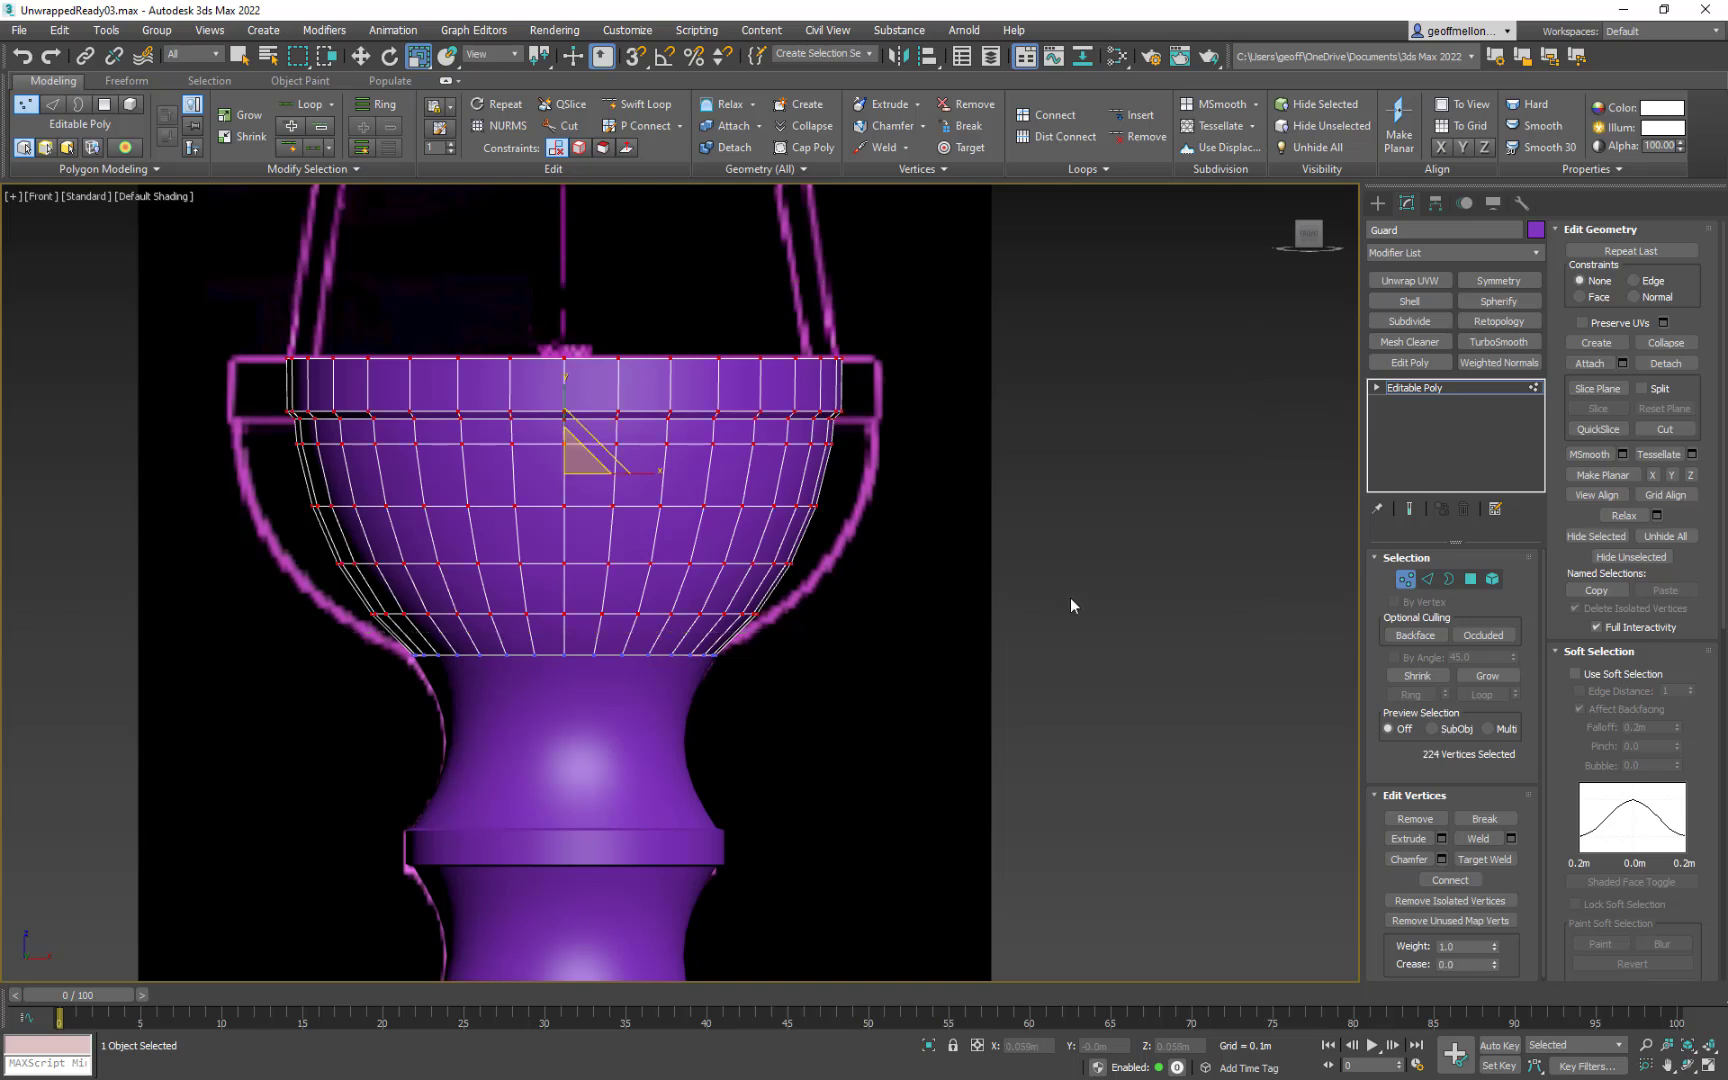
left_click_drag(636, 473, 664, 481)
key("alt+x")
mouse_move(752, 498)
middle_mouse_down()
mouse_move(744, 484)
mouse_move(774, 483)
middle_mouse_up()
left_click_drag(668, 458, 669, 459)
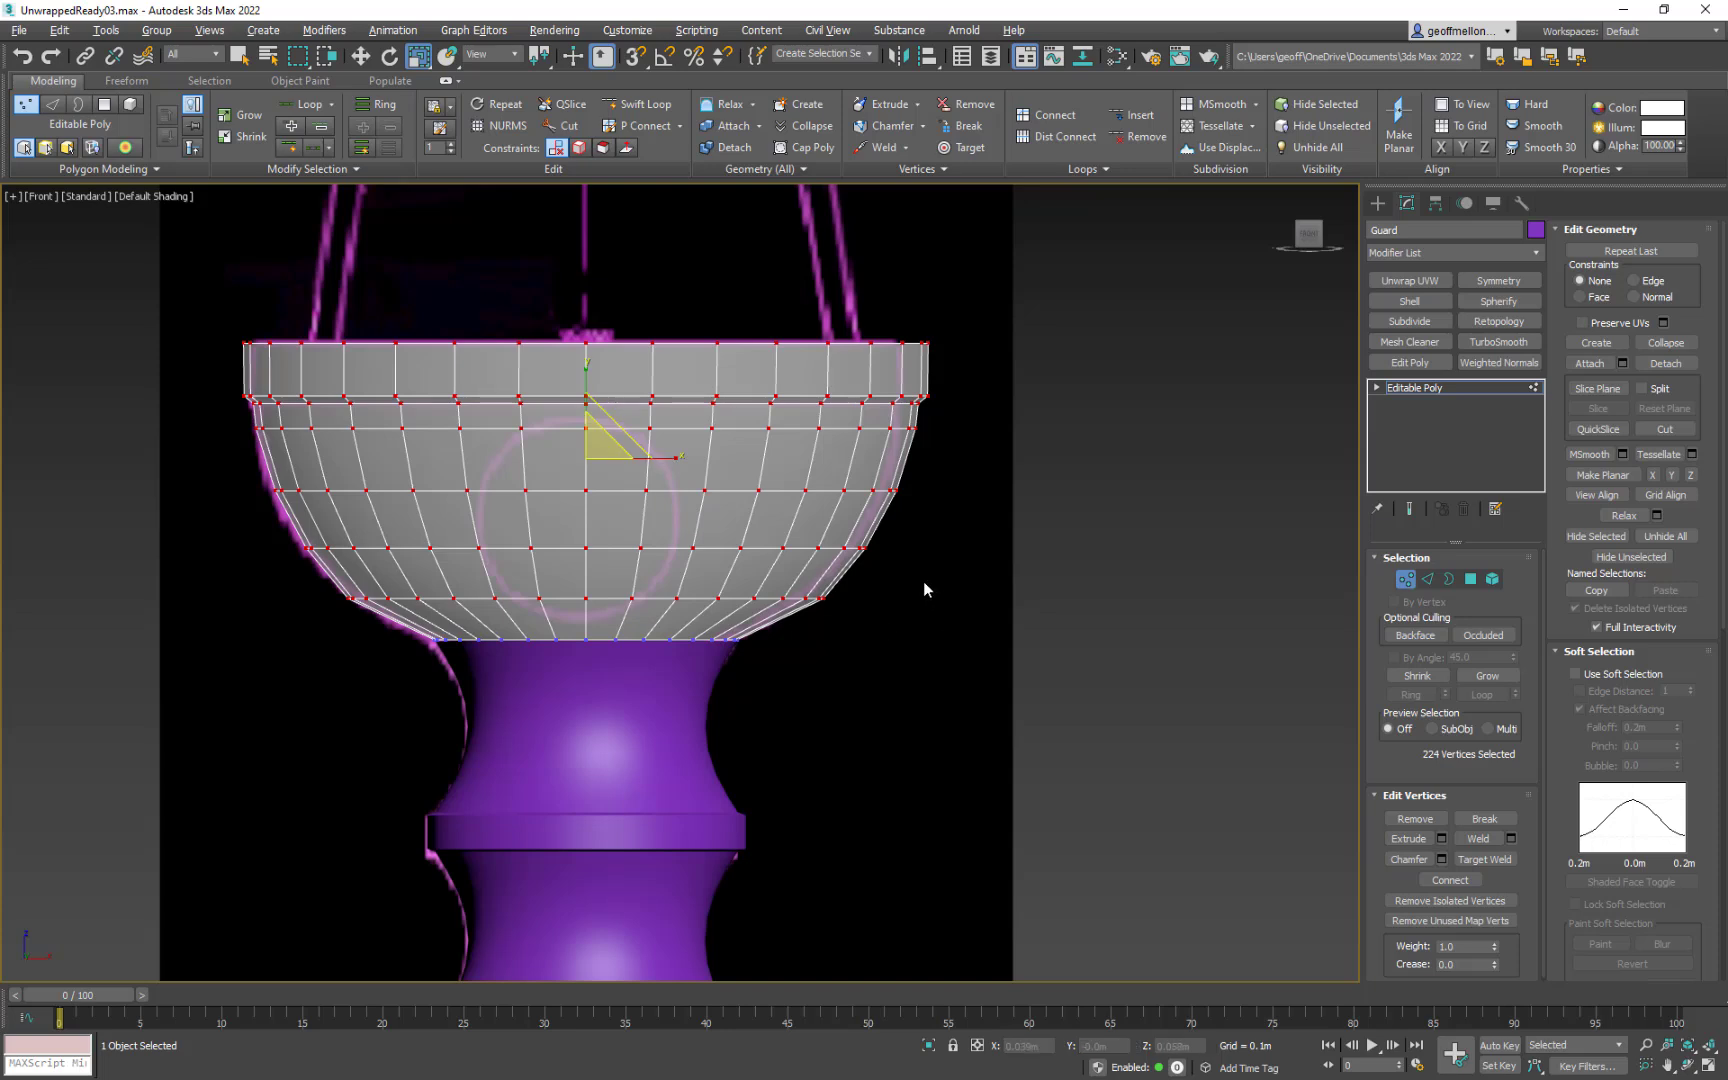
Step: Scale the guard's second-lowest vertex ring to about 96% along X to follow the reference curve, and turn off see-through display
left_click_drag(337, 620, 336, 621)
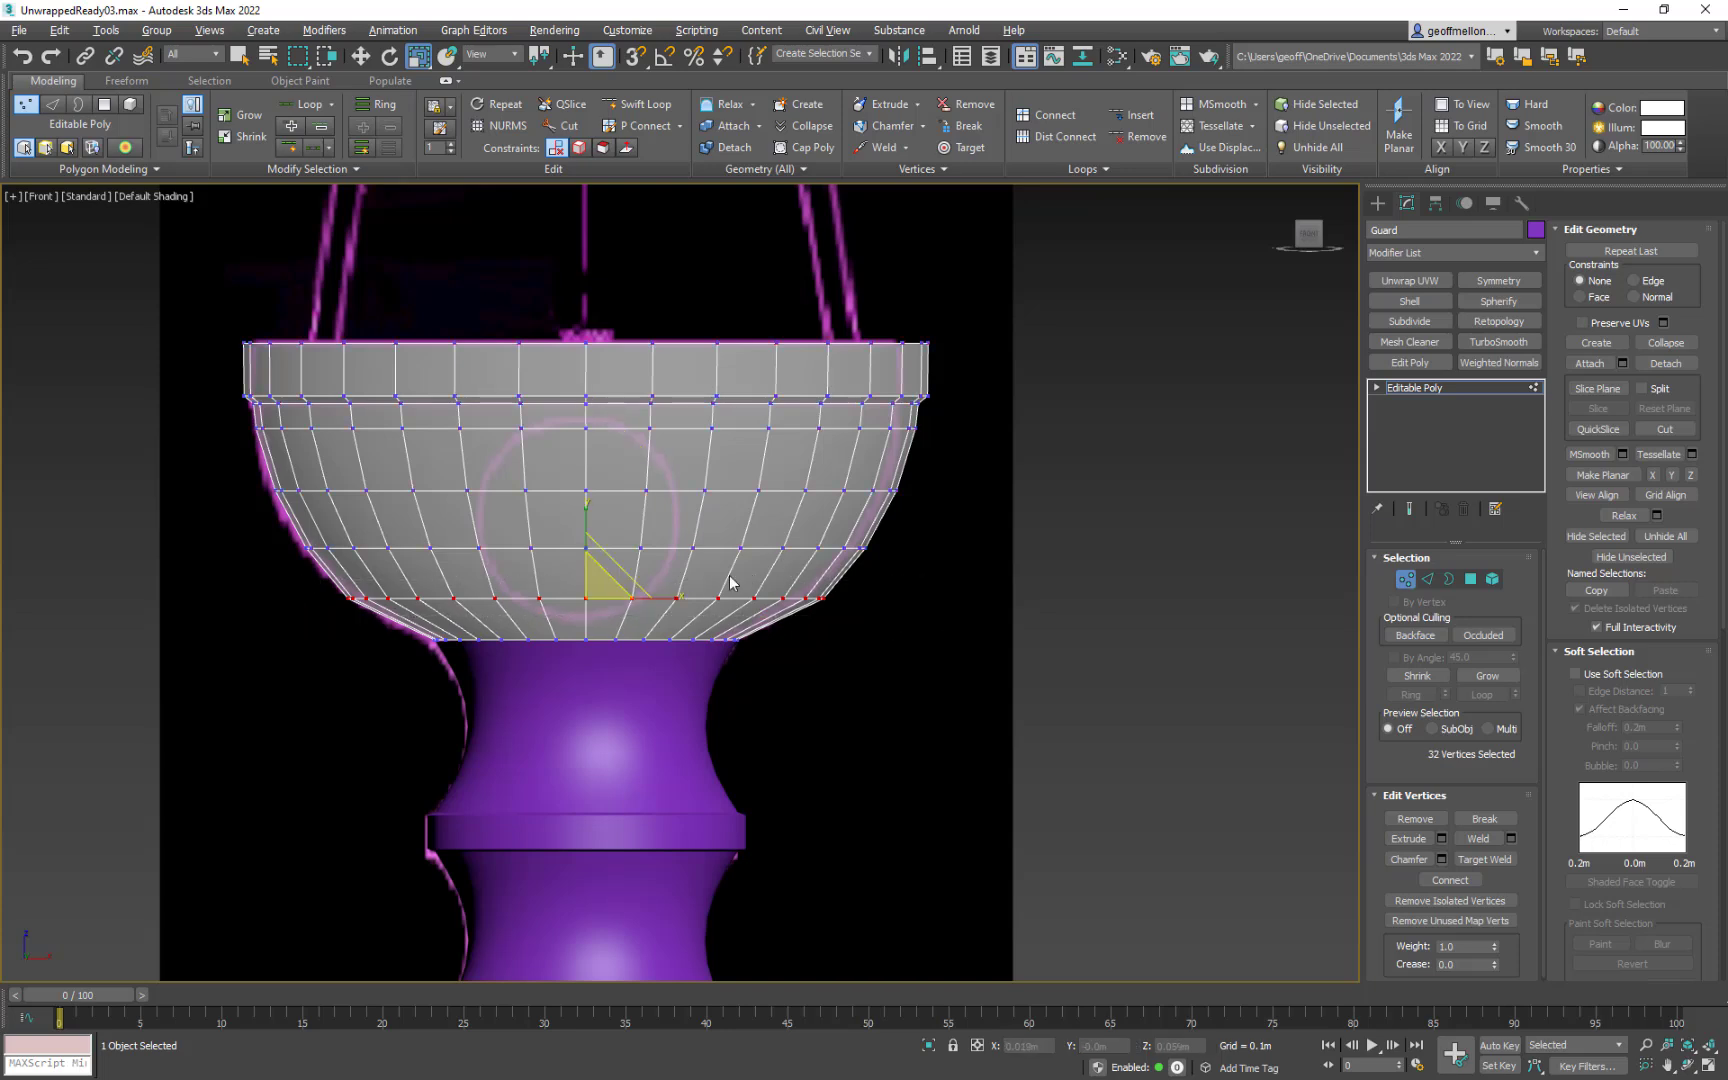
left_click_drag(666, 596, 662, 596)
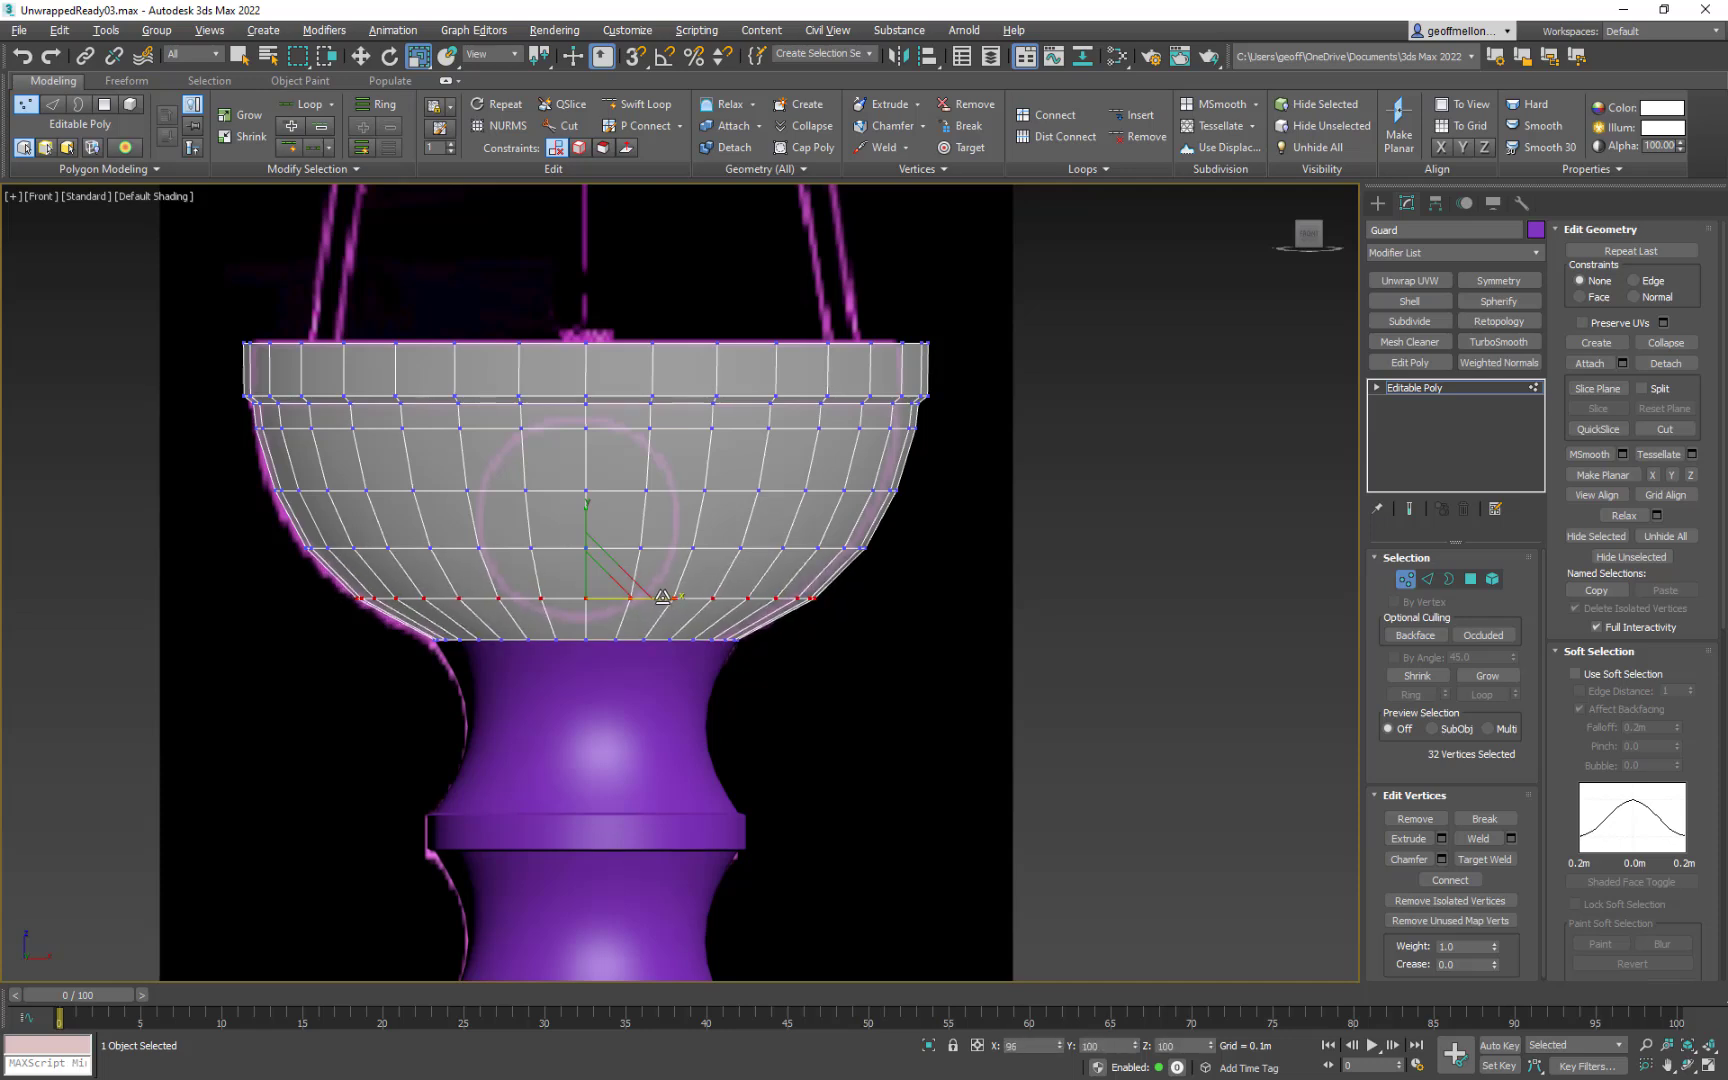
scroll(899, 586, "down", 5)
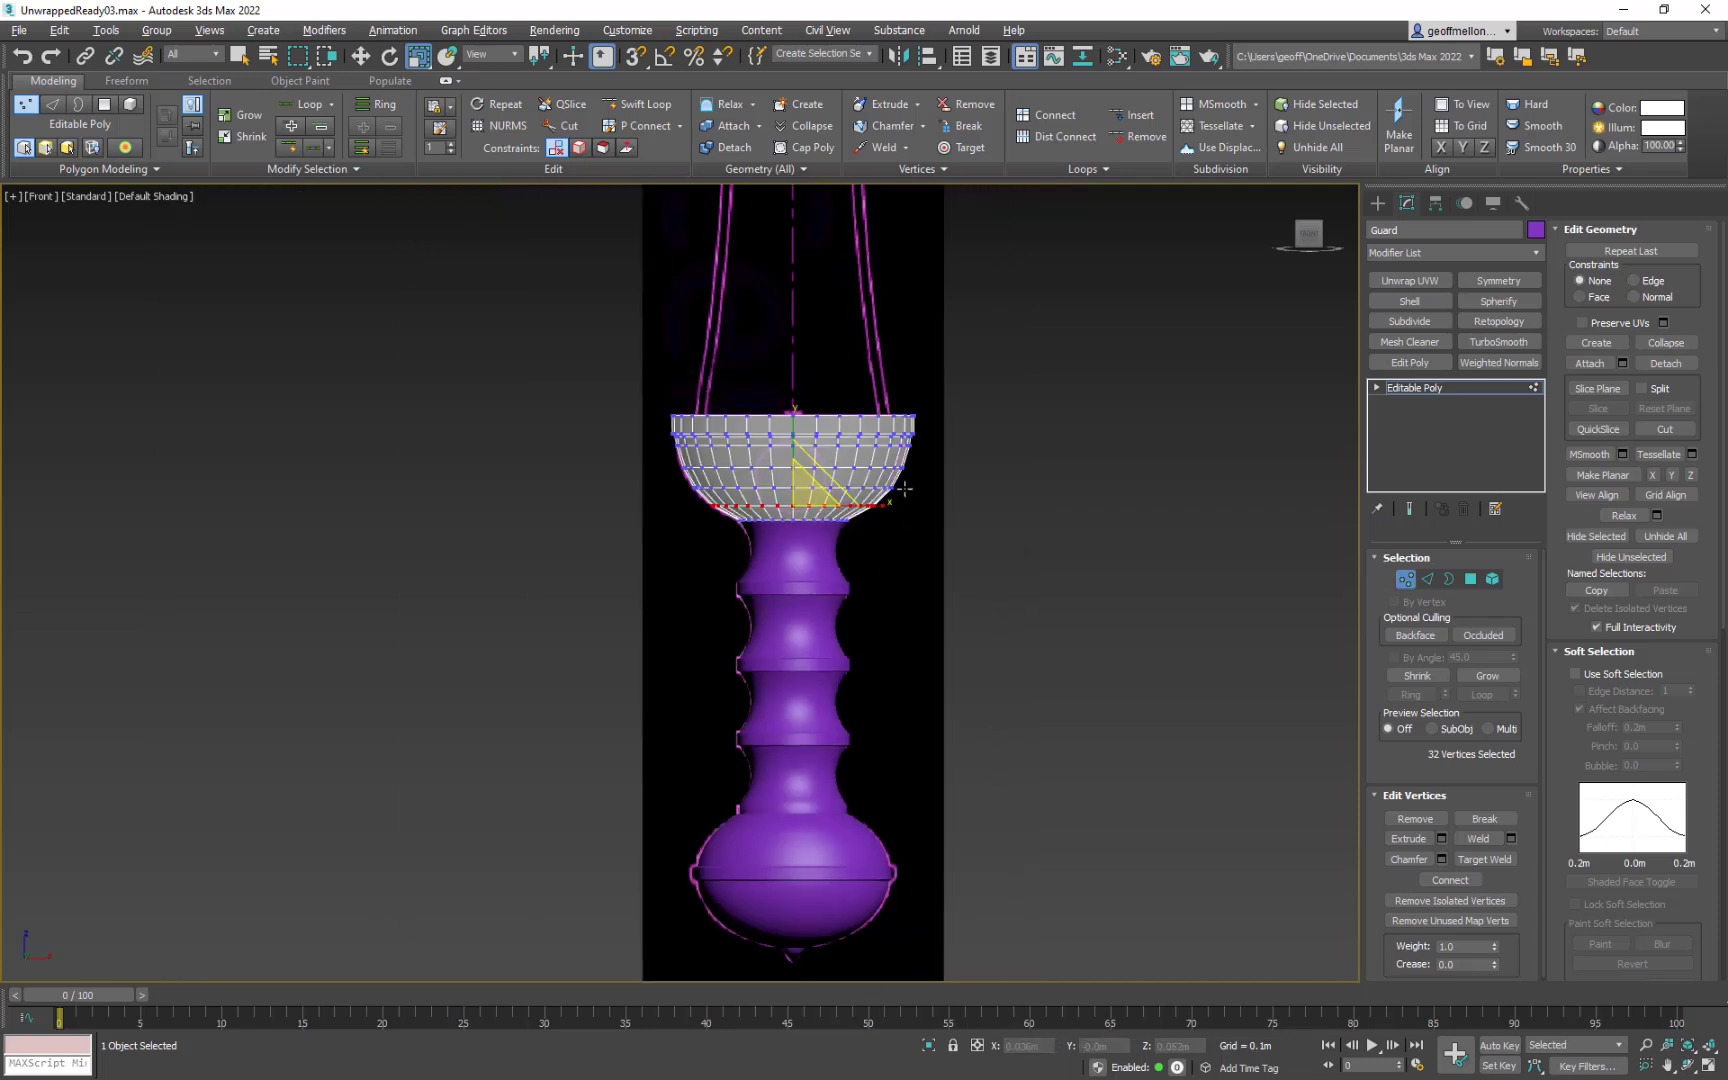
mouse_move(904, 489)
middle_mouse_down()
mouse_move(799, 474)
mouse_move(812, 463)
middle_mouse_up()
key("alt+x")
Step: Switch the guard from vertex to border editing and select the open border around its upper rim
mouse_move(879, 523)
middle_mouse_down("alt")
mouse_move(995, 537)
mouse_move(829, 602)
mouse_move(845, 490)
mouse_move(921, 428)
mouse_move(875, 390)
mouse_move(849, 494)
mouse_move(1014, 610)
mouse_move(864, 609)
mouse_move(891, 509)
mouse_move(918, 556)
mouse_move(1049, 526)
mouse_move(945, 462)
mouse_move(875, 522)
mouse_move(861, 617)
mouse_move(922, 552)
mouse_move(906, 513)
mouse_move(925, 531)
middle_mouse_up("alt")
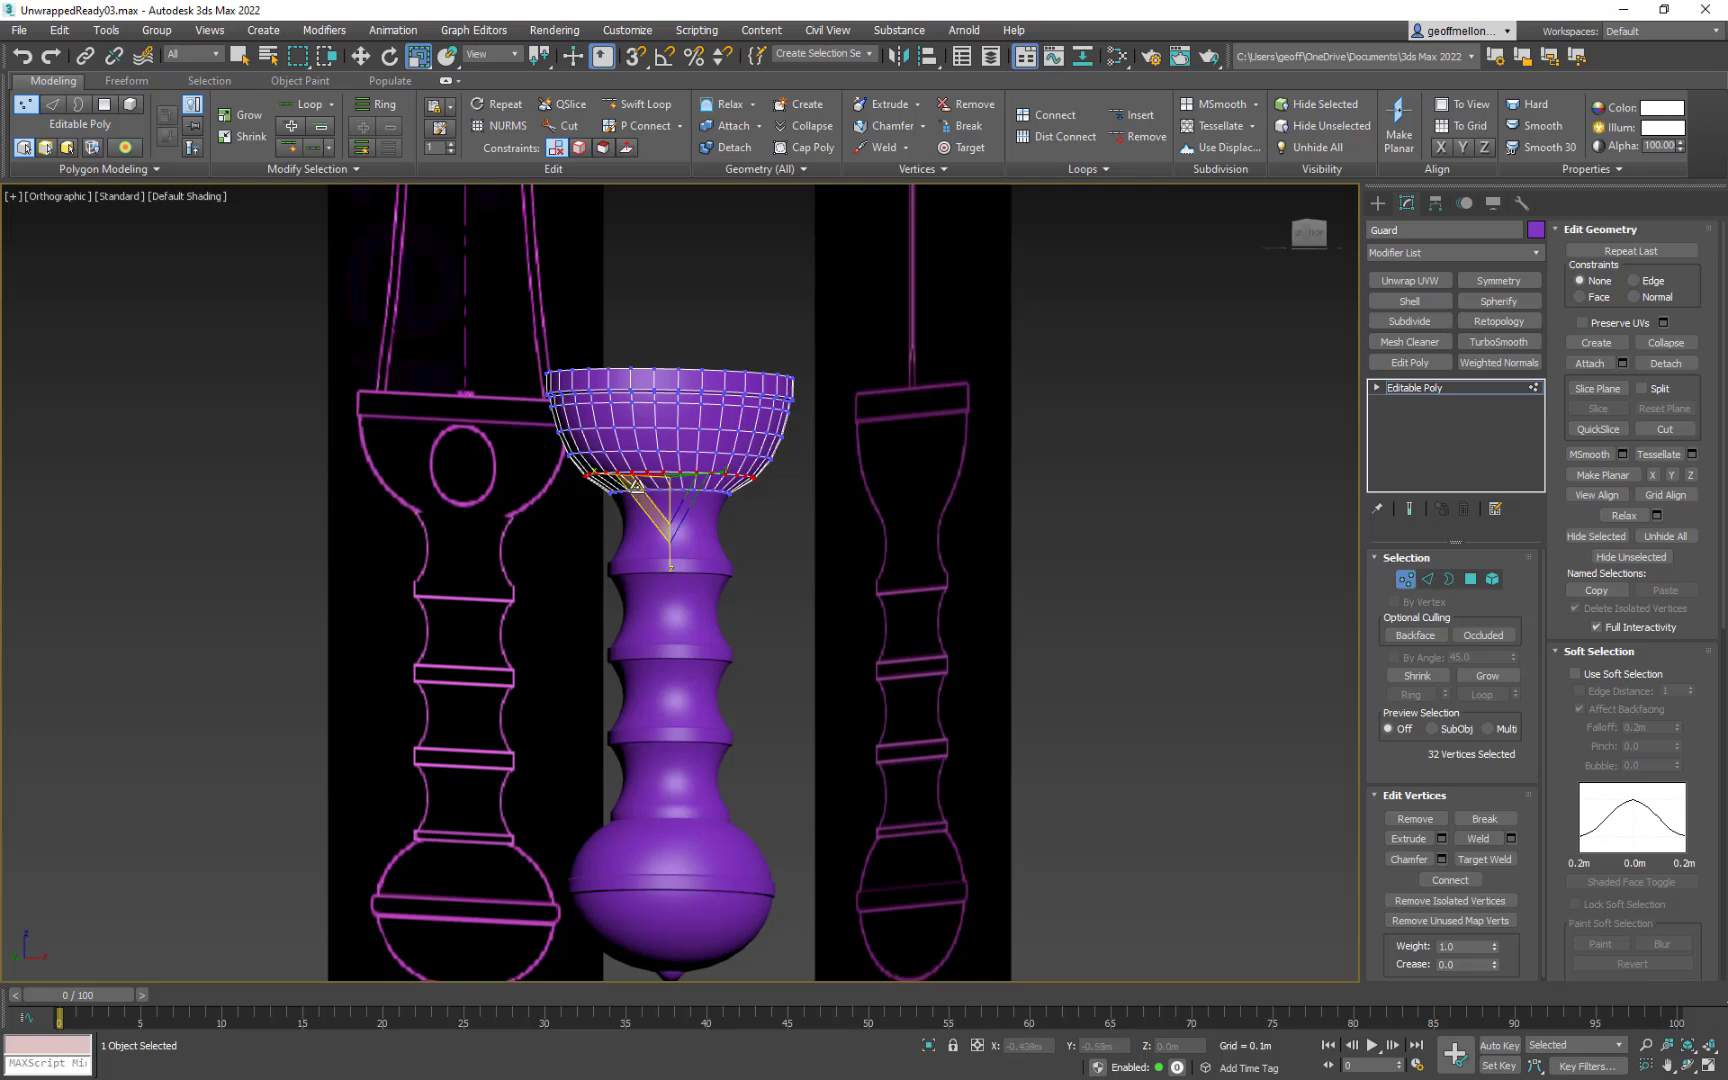
middle_click_drag(726, 455, 662, 455, "alt")
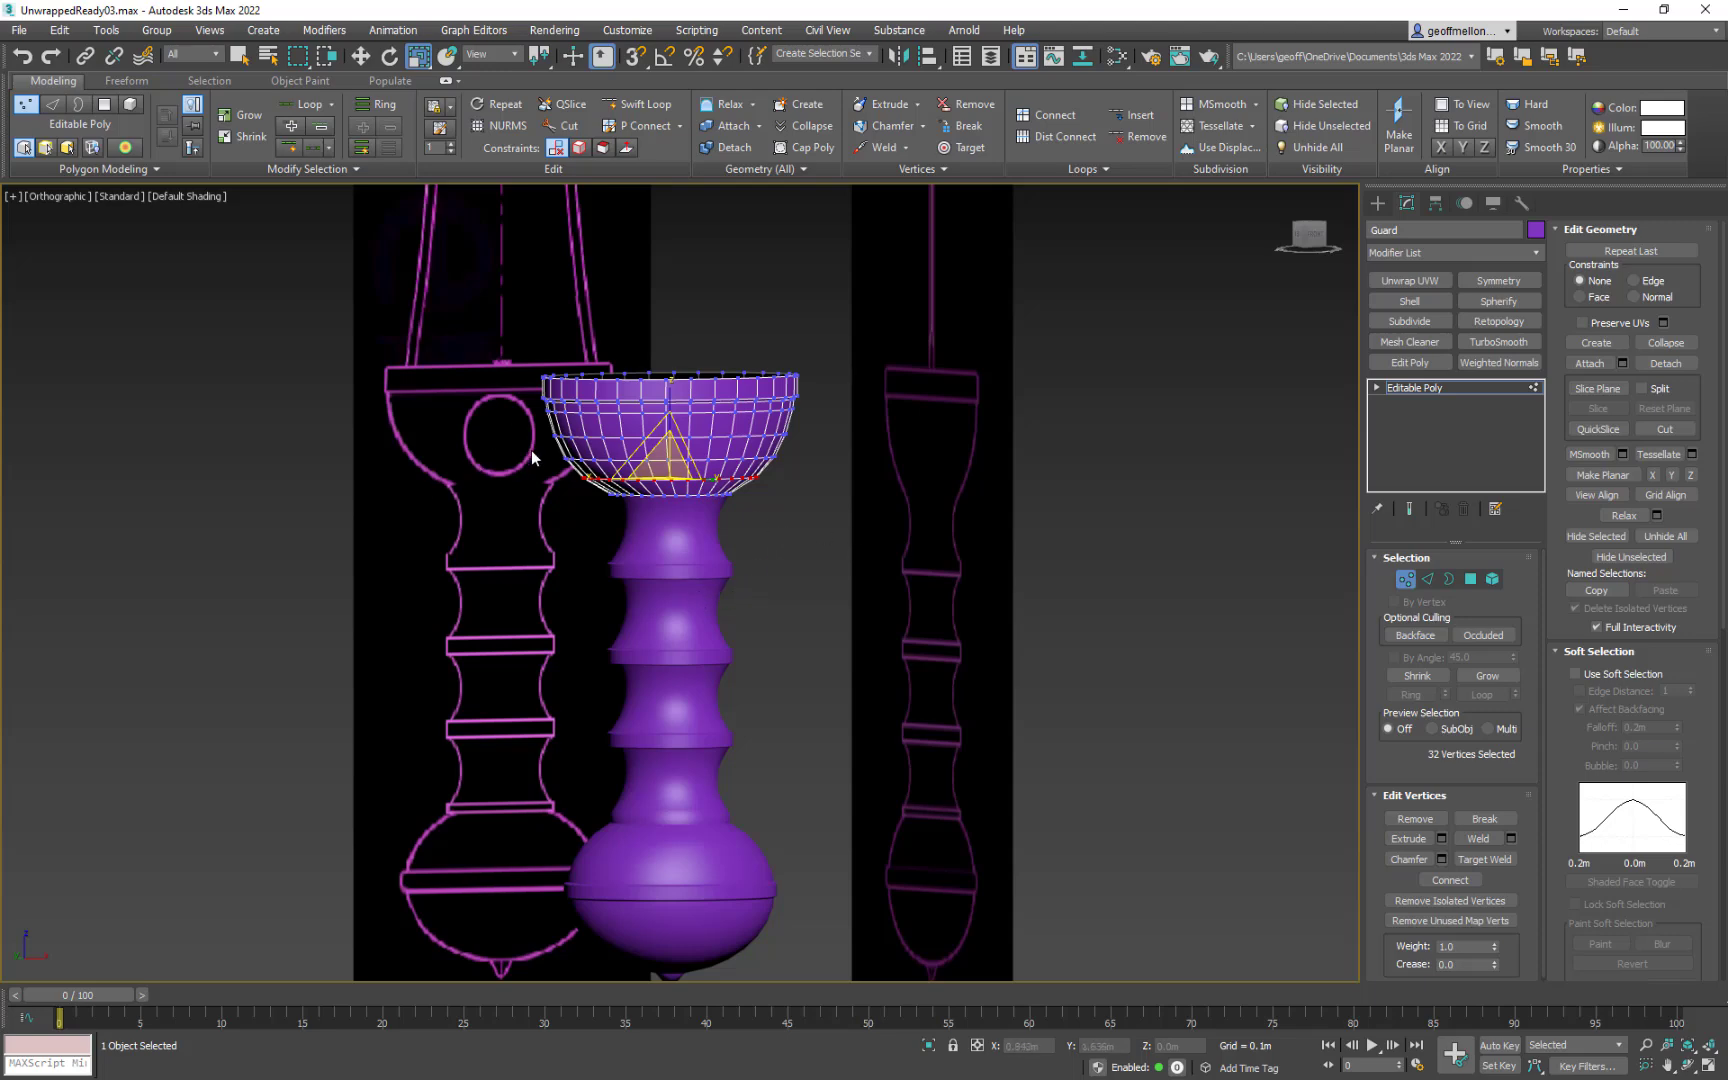
middle_click_drag(690, 420, 760, 600, "alt")
left_click(1405, 579)
left_click(1447, 580)
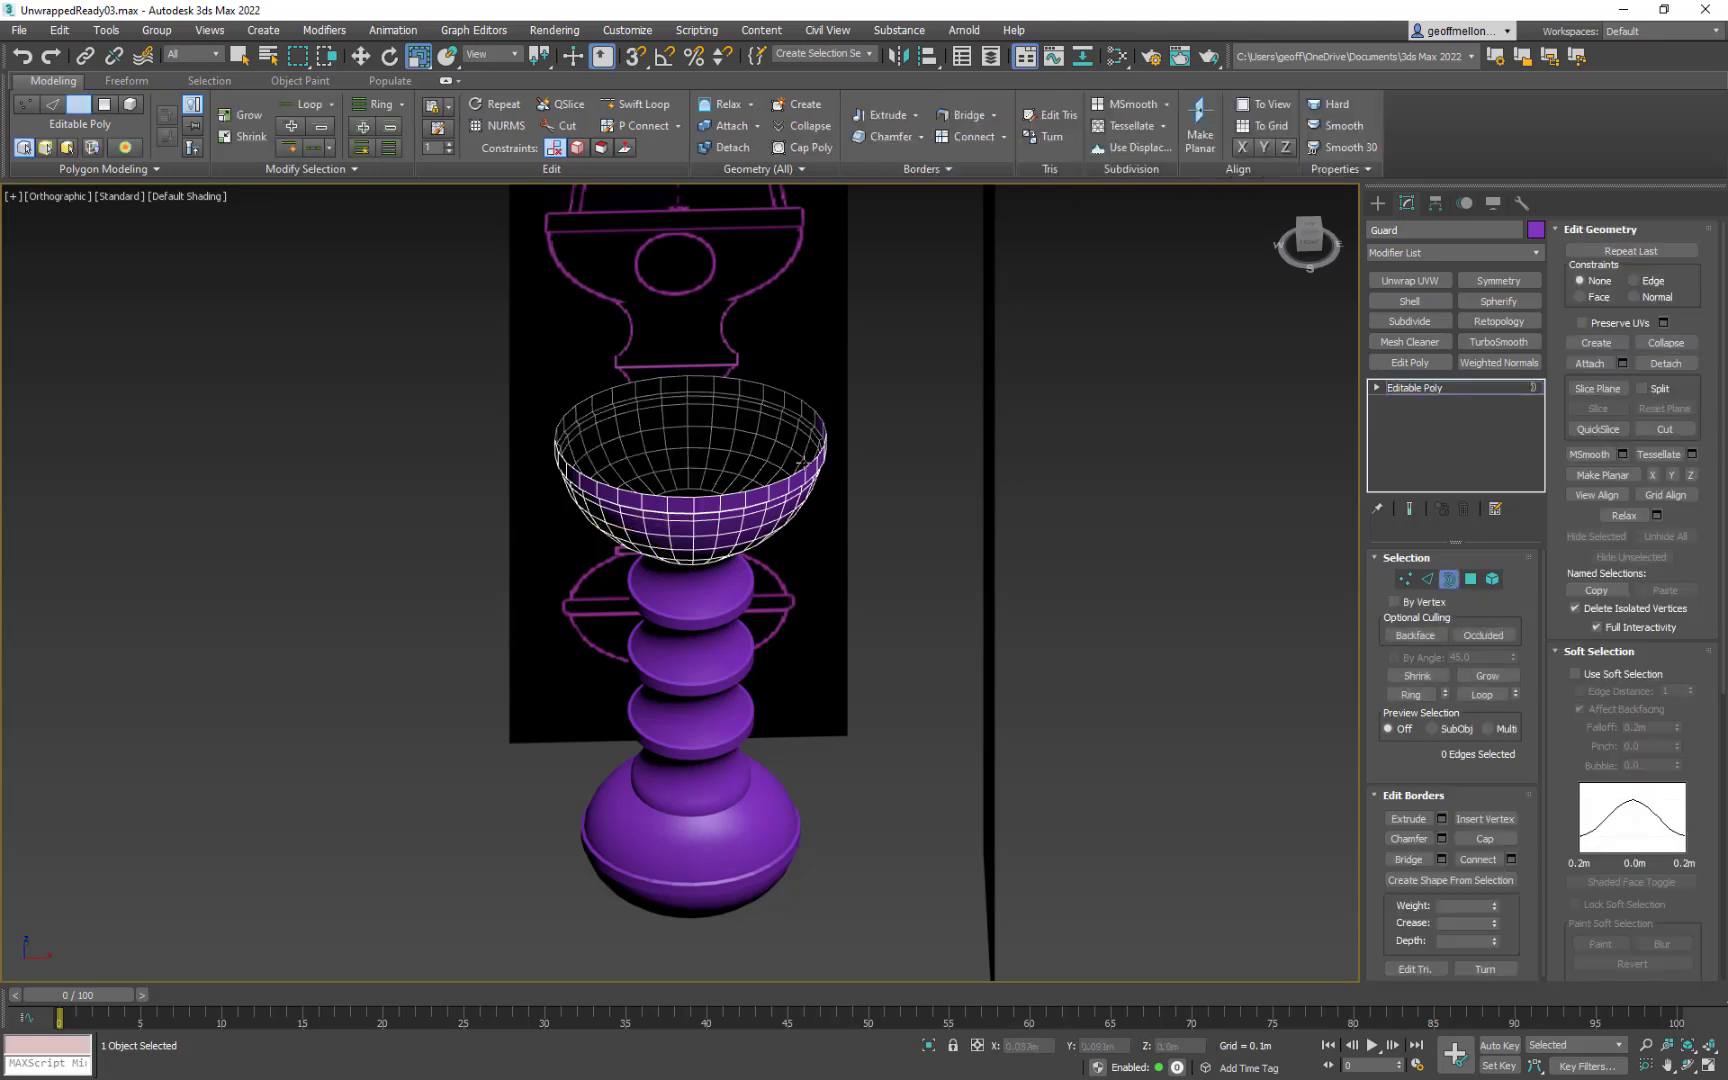
left_click(780, 482)
middle_click_drag(880, 529, 808, 336, "alt")
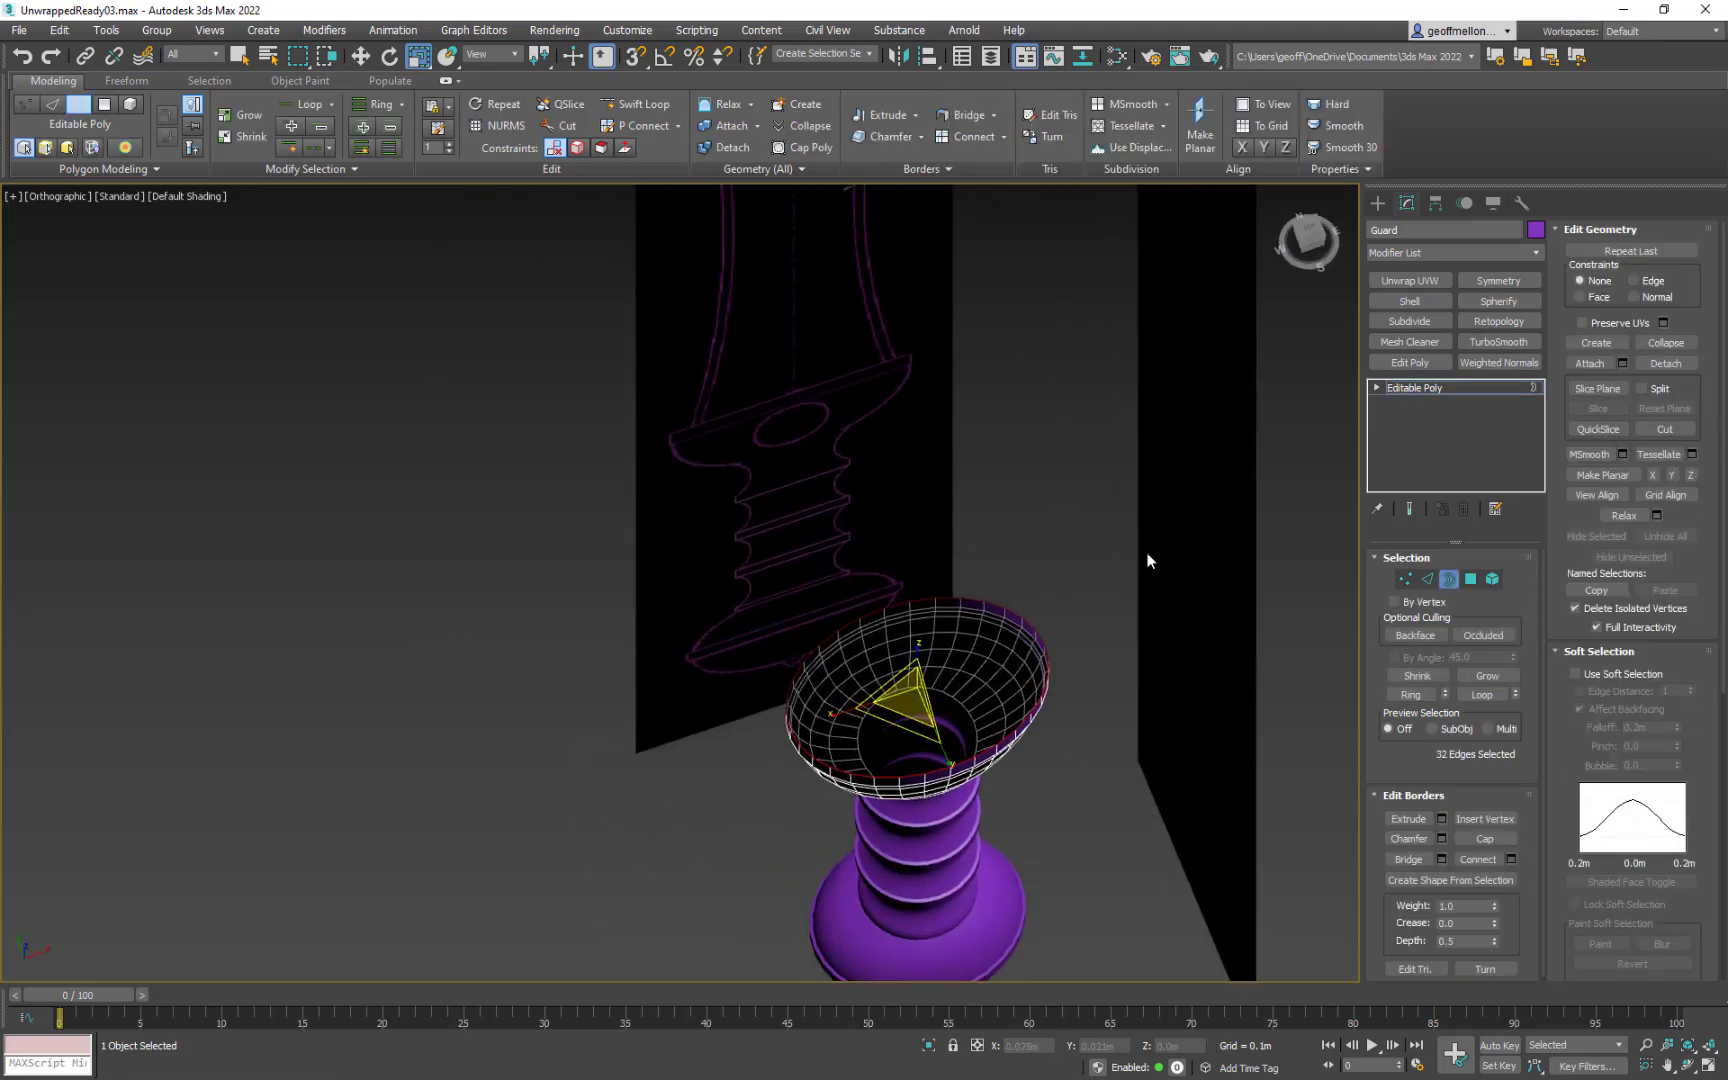
right_click(1135, 463)
Step: Unhide the Box001 blade in the Gladius layer and leave border editing on the guard
left_click(991, 57)
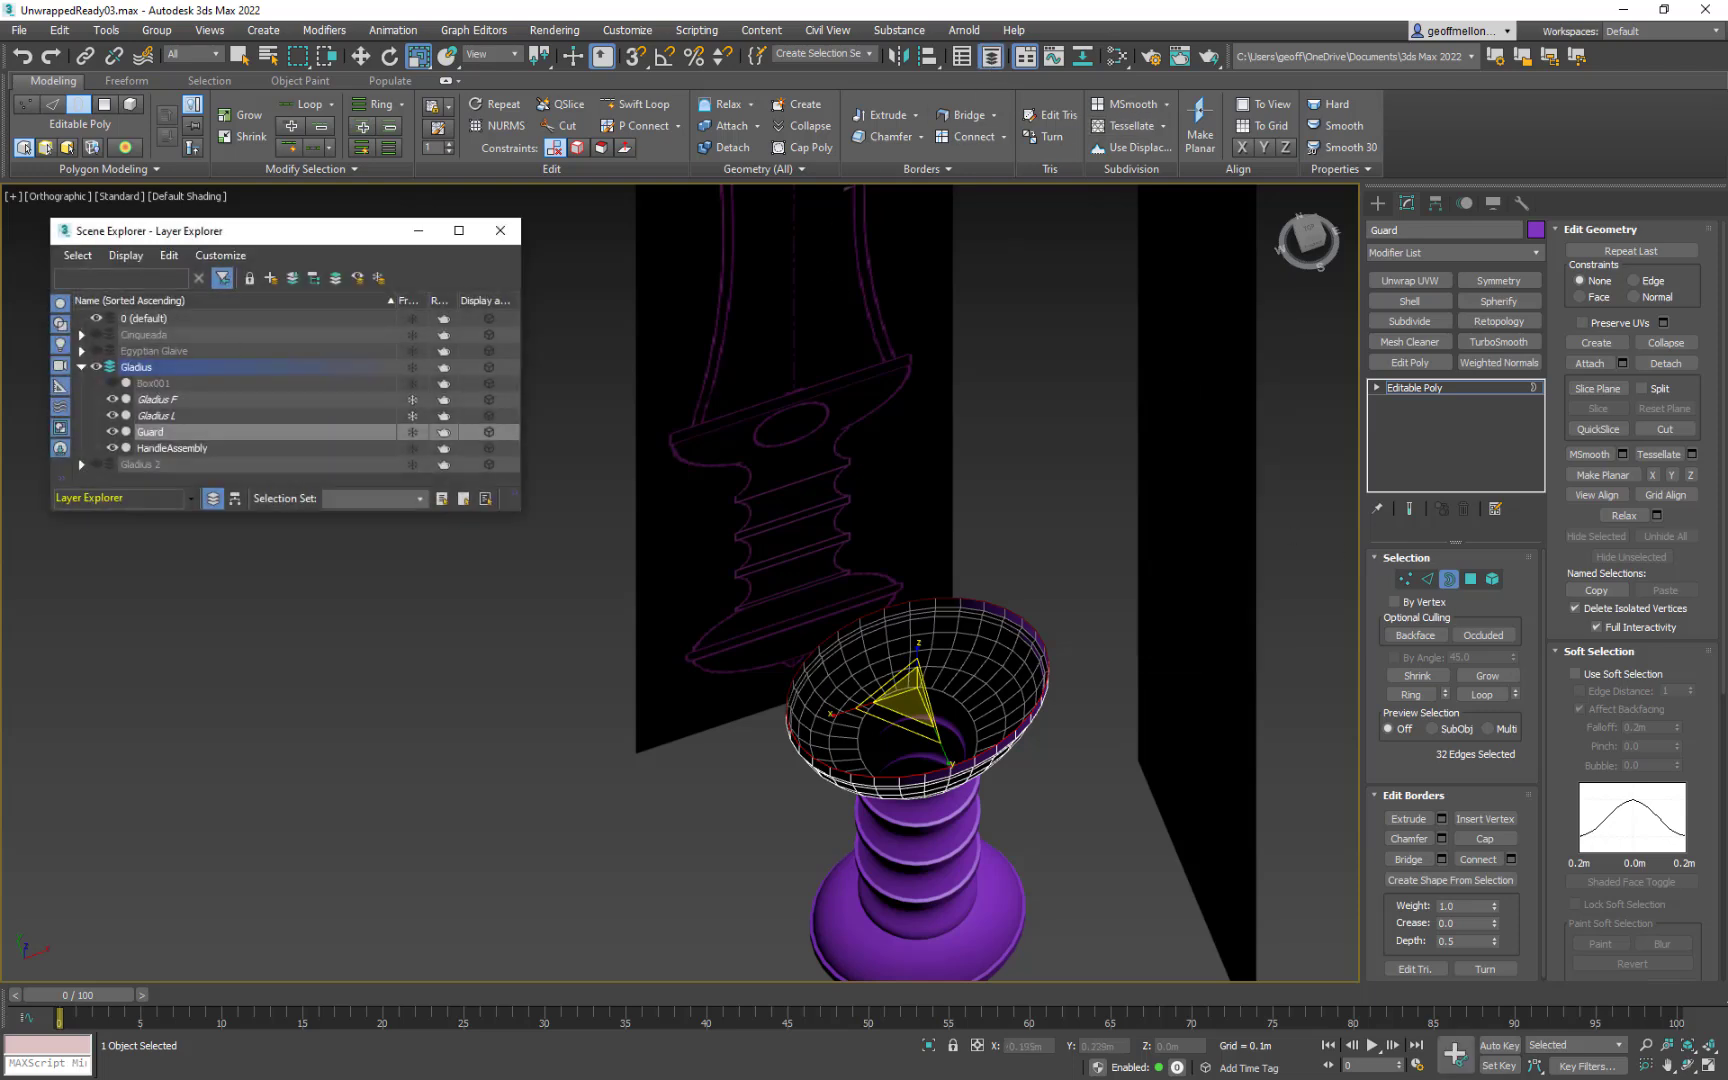
left_click(112, 383)
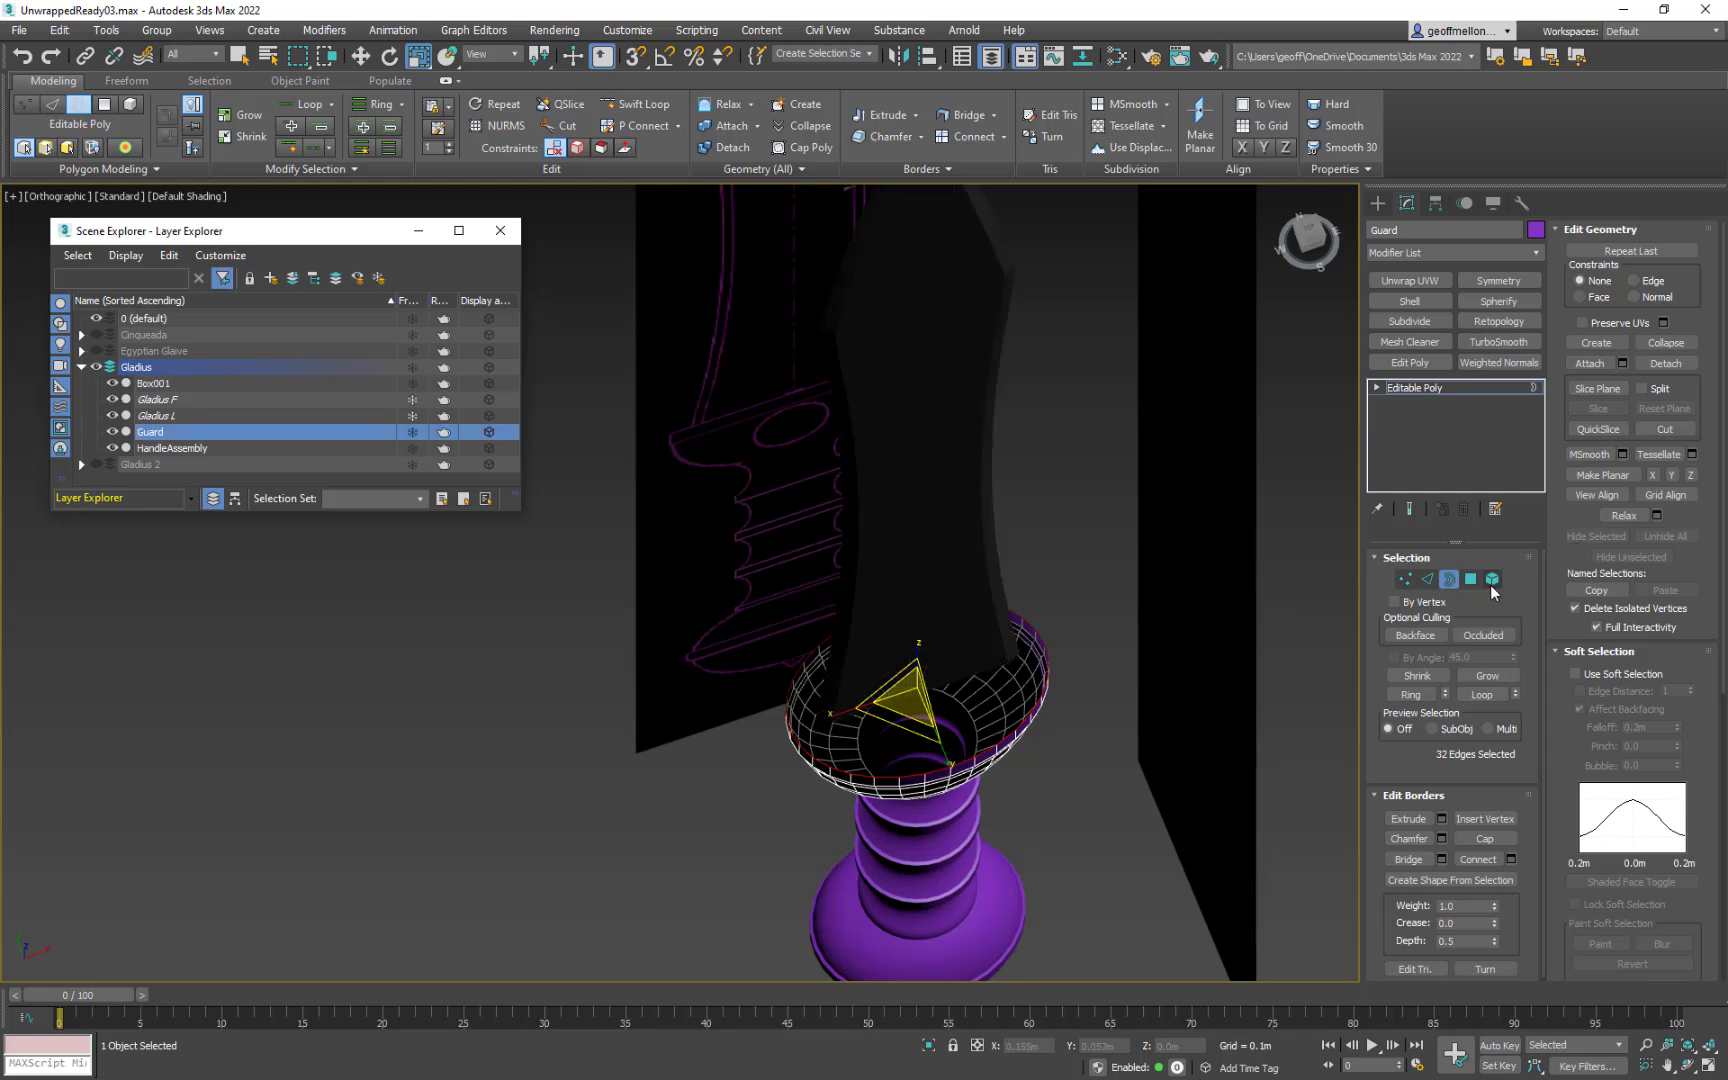
left_click(1450, 583)
Step: Select the Box001 blade and rename it GladiusBlade
left_click(975, 378)
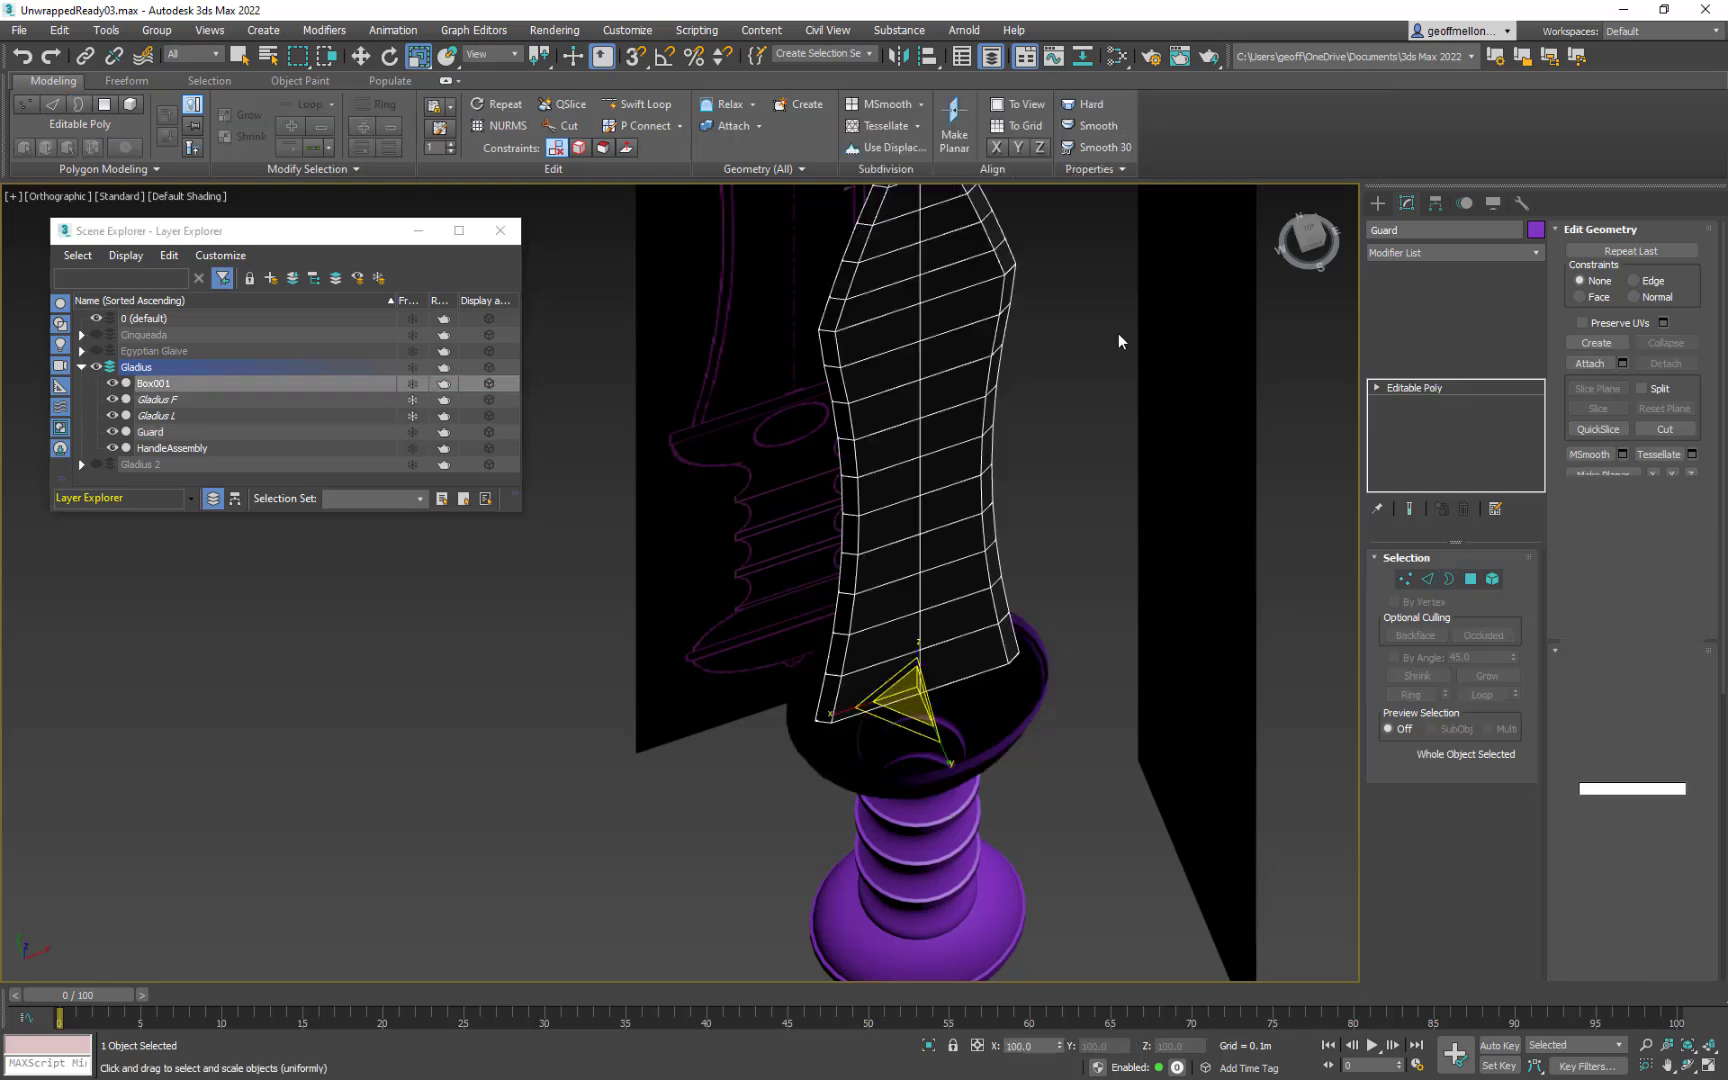
left_click(1430, 231)
type("GladiusBla")
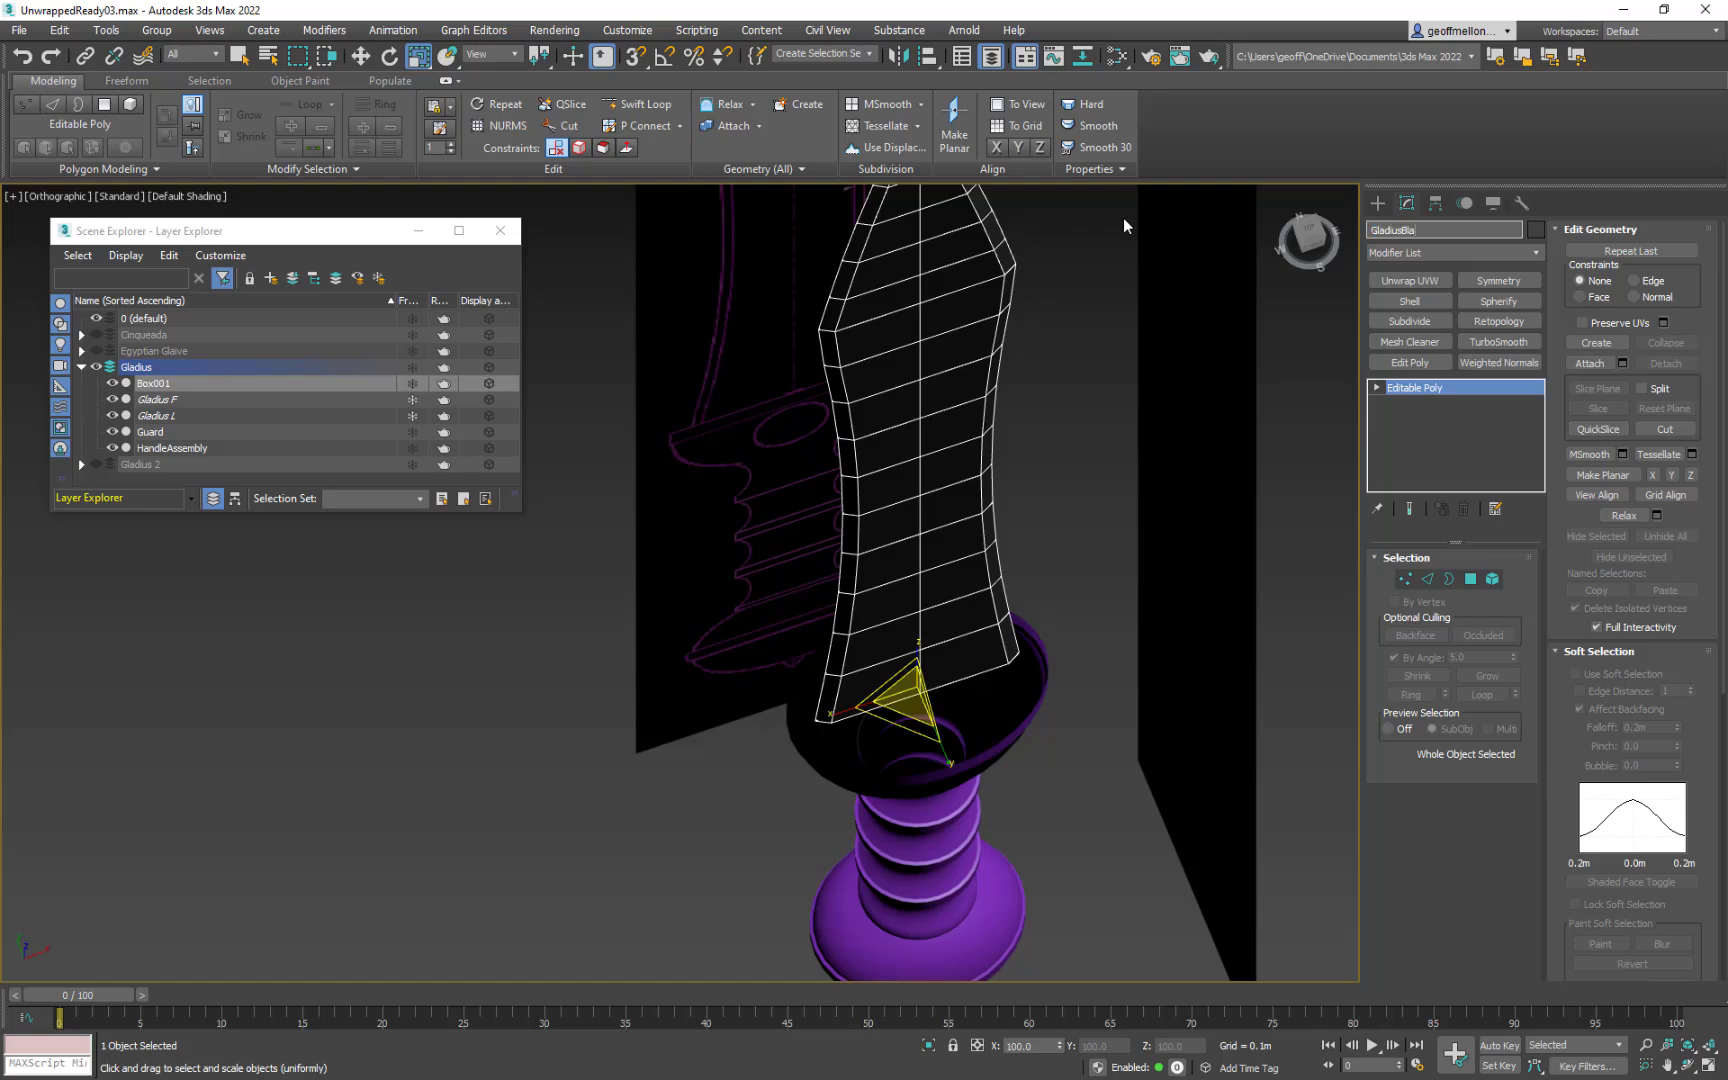
type("de")
key("Return")
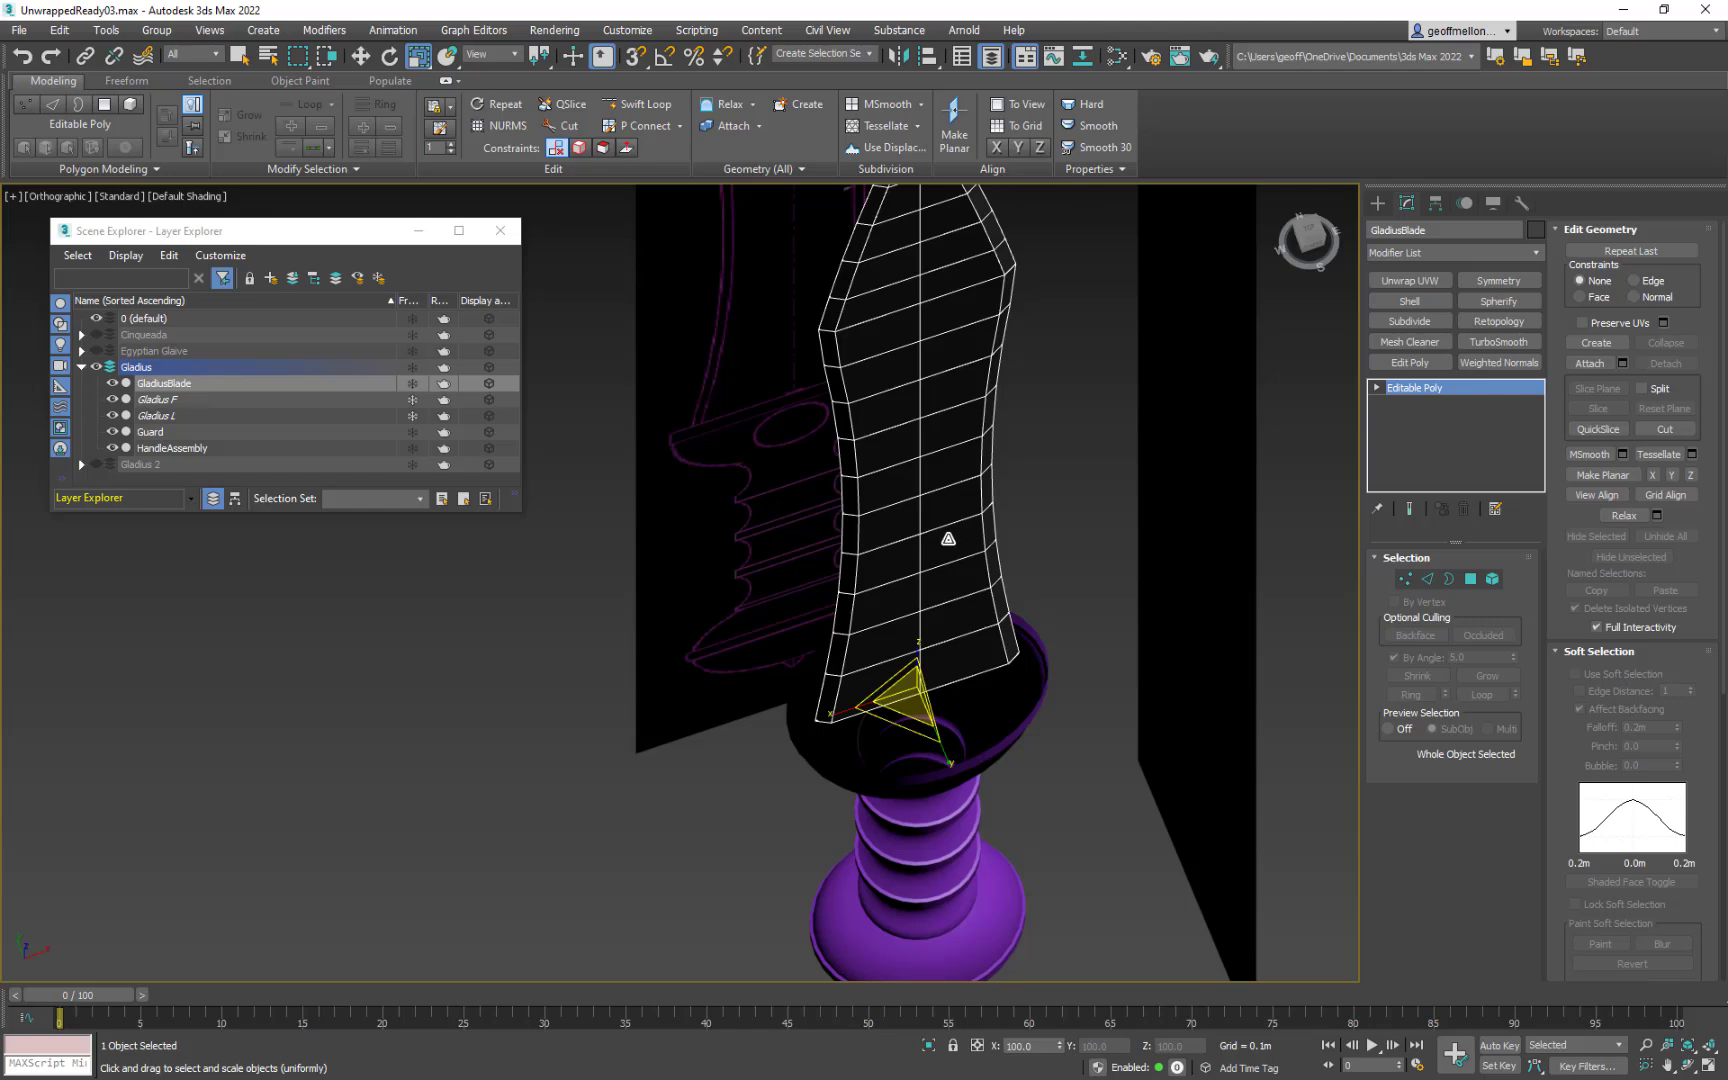
Step: Examine how the blade's base sits on the guard's open top, from the front and from angled views
middle_click_drag(990, 620, 941, 440)
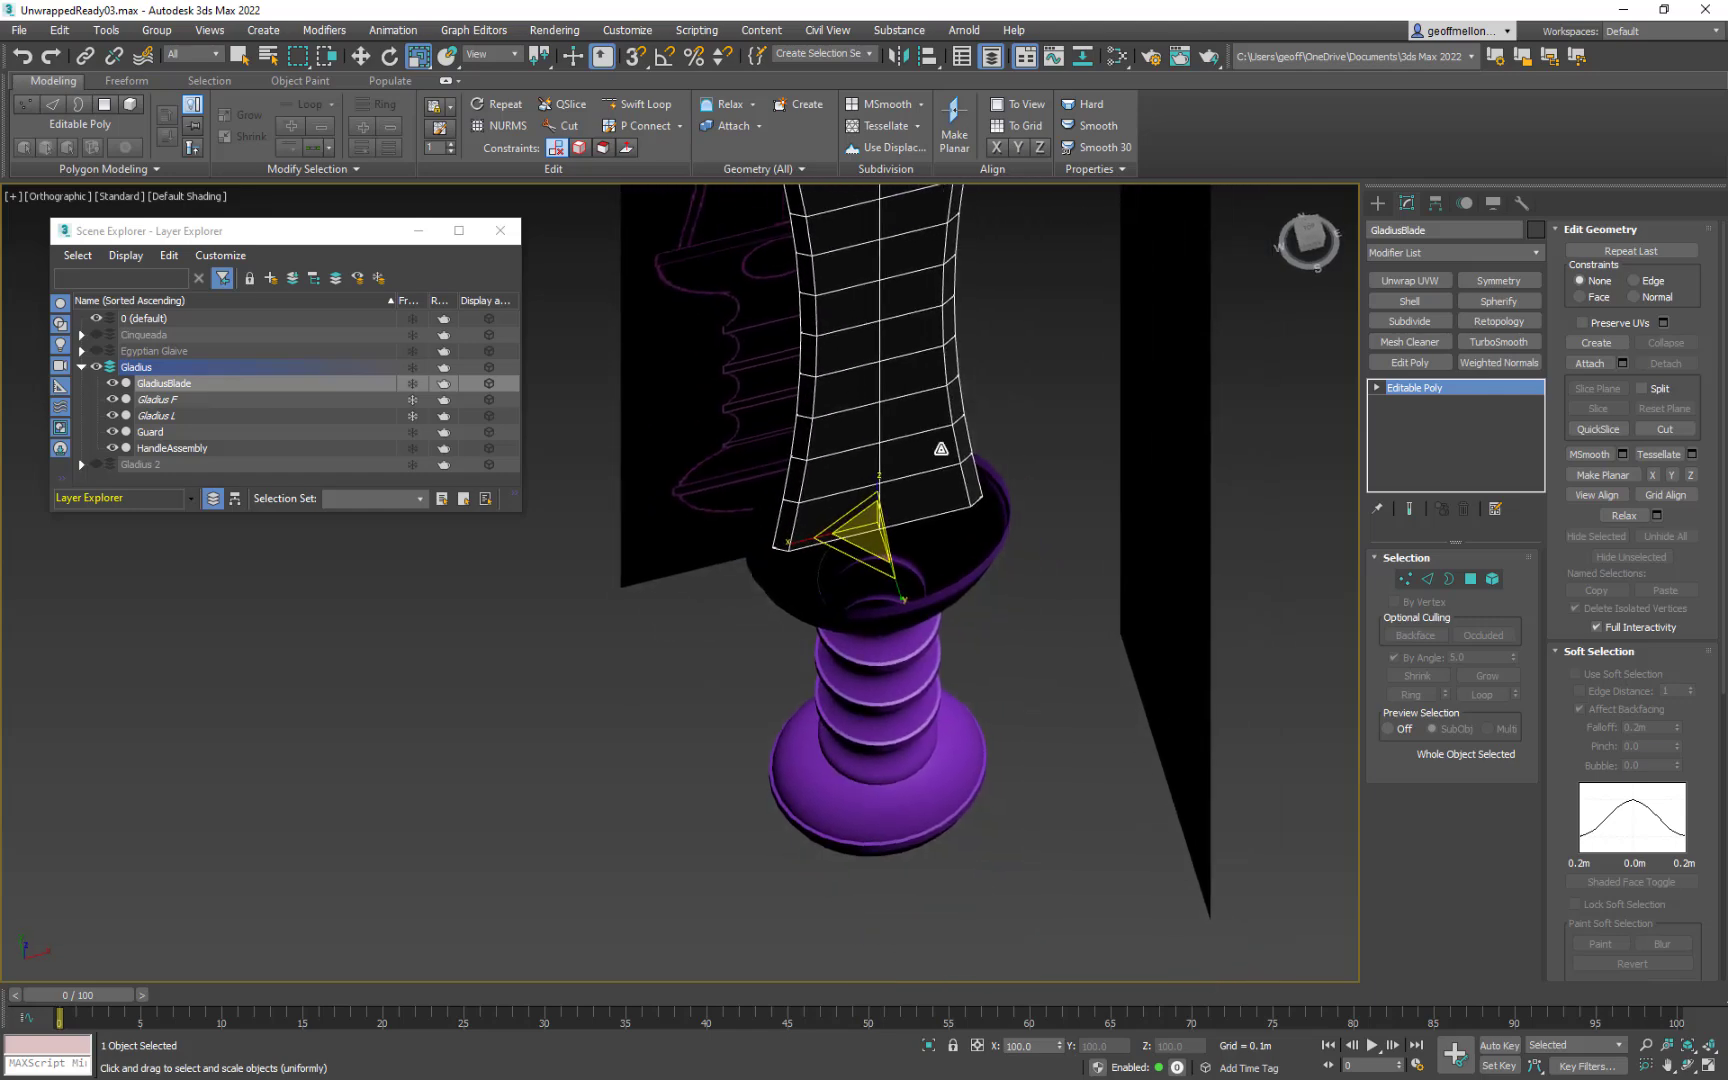
scroll(1004, 567, "up", 5)
scroll(1004, 567, "down", 5)
middle_click_drag(1160, 670, 1197, 587, "alt")
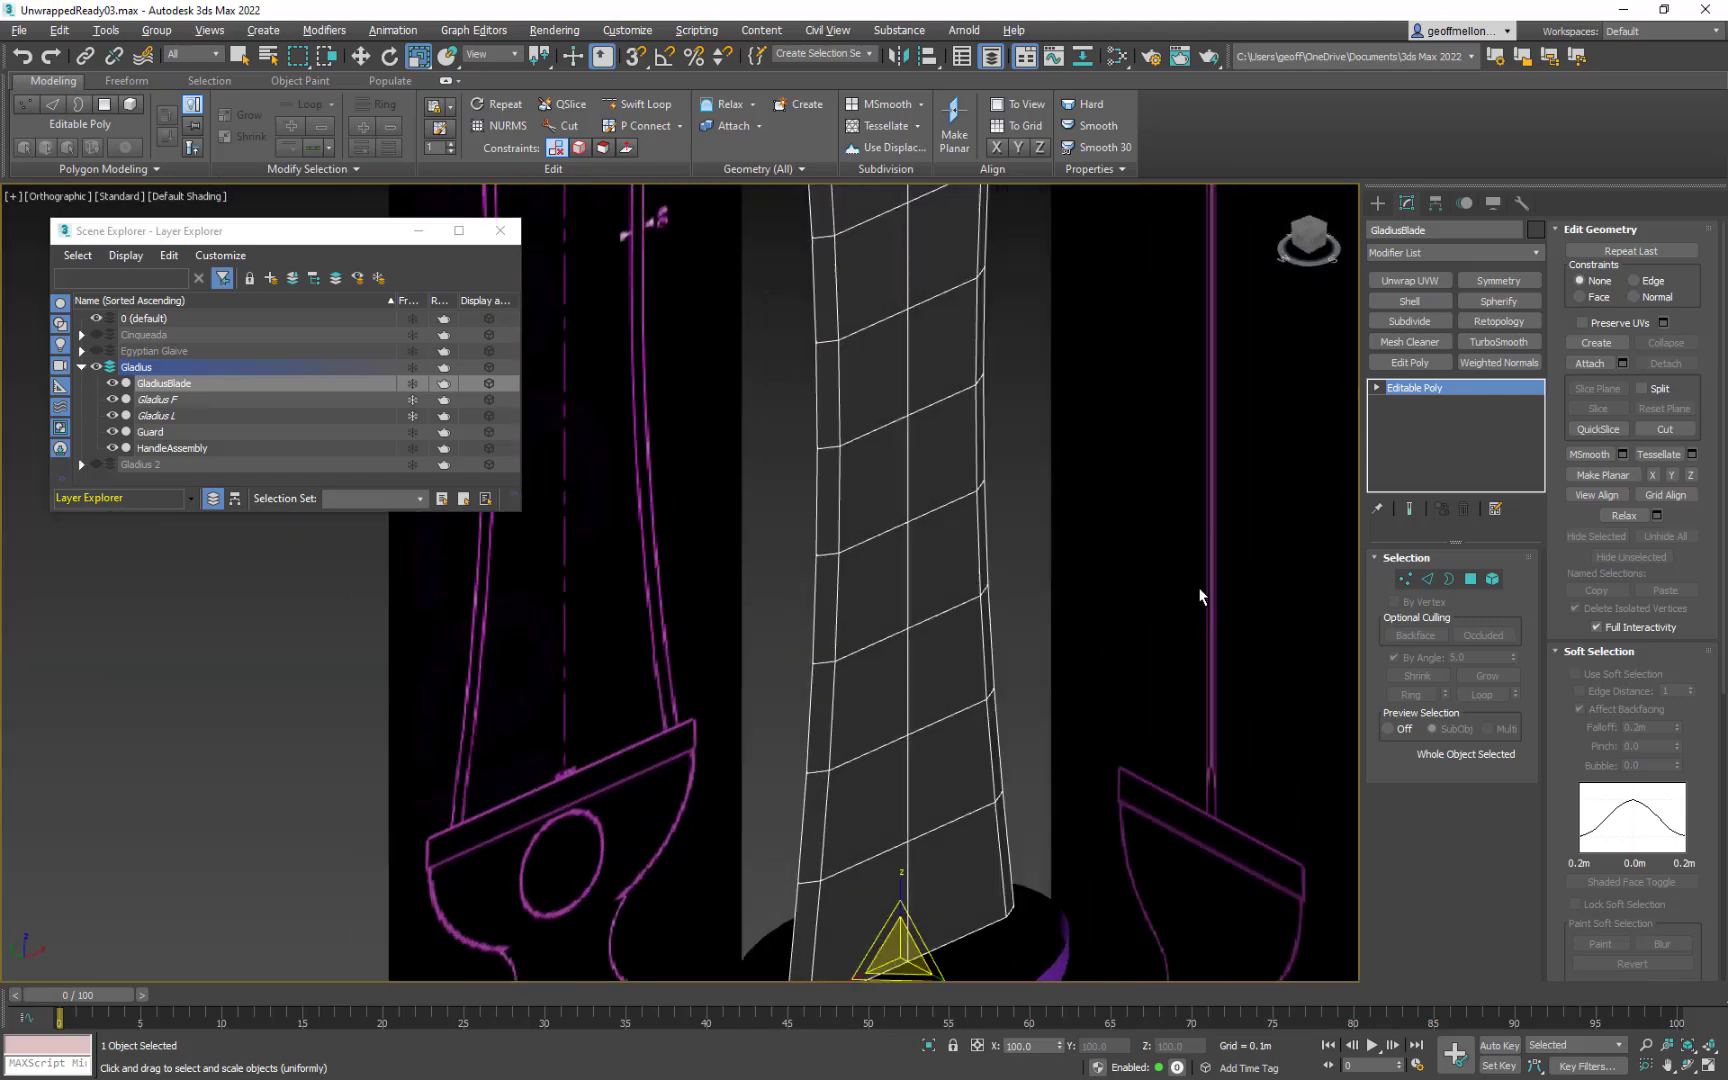
middle_click_drag(1066, 844, 1037, 545)
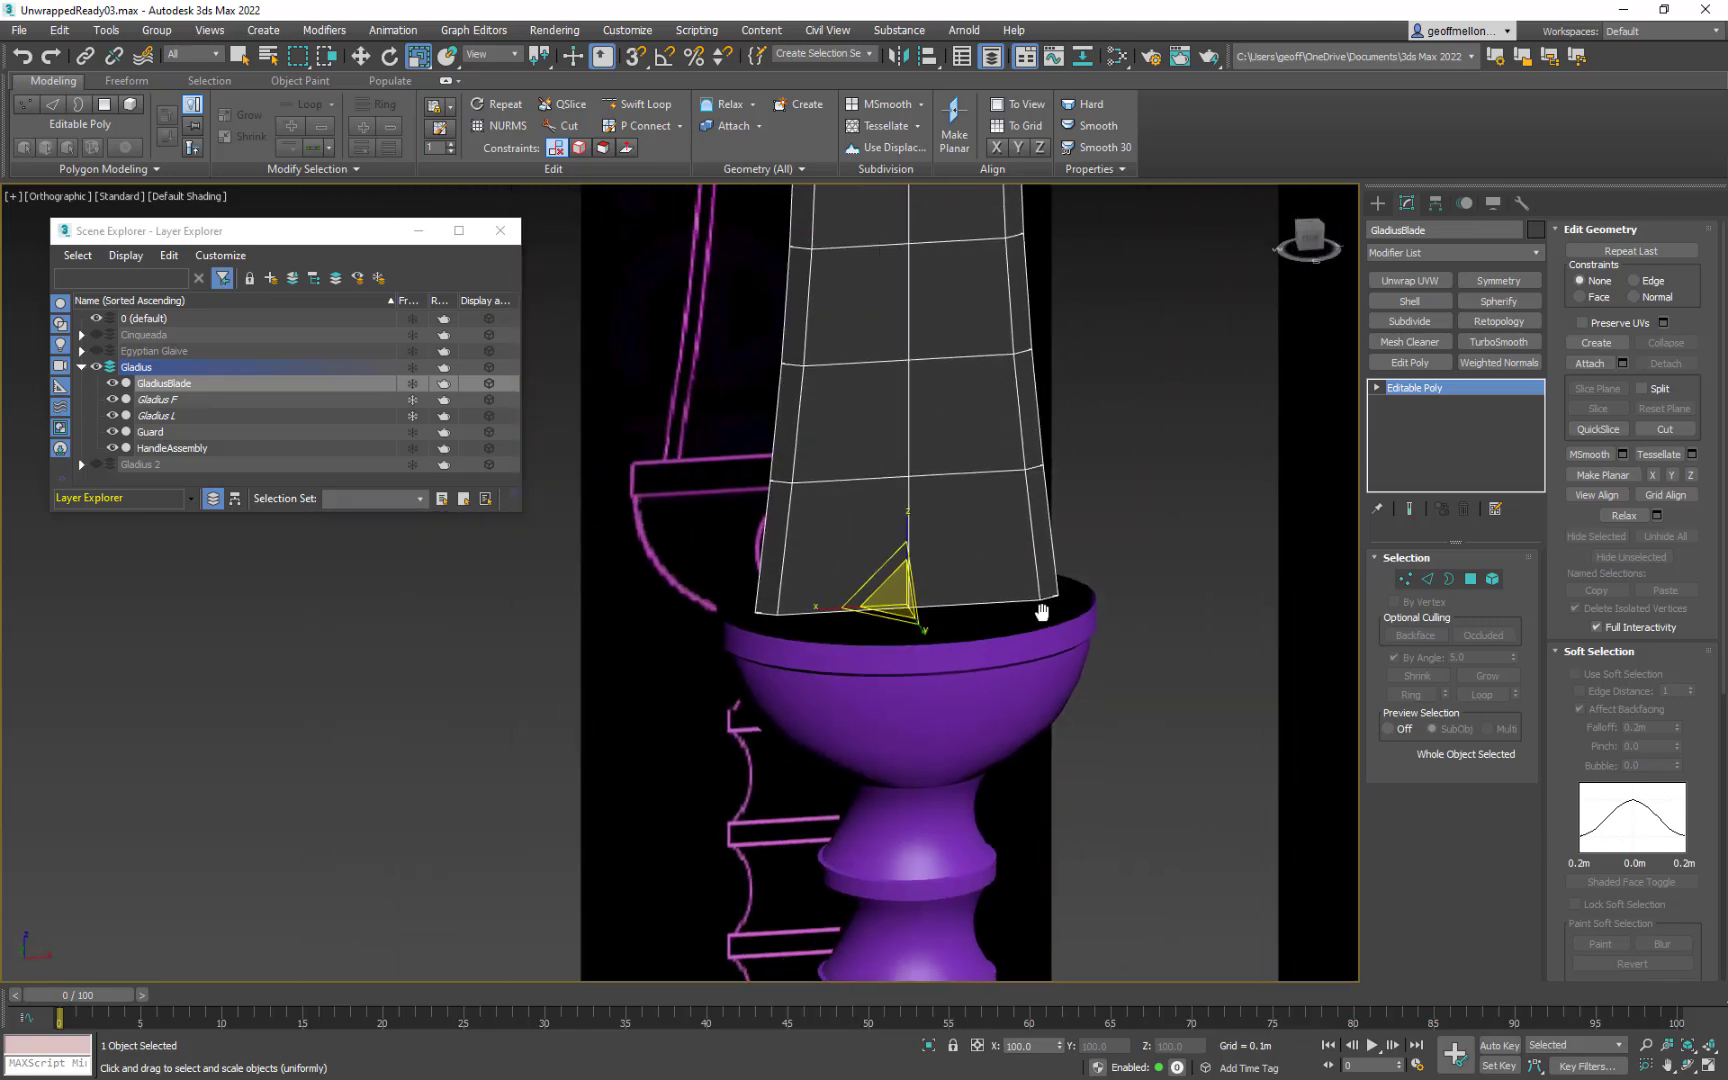
key("f")
key("z")
scroll(900, 575, "up", 6)
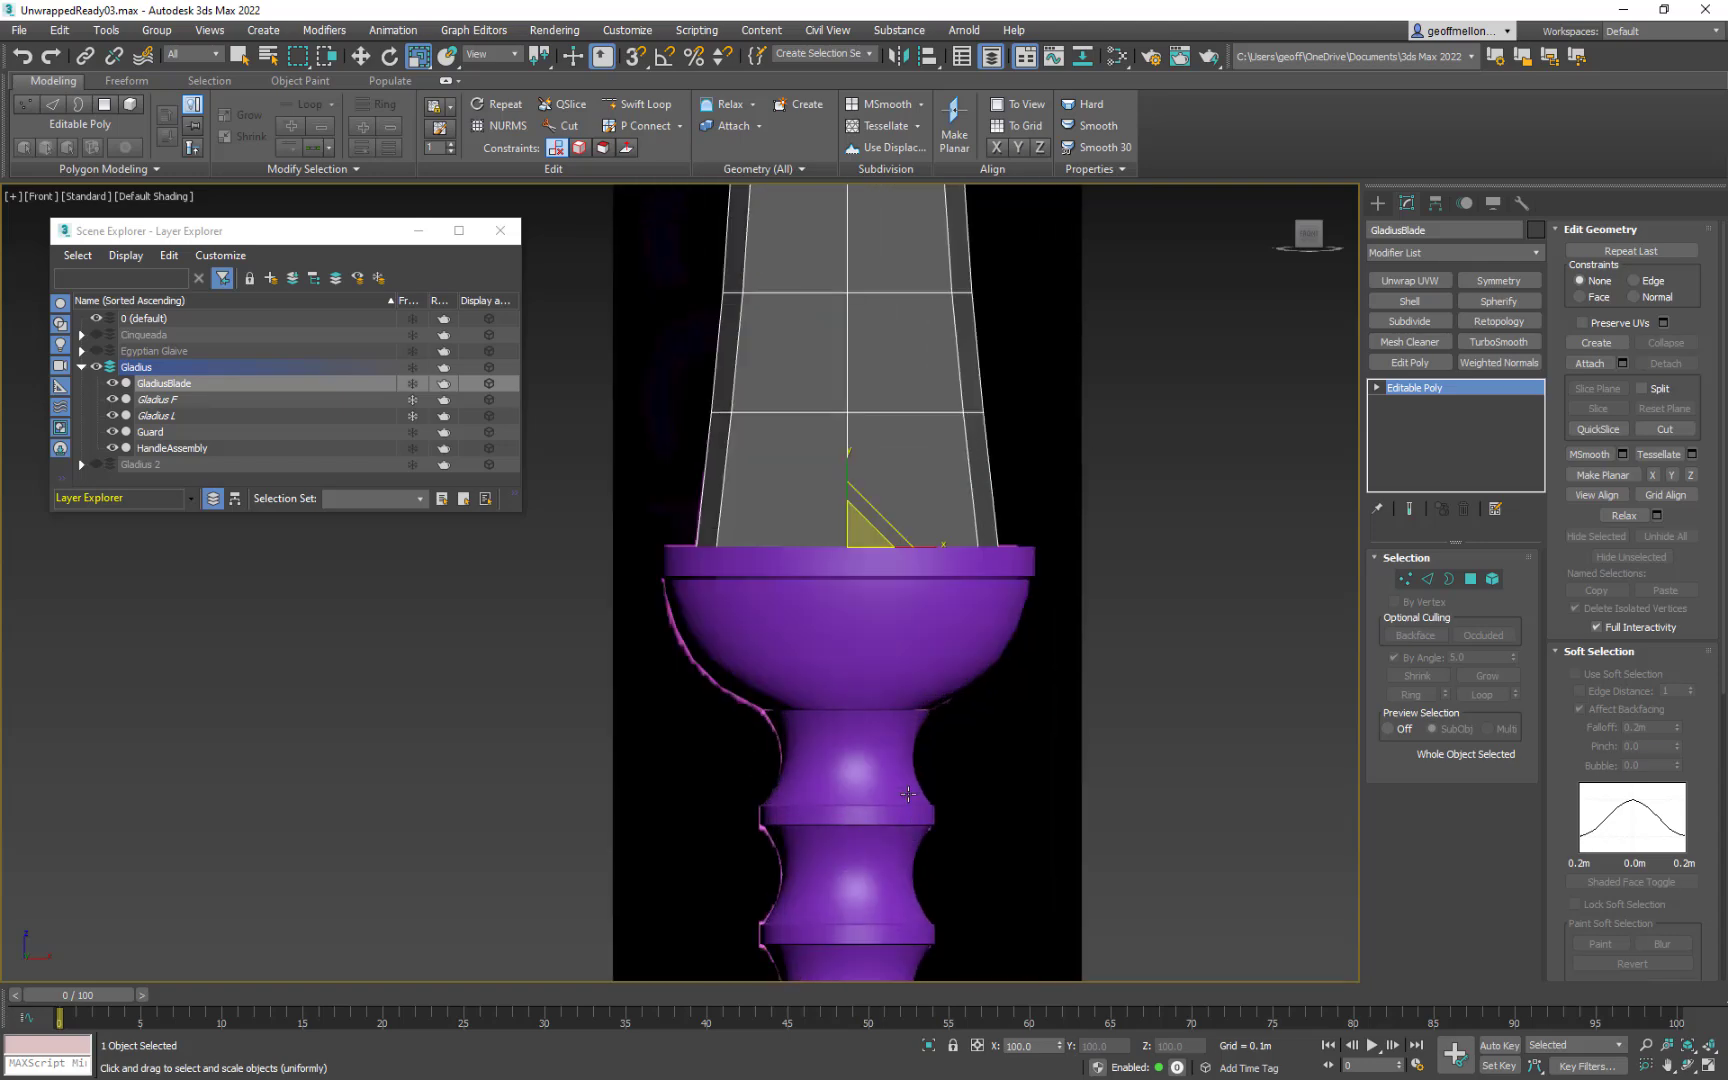
middle_click_drag(828, 608, 967, 832, "alt")
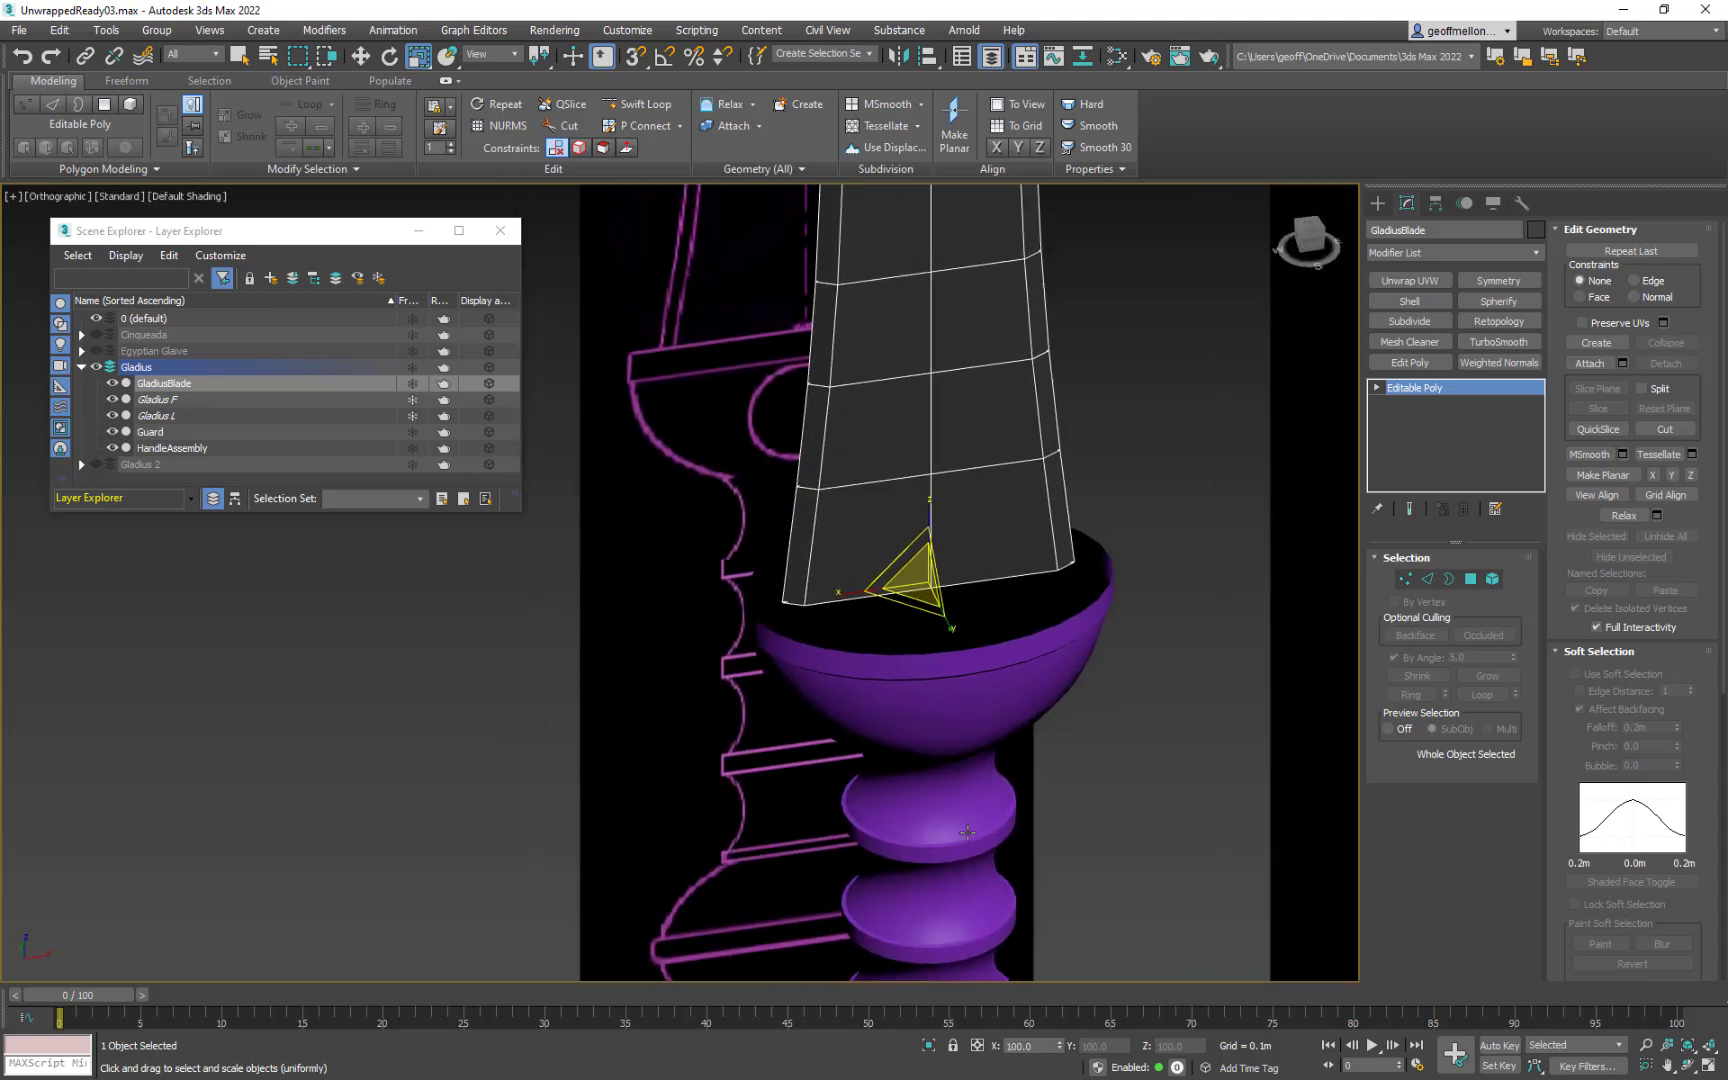
Step: Select the guard in border editing and keep only its open upper rim border selected
left_click(979, 768)
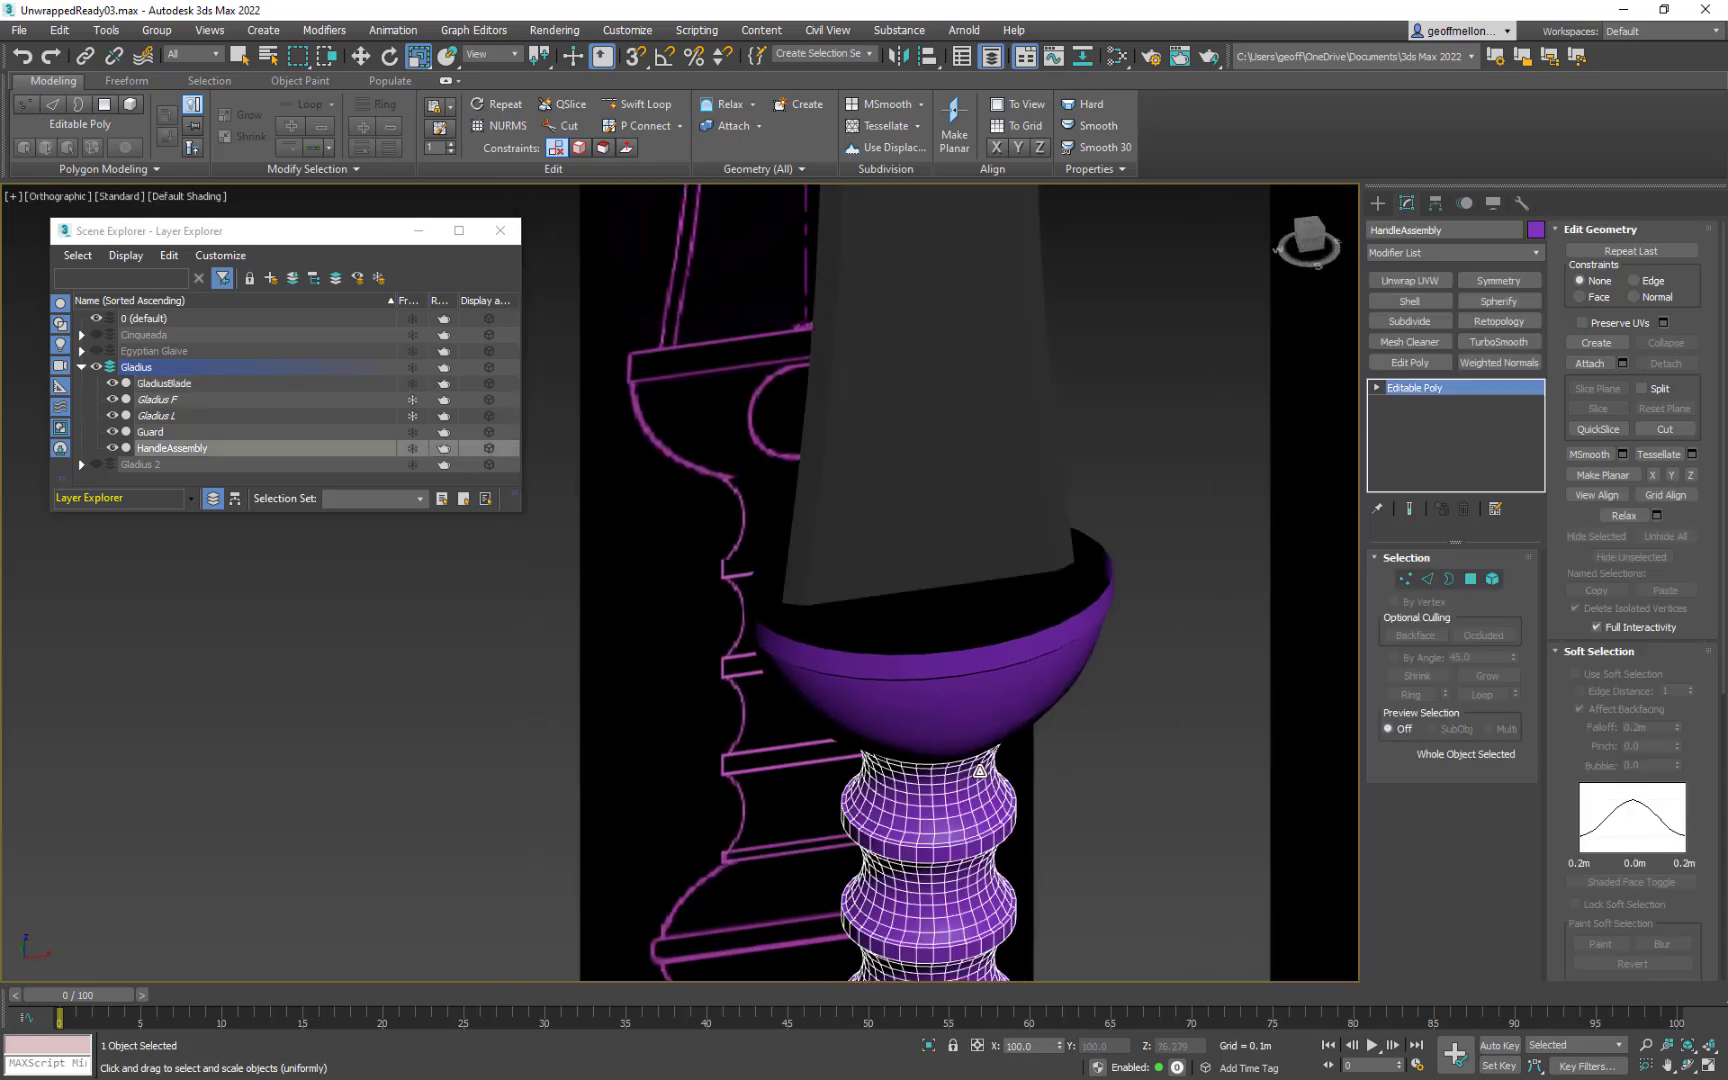
left_click(974, 697)
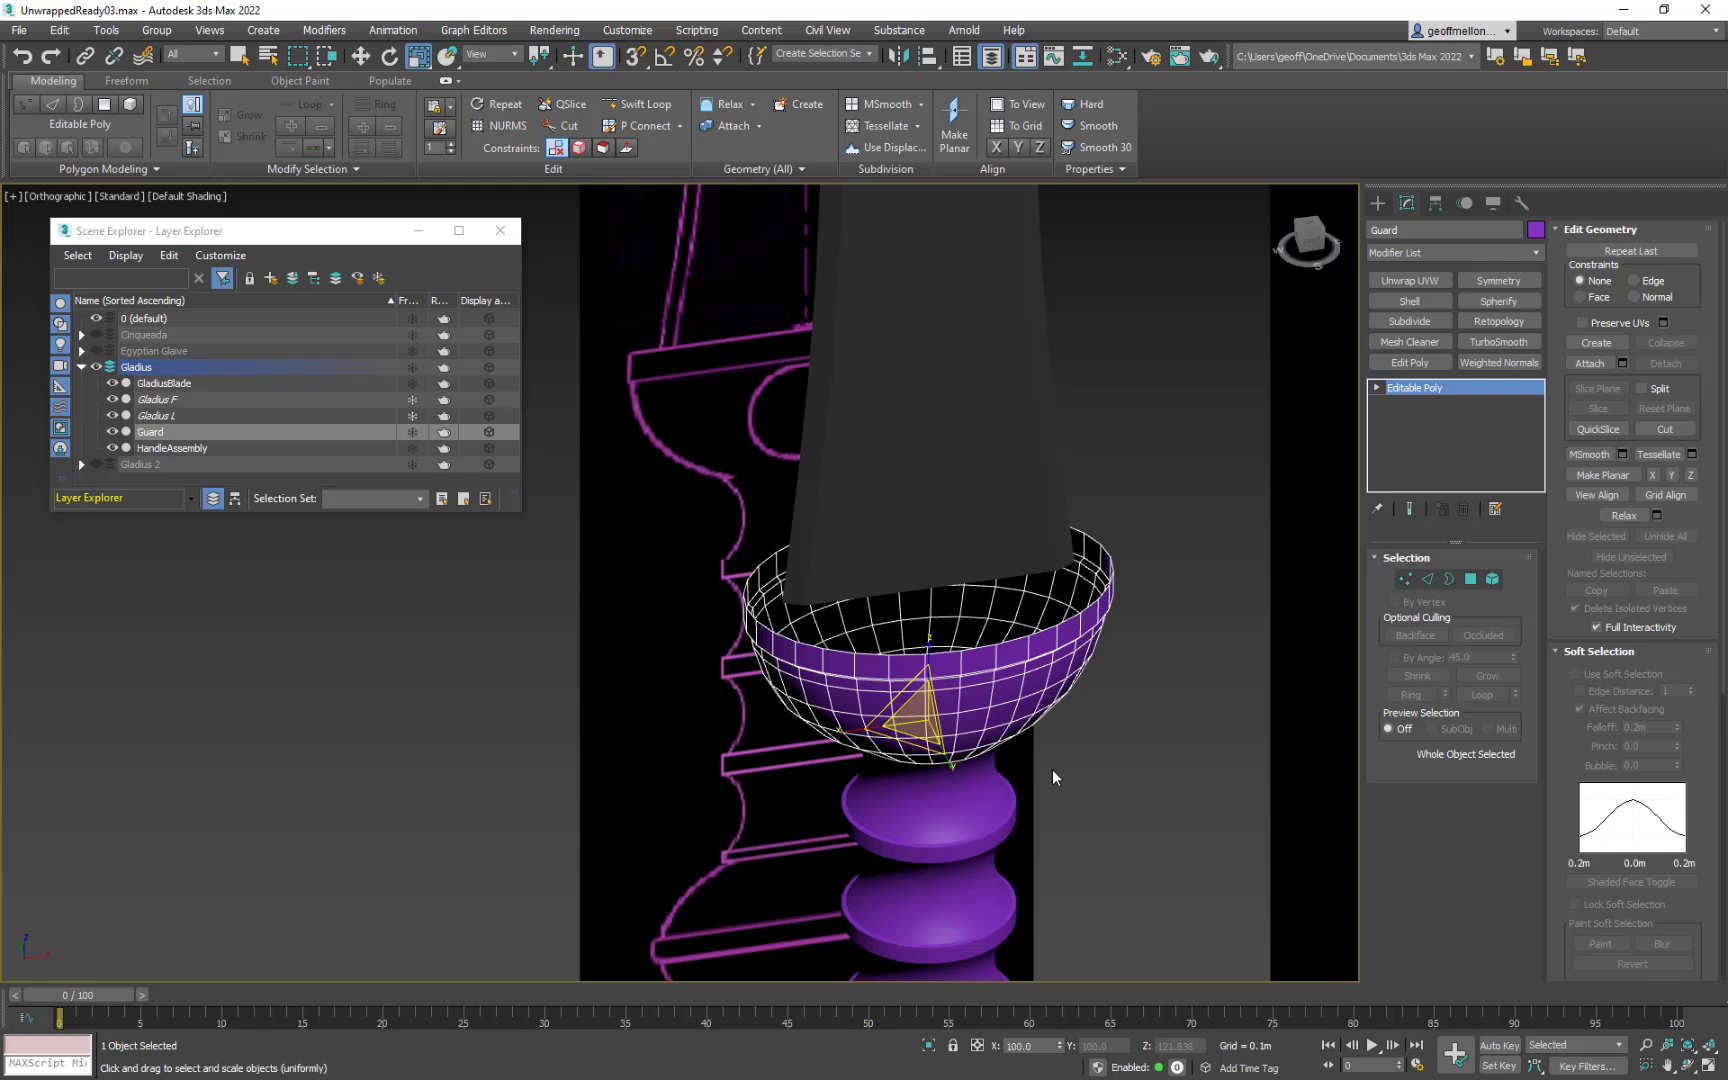
key("3")
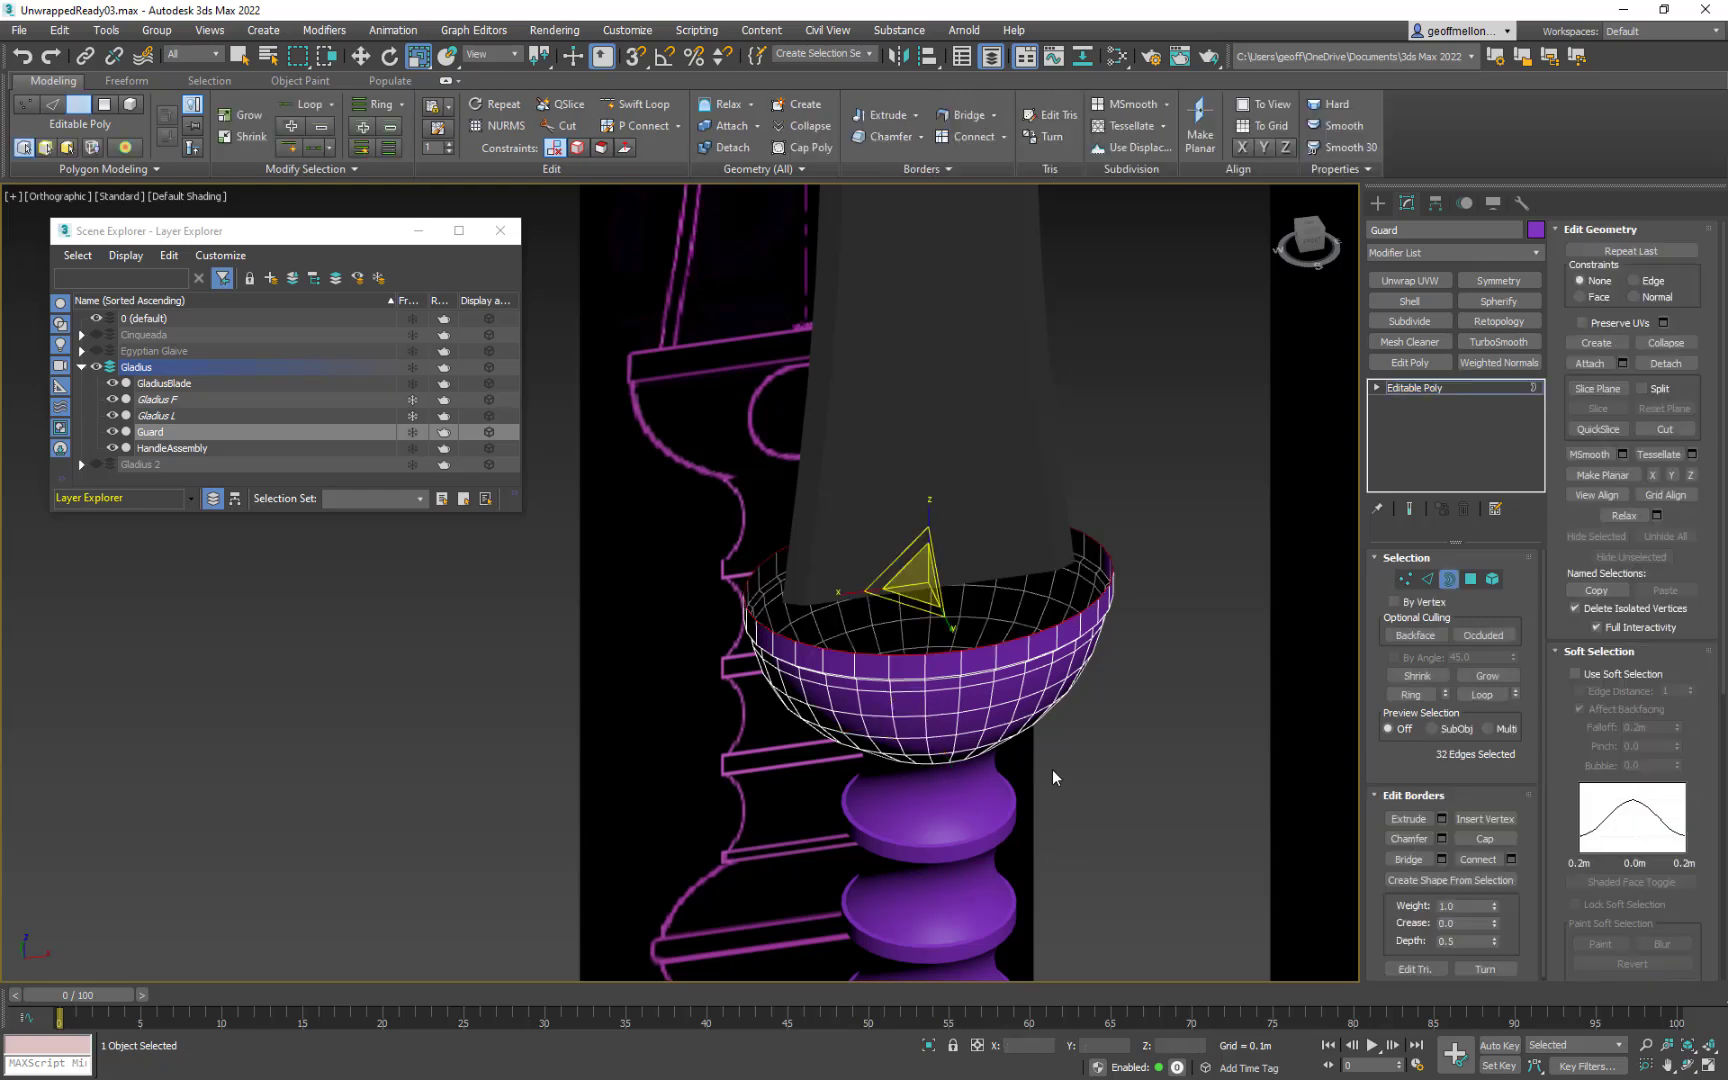
left_click_drag(921, 646, 914, 651)
middle_click_drag(1157, 795, 1138, 752, "alt")
left_click_drag(1173, 742, 628, 900)
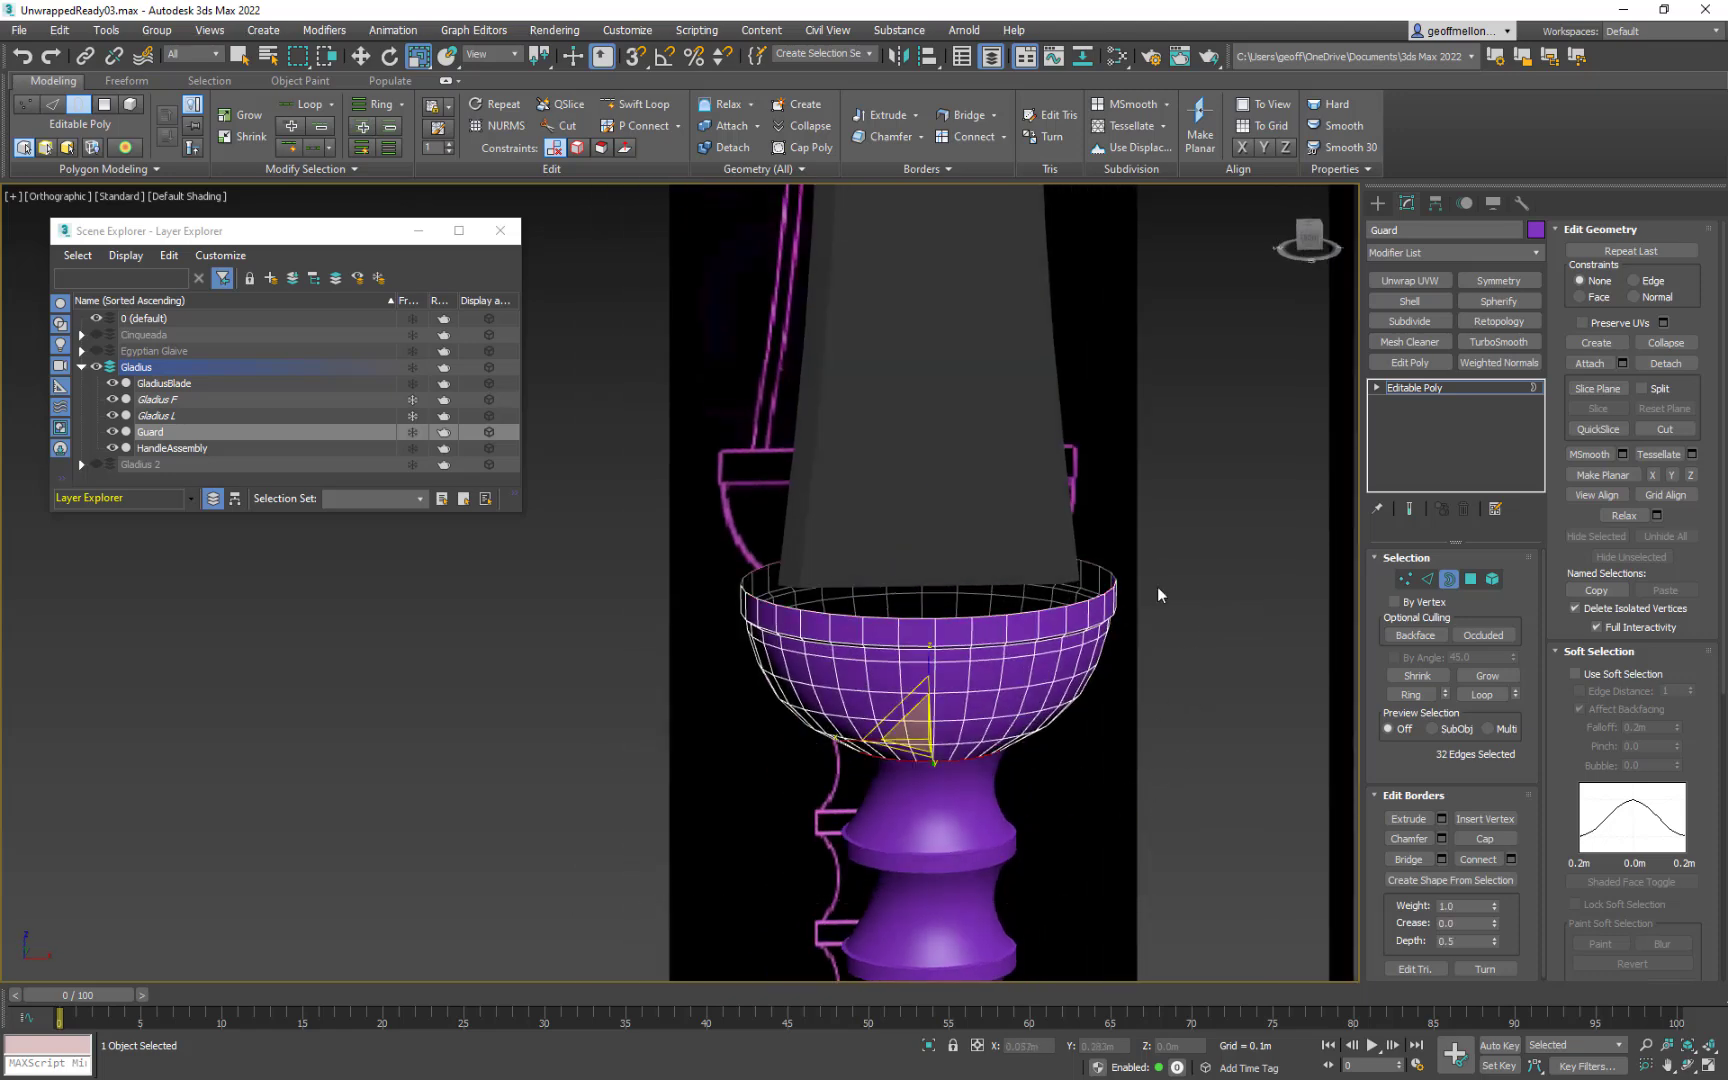
key("ctrl+z")
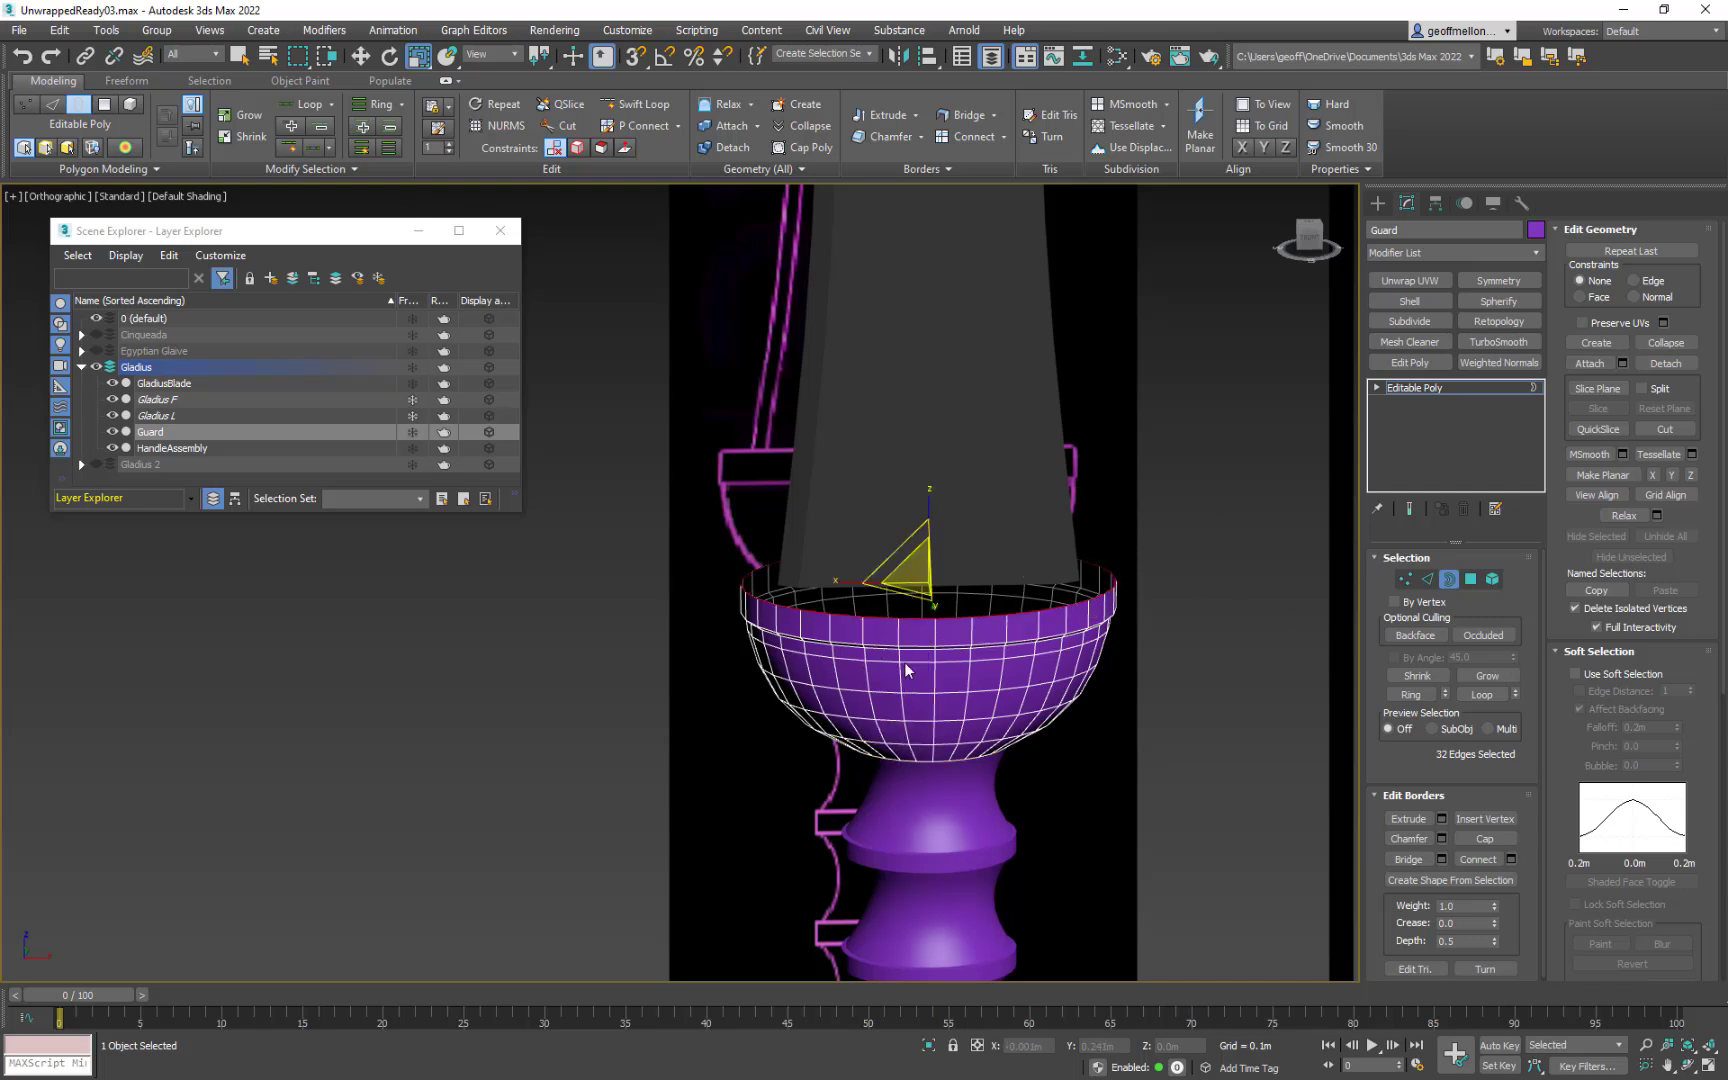
Step: Try extruding the guard's rim border far inward and collapsing it to a single central point
middle_click_drag(927, 678, 958, 678, "alt")
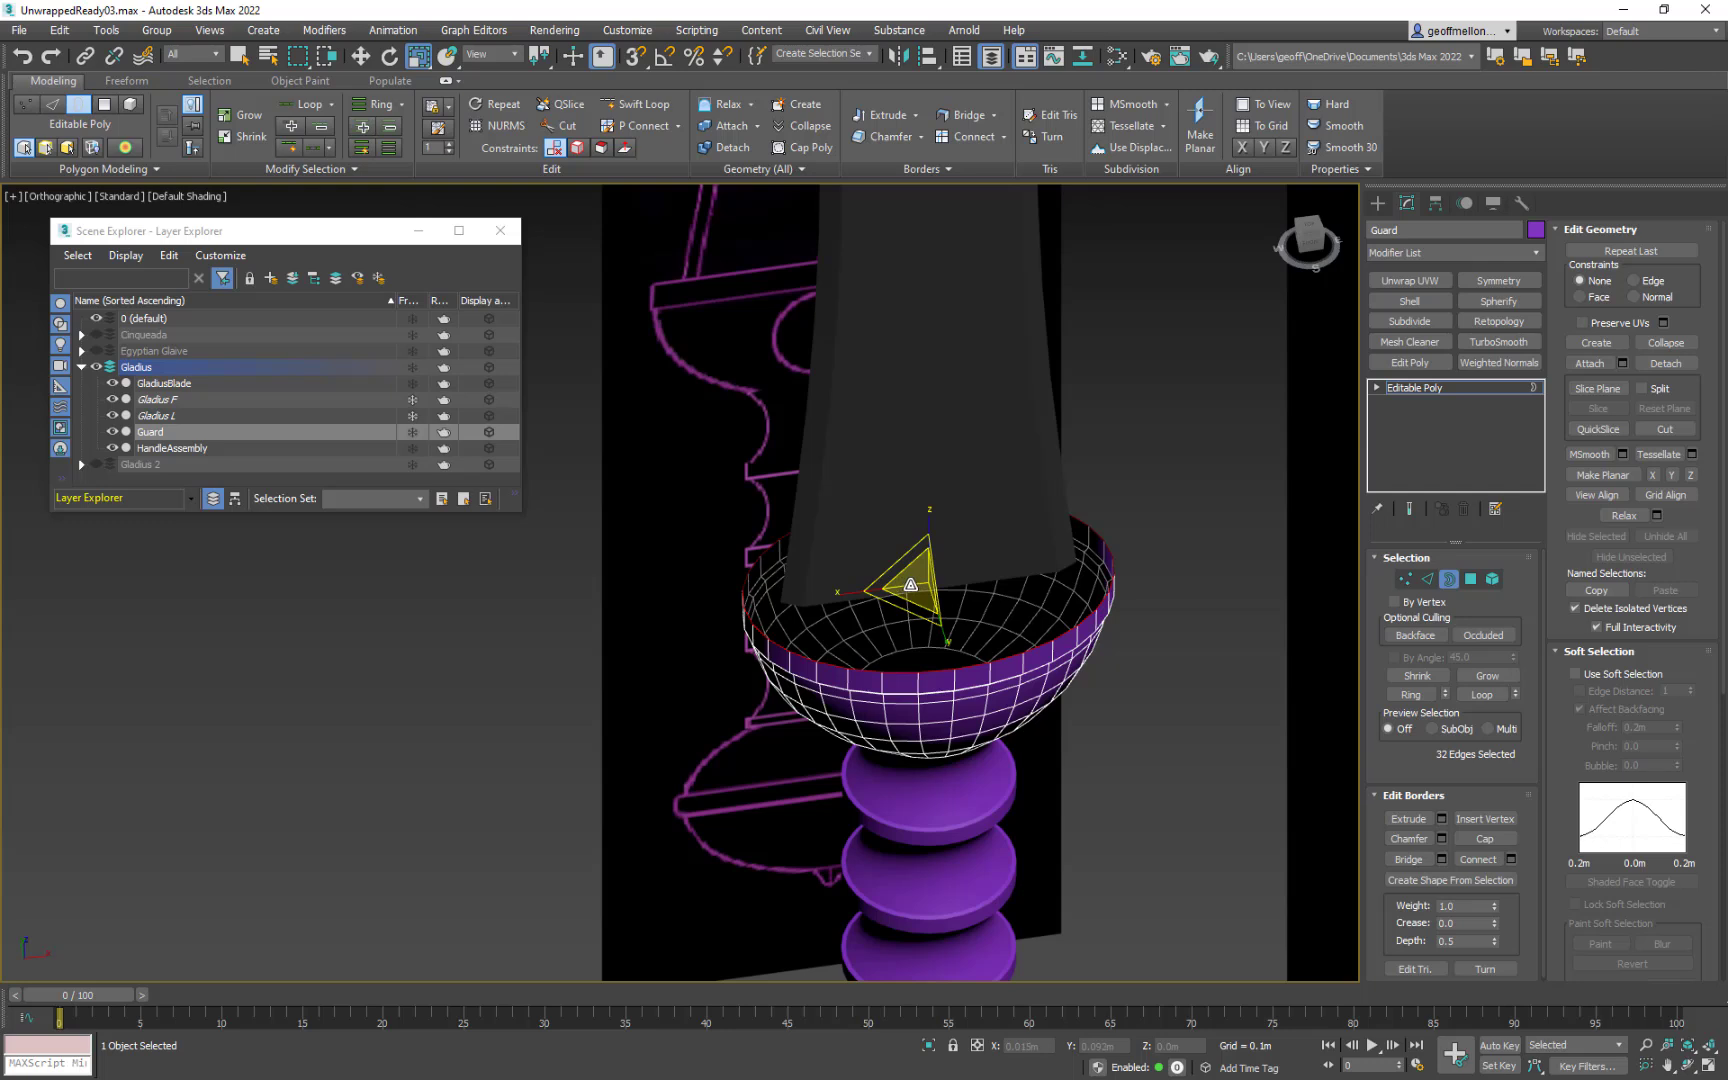
left_click_drag(910, 584, 979, 824, "shift")
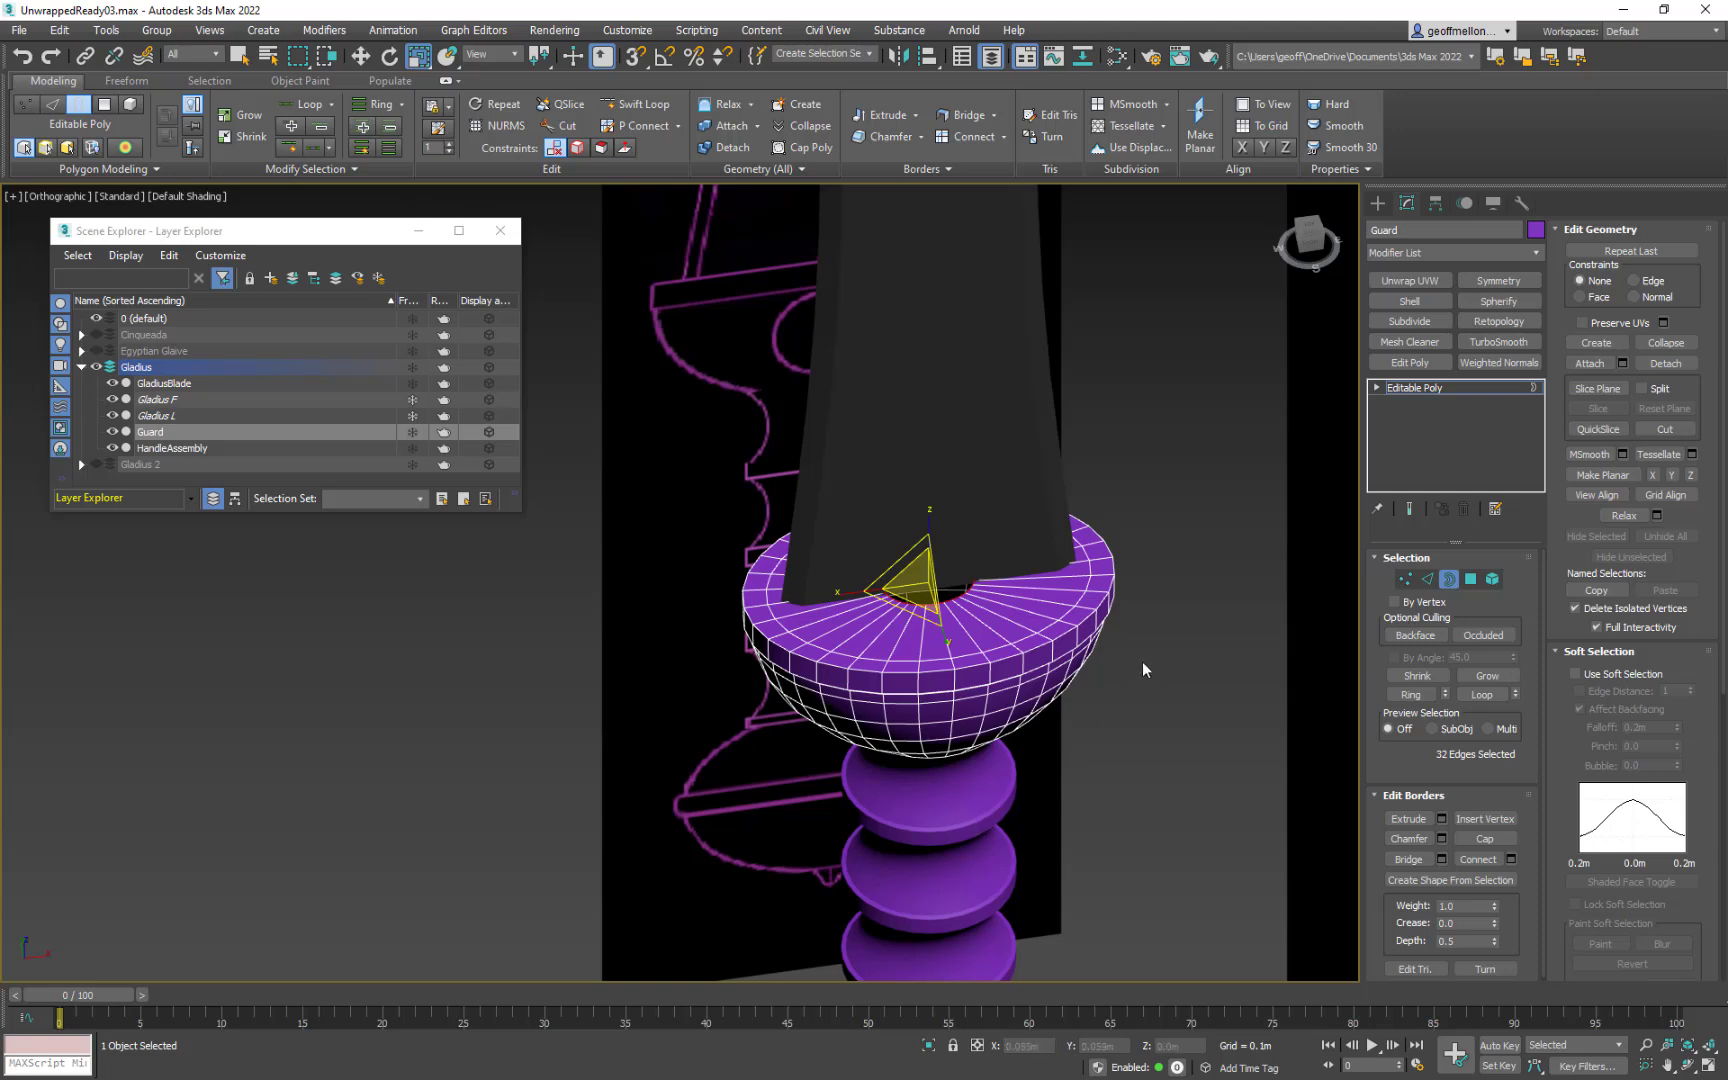
middle_click_drag(1173, 674, 1052, 686, "alt")
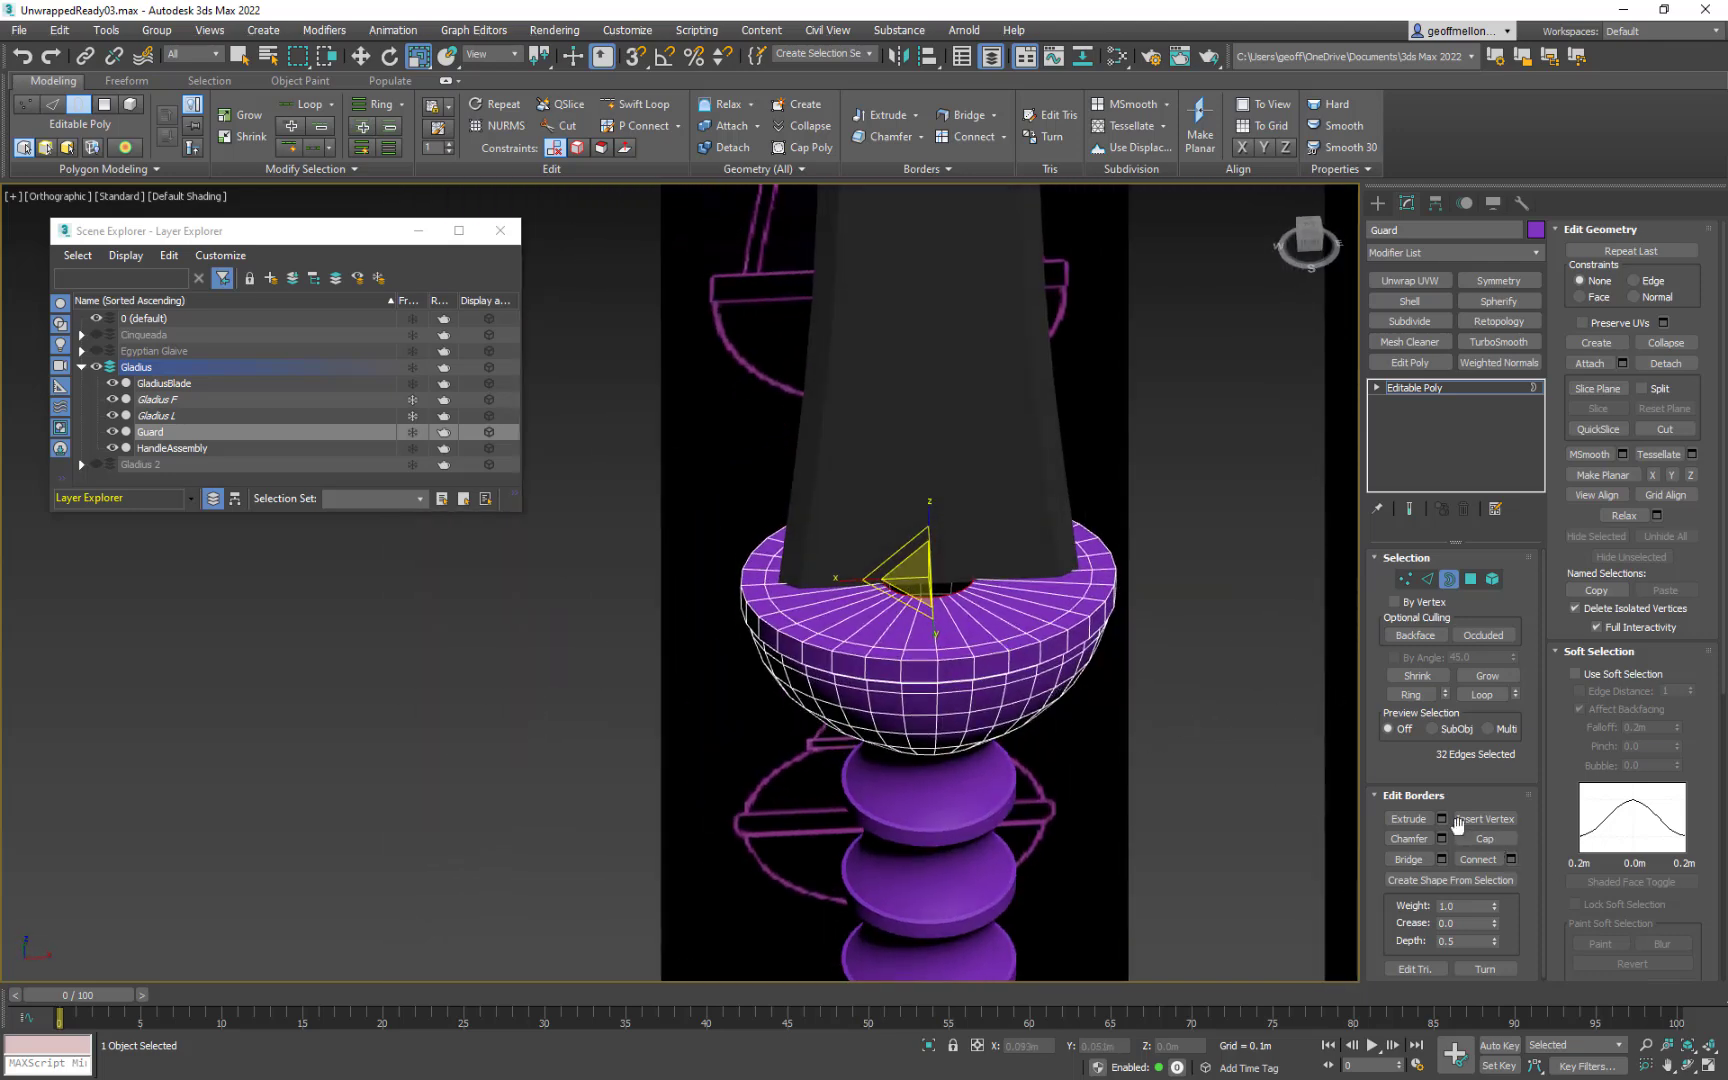
left_click(1678, 345)
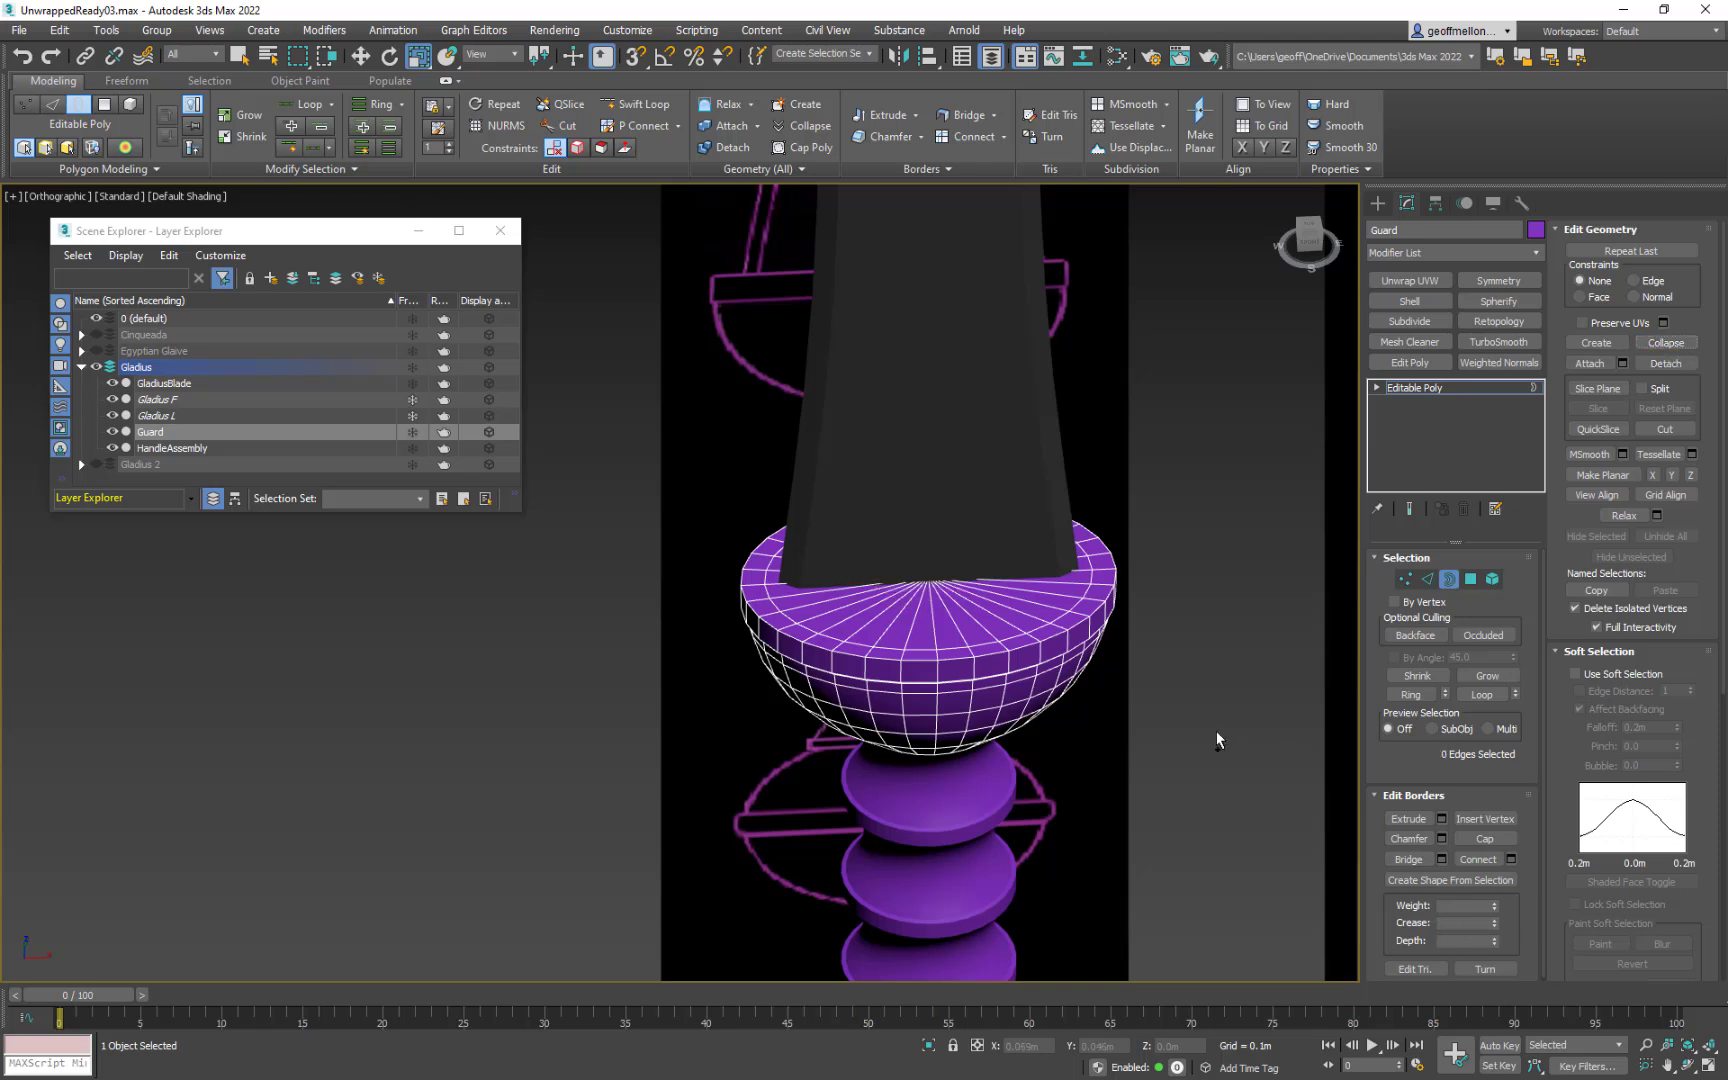
key("ctrl+z")
Step: Keep a narrow inward-extruded ring on the guard's rim, hide the GladiusBlade object and minimise the Scene Explorer
middle_click_drag(1329, 676, 1334, 582)
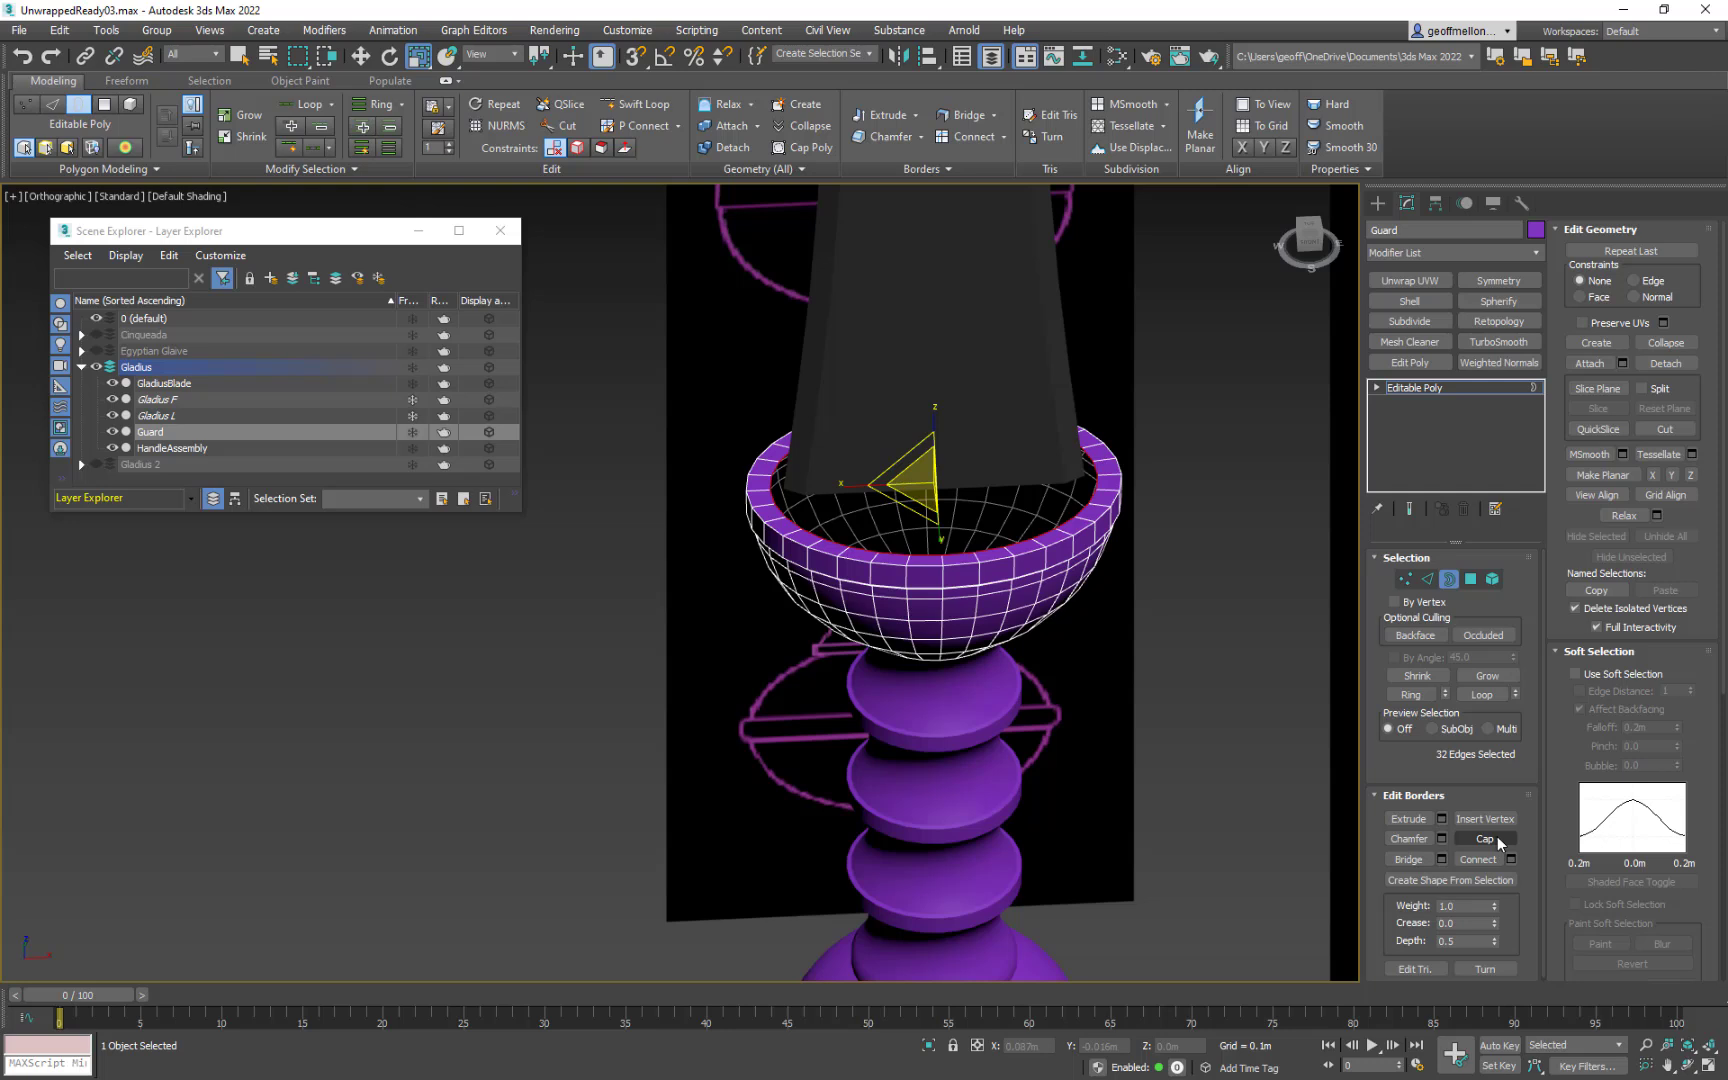
left_click(112, 380)
left_click(113, 384)
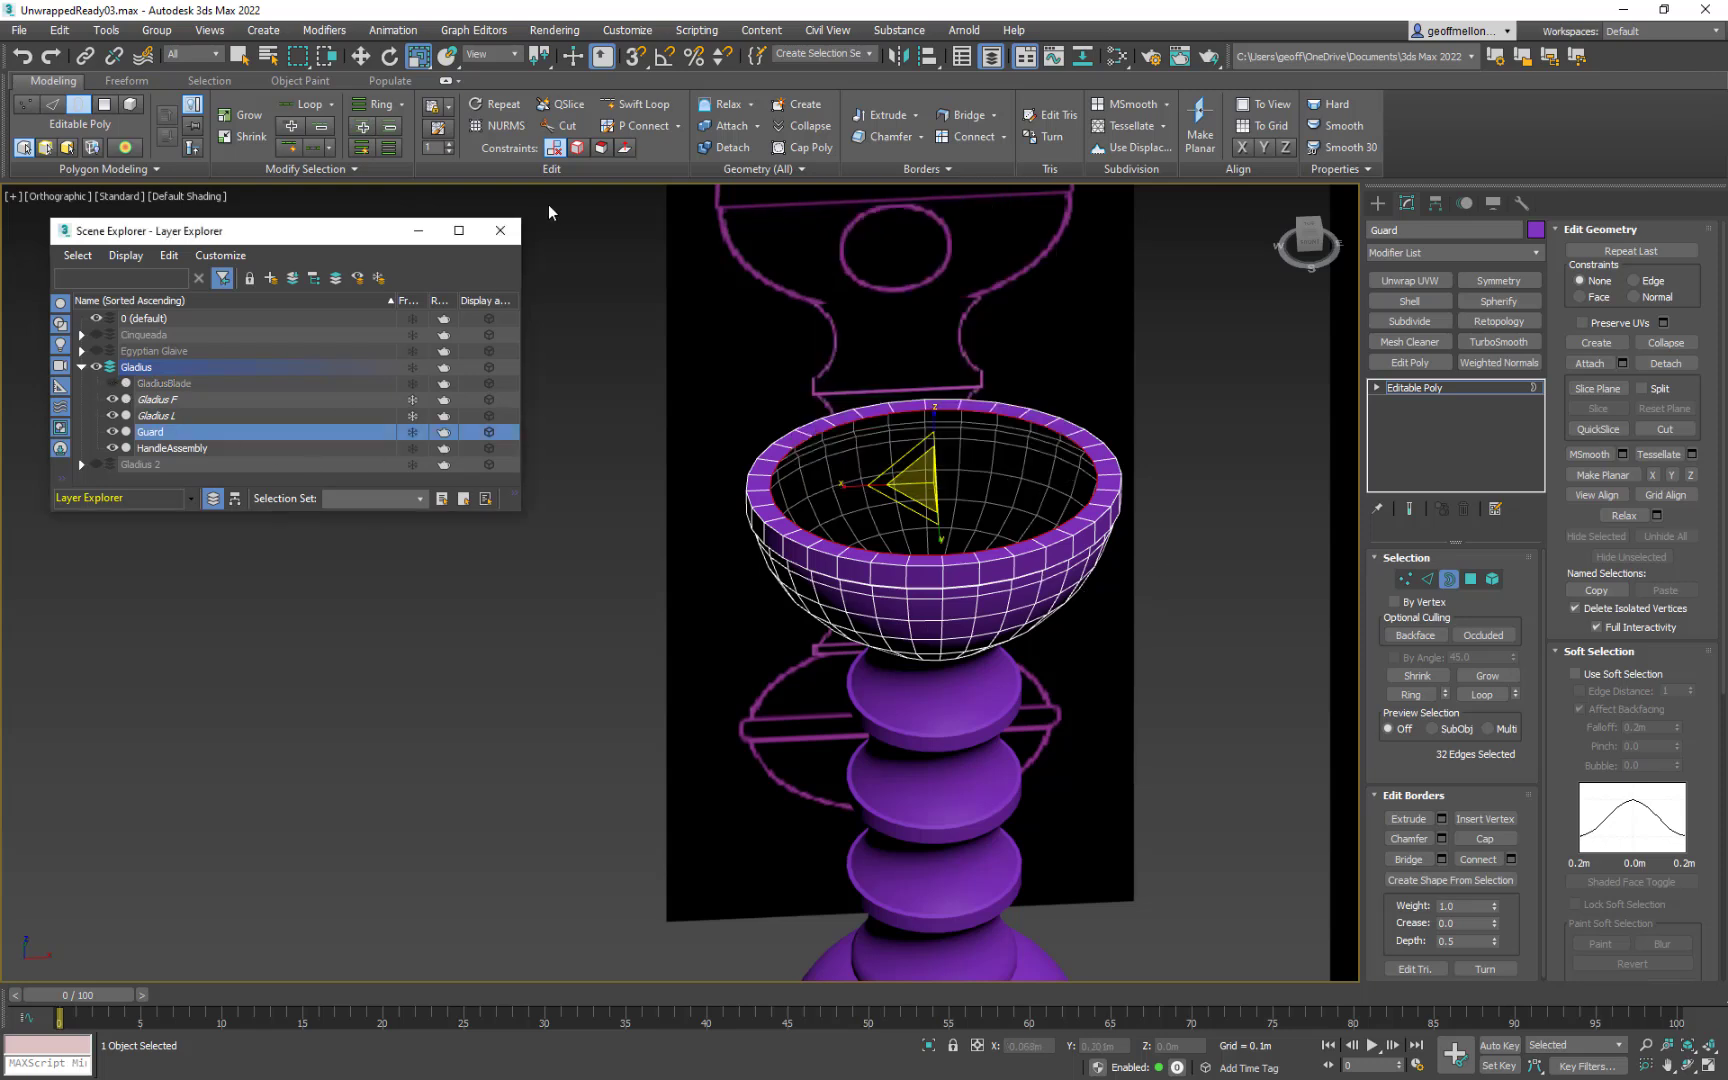
left_click(419, 230)
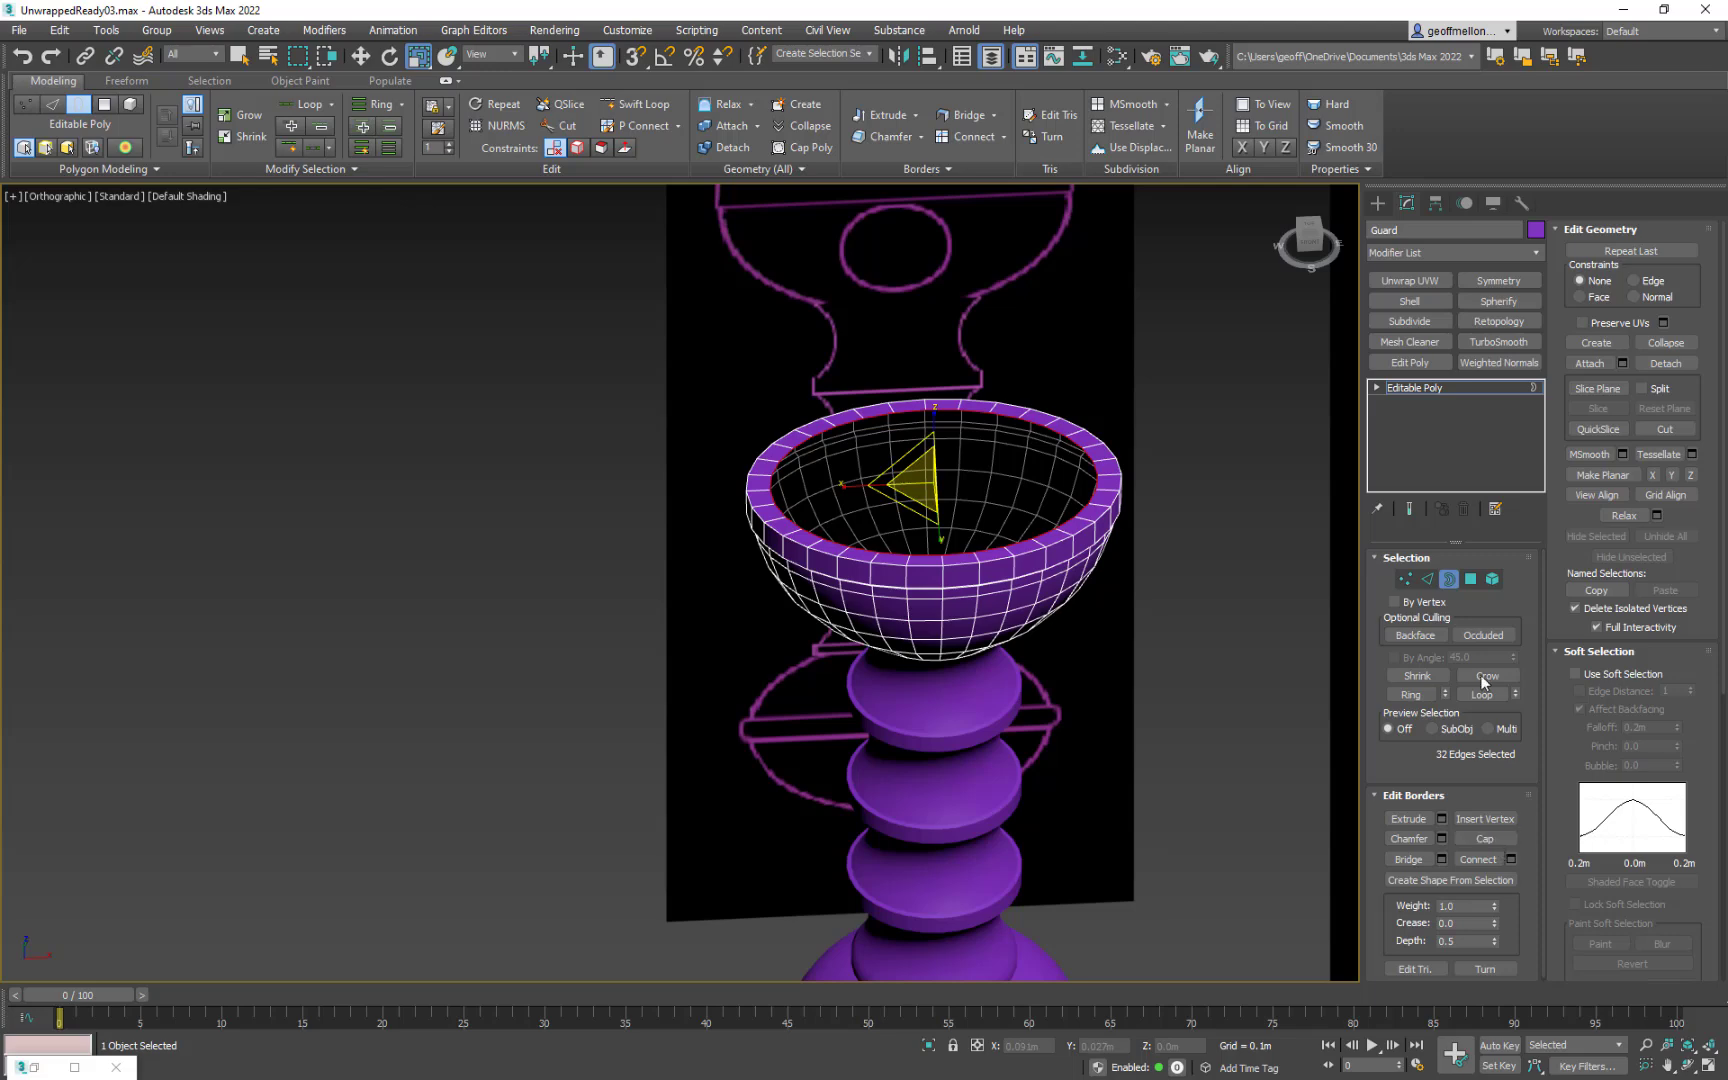
Step: Cap the open border inside the guard's narrow rim ring
left_click(1484, 839)
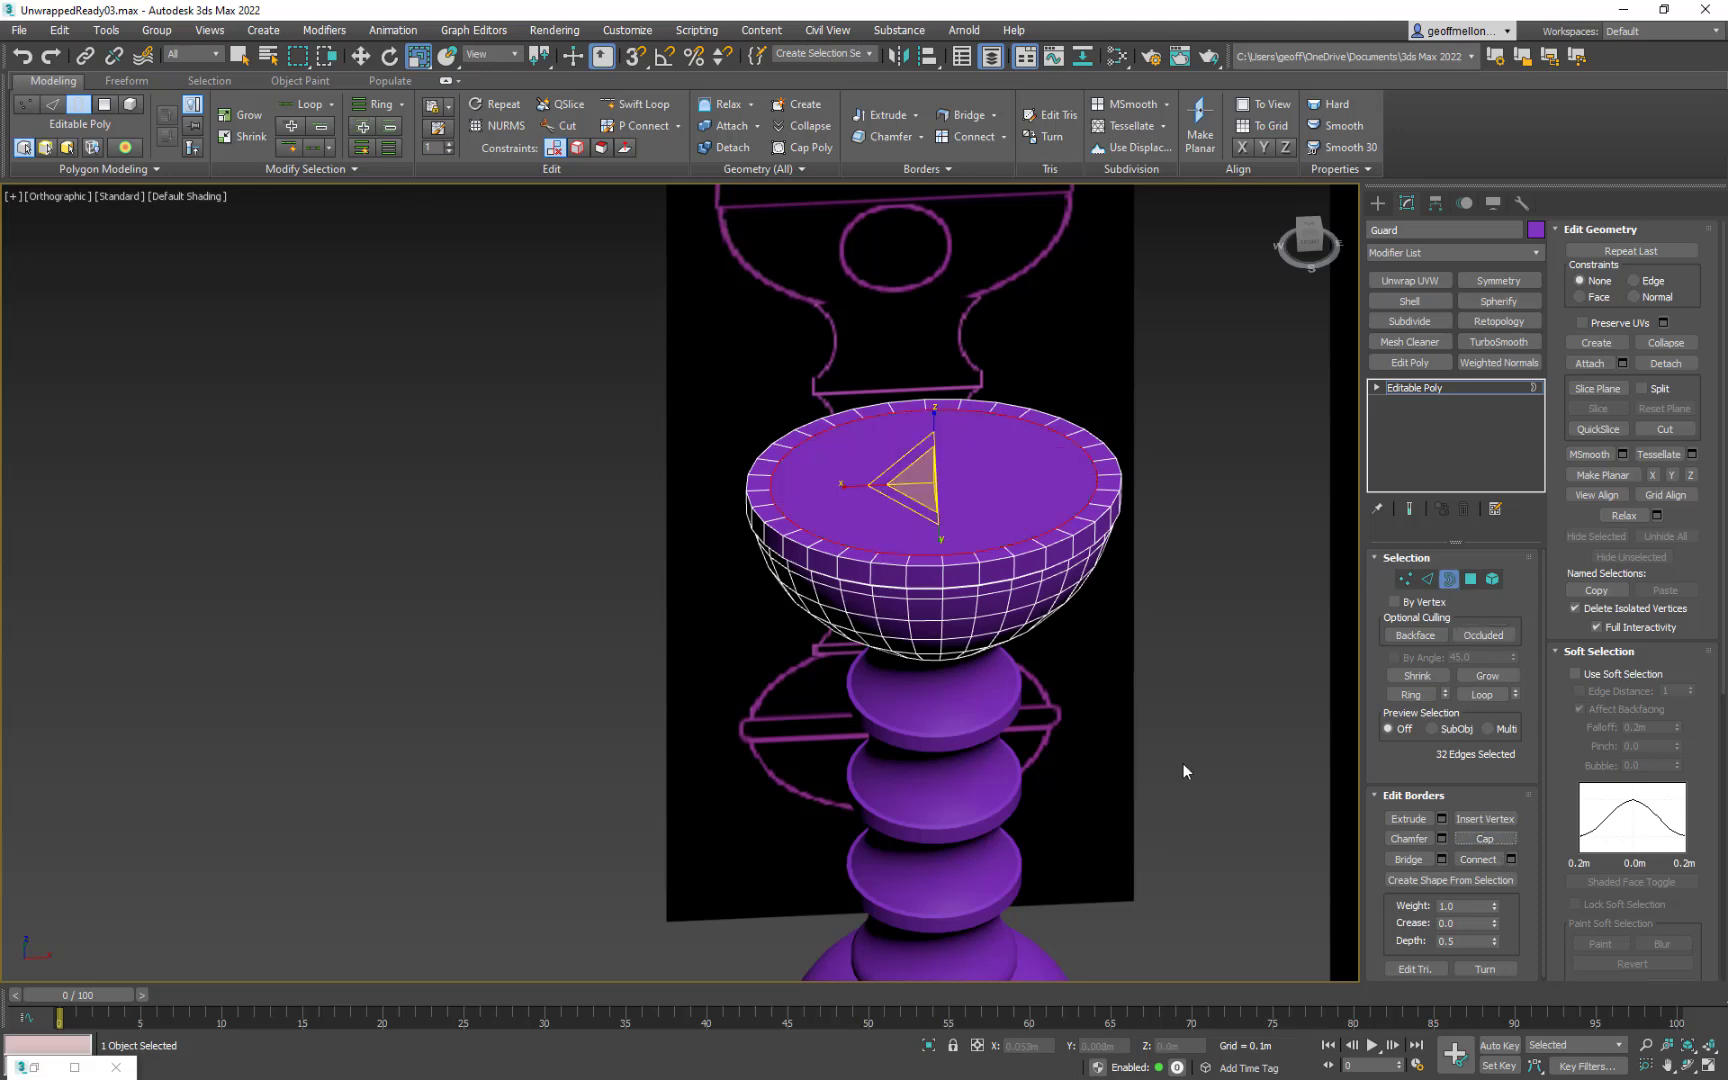
middle_click_drag(1058, 572, 1069, 643, "alt")
middle_click_drag(1058, 512, 1076, 700, "alt")
Step: Turn off Edges Only in the guard's object properties to inspect the cap's hidden triangulation
right_click(1176, 641)
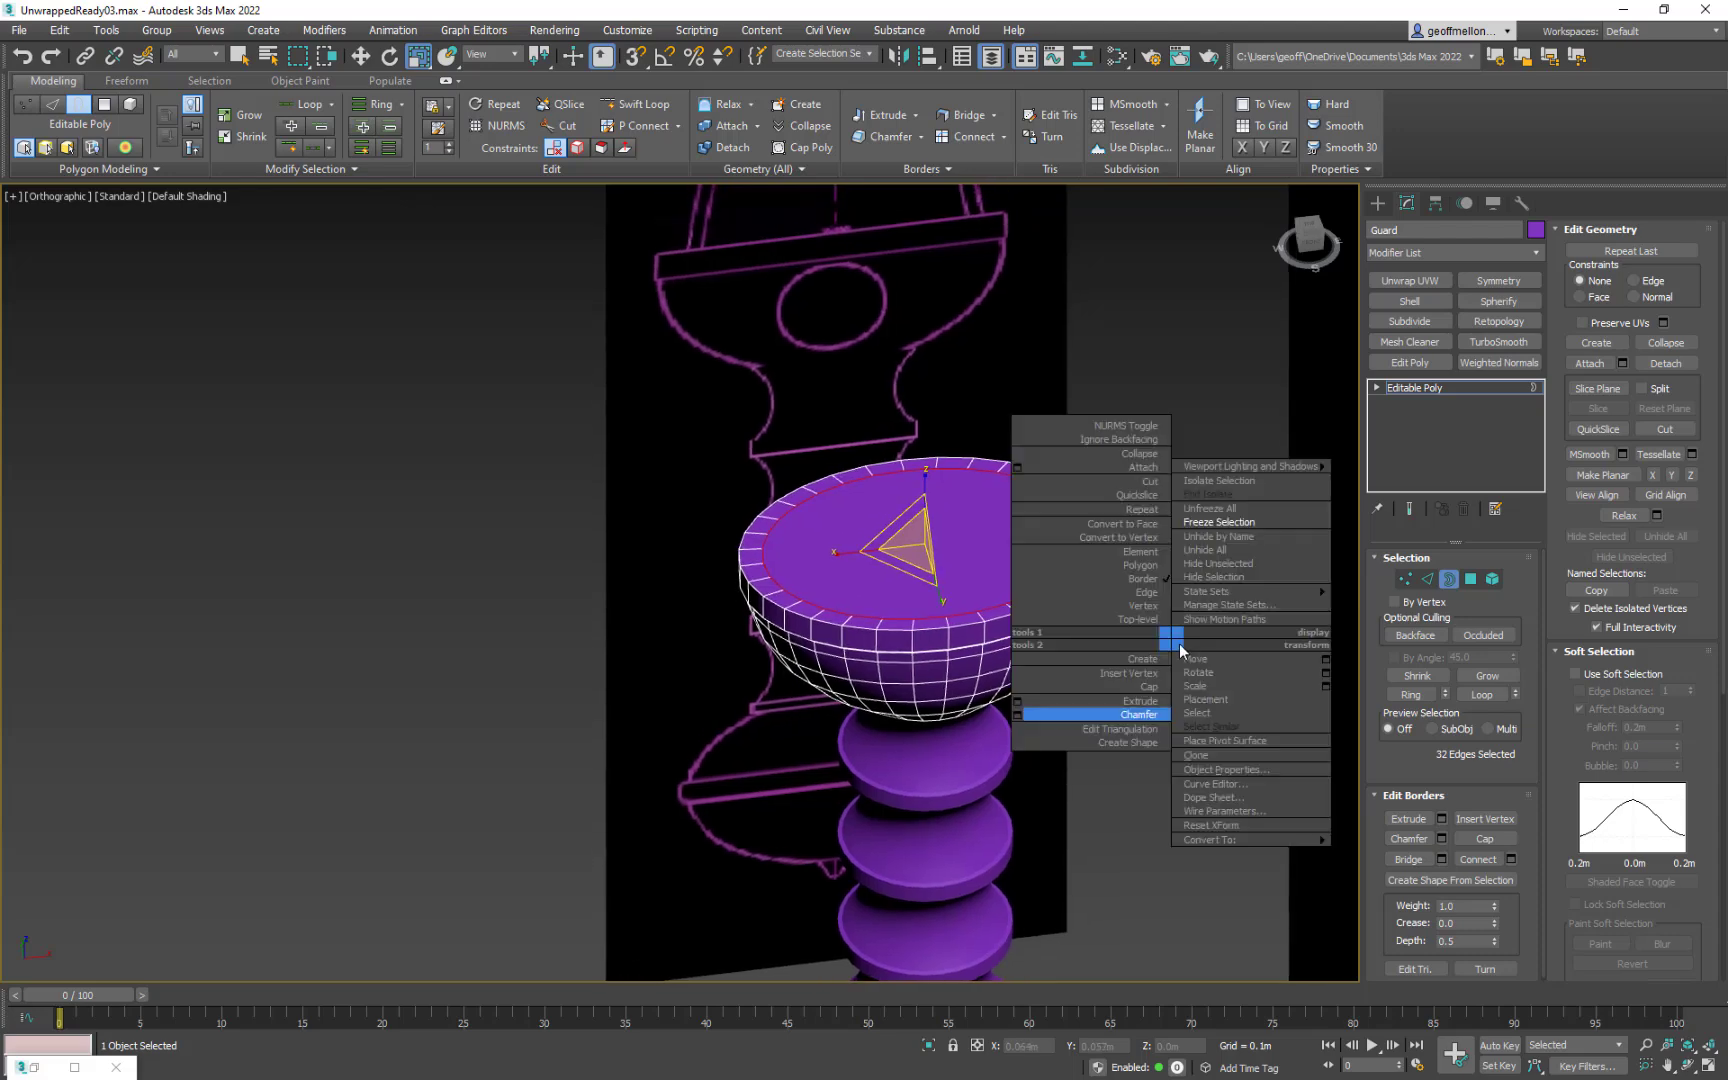
left_click(1220, 769)
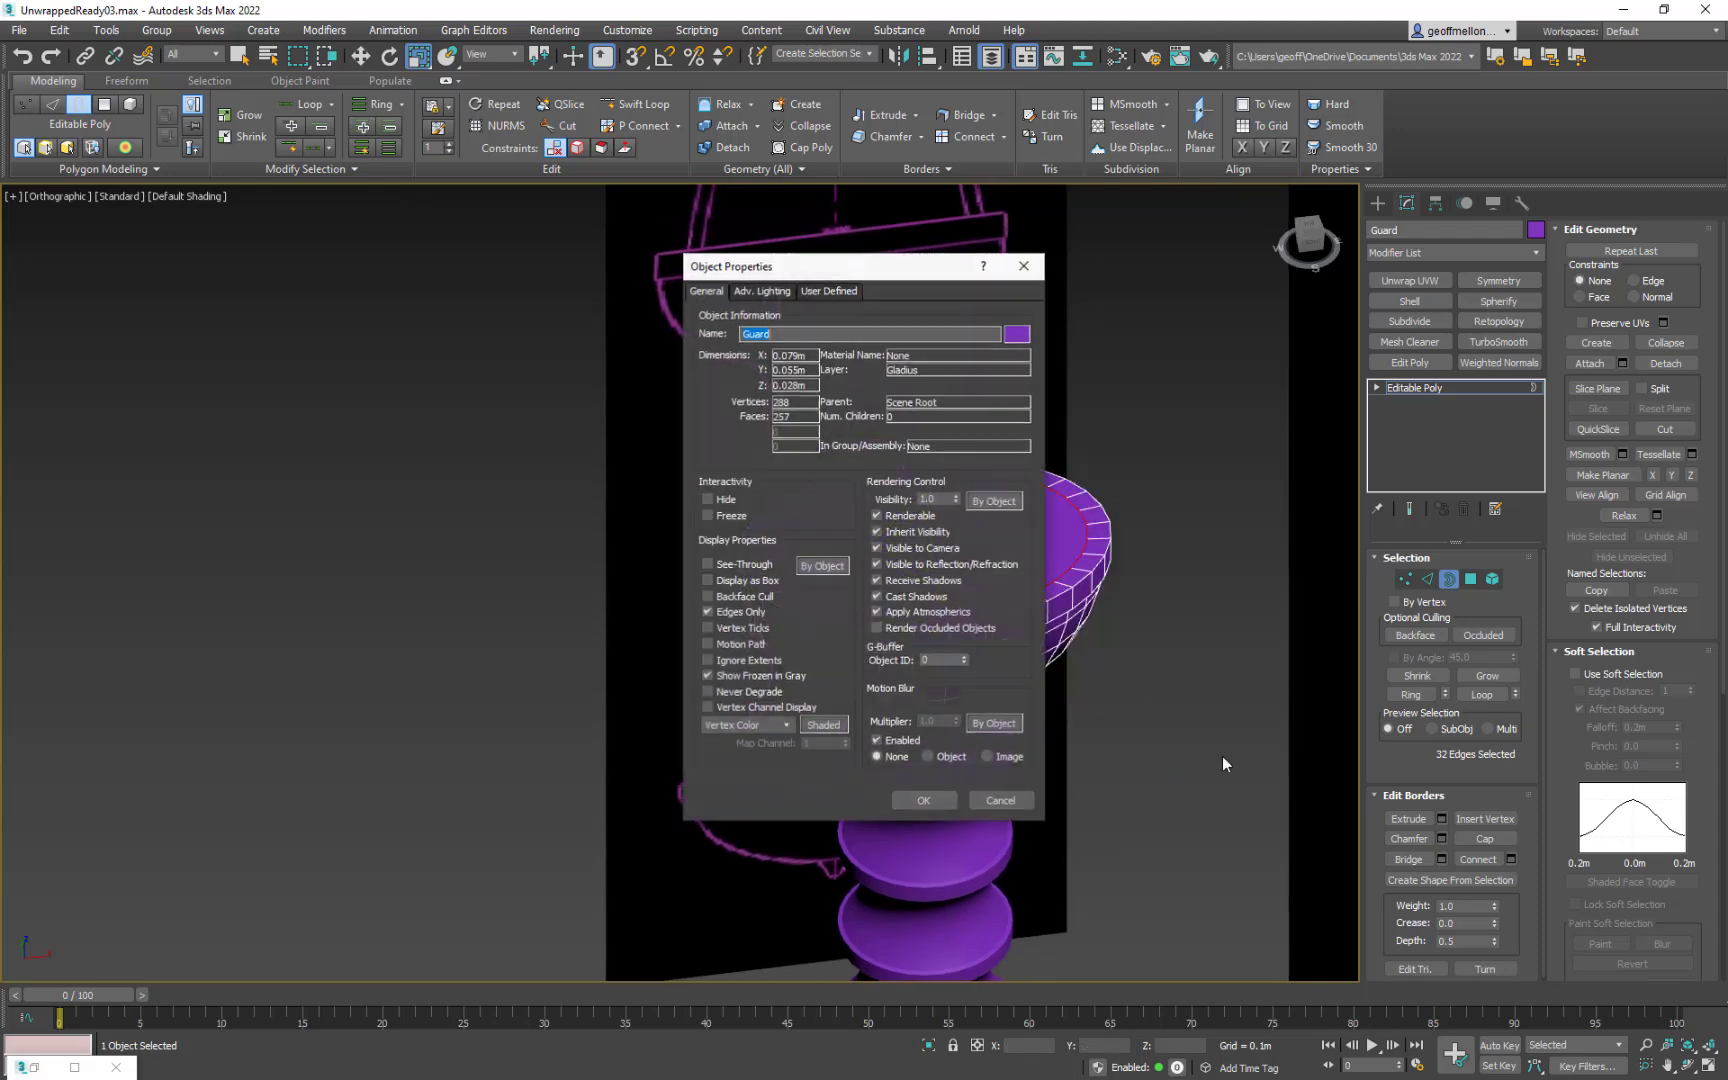
left_click(707, 611)
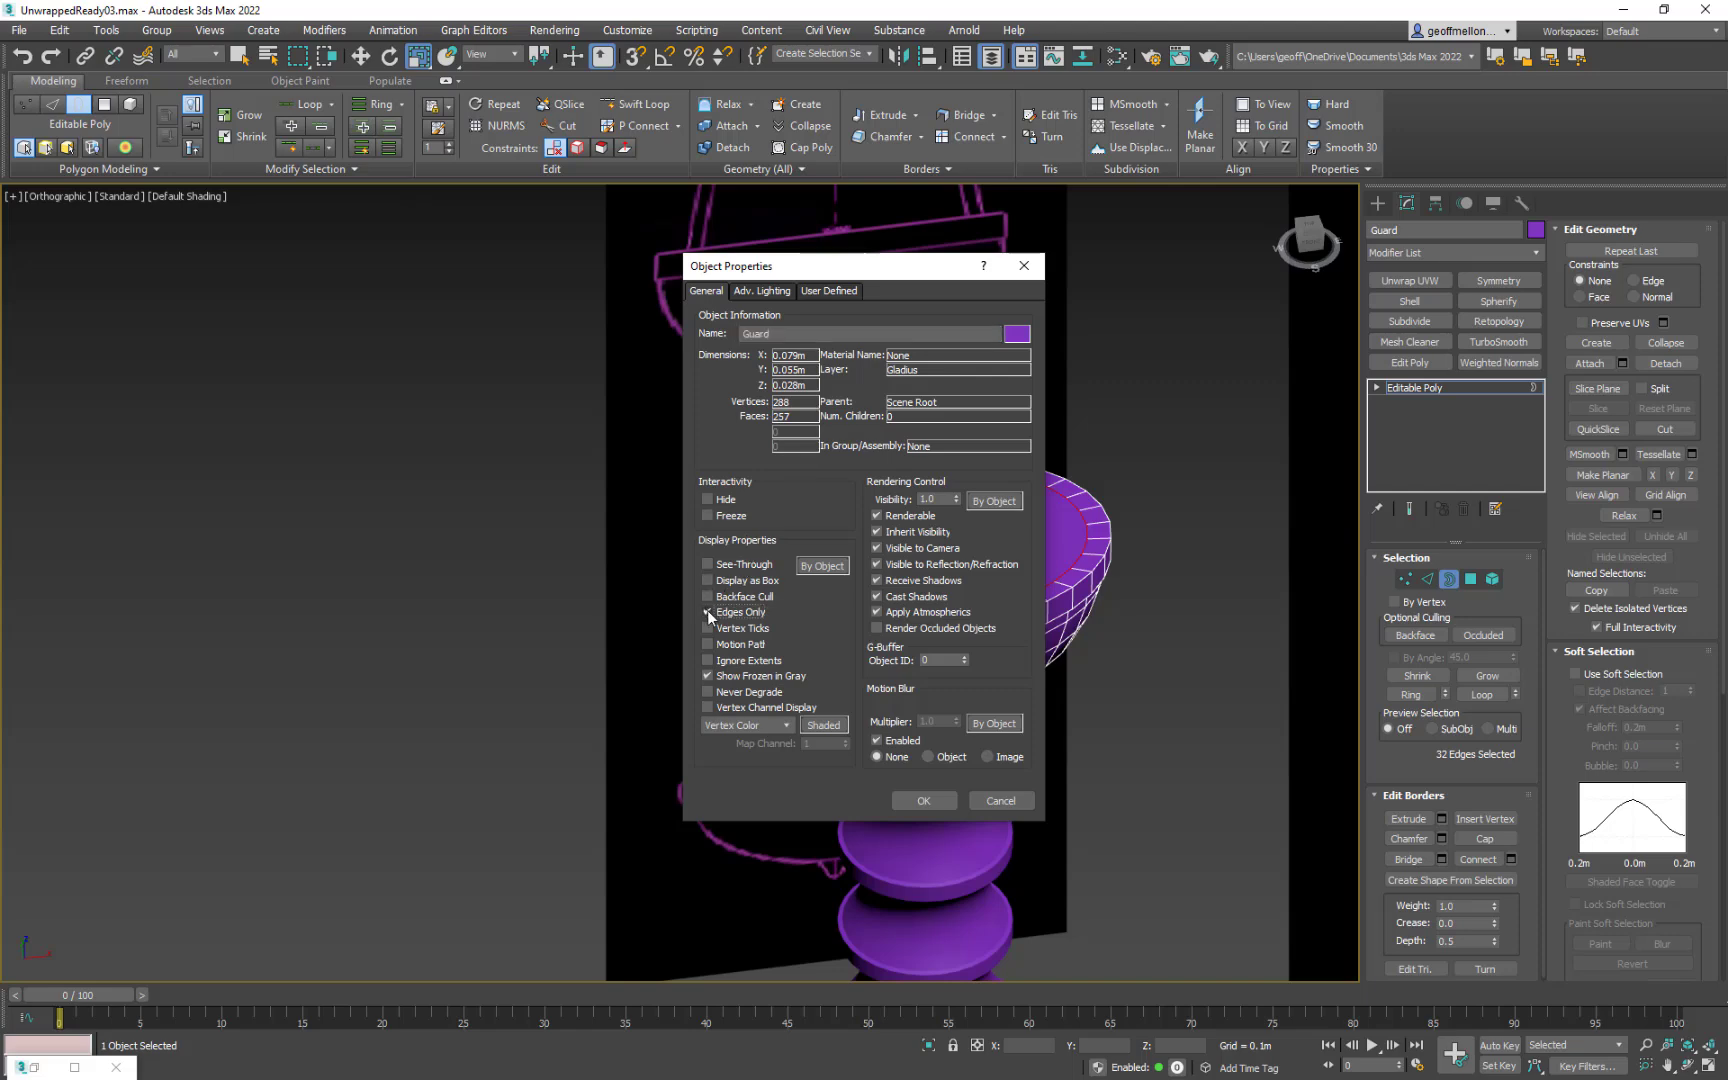
left_click(921, 797)
scroll(770, 651, "up", 5)
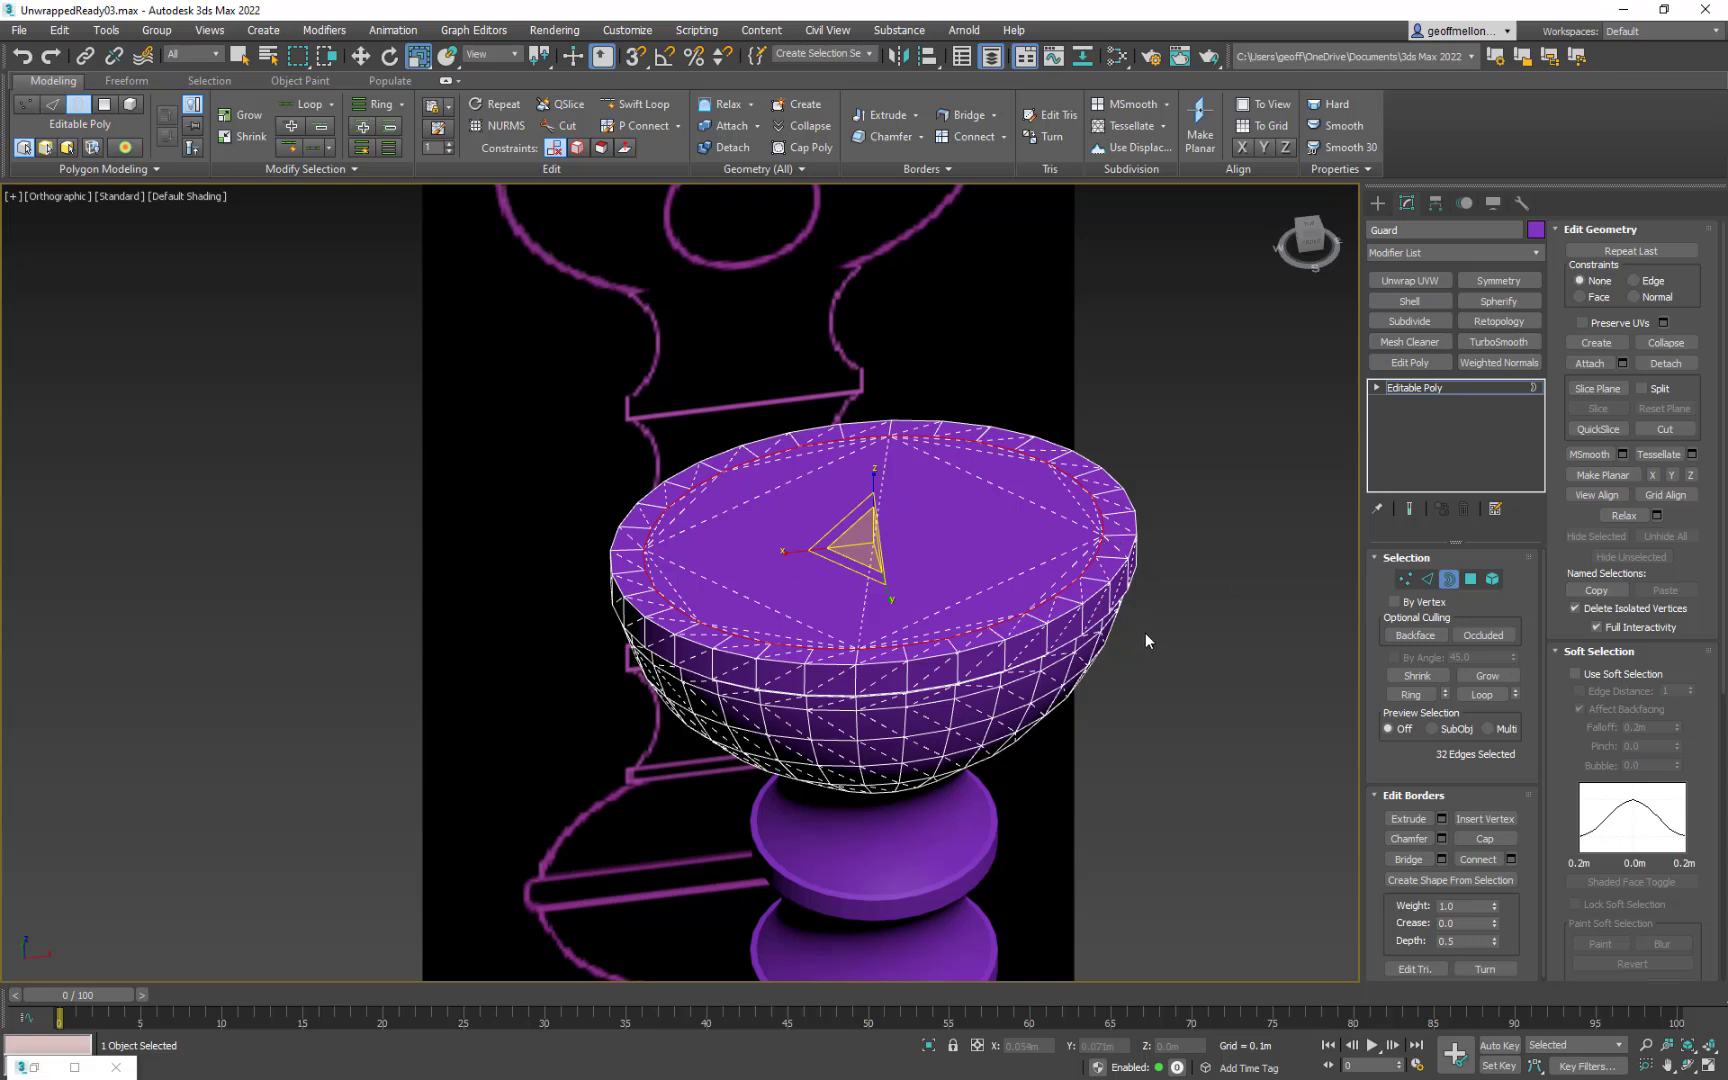
Step: Undo the cap, extrude the guard's inner rim border toward the centre and collapse it to one central vertex
right_click(1257, 670)
key("ctrl+z")
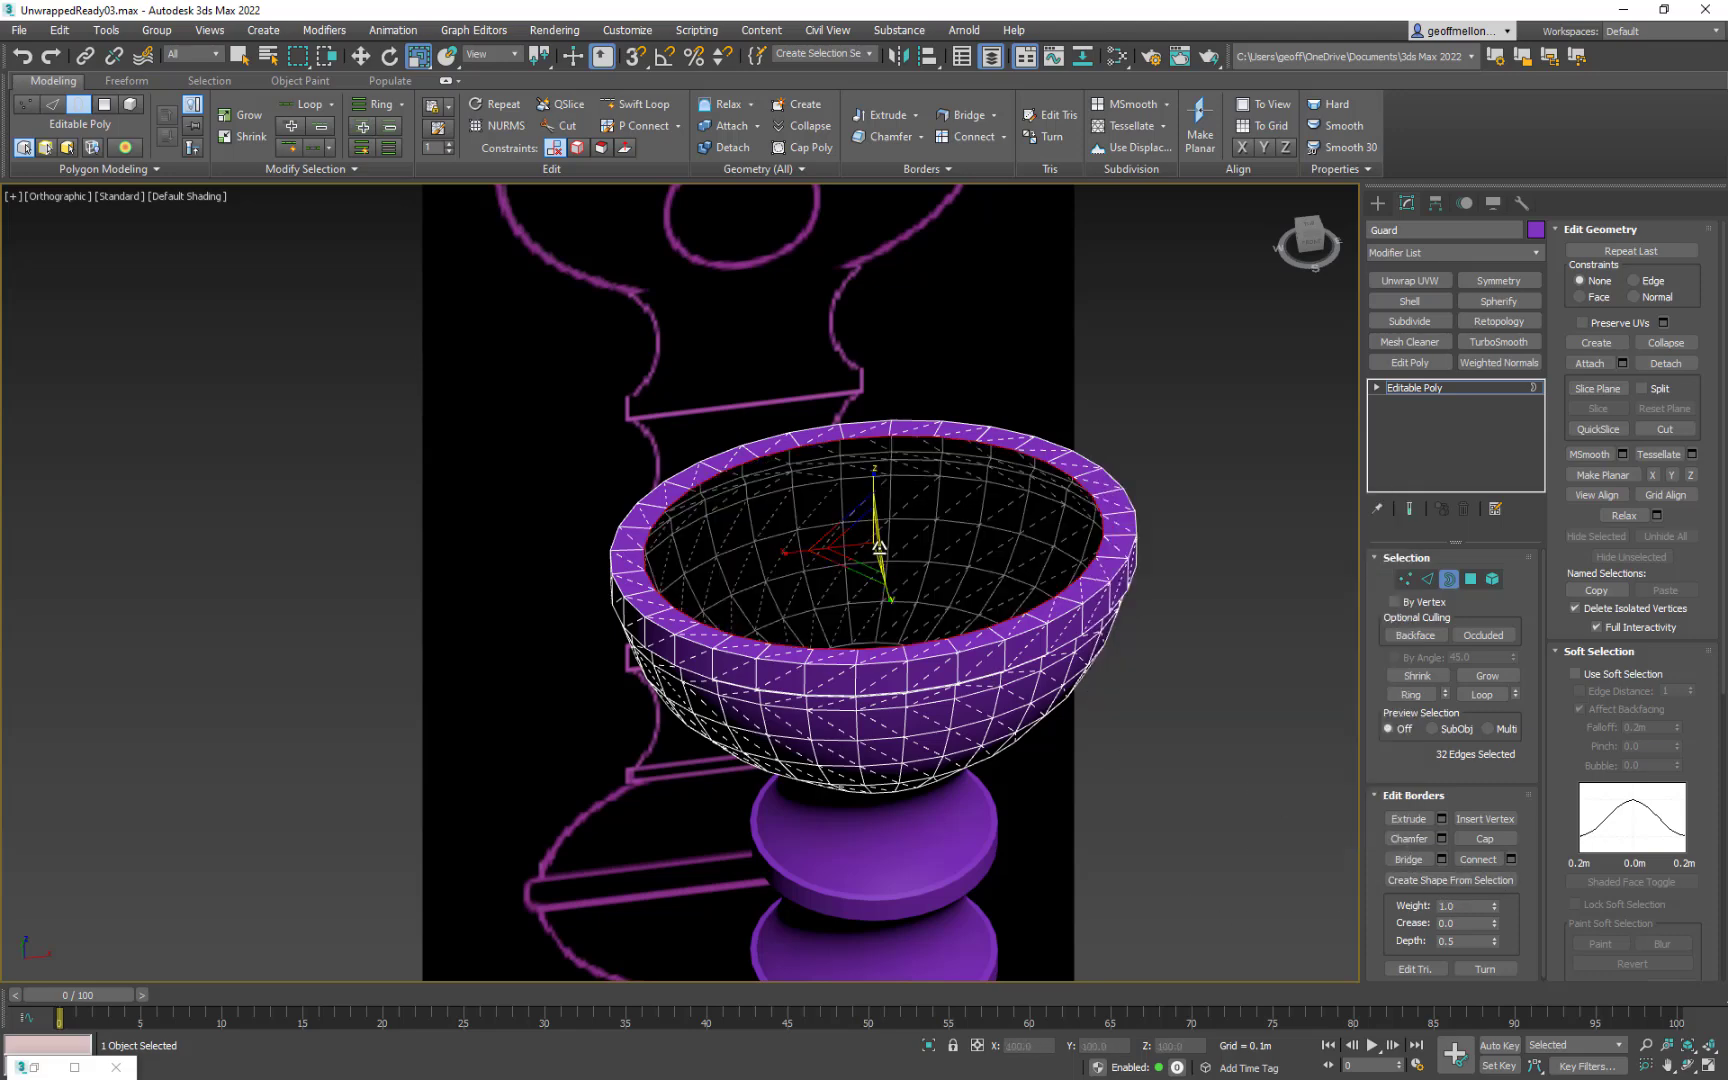
left_click_drag(864, 548, 876, 641, "shift")
key("ctrl+alt+c")
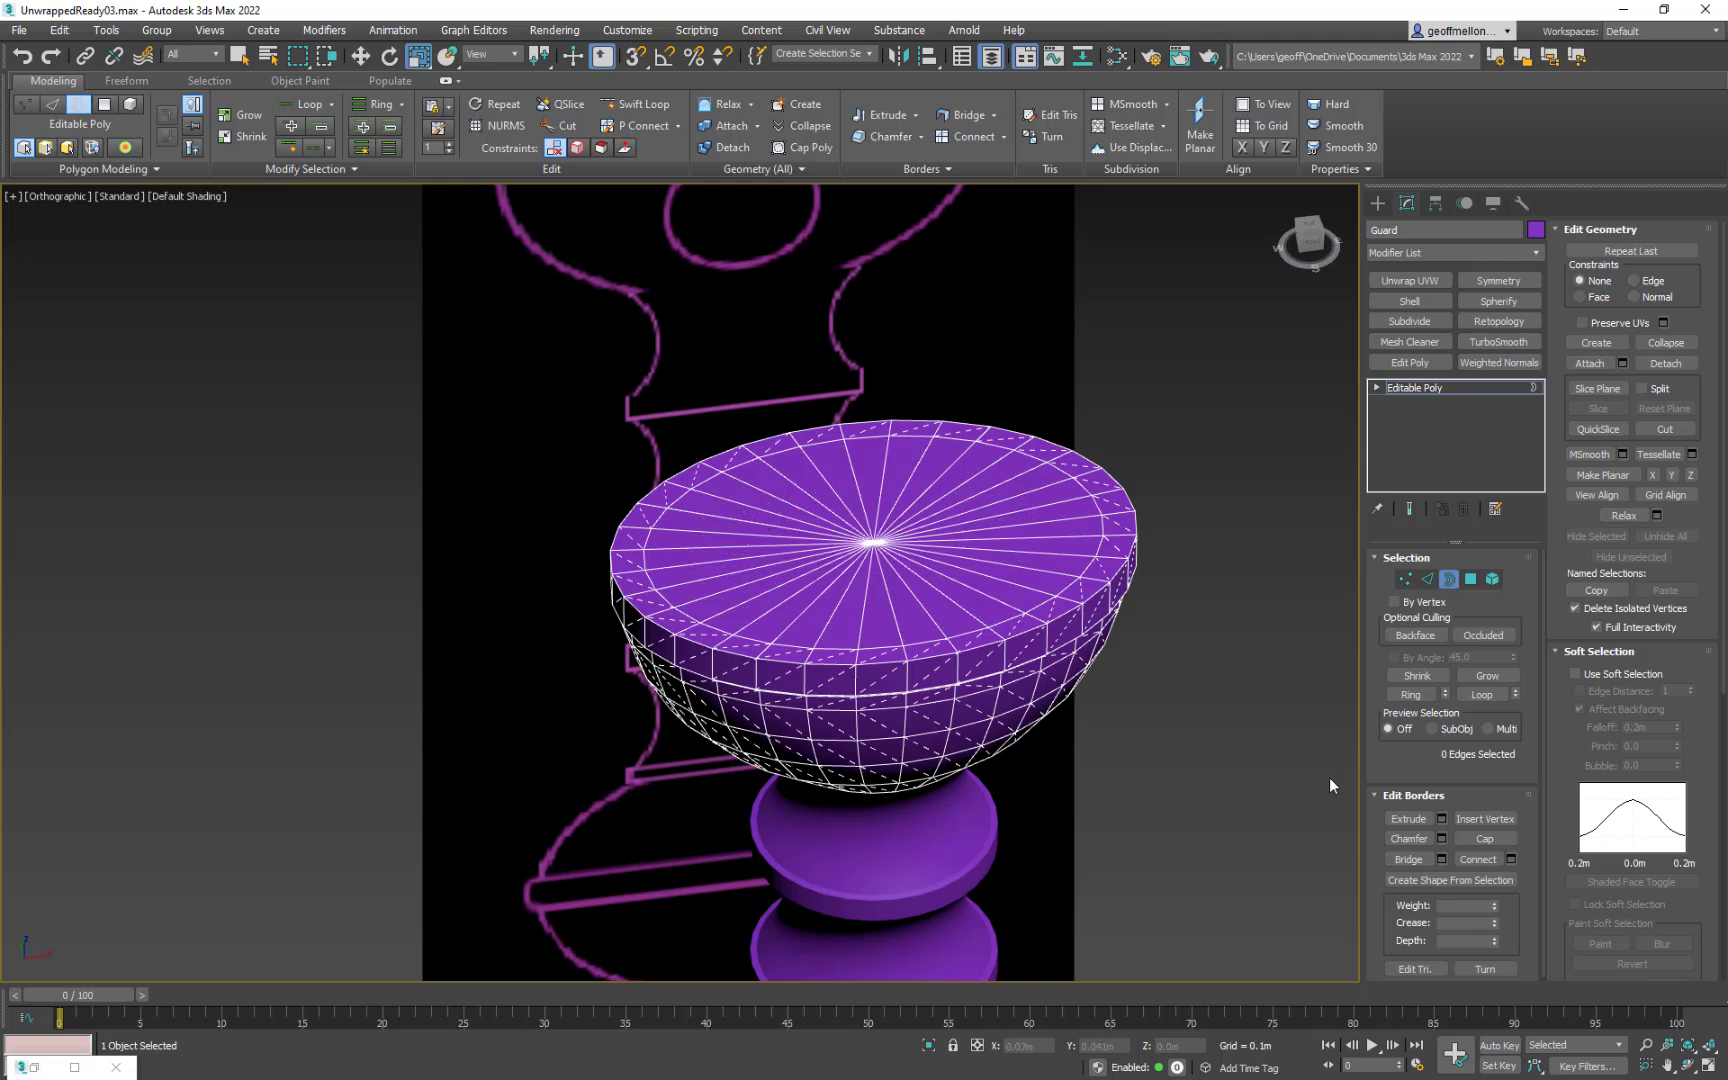
Step: Turn Edges Only back on in the guard's object properties
middle_click_drag(1219, 763, 1108, 650)
right_click(1177, 664)
left_click(1260, 791)
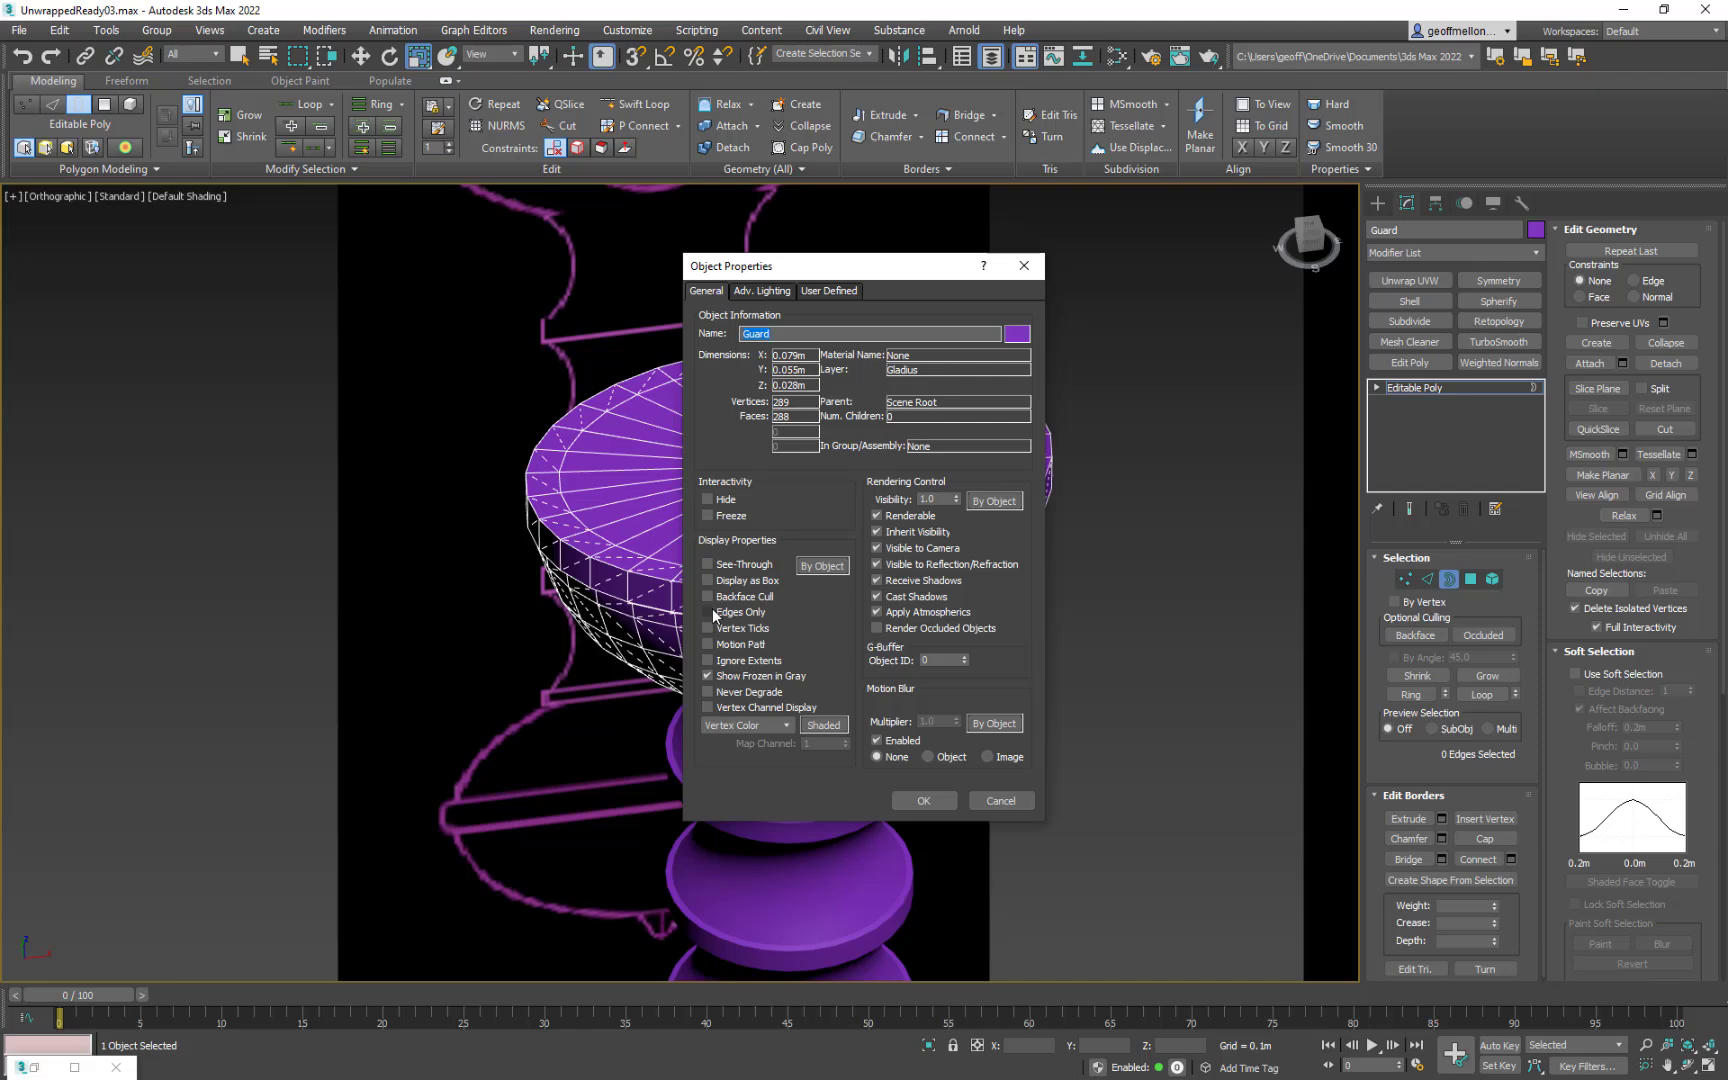
left_click(711, 612)
left_click(923, 800)
middle_click_drag(900, 490, 900, 560)
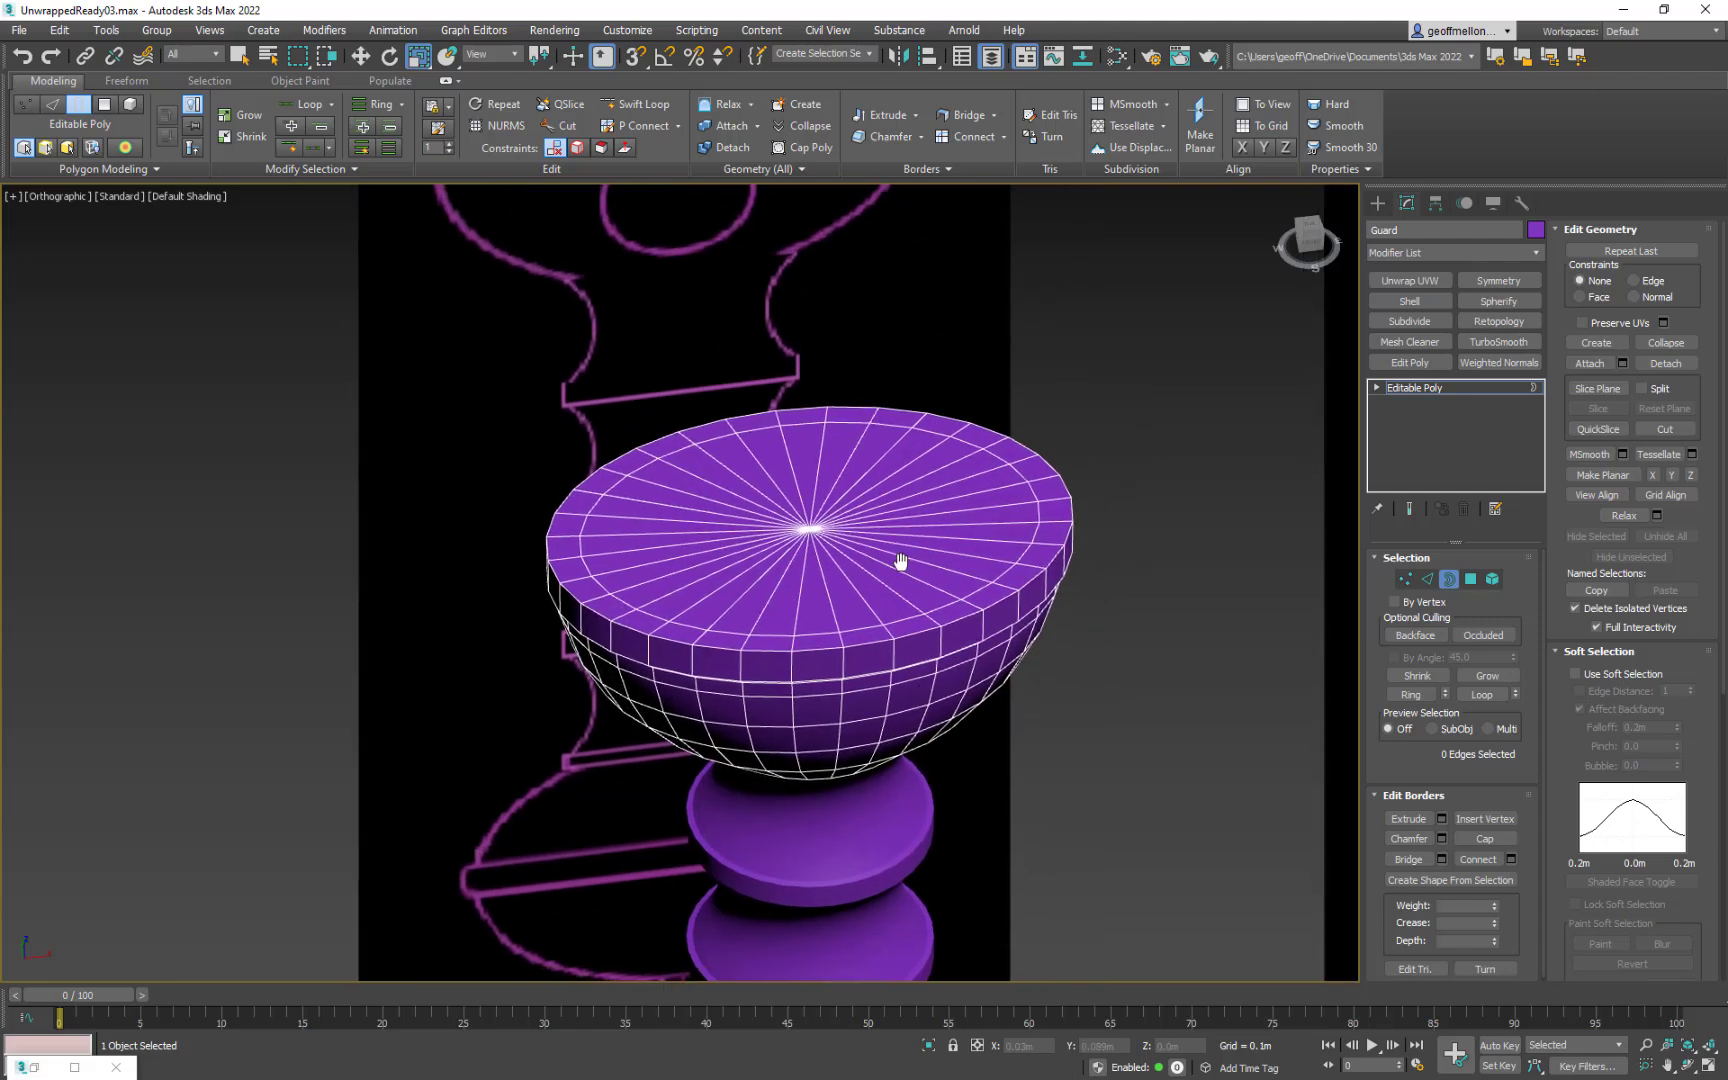
middle_click_drag(1081, 544, 977, 566)
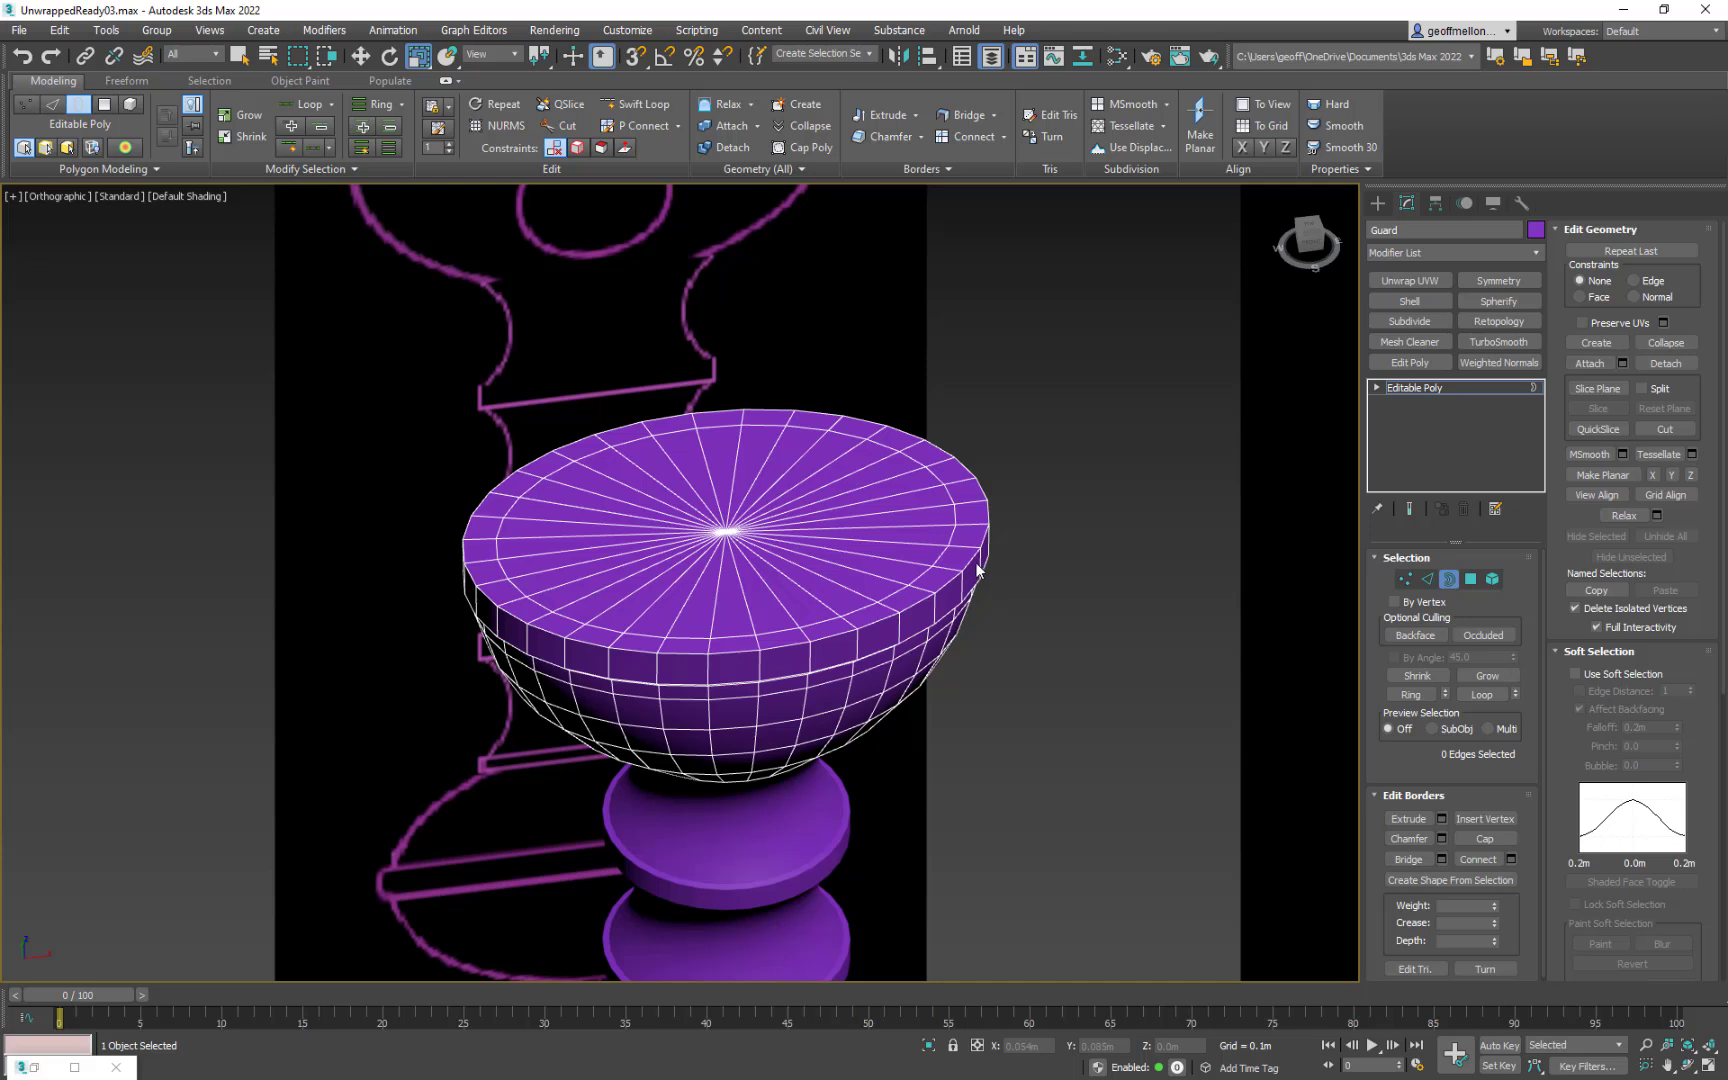
Step: Switch the guard to edge editing and test selecting the top's inner loop, a column of side edges and a single radial edge
key("2")
double_click(822, 620)
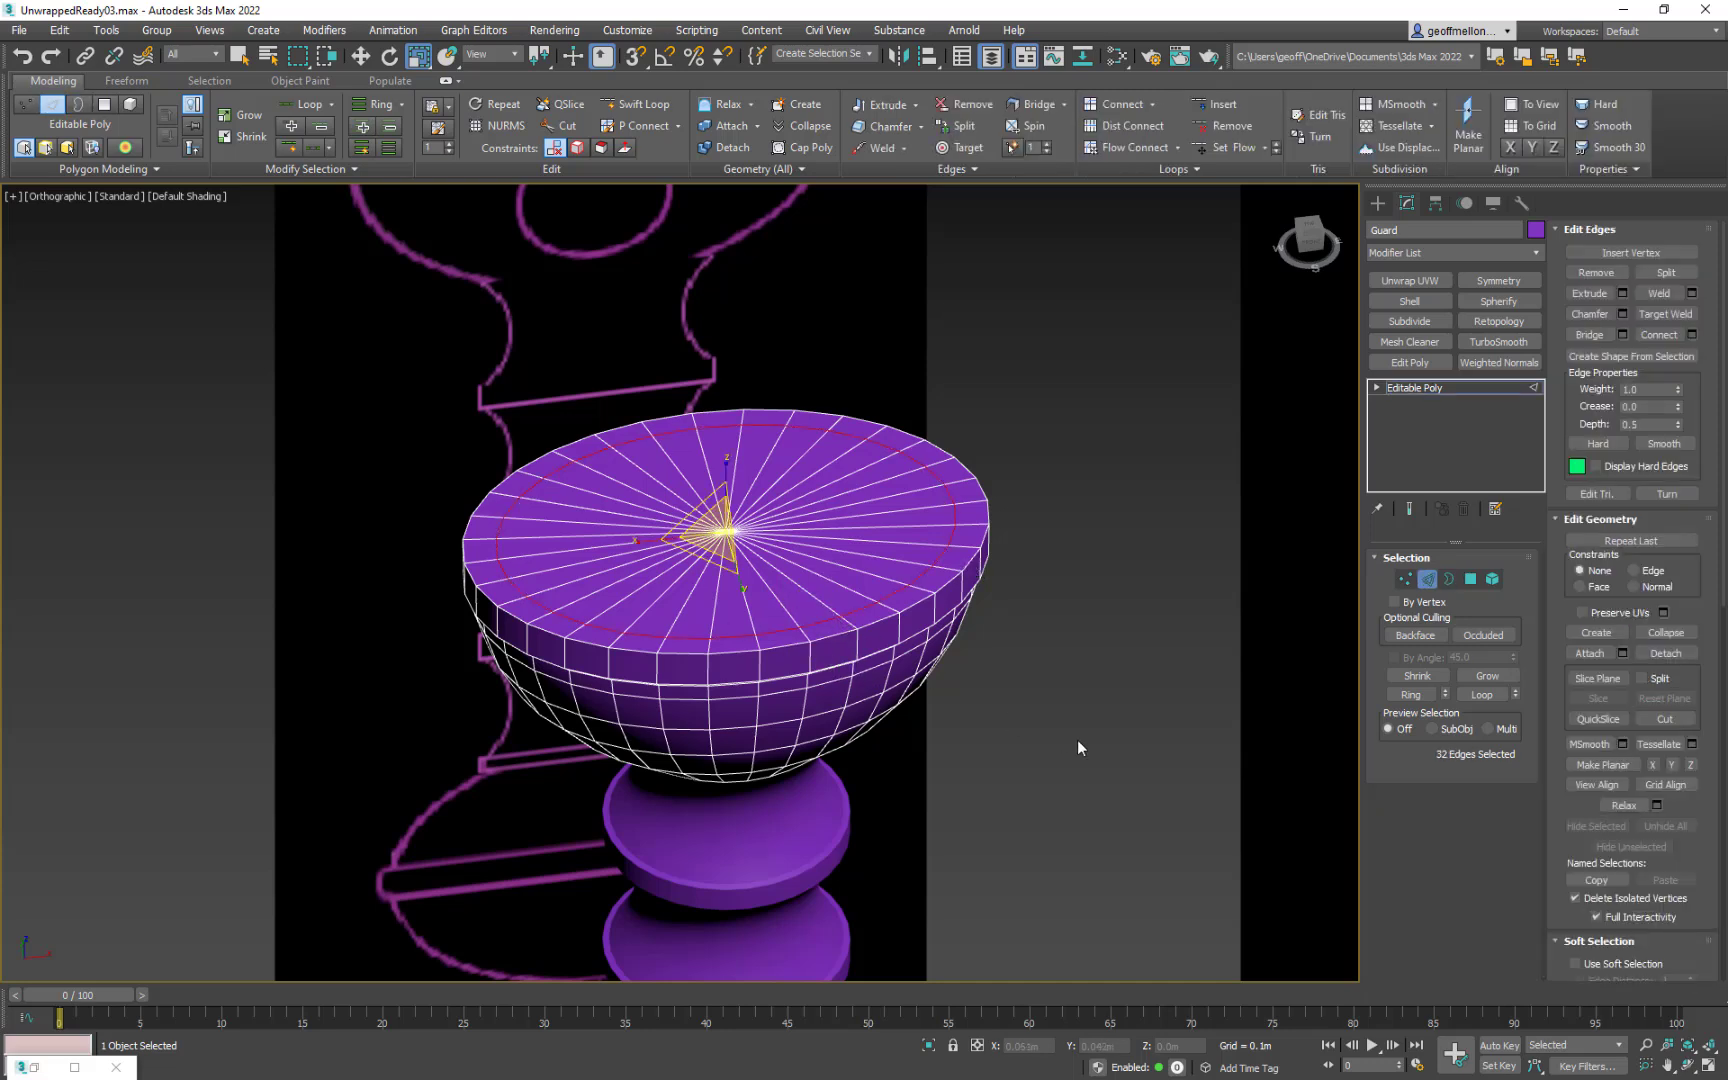
double_click(832, 640)
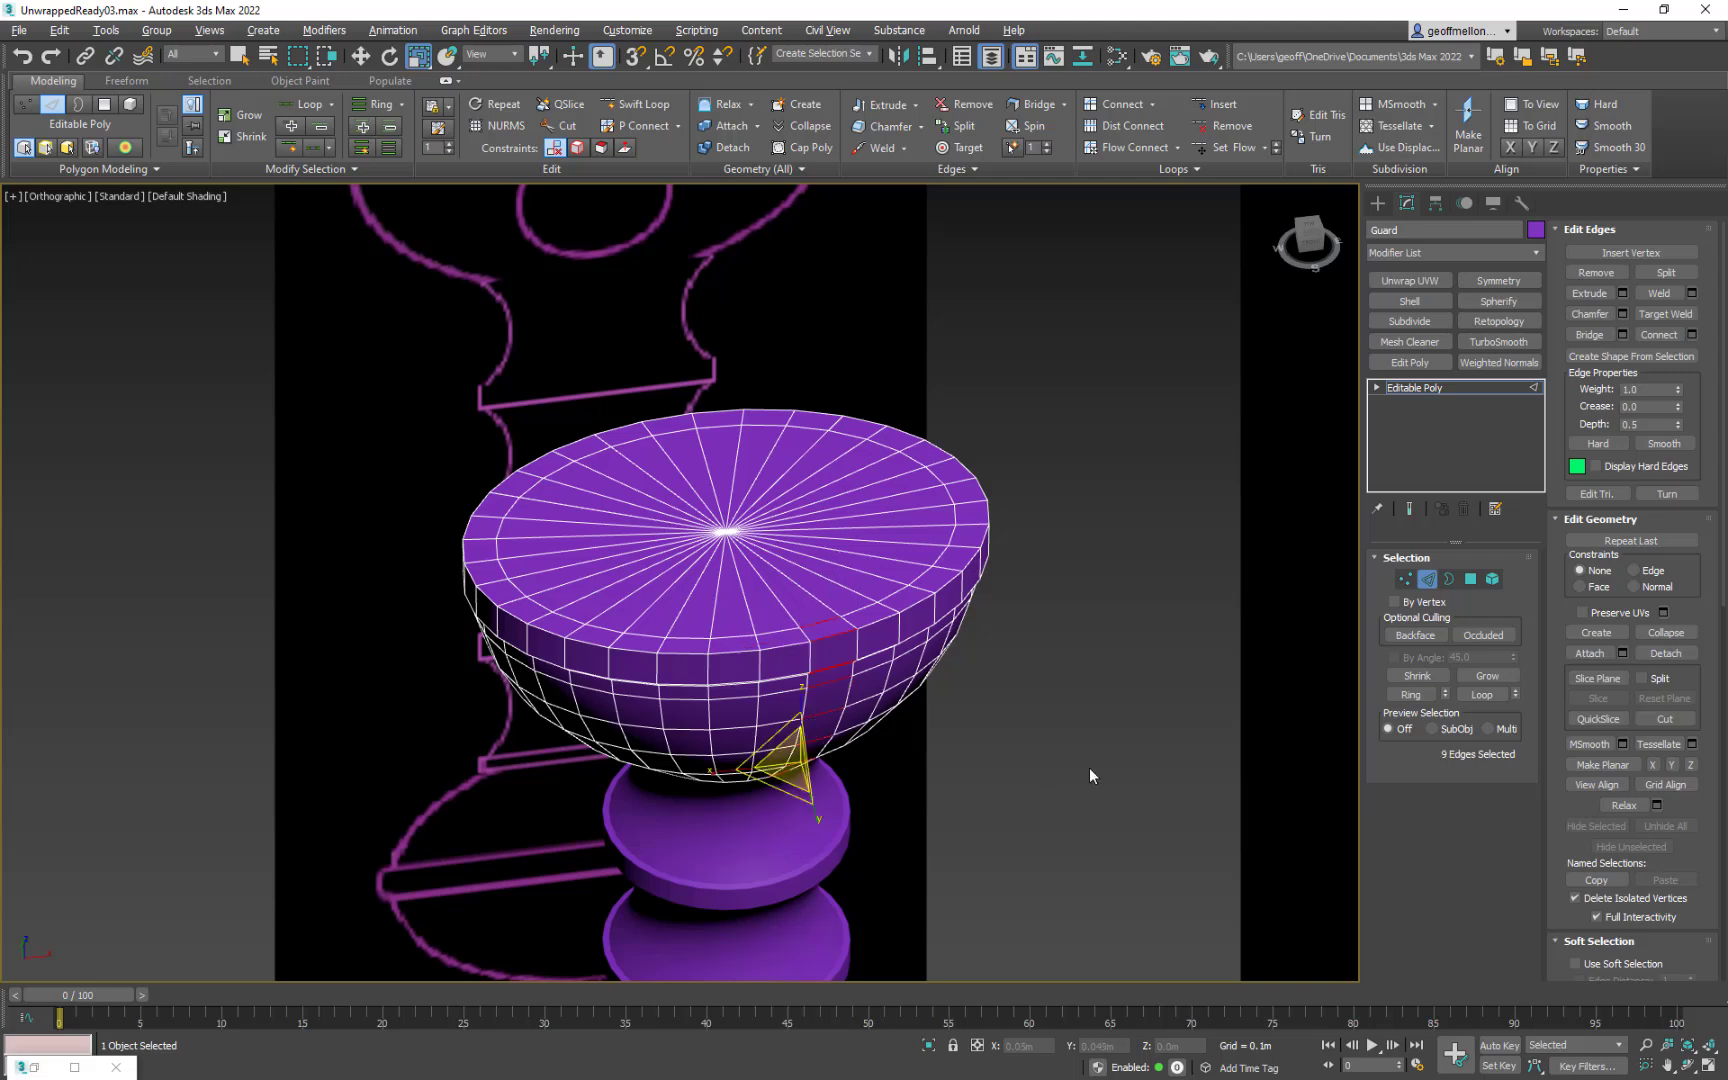
middle_click_drag(1091, 709, 1047, 711, "alt")
middle_click_drag(852, 603, 890, 612, "alt")
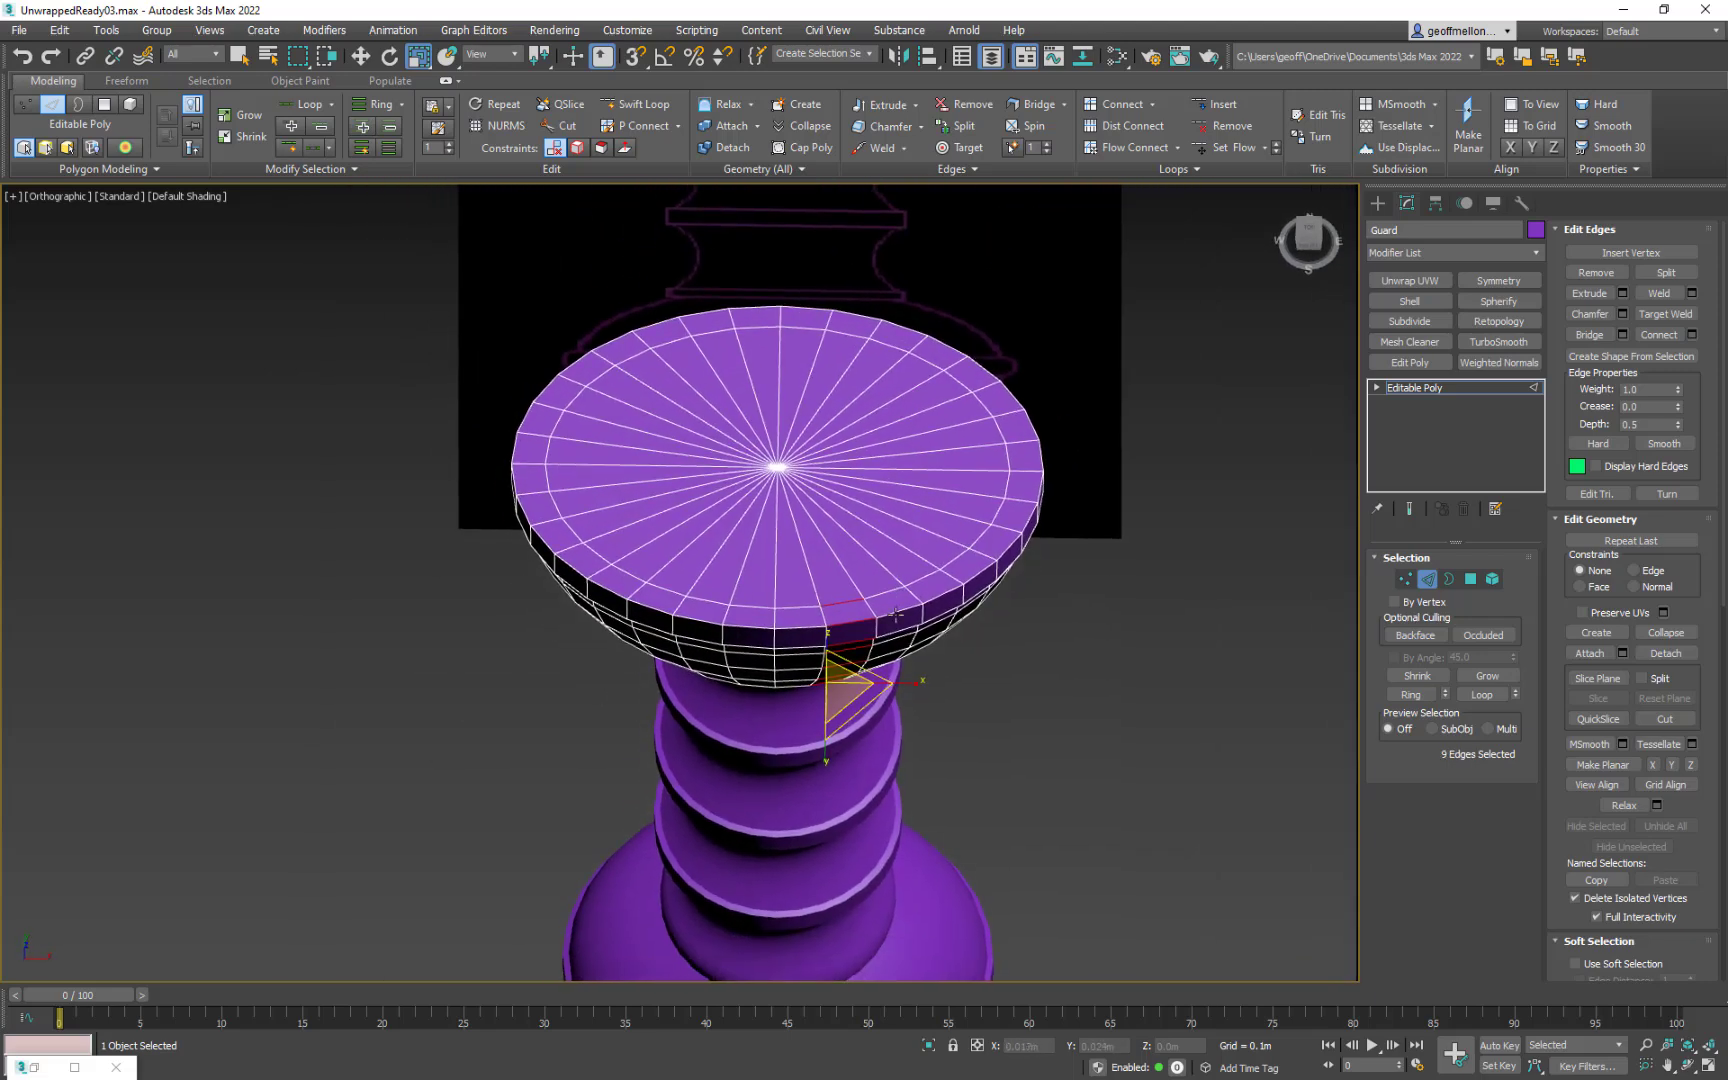
left_click(811, 566)
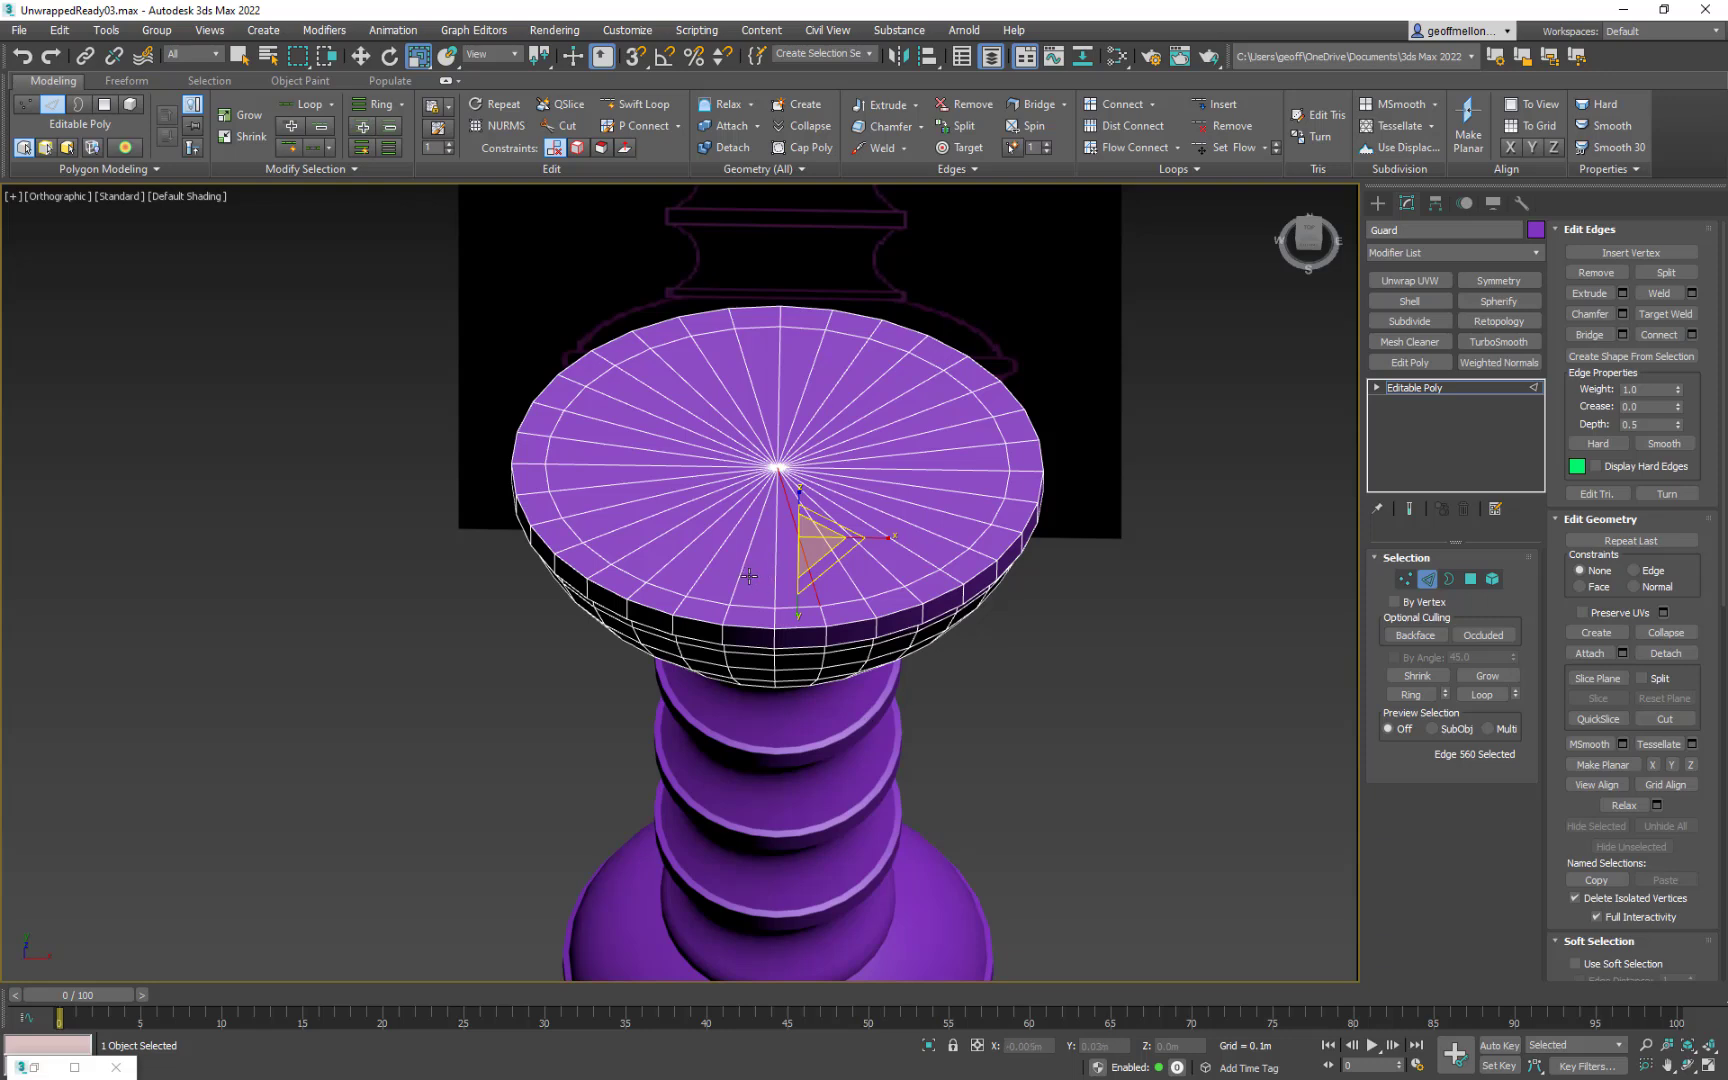
left_click(749, 576)
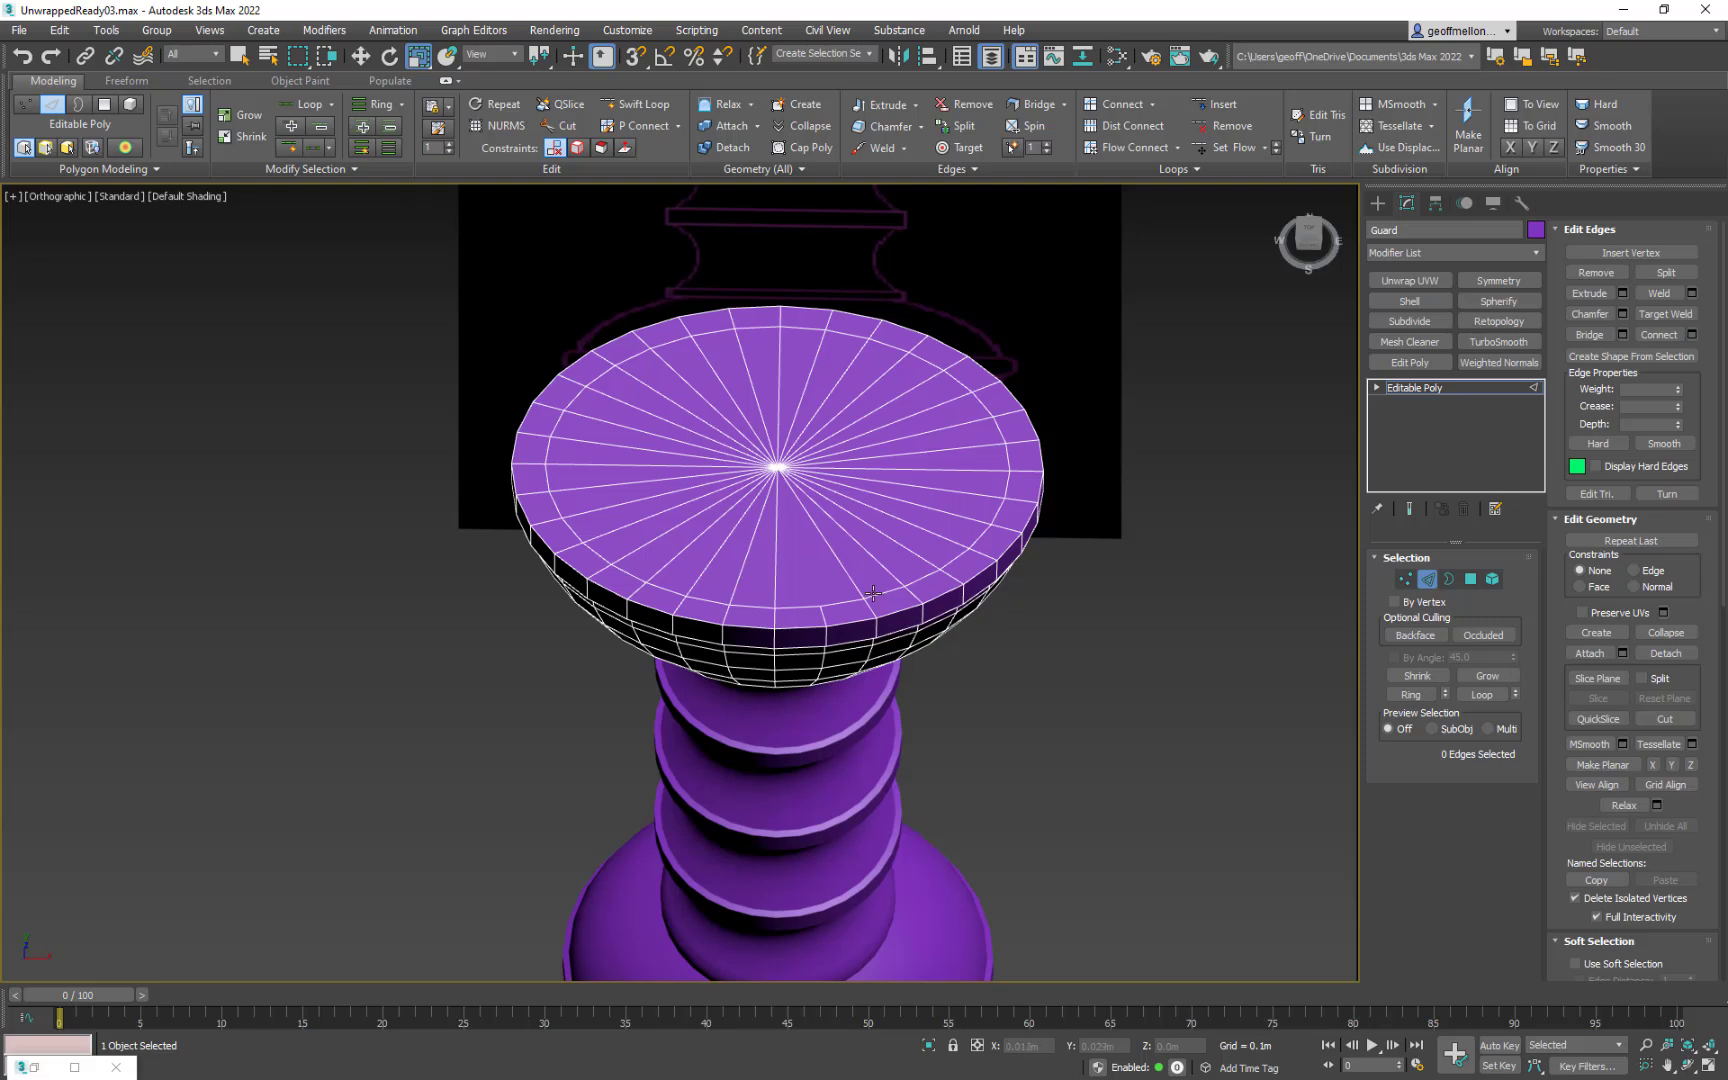
Step: Test edge ring selections from the inner rim of the guard's top to examine how they pass through the central triangles
middle_click_drag(873, 596, 862, 470)
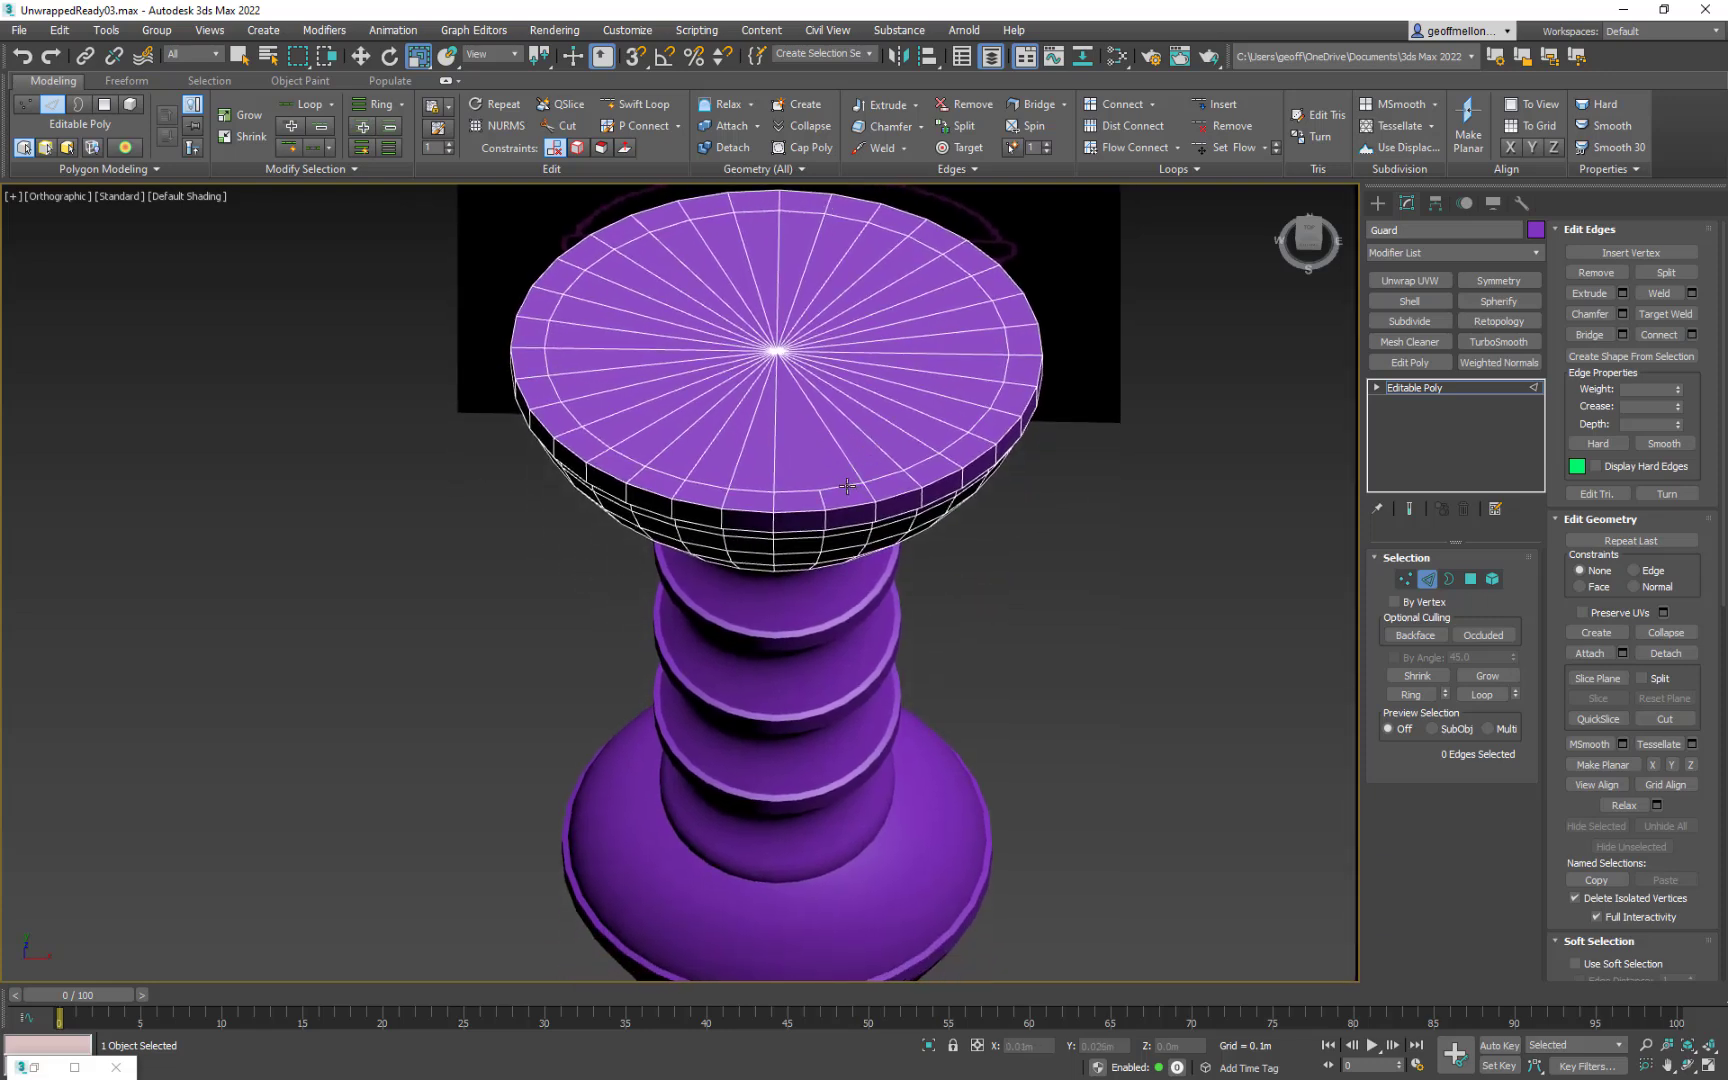
left_click(847, 486)
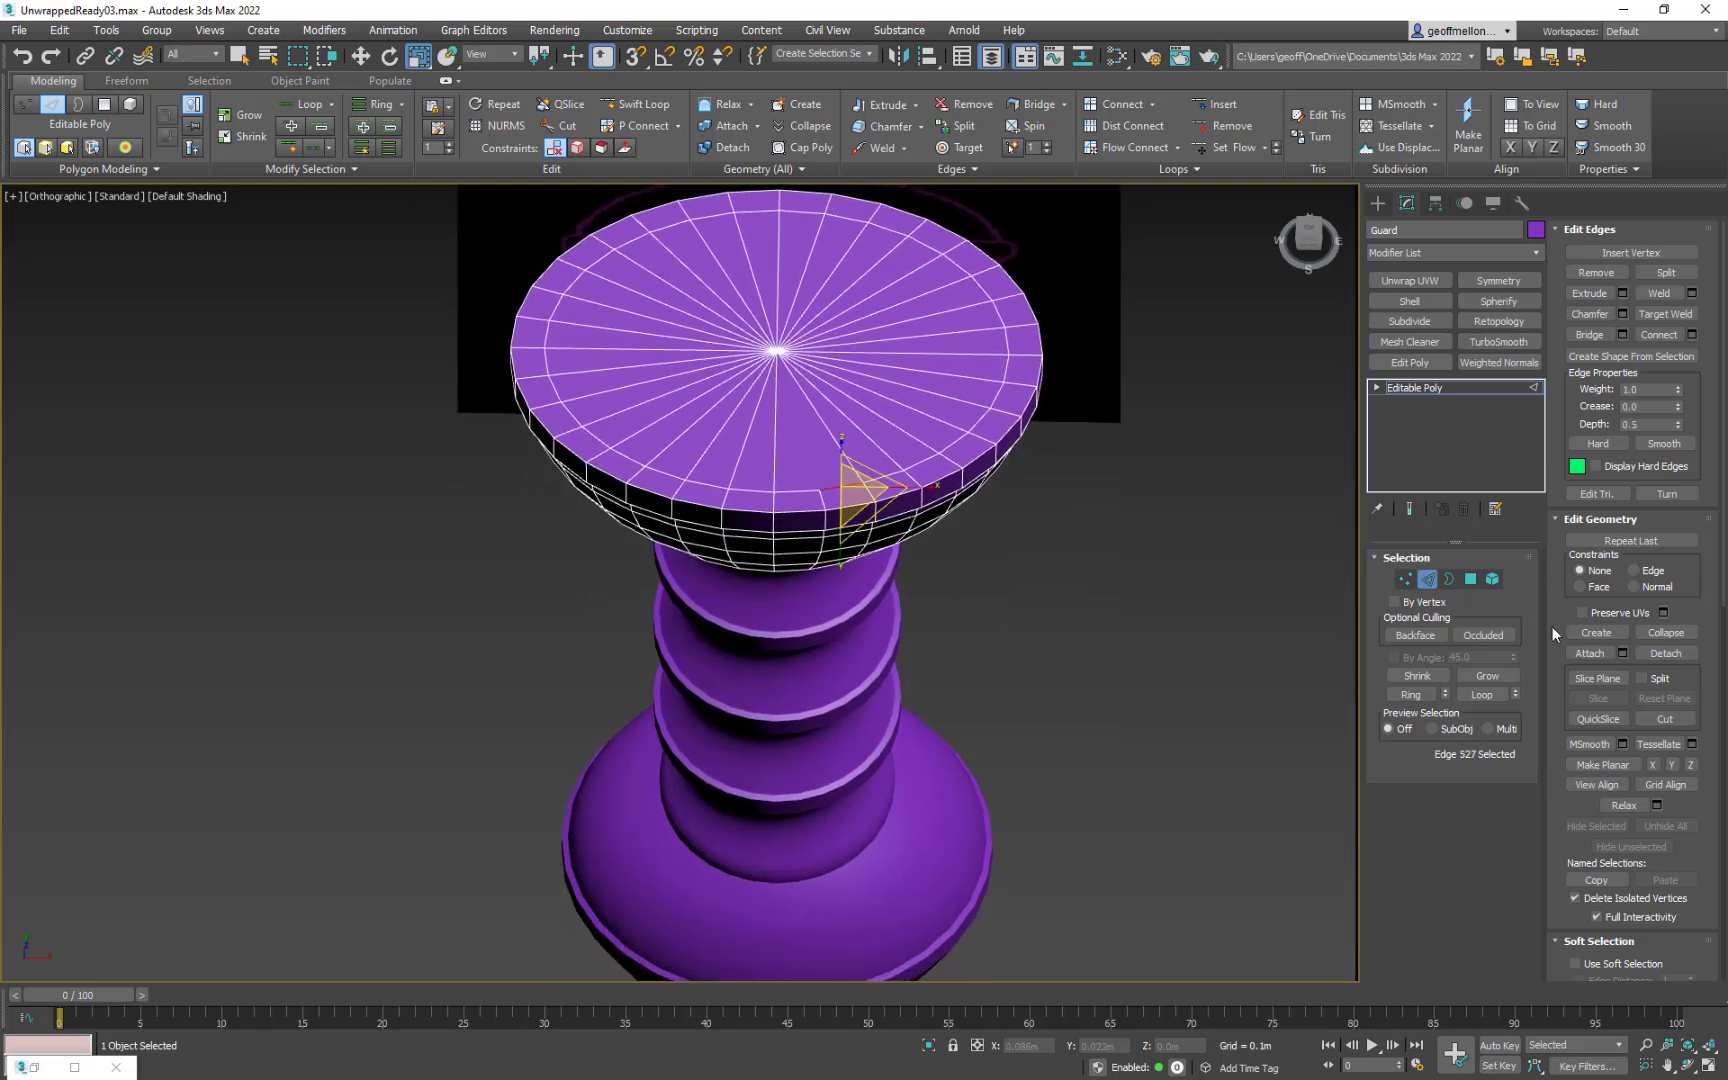
left_click(1425, 690)
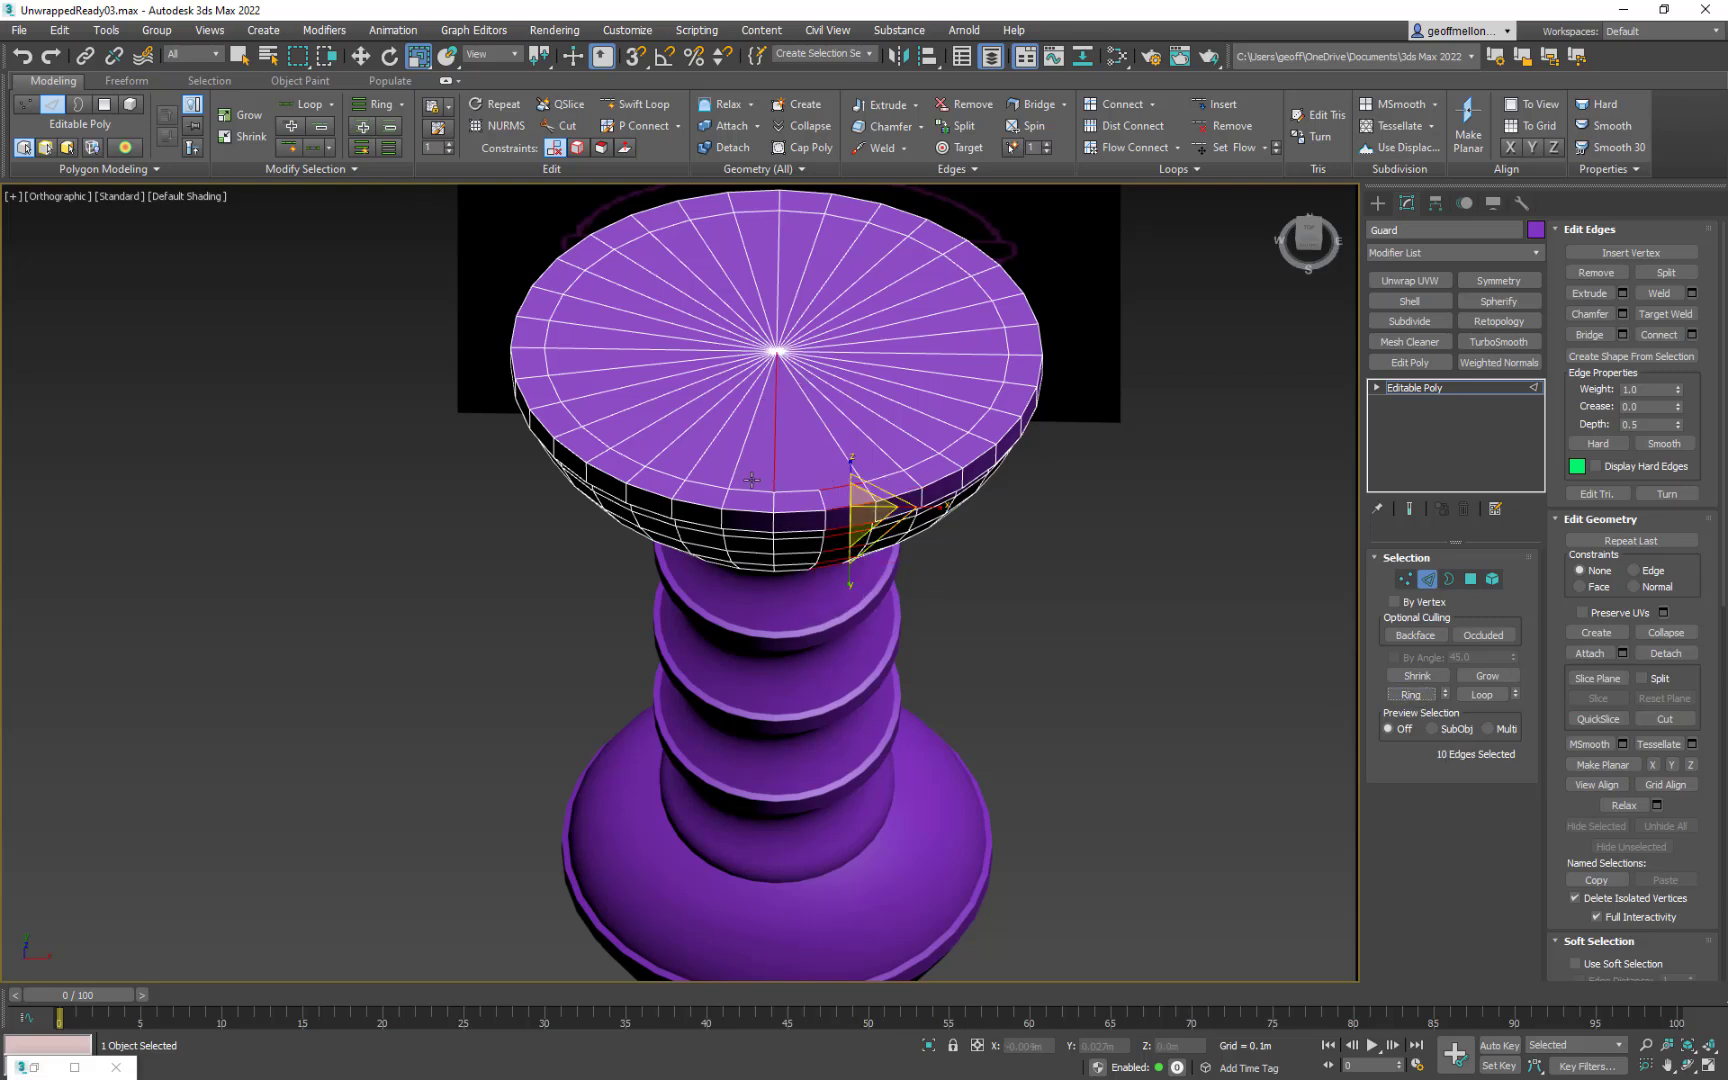
left_click(770, 422)
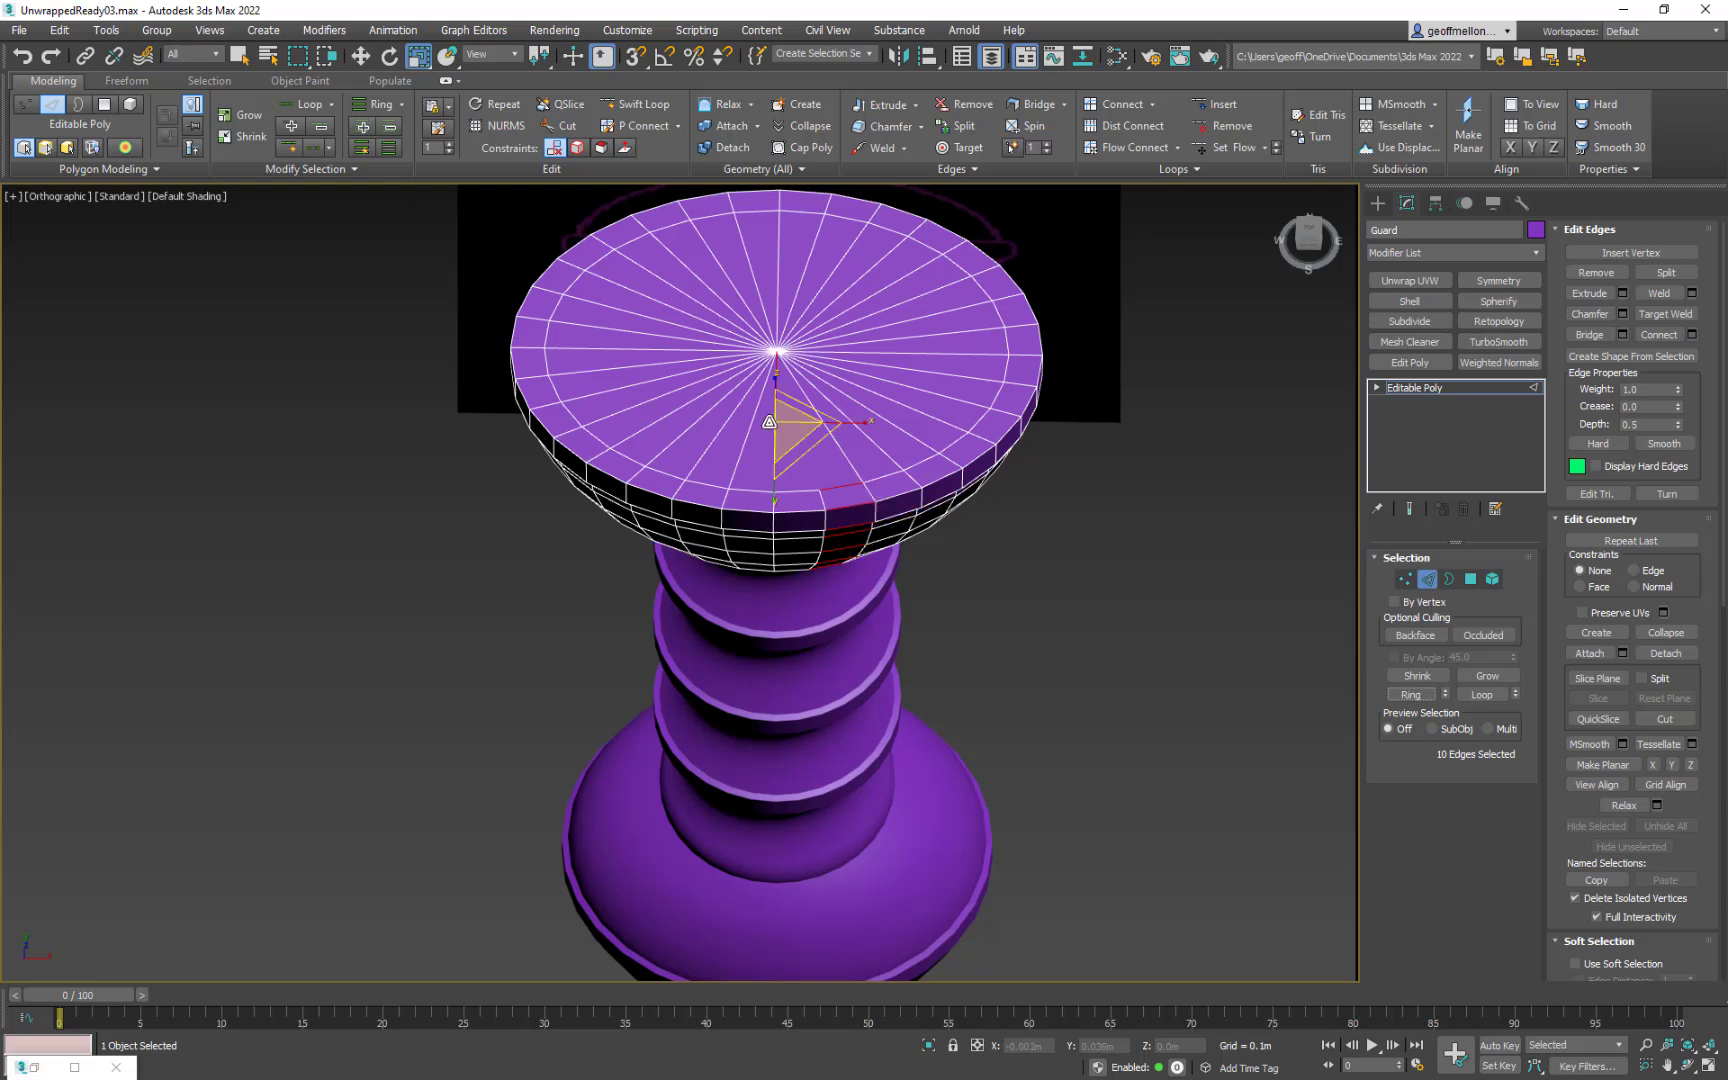
left_click(843, 489)
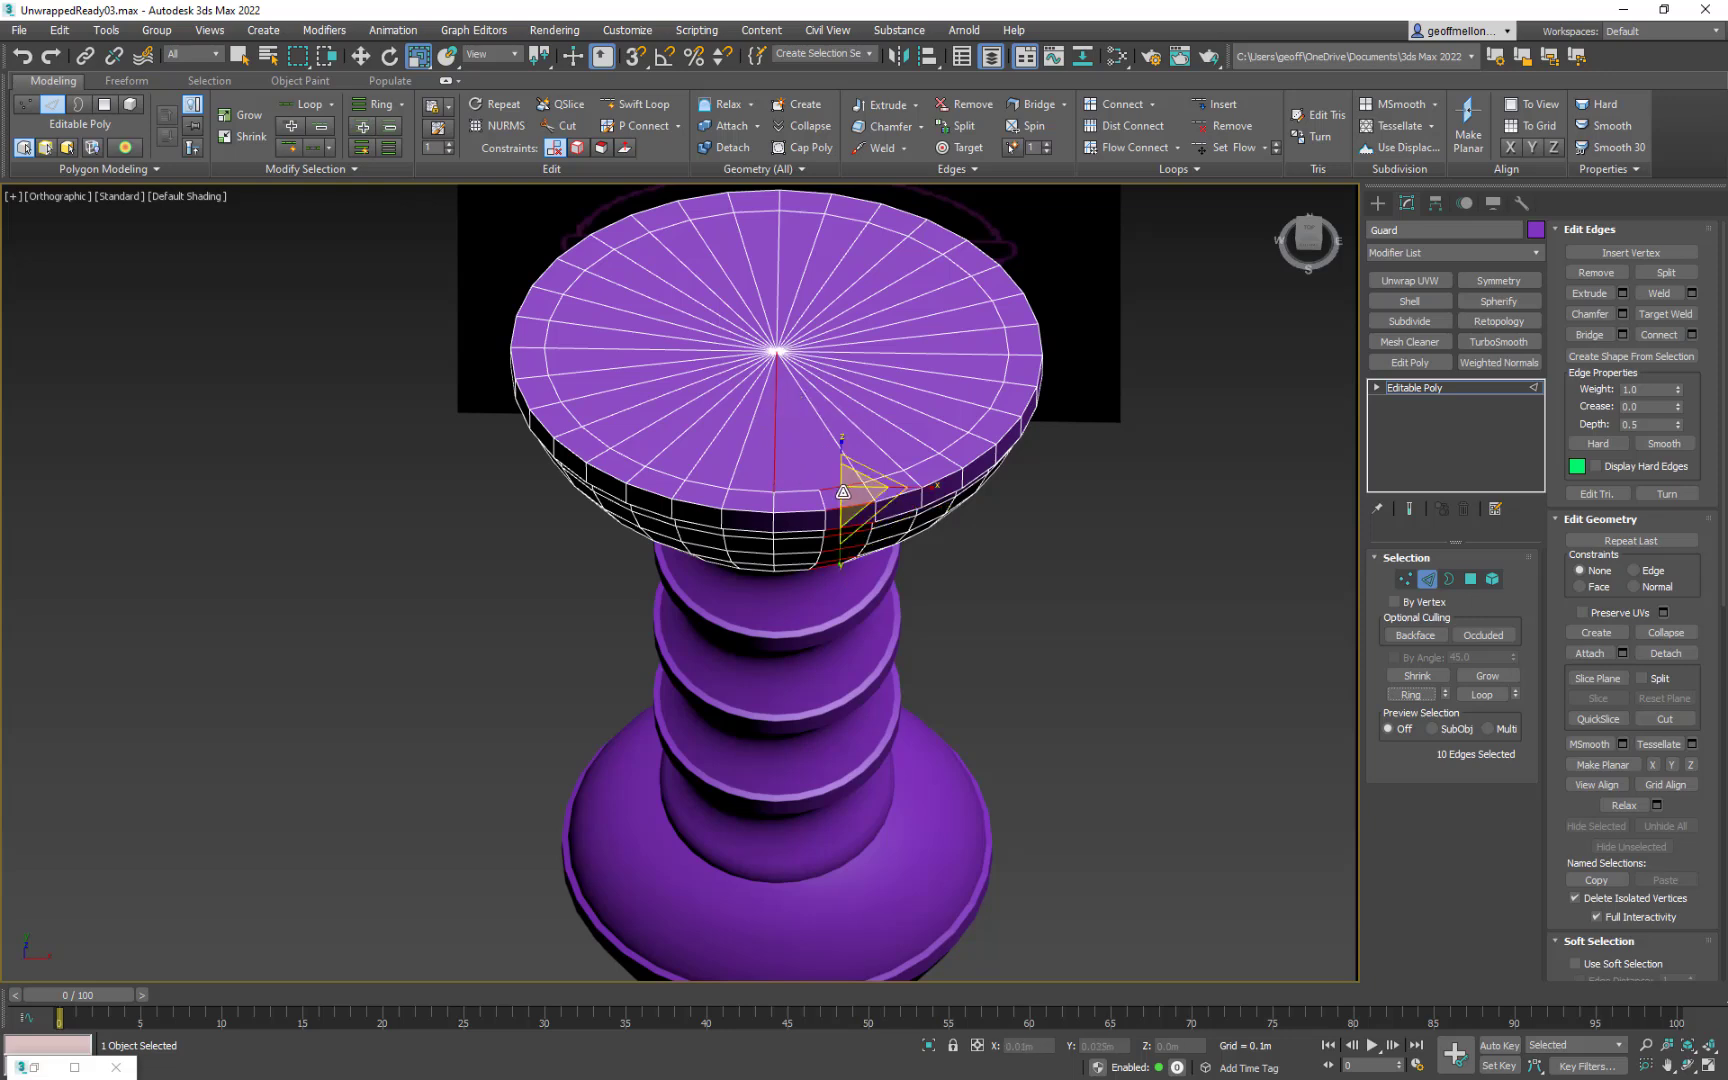
middle_click_drag(840, 472, 891, 462)
left_click(804, 472)
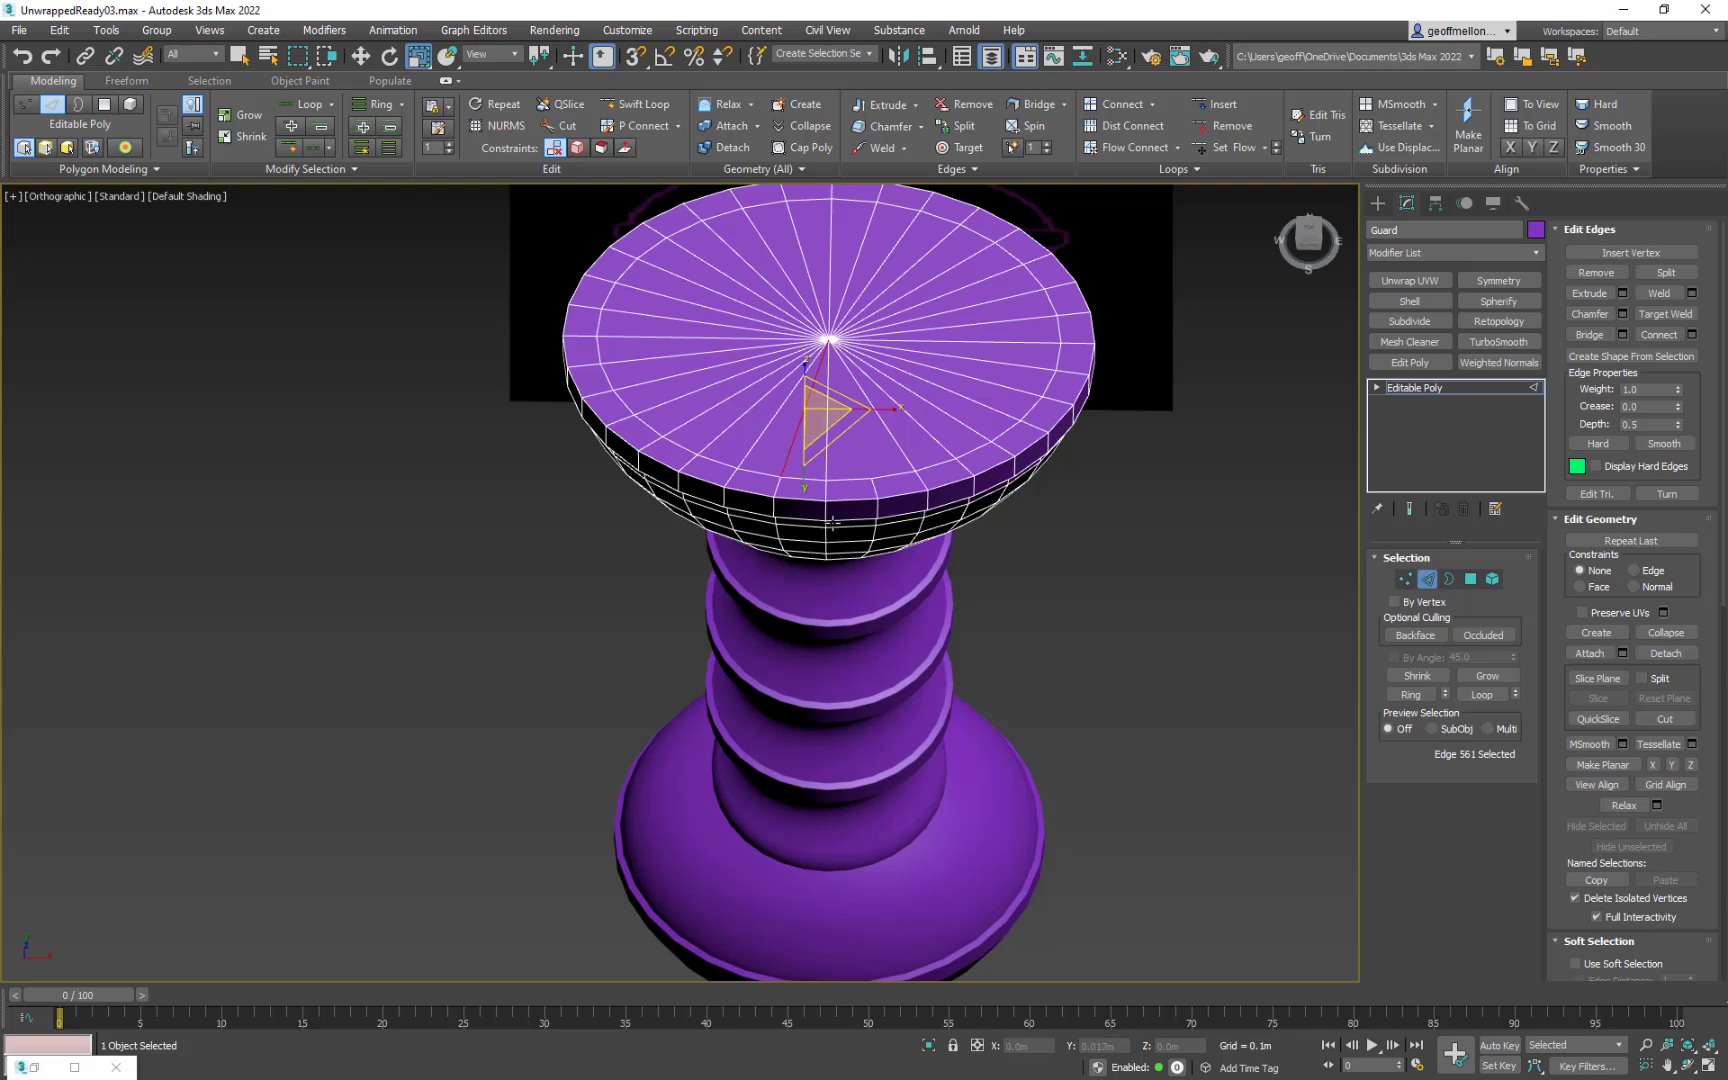
left_click(752, 409)
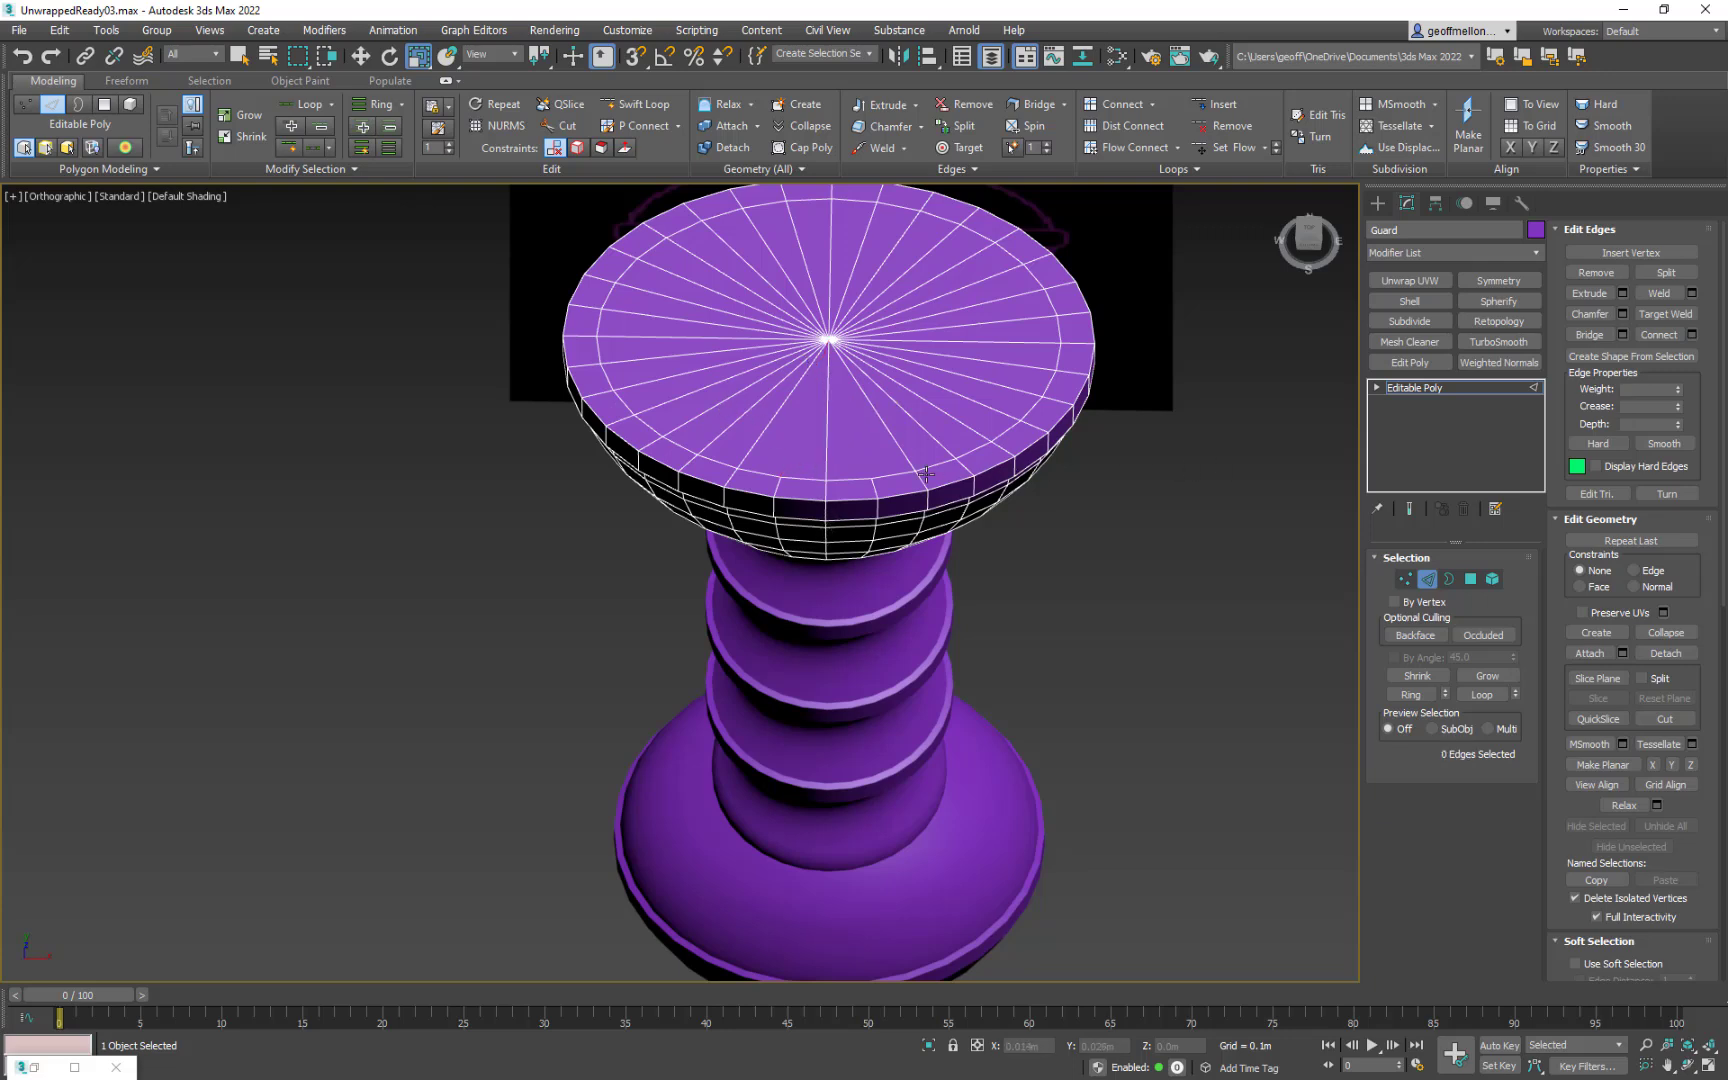
double_click(958, 526)
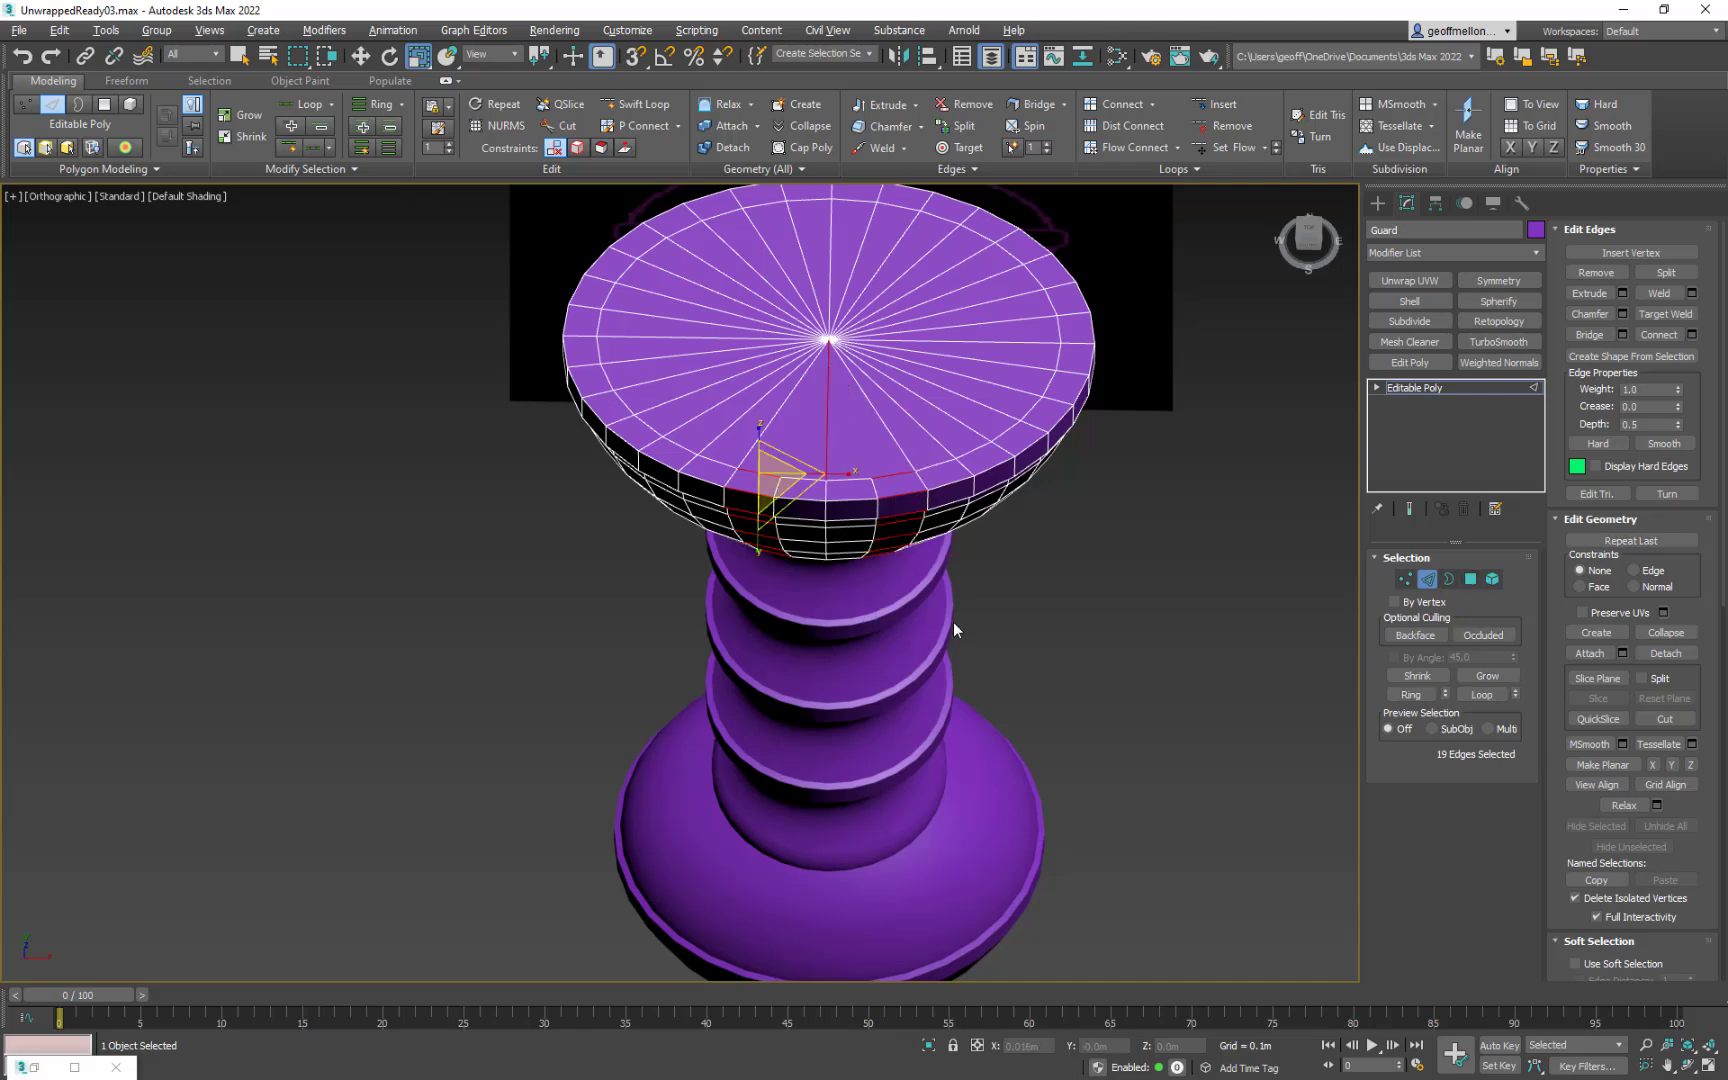
Step: Select every second radial edge around the guard's top and remove them from the cap
middle_click_drag(955, 630, 690, 450, "alt")
middle_click_drag(864, 455, 923, 452)
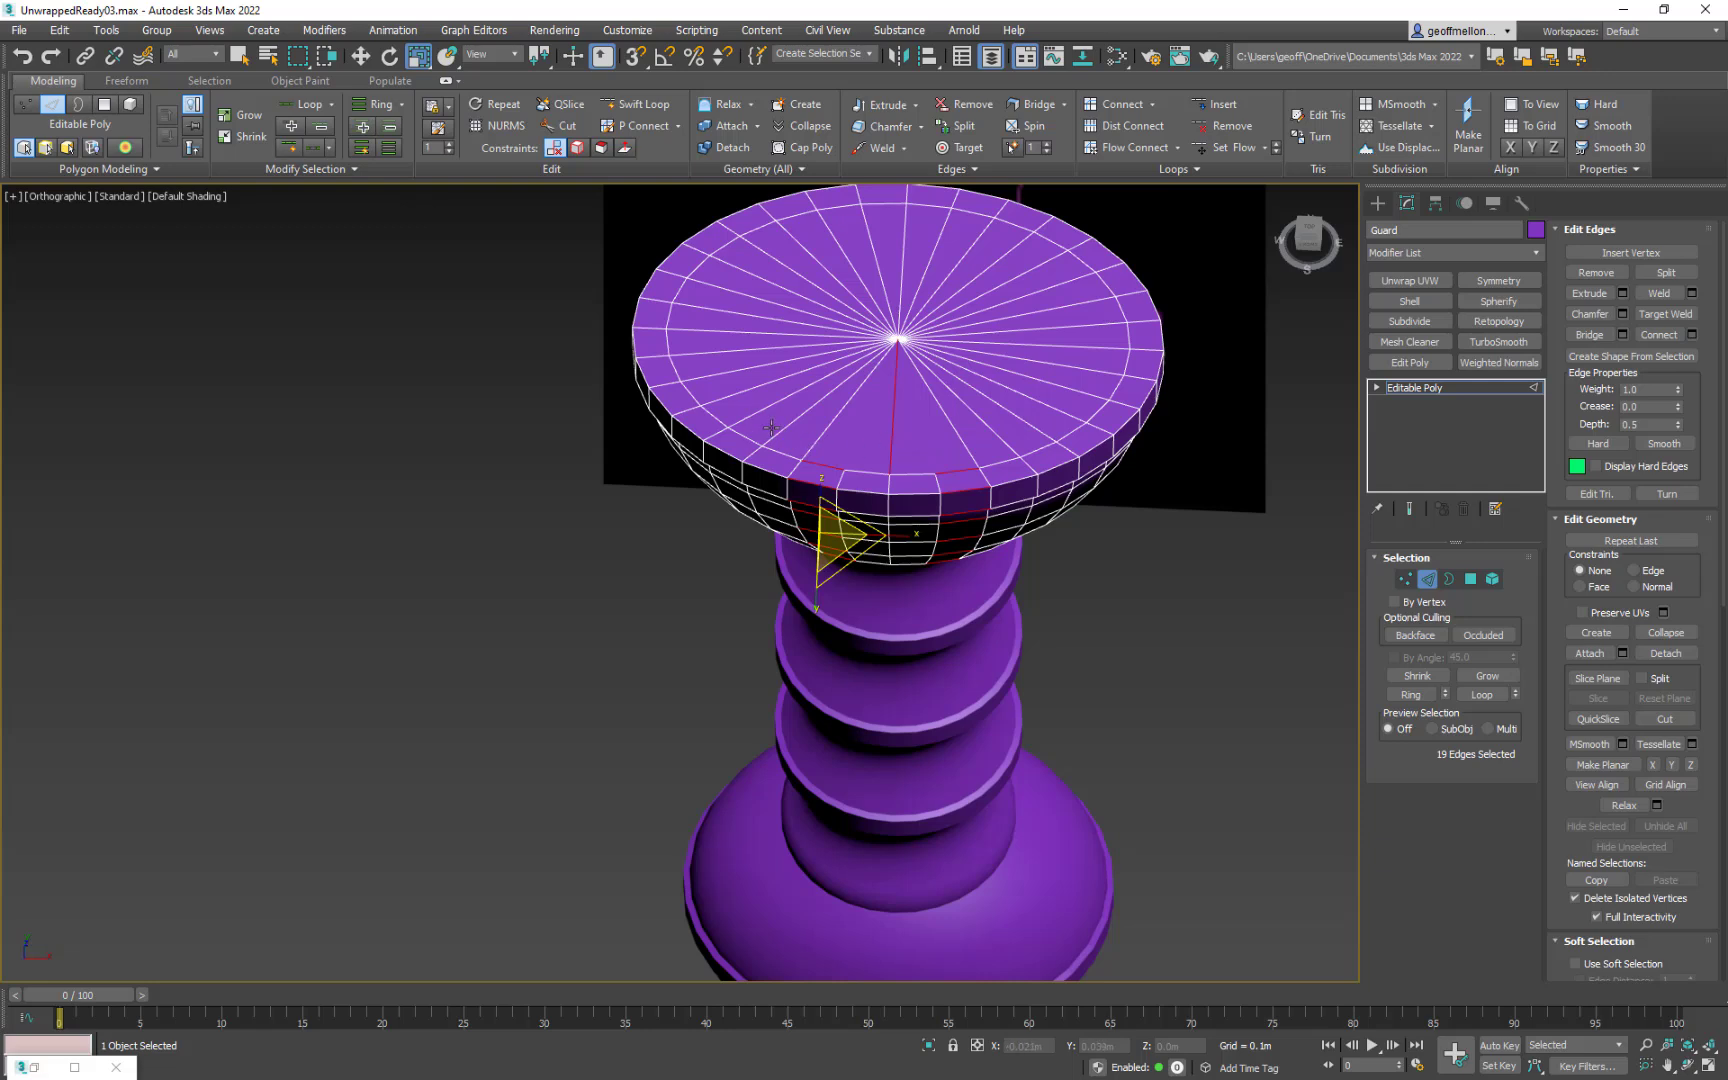
left_click(797, 445)
left_click(744, 381, "ctrl")
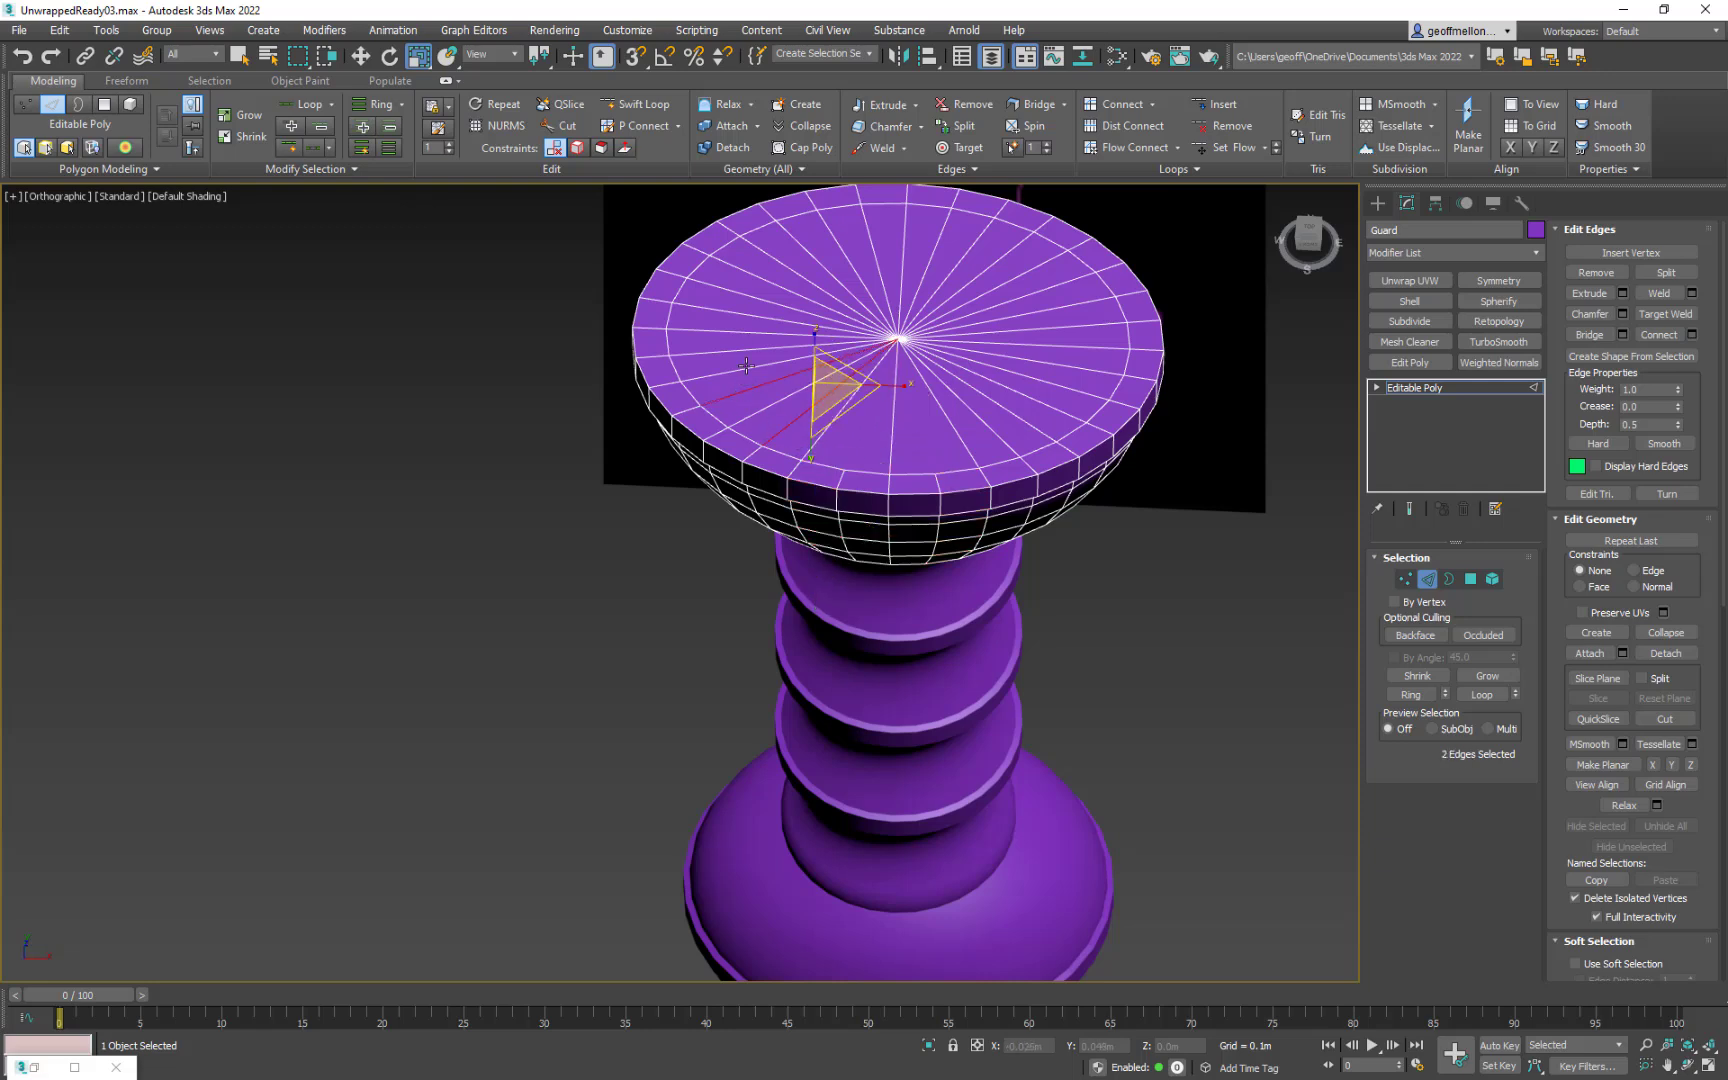
left_click(736, 347, "ctrl")
left_click(766, 313, "ctrl")
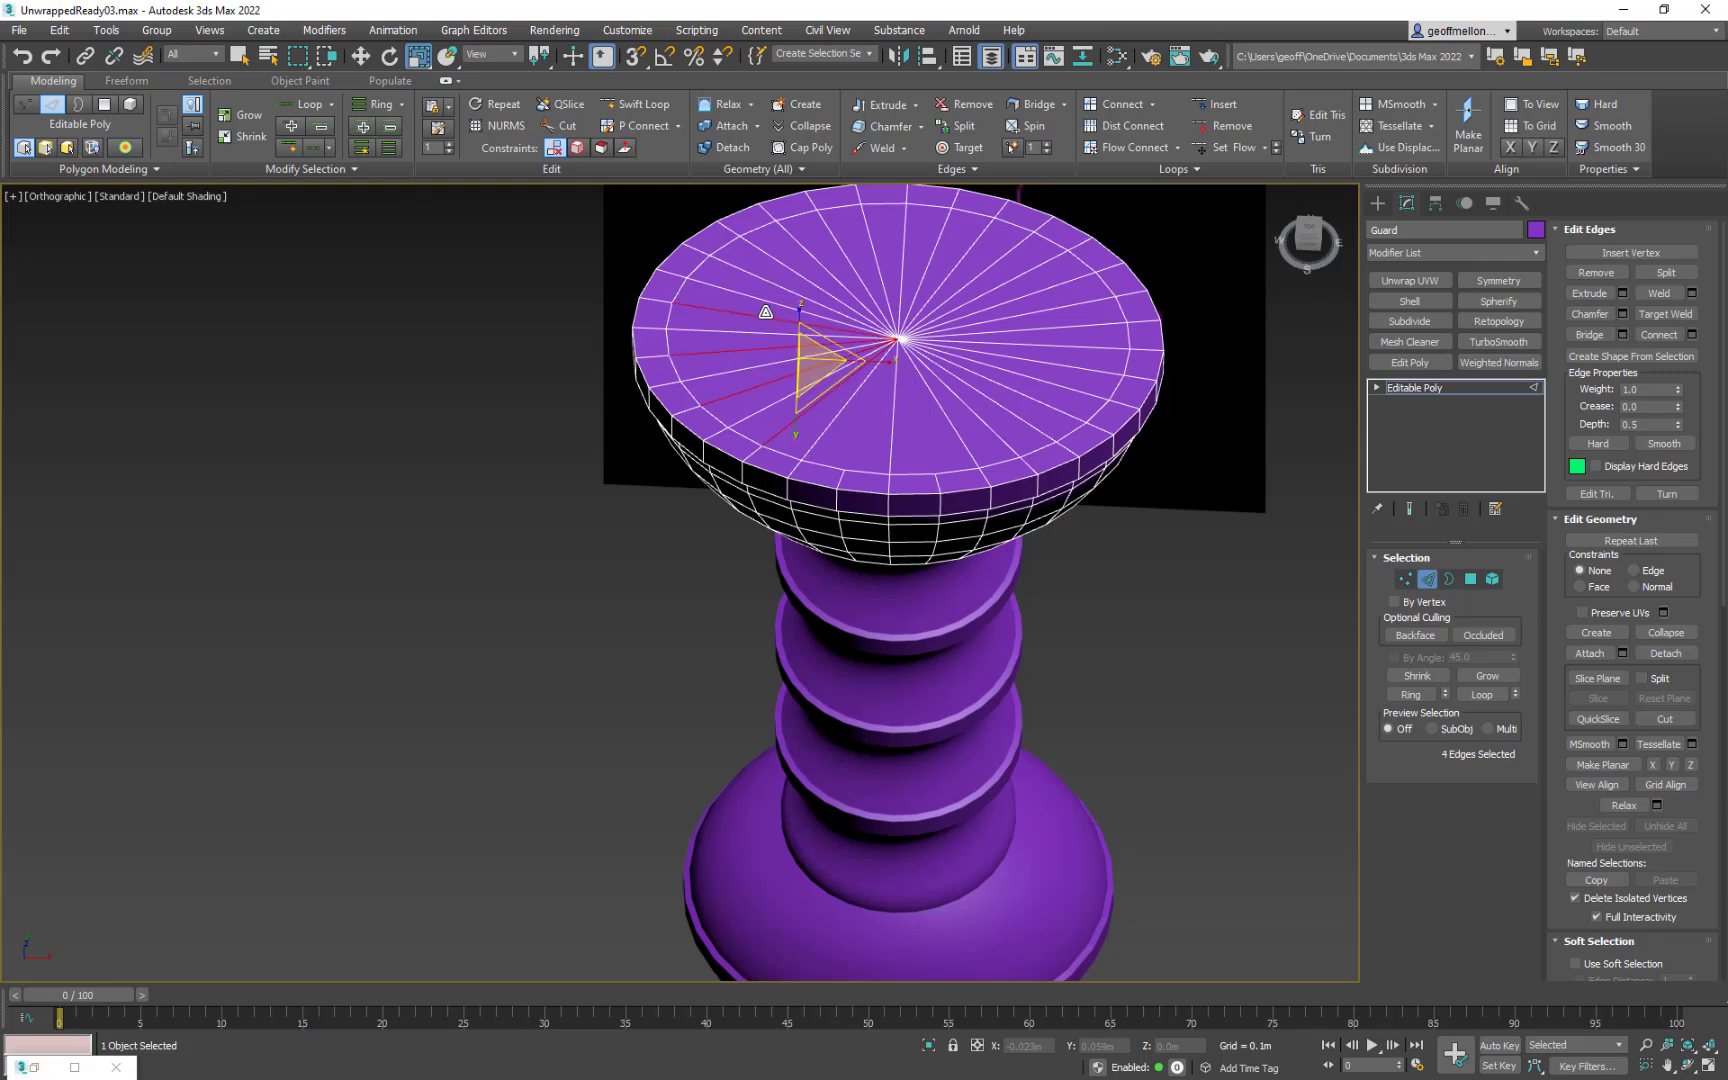
left_click(777, 288, "ctrl")
left_click(860, 238, "ctrl")
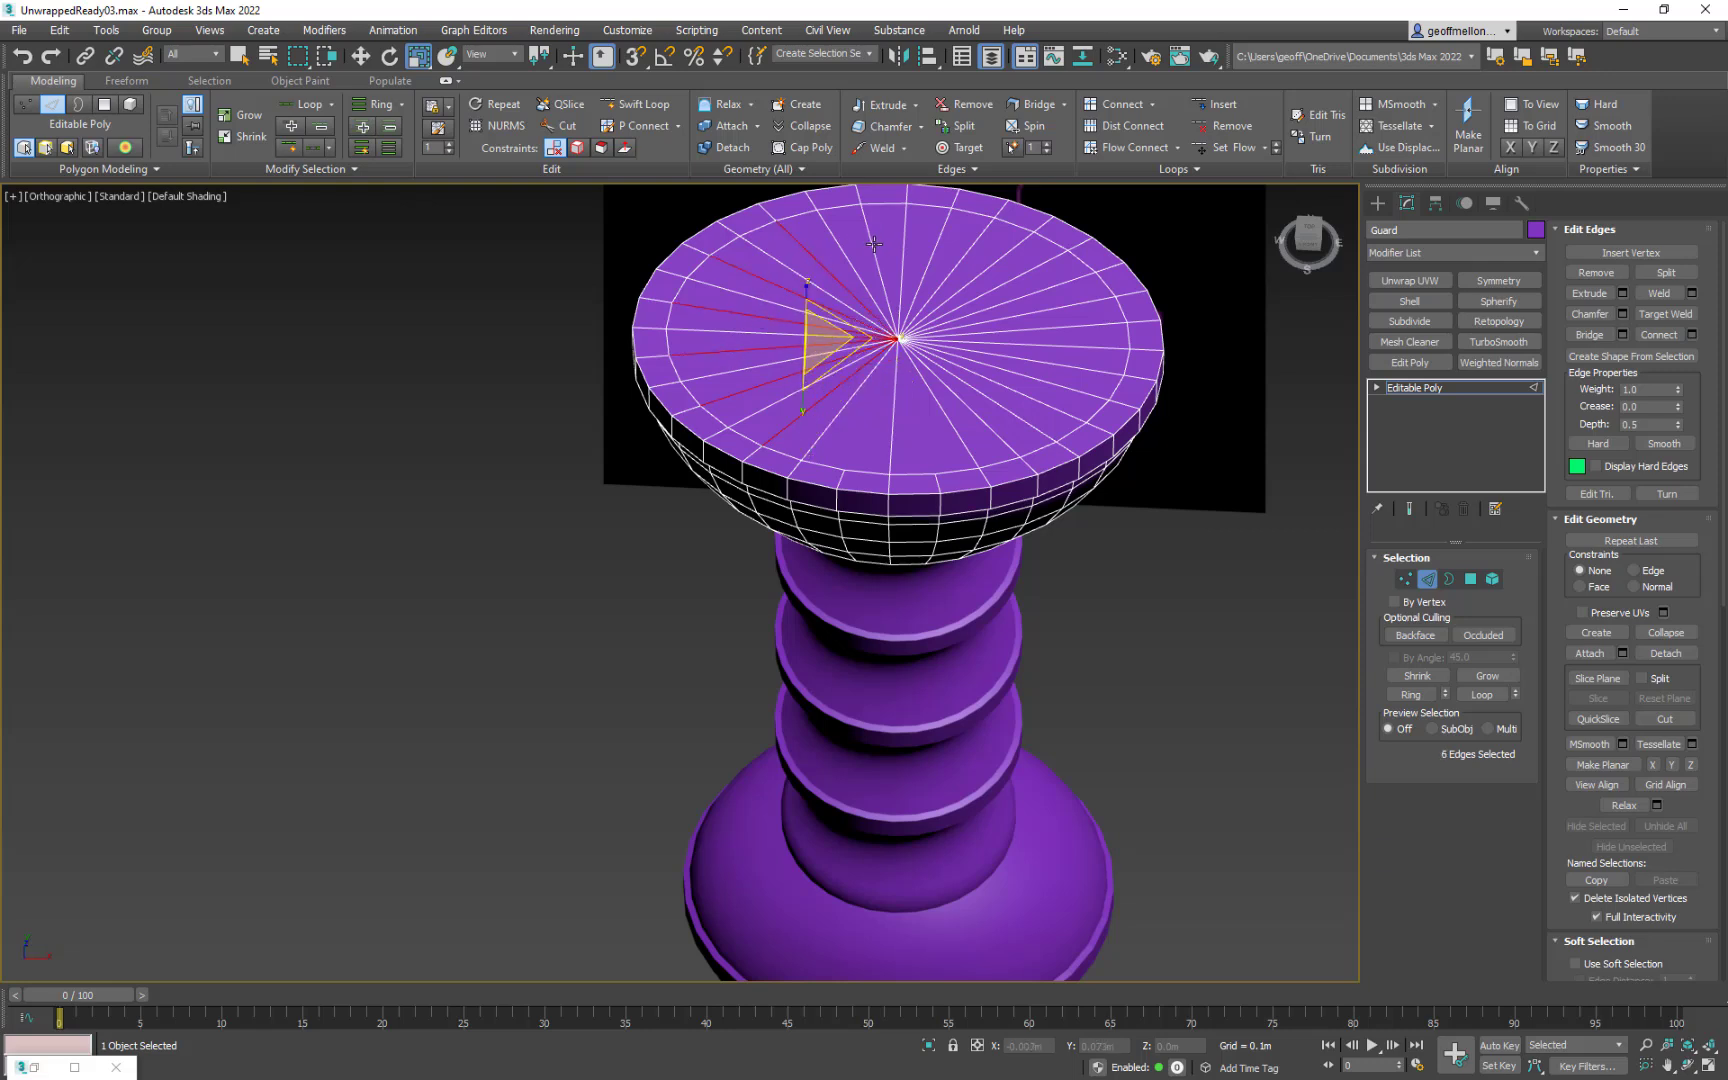
left_click(874, 245, "ctrl")
left_click(934, 249, "ctrl")
left_click(999, 259, "ctrl")
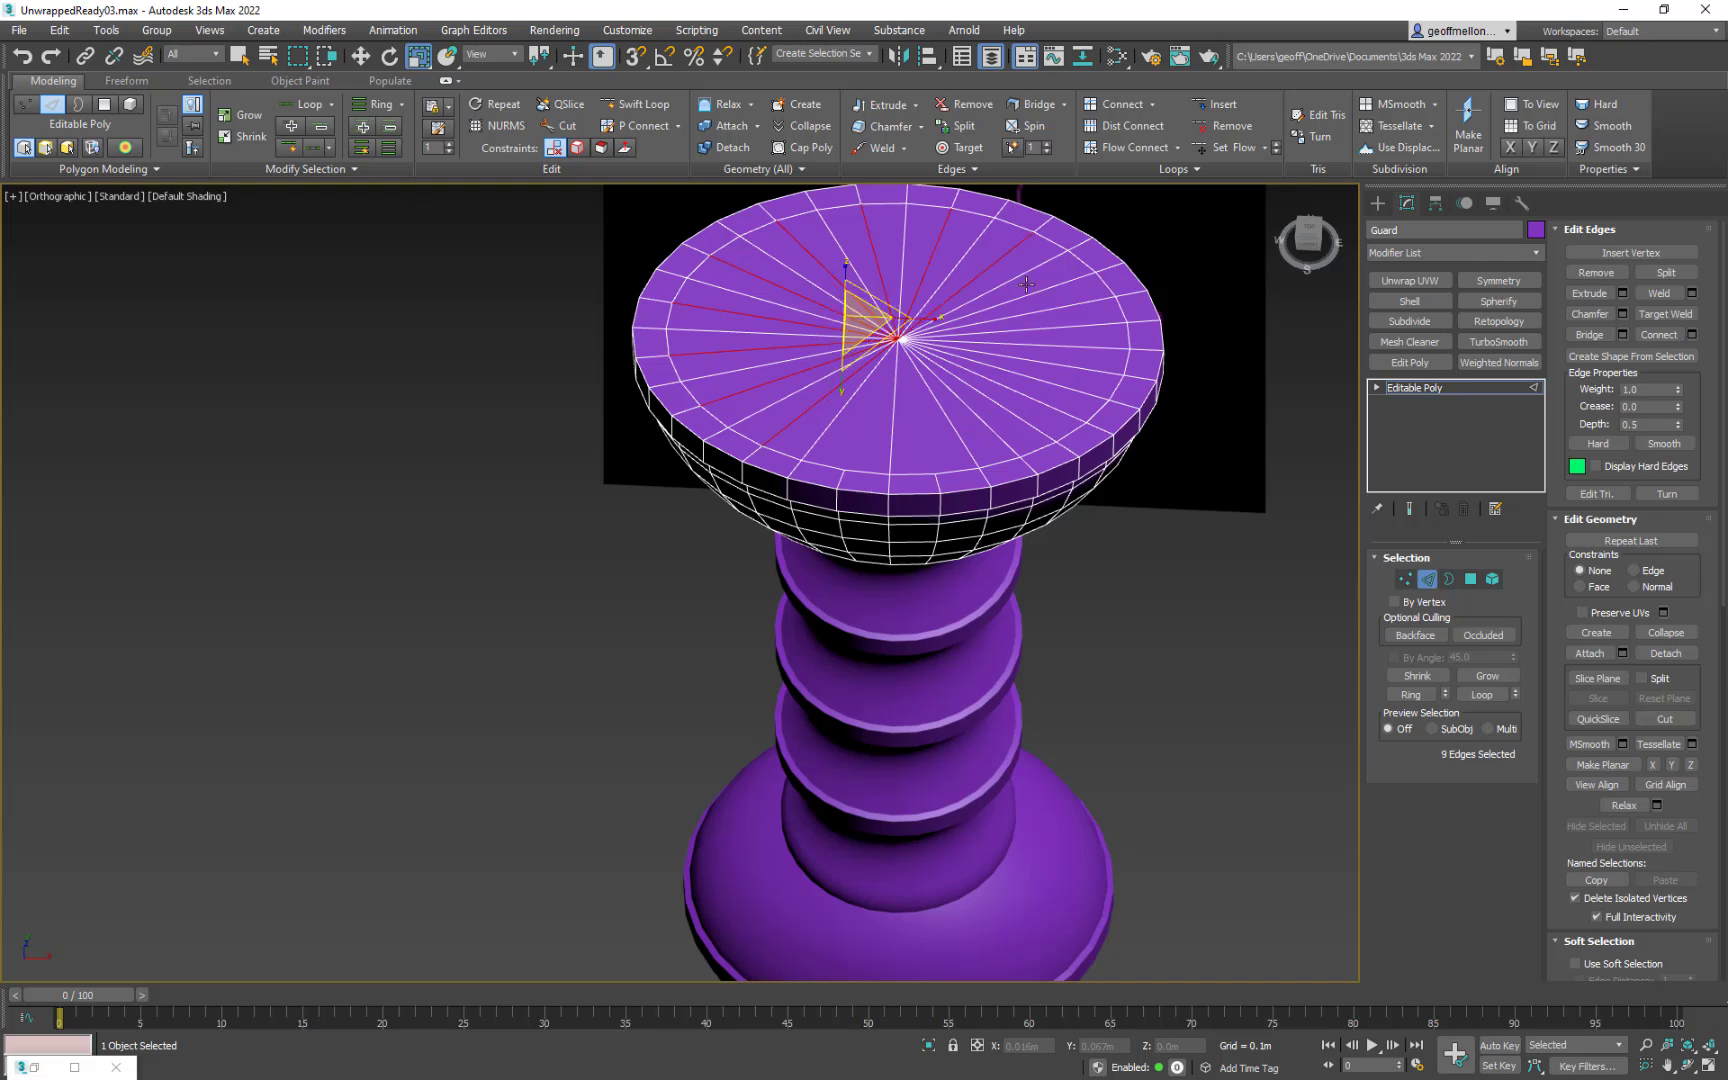
left_click(1038, 288, "ctrl")
left_click(1057, 326, "ctrl")
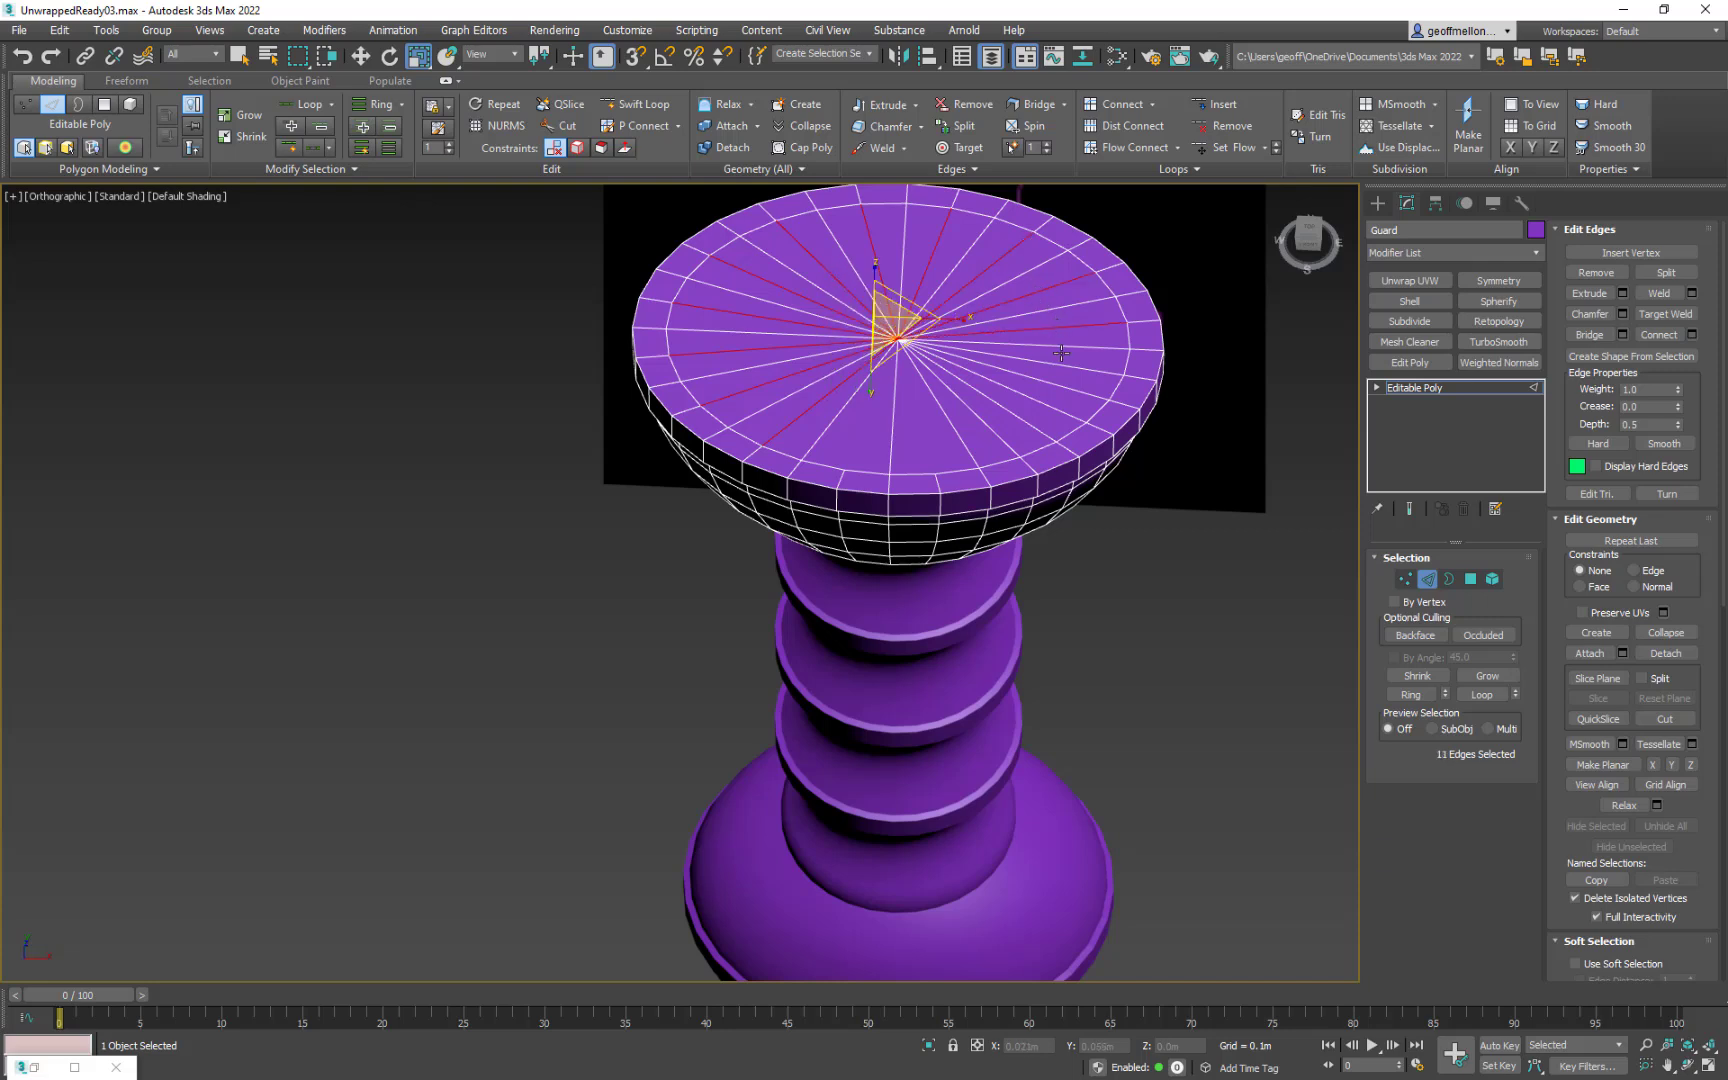
left_click(1058, 366, "ctrl")
left_click(1009, 422, "ctrl")
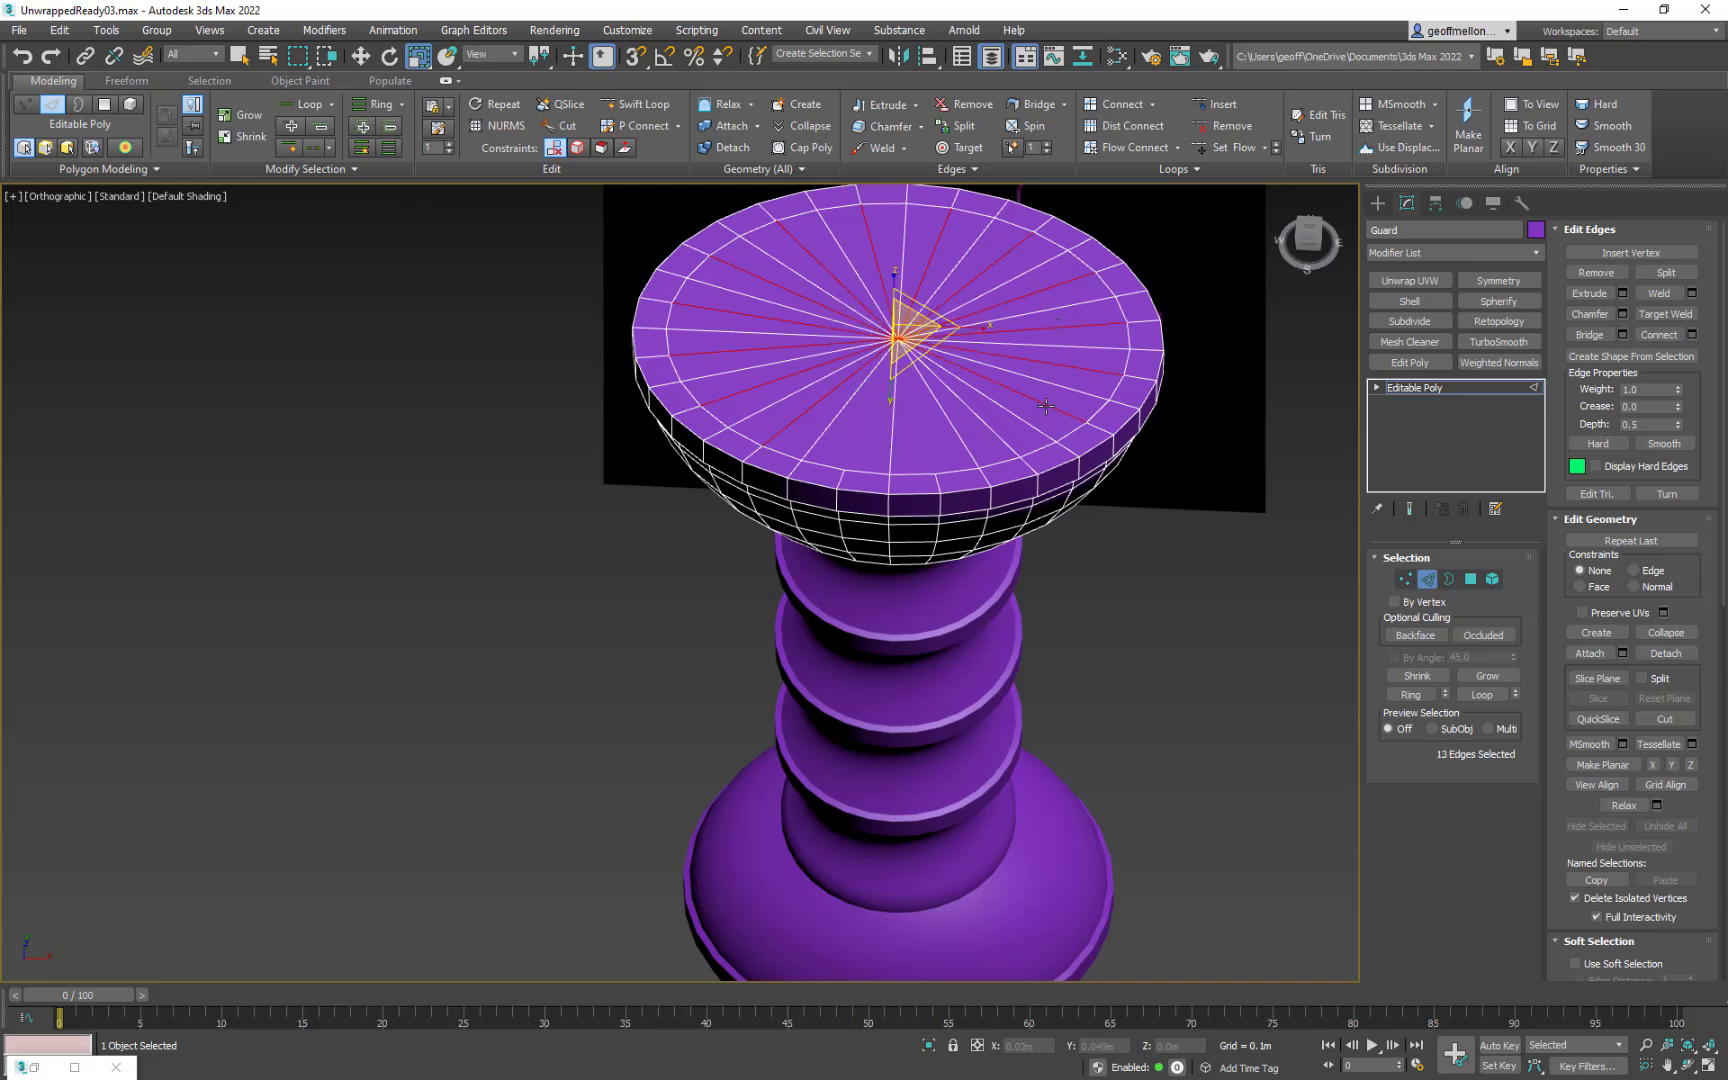
left_click(995, 426, "ctrl")
middle_click_drag(1118, 494, 958, 517)
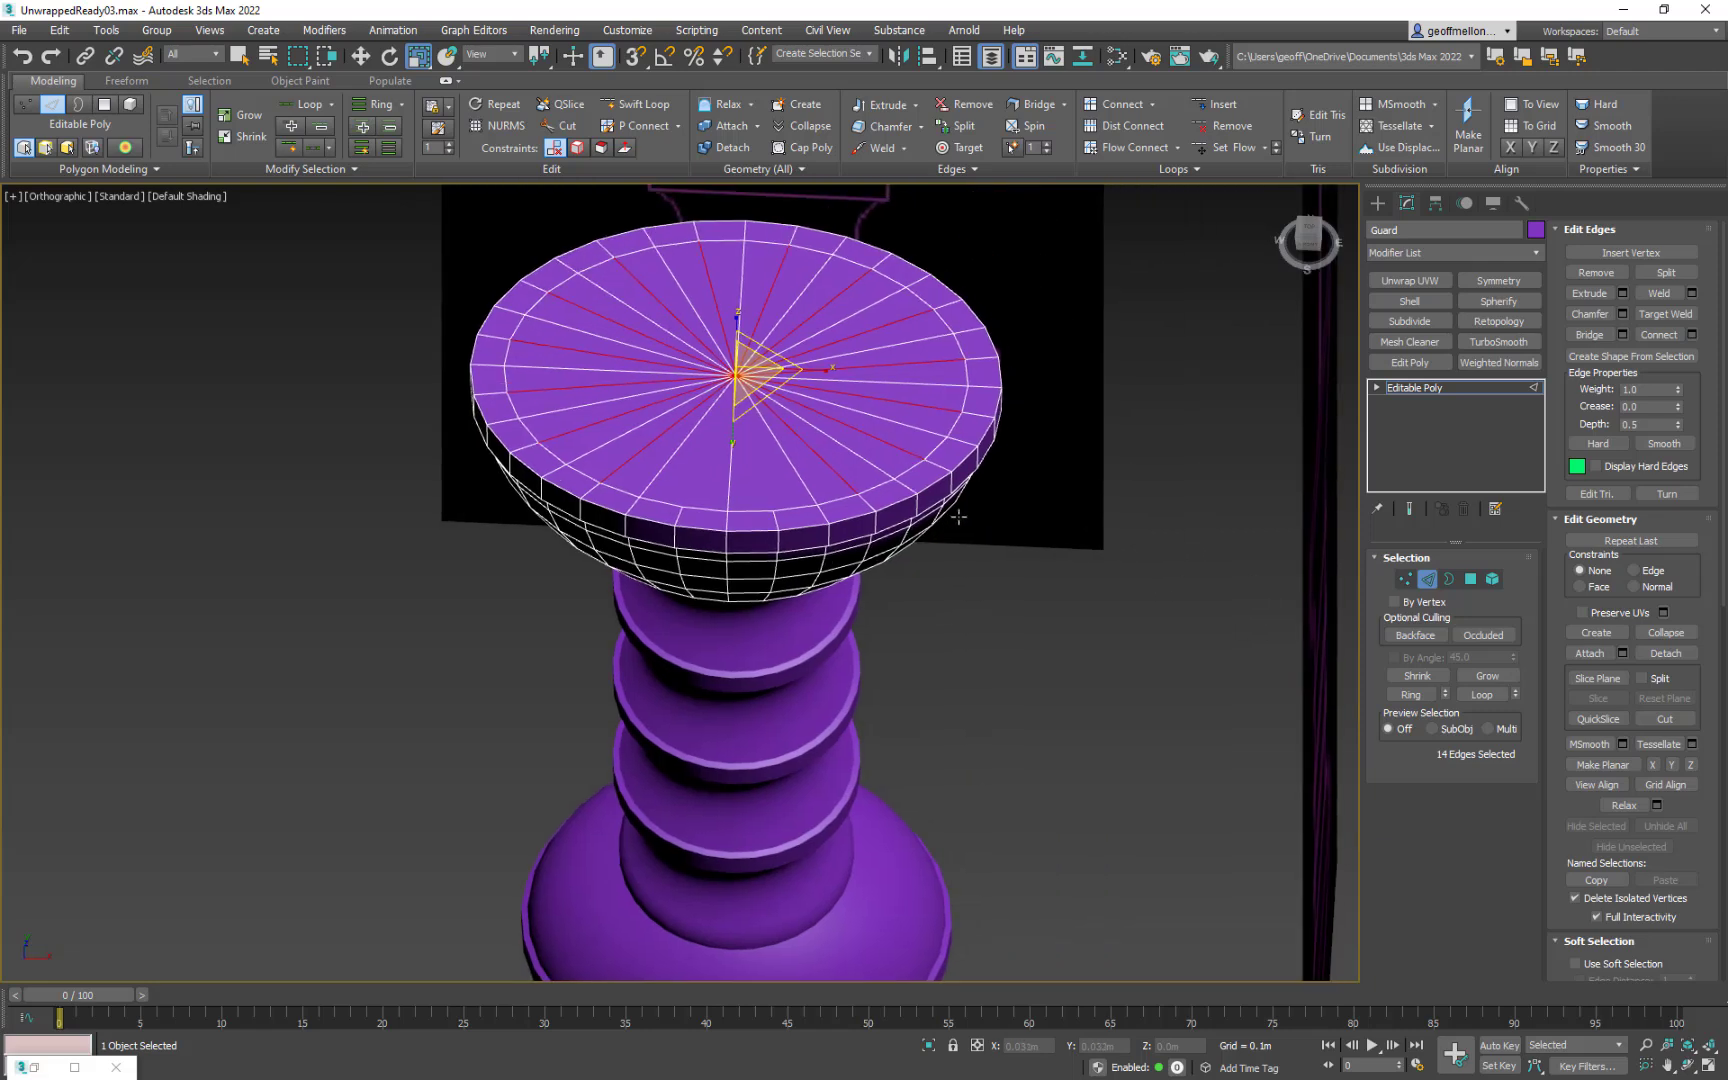
key("BackSpace")
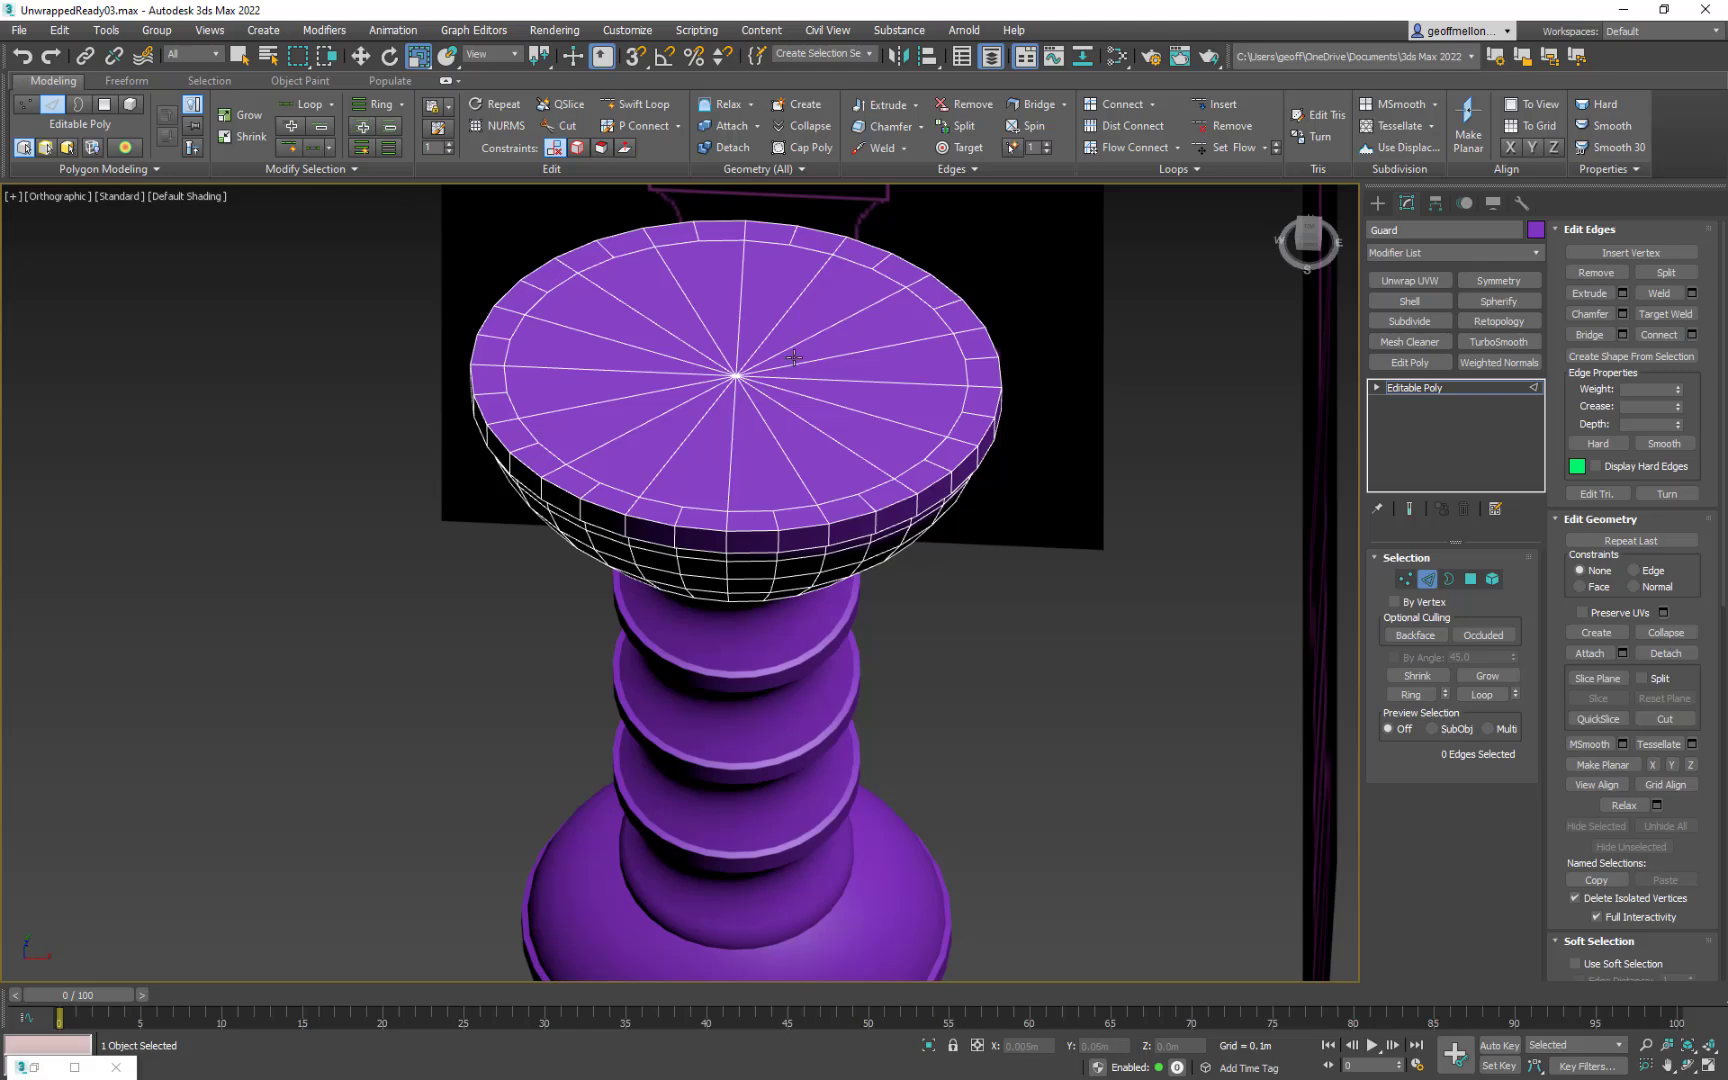
Step: Test an edge ring from the inner rim of the simplified cap, inspect the guard, and leave edge editing
middle_click_drag(795, 358, 795, 423)
double_click(726, 304)
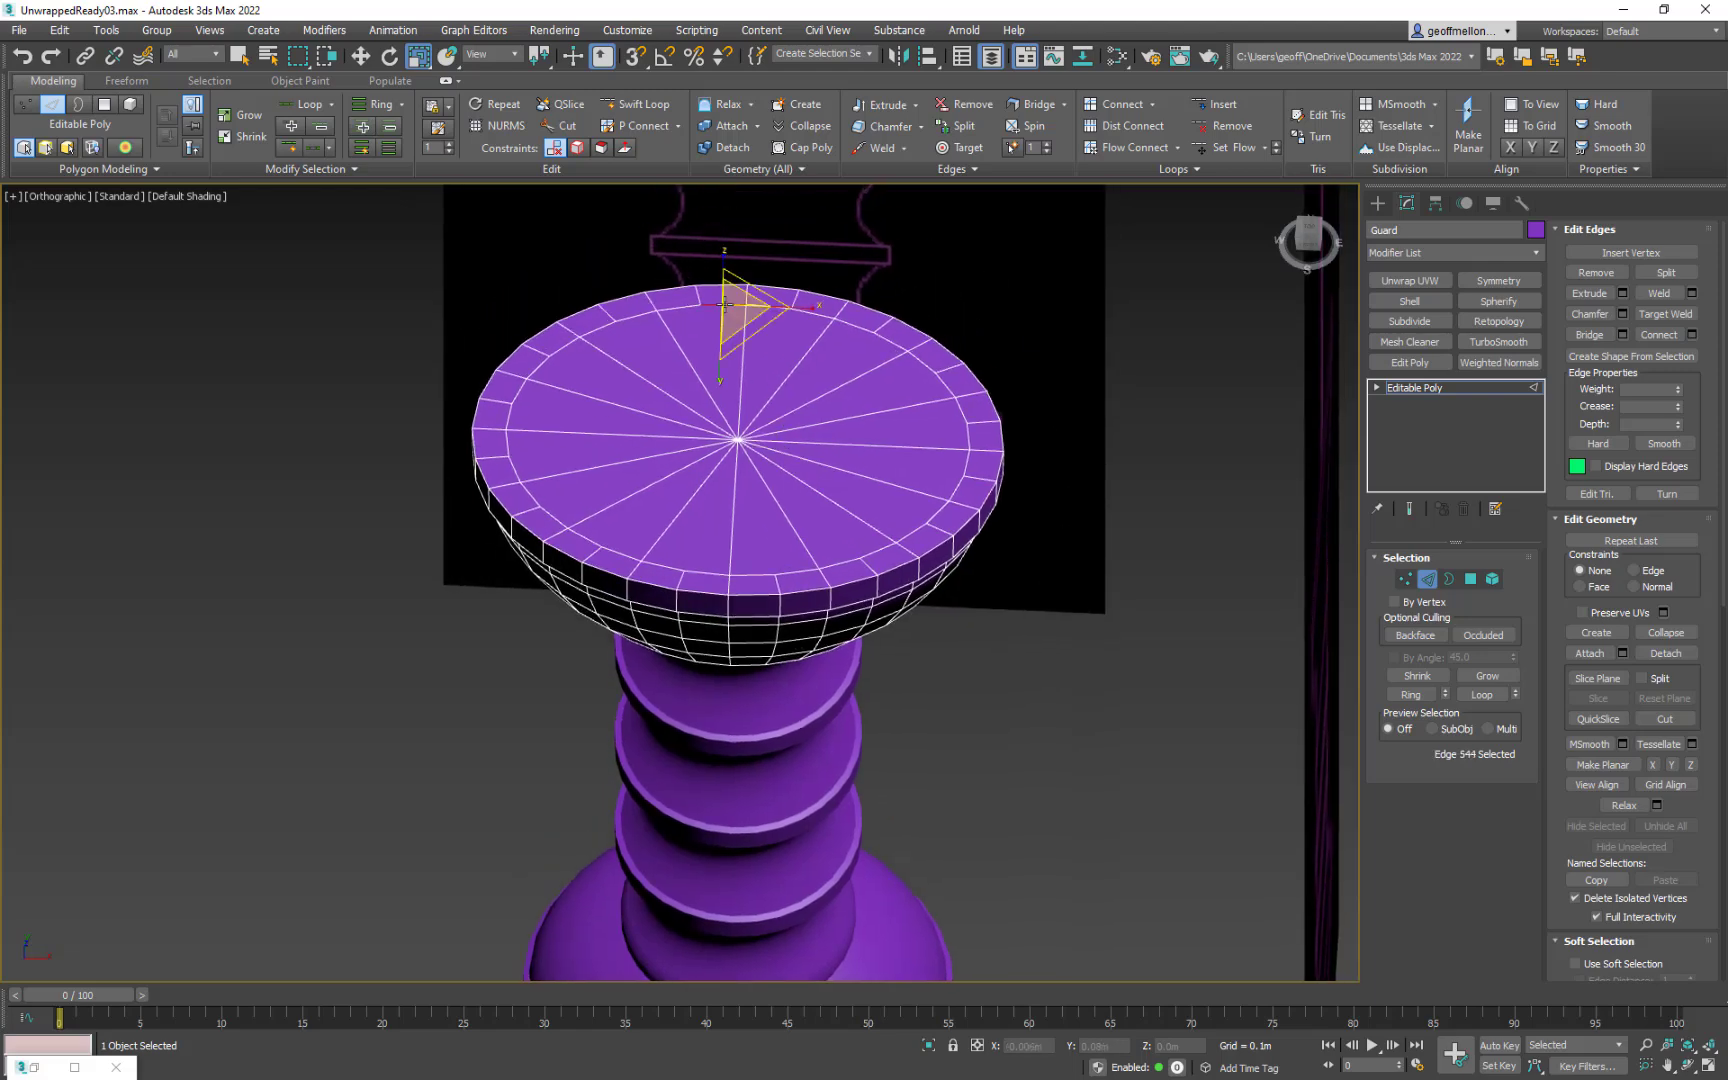
left_click(726, 304)
key("alt+r")
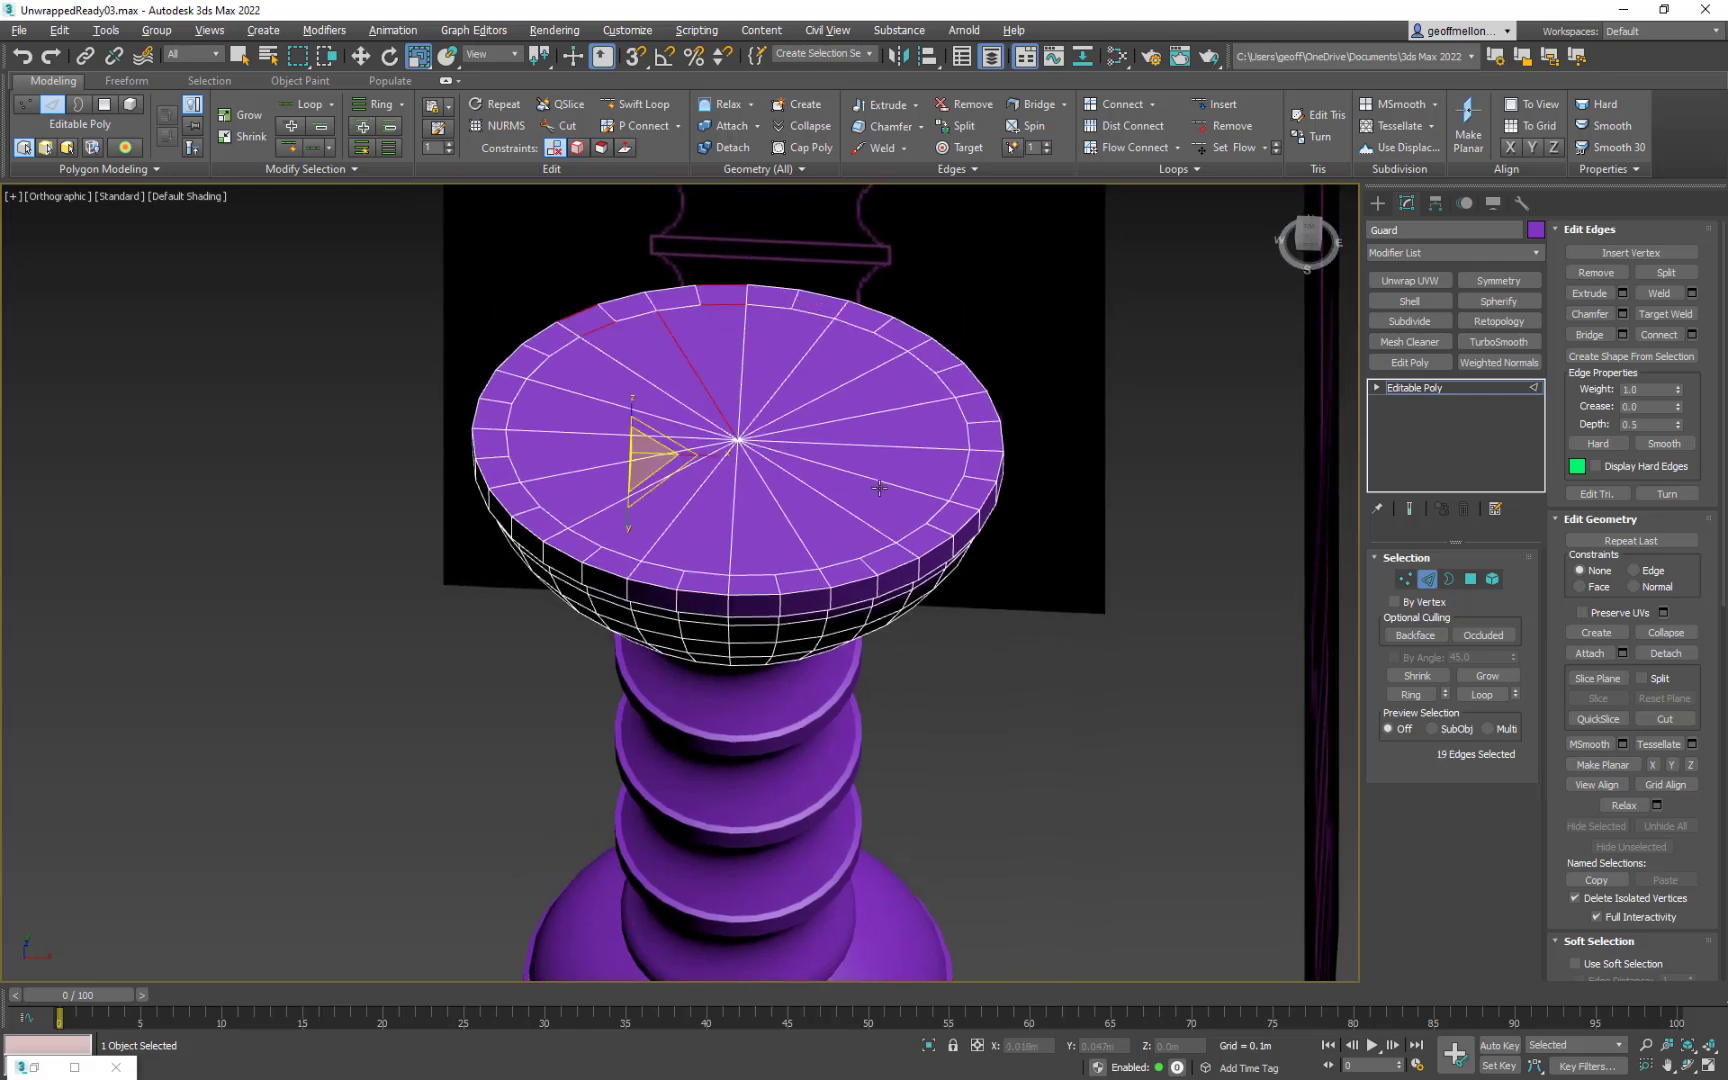
middle_click_drag(750, 366, 815, 477, "alt")
middle_click_drag(744, 332, 813, 288, "alt")
scroll(813, 288, "down", 5)
middle_click_drag(877, 408, 850, 568, "alt")
left_click(1437, 578)
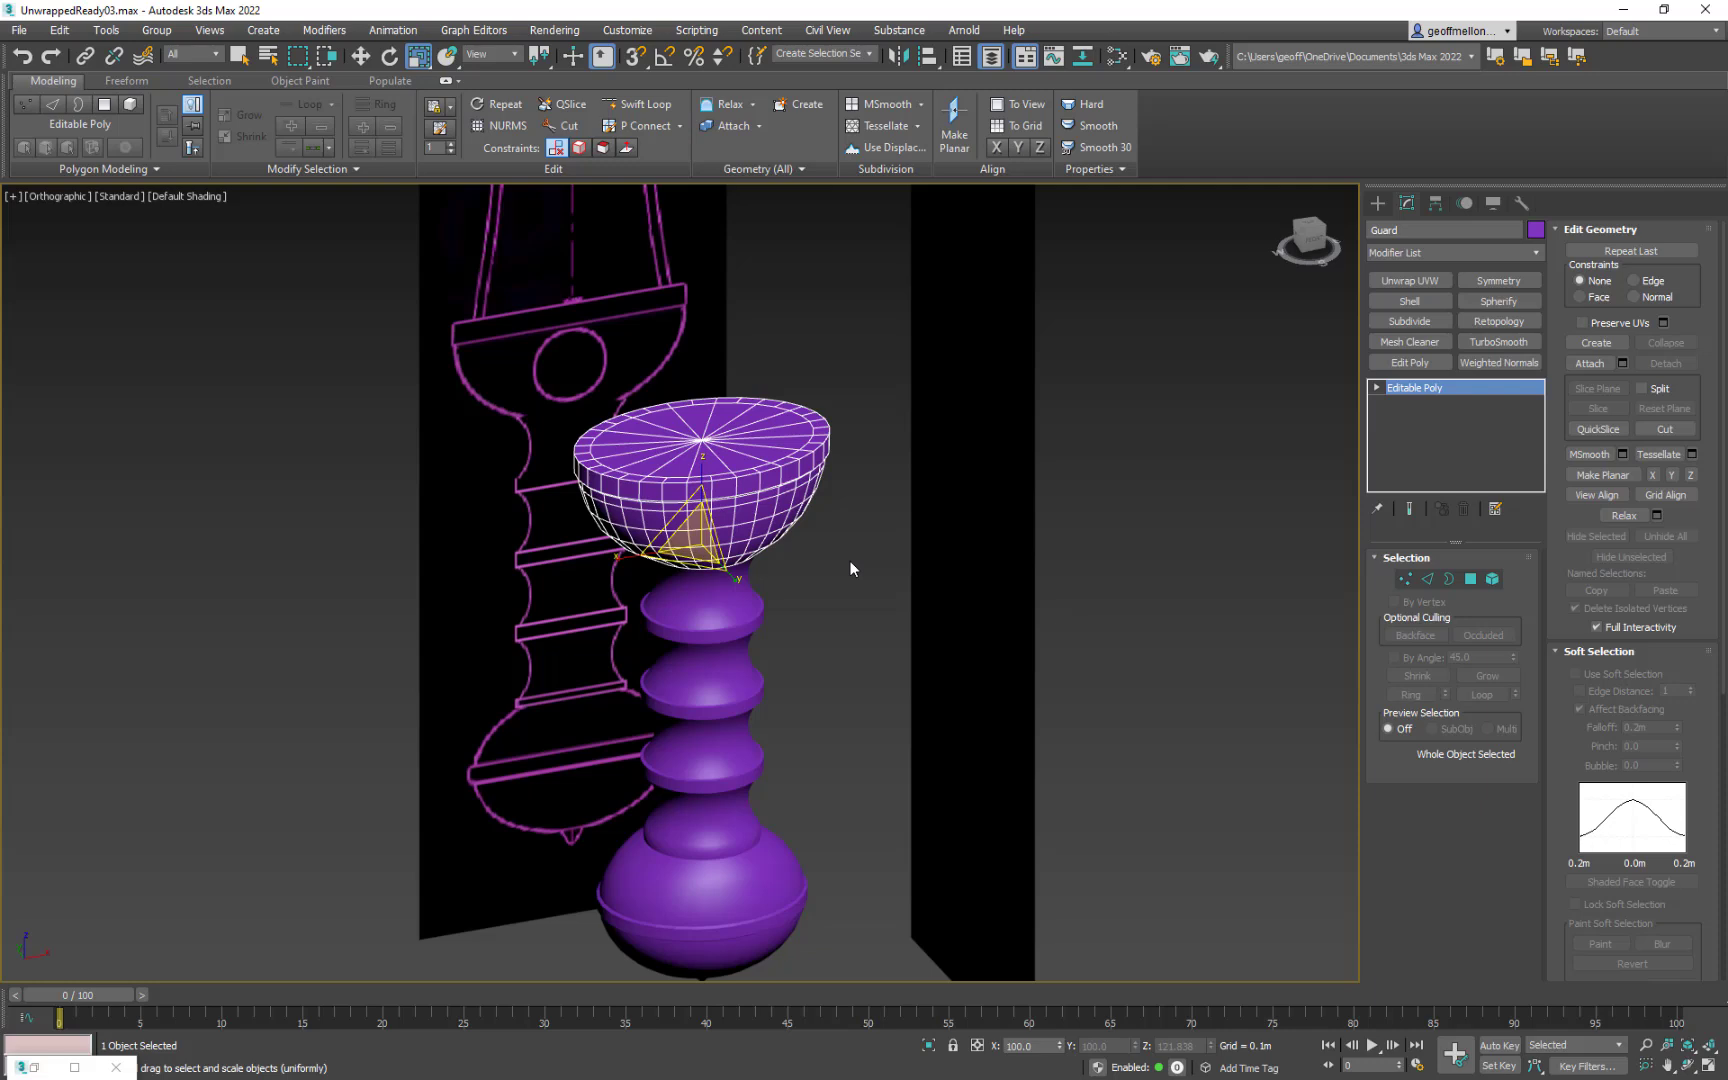
Step: Turn on see-through display for the handle and the guard to examine the joint between them, leaving the handle selected
middle_click_drag(868, 571, 878, 525, "alt")
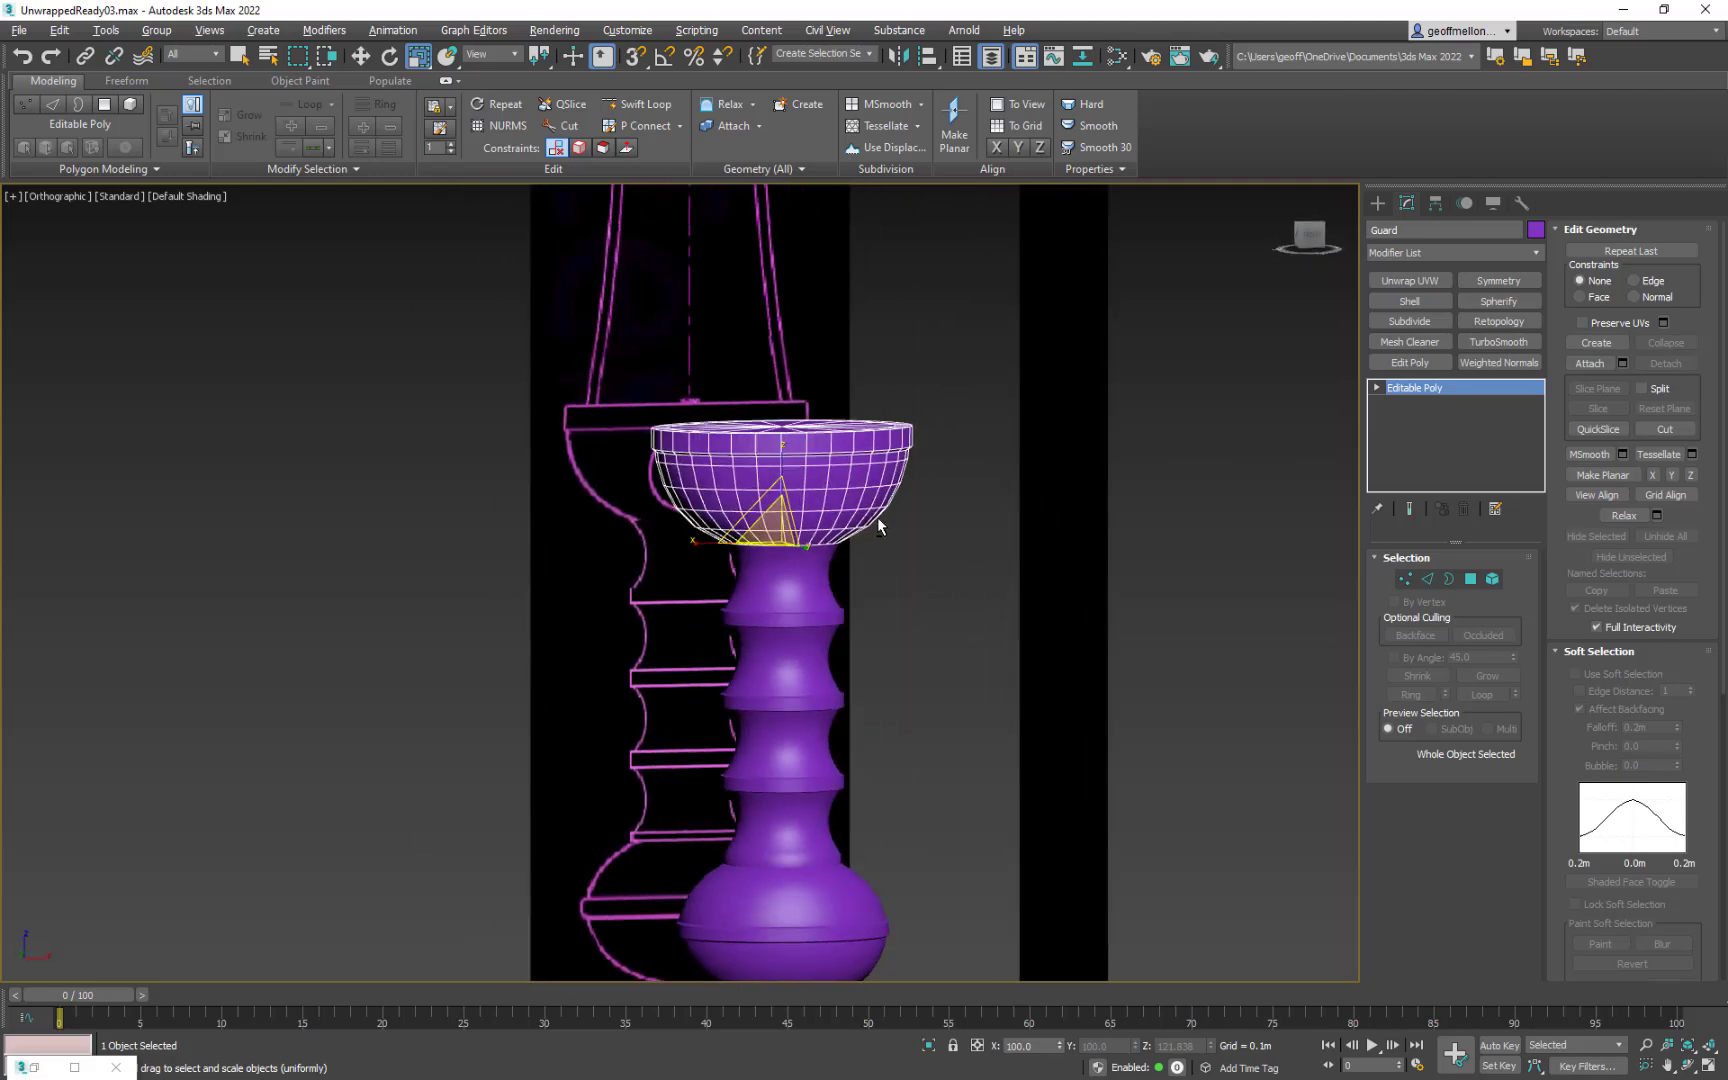
scroll(878, 525, "up", 6)
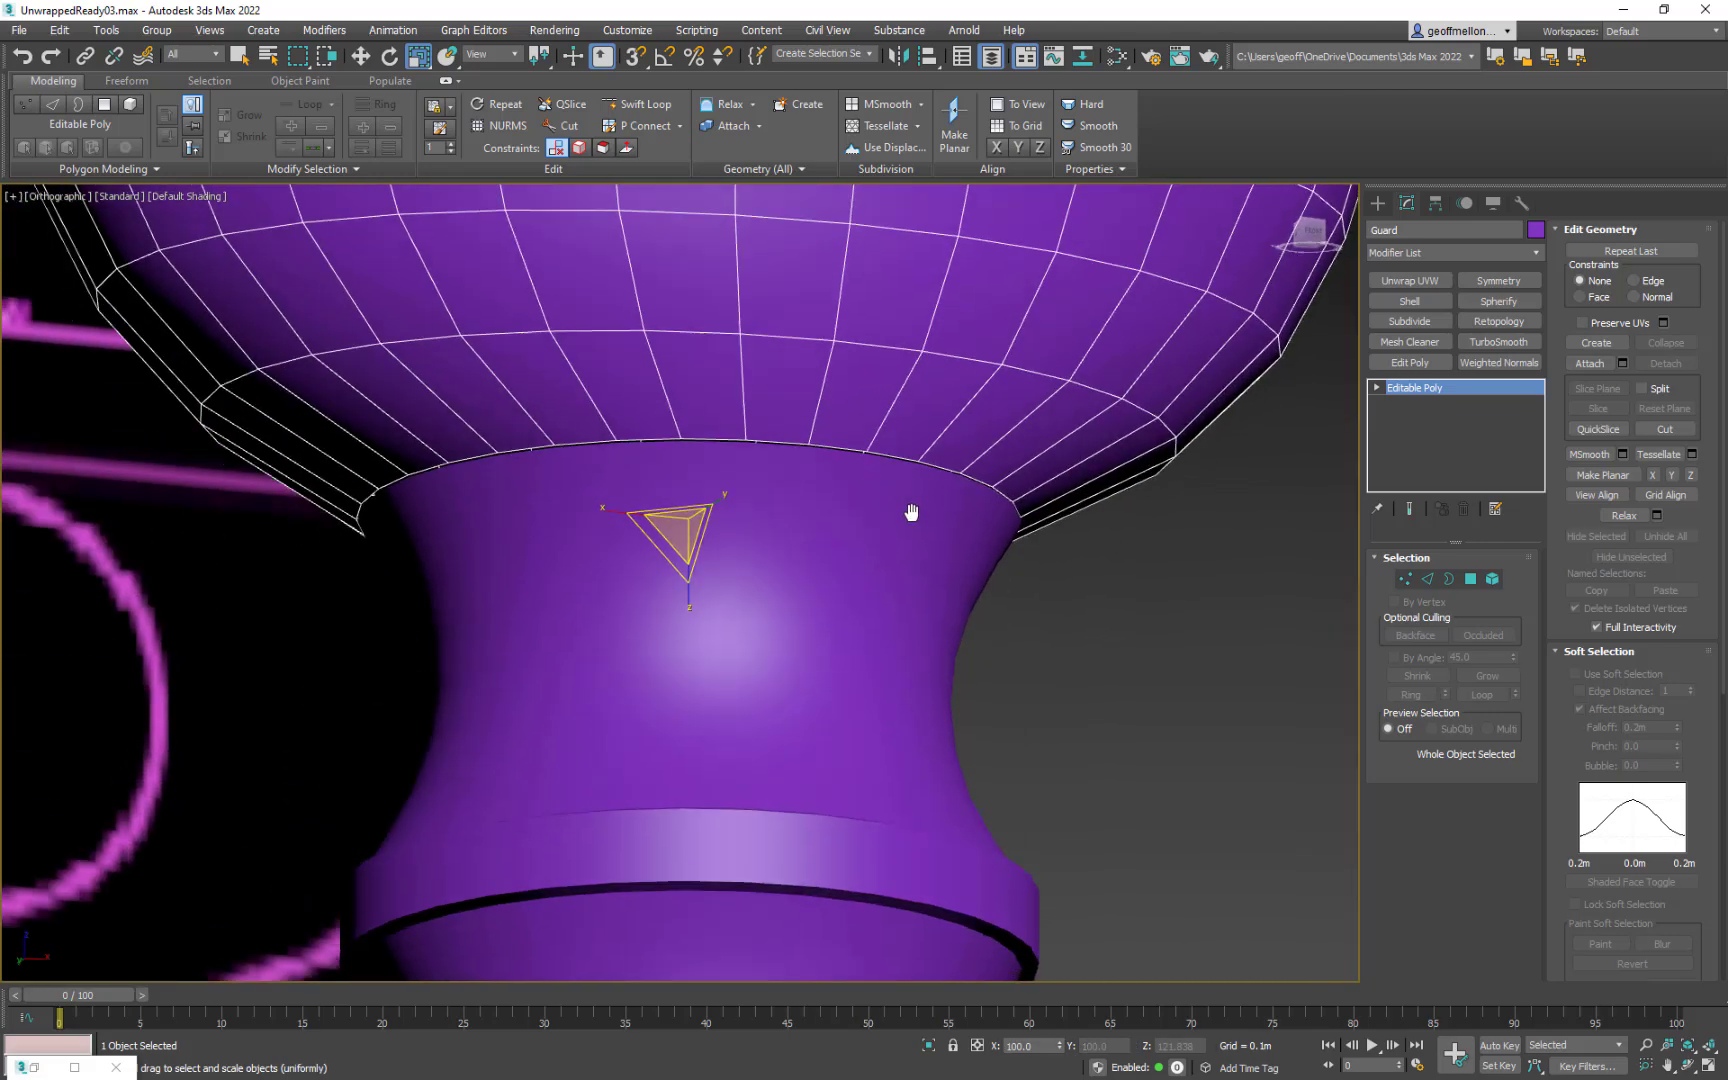
middle_click_drag(900, 525, 880, 552, "alt")
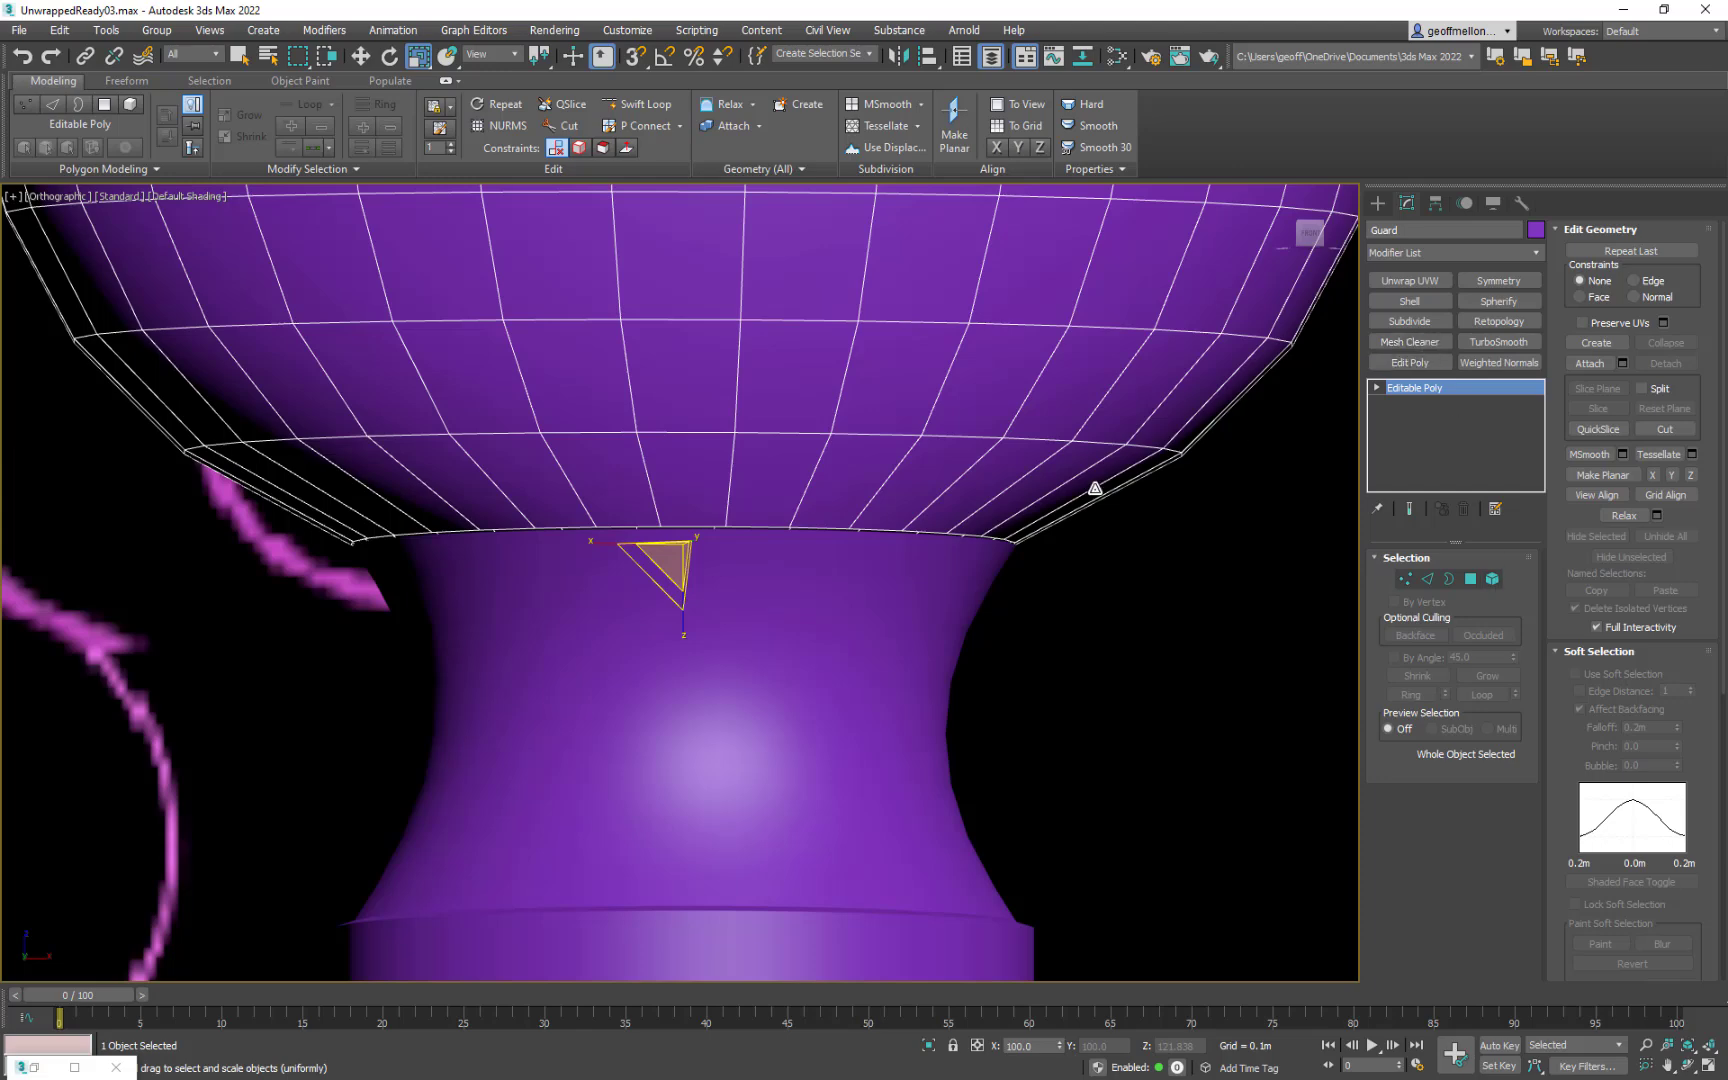
left_click(879, 679)
middle_click_drag(997, 597, 1031, 542)
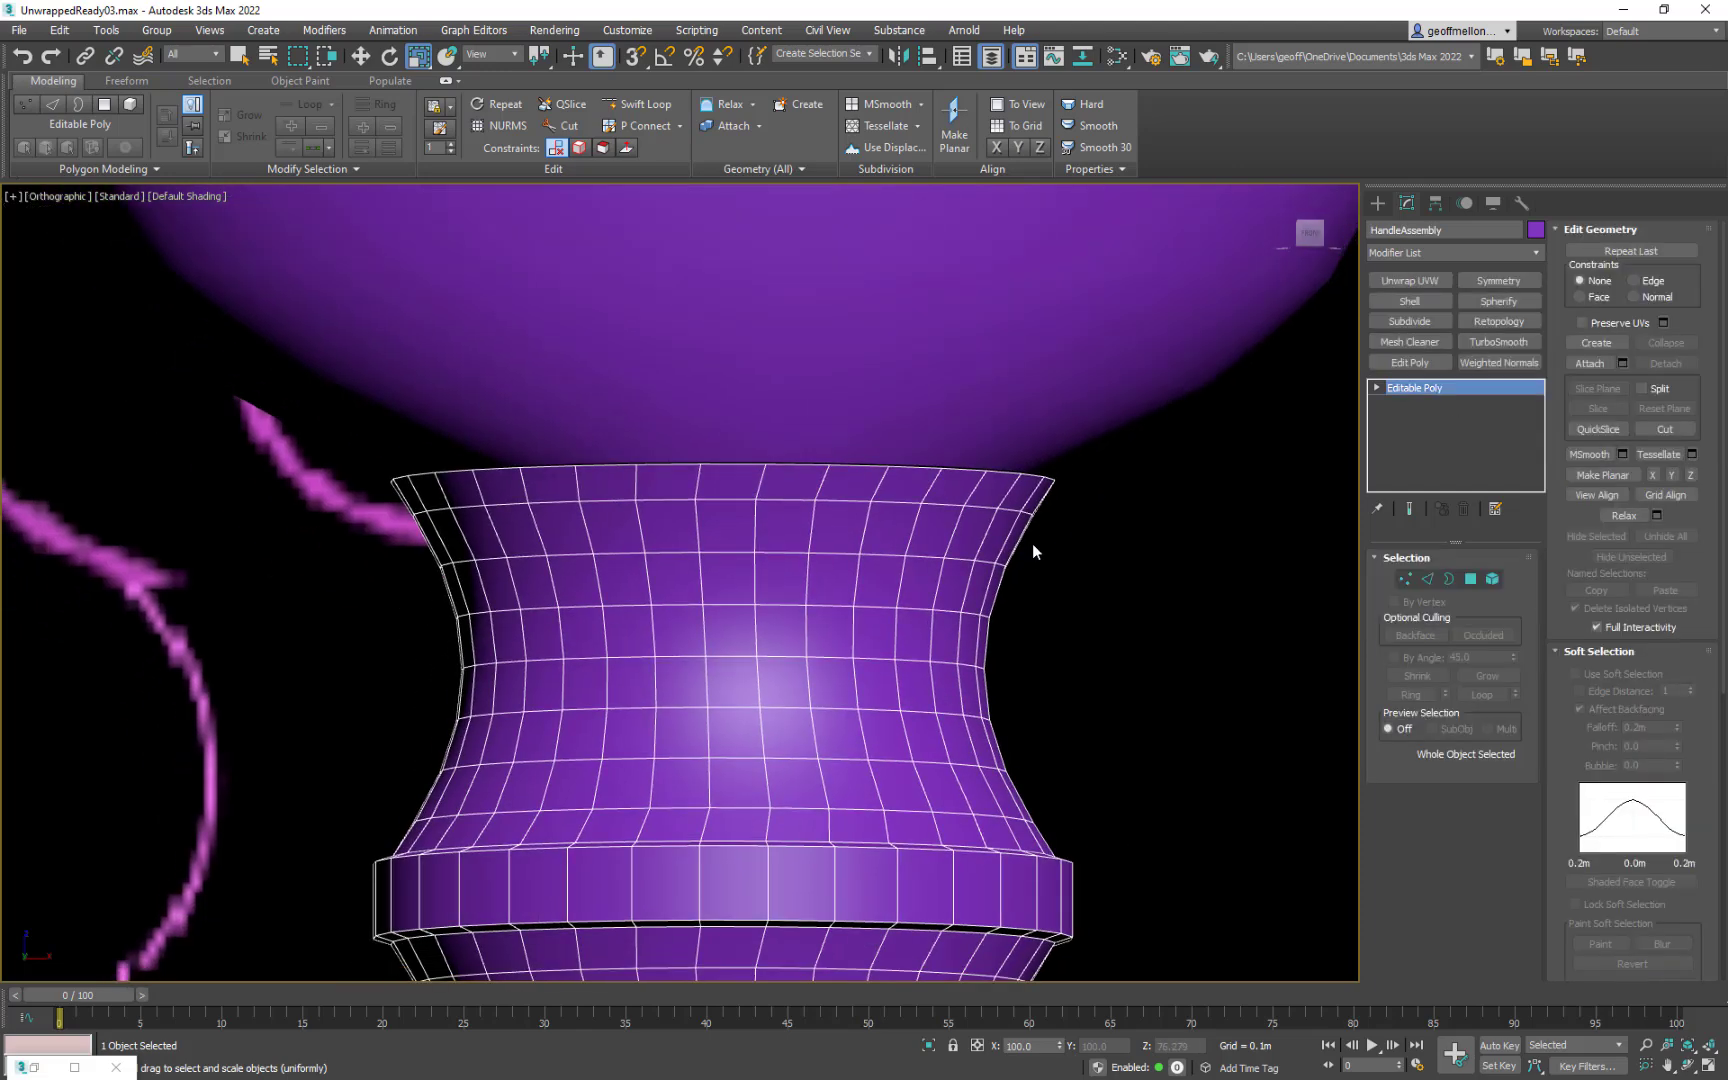
key("alt+x")
left_click(857, 316)
key("alt+x")
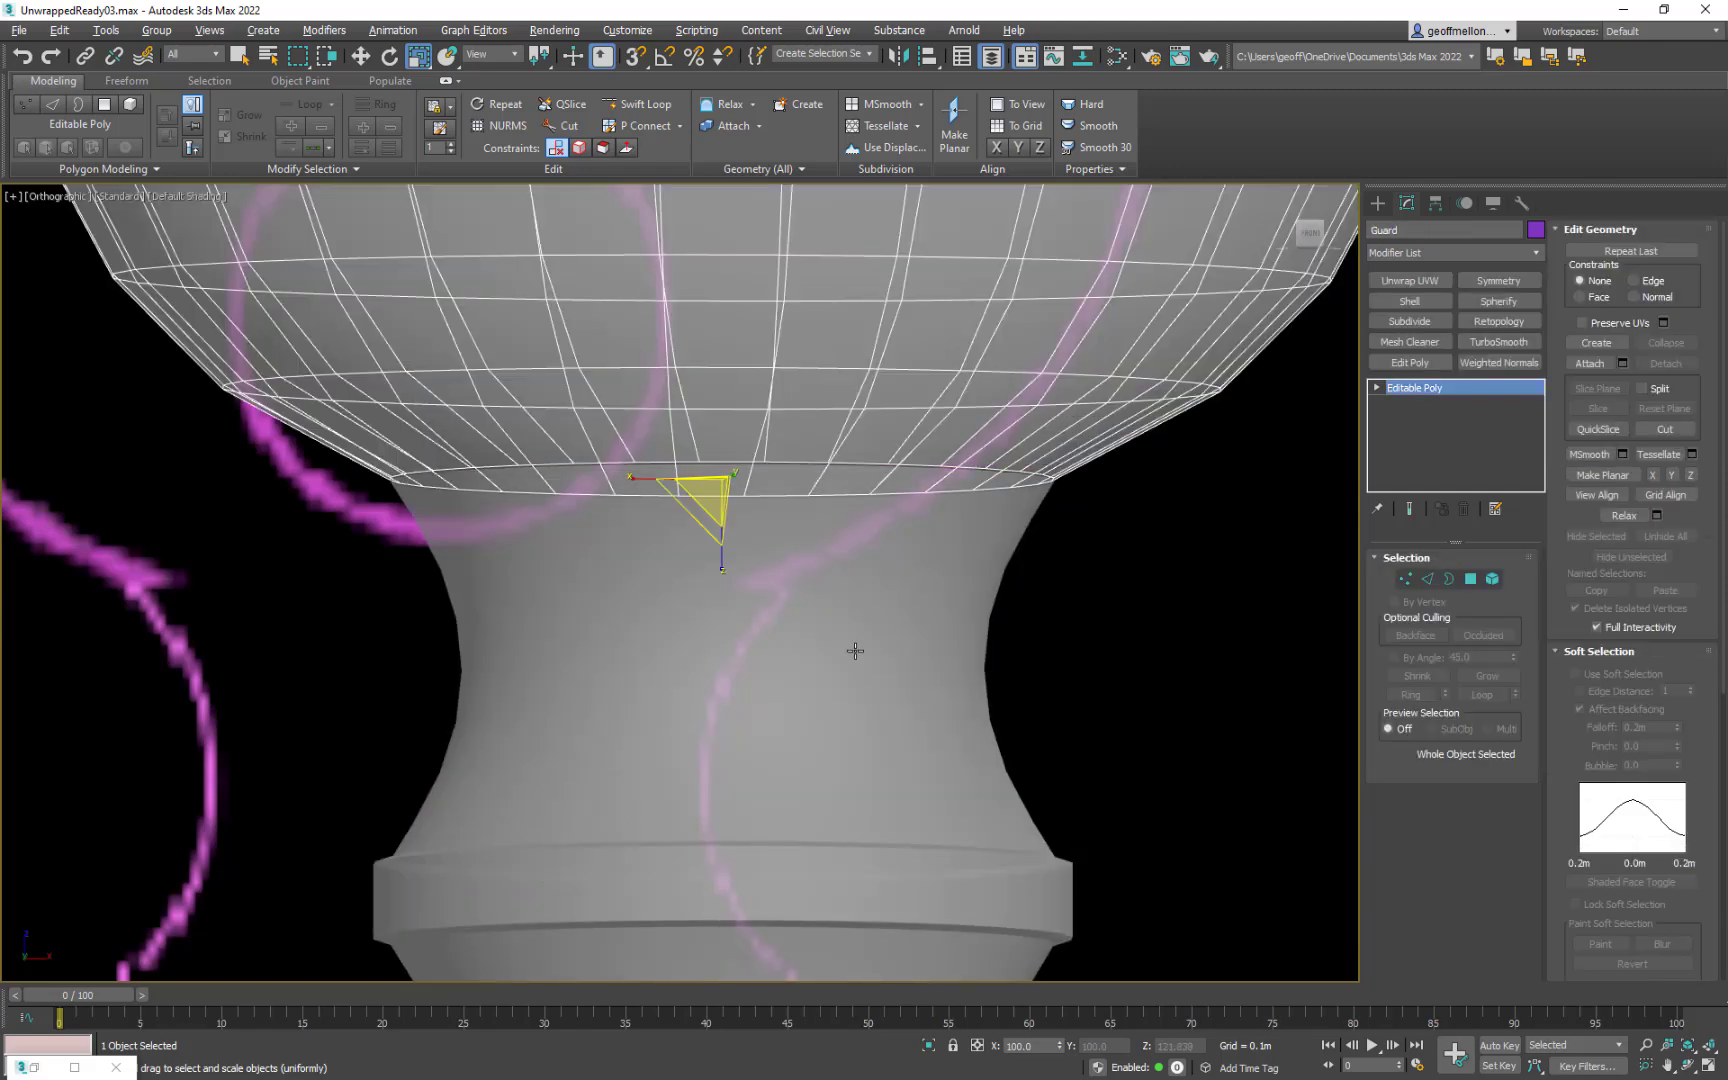
left_click(855, 651)
scroll(1034, 617, "up", 5)
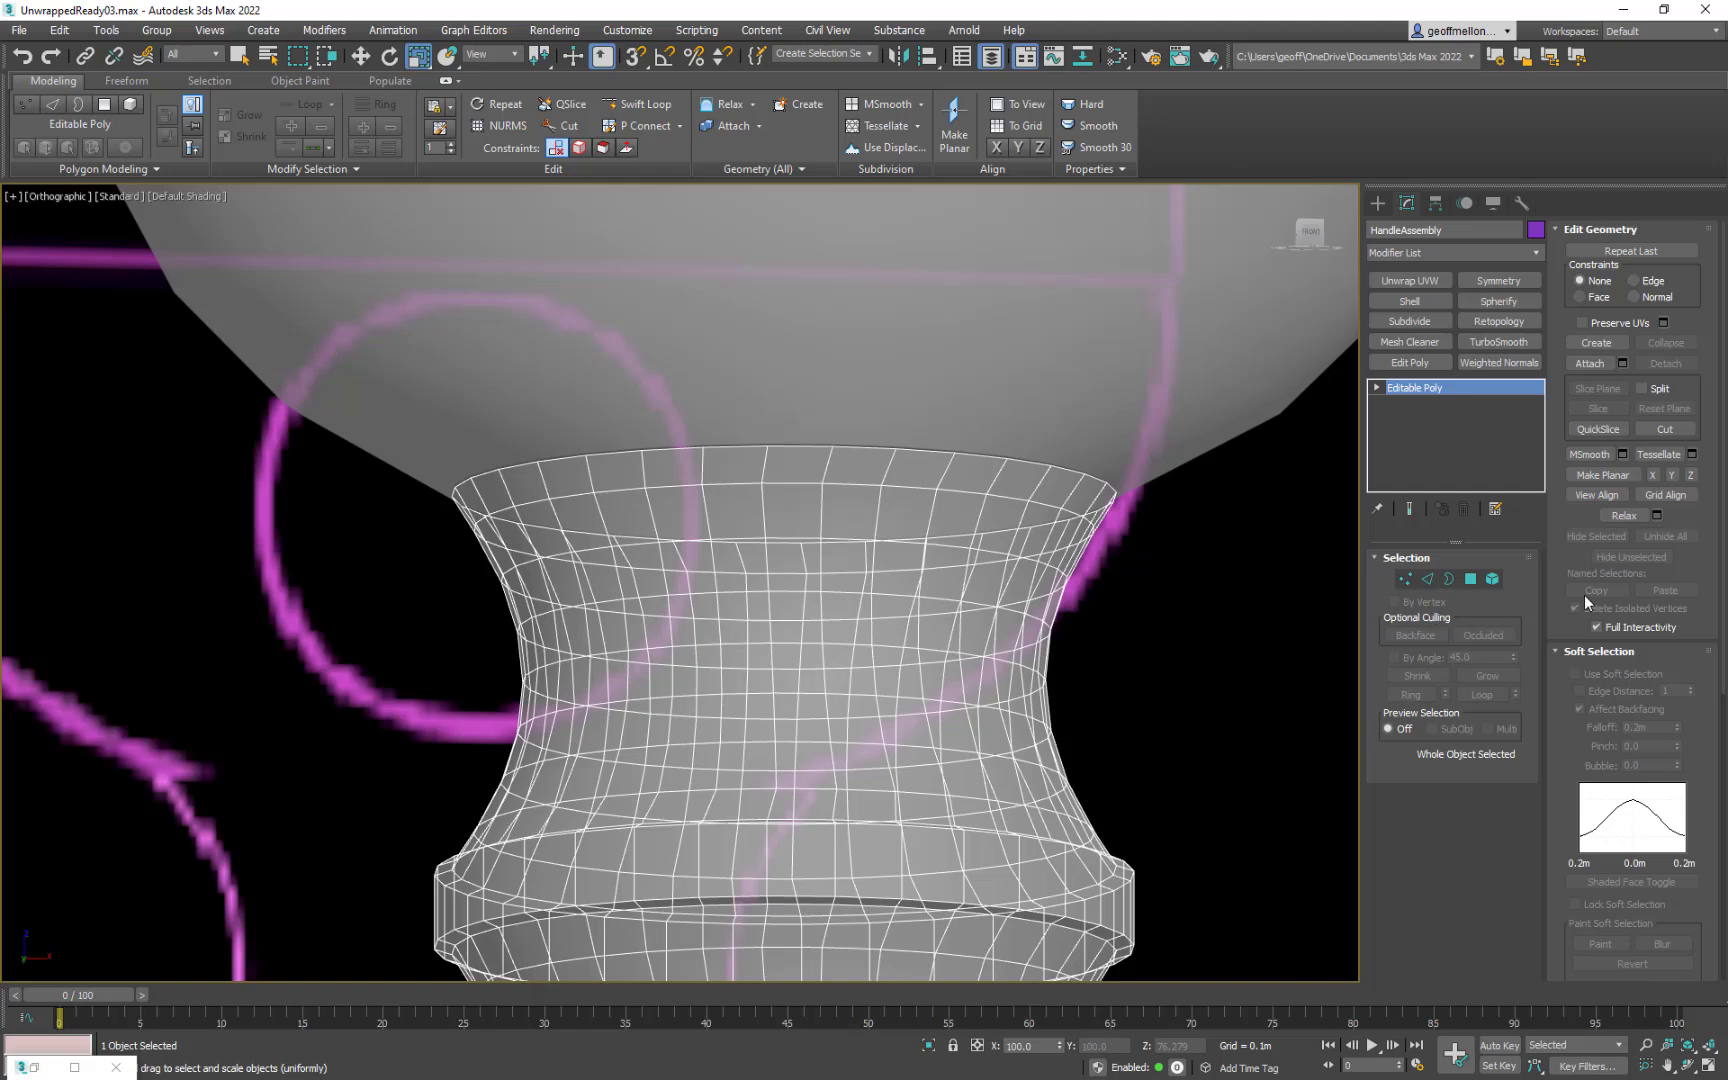
Step: Attach the guard to the handle assembly and end the Attach command
middle_click_drag(1020, 576, 916, 568)
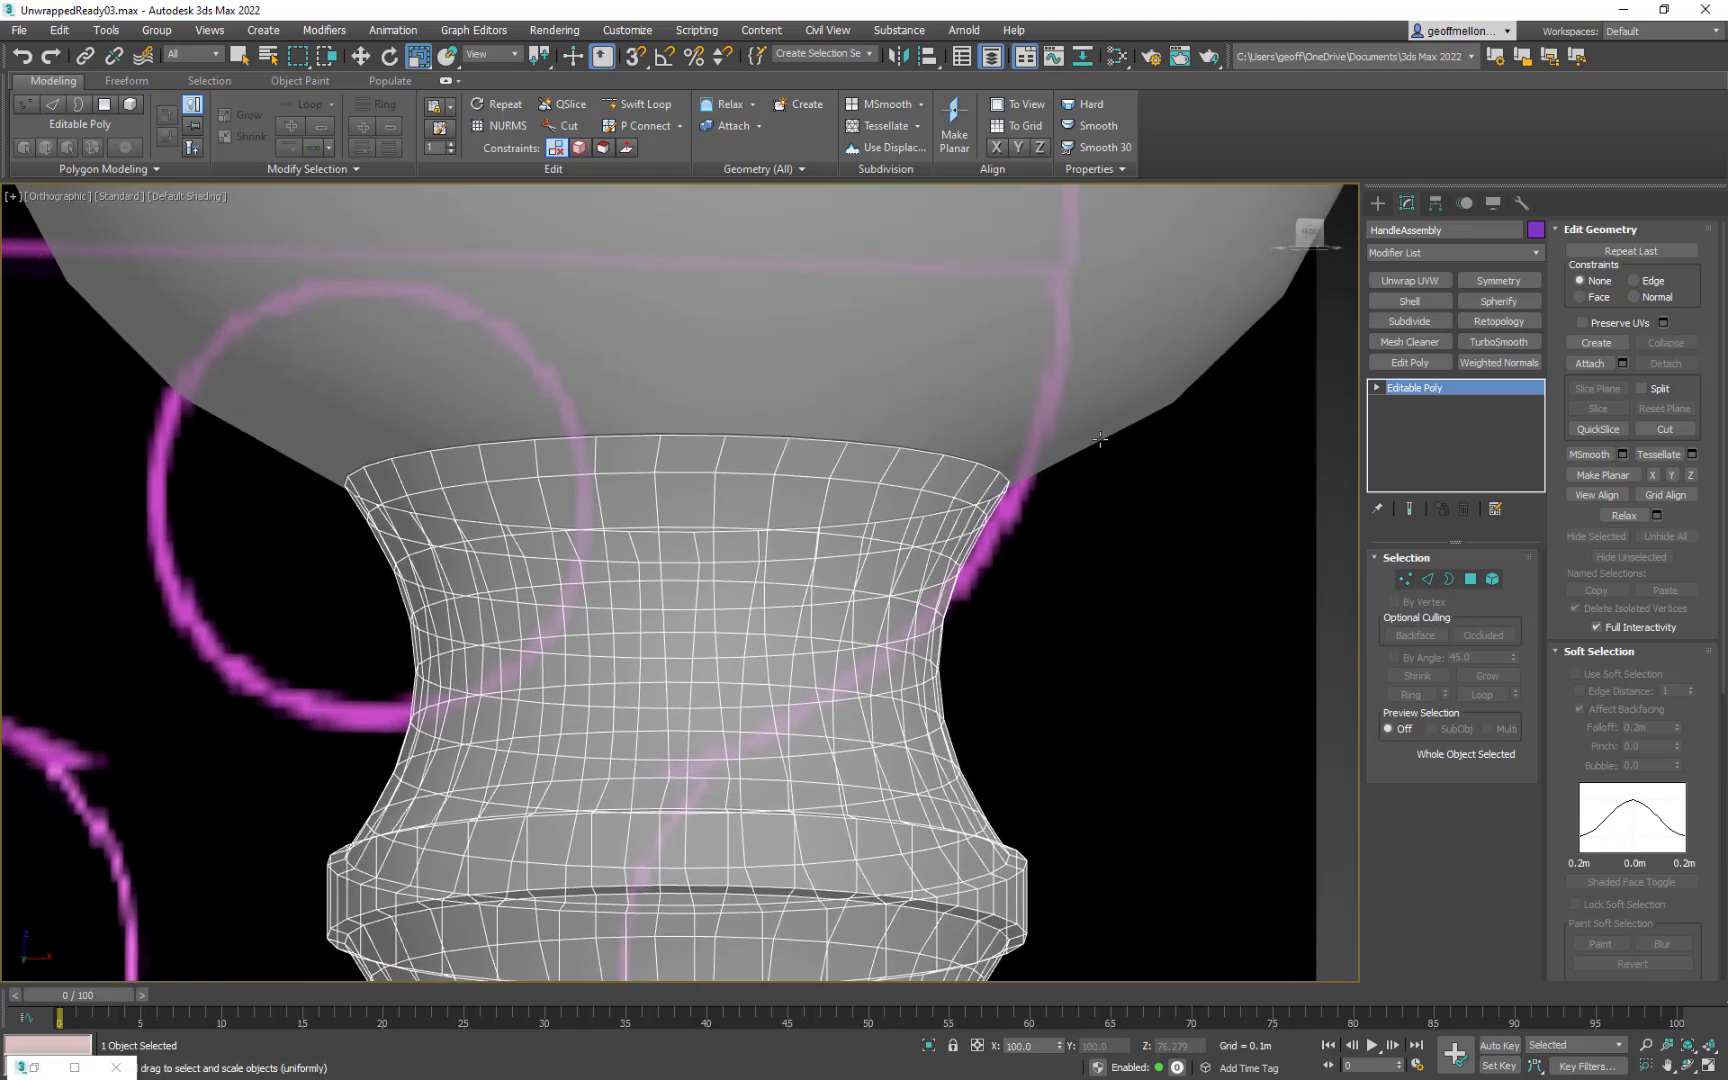
left_click(1592, 363)
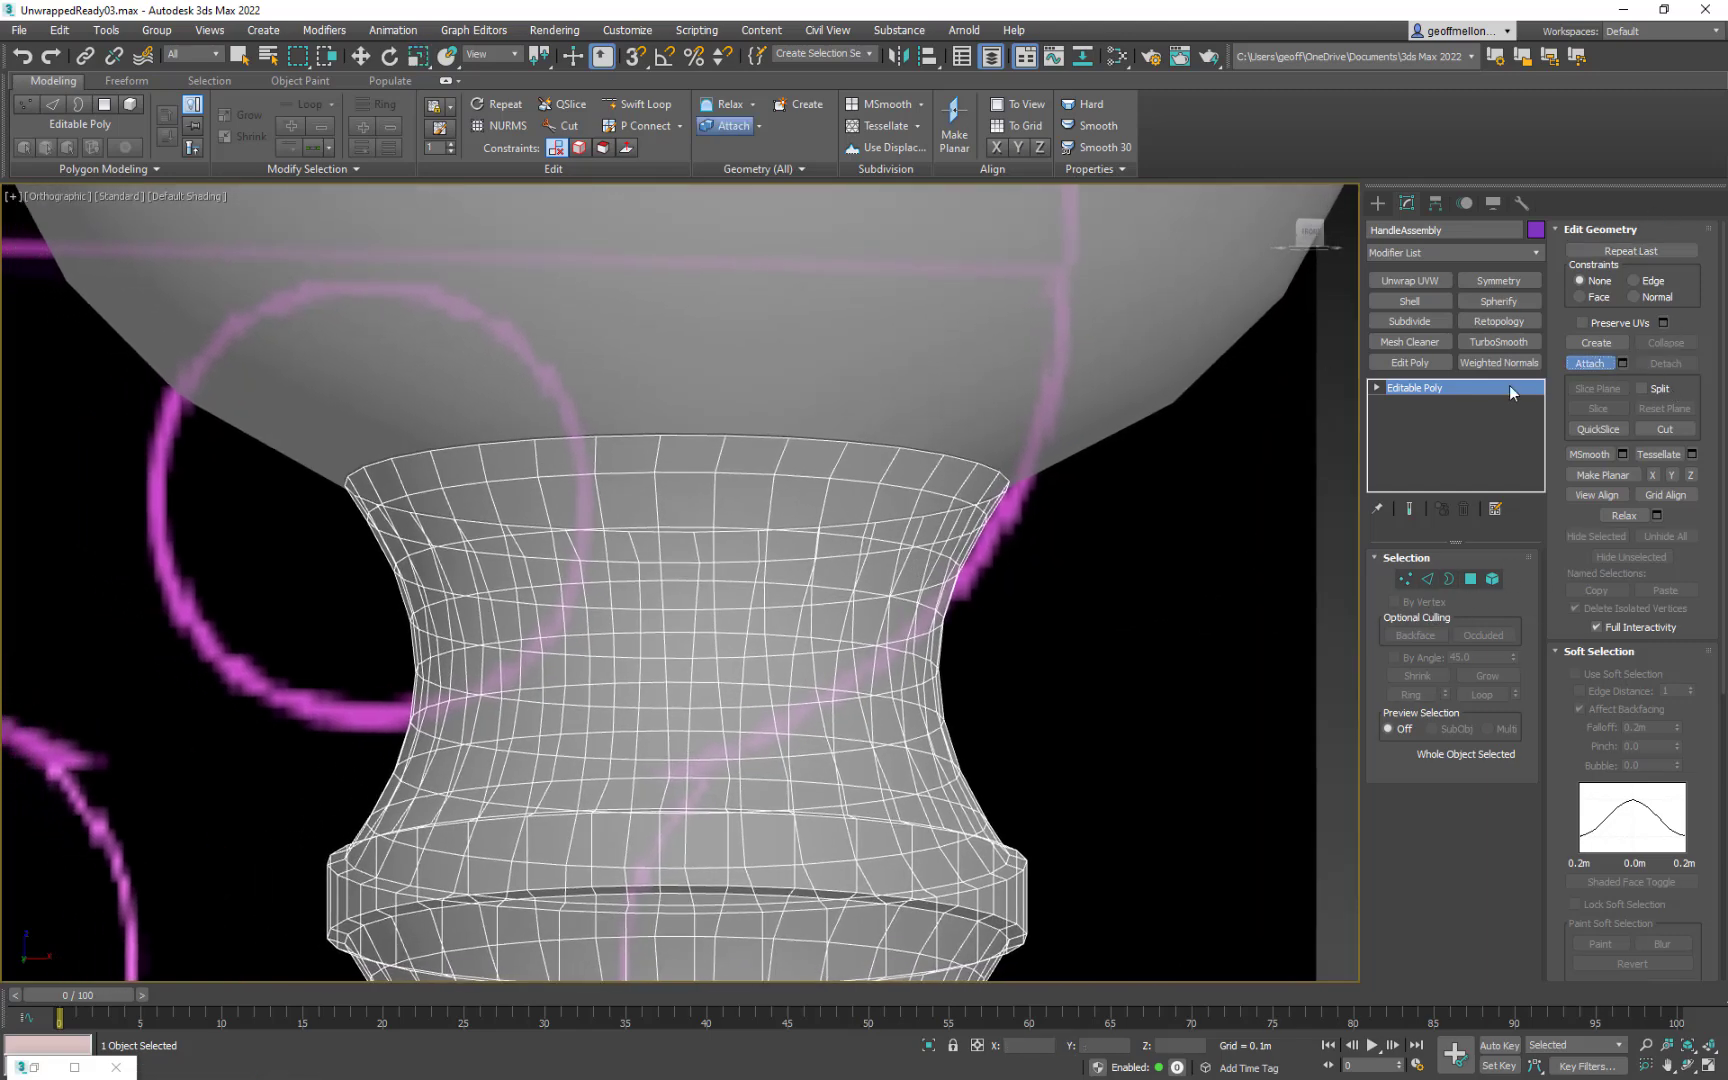
scroll(1115, 376, "down", 5)
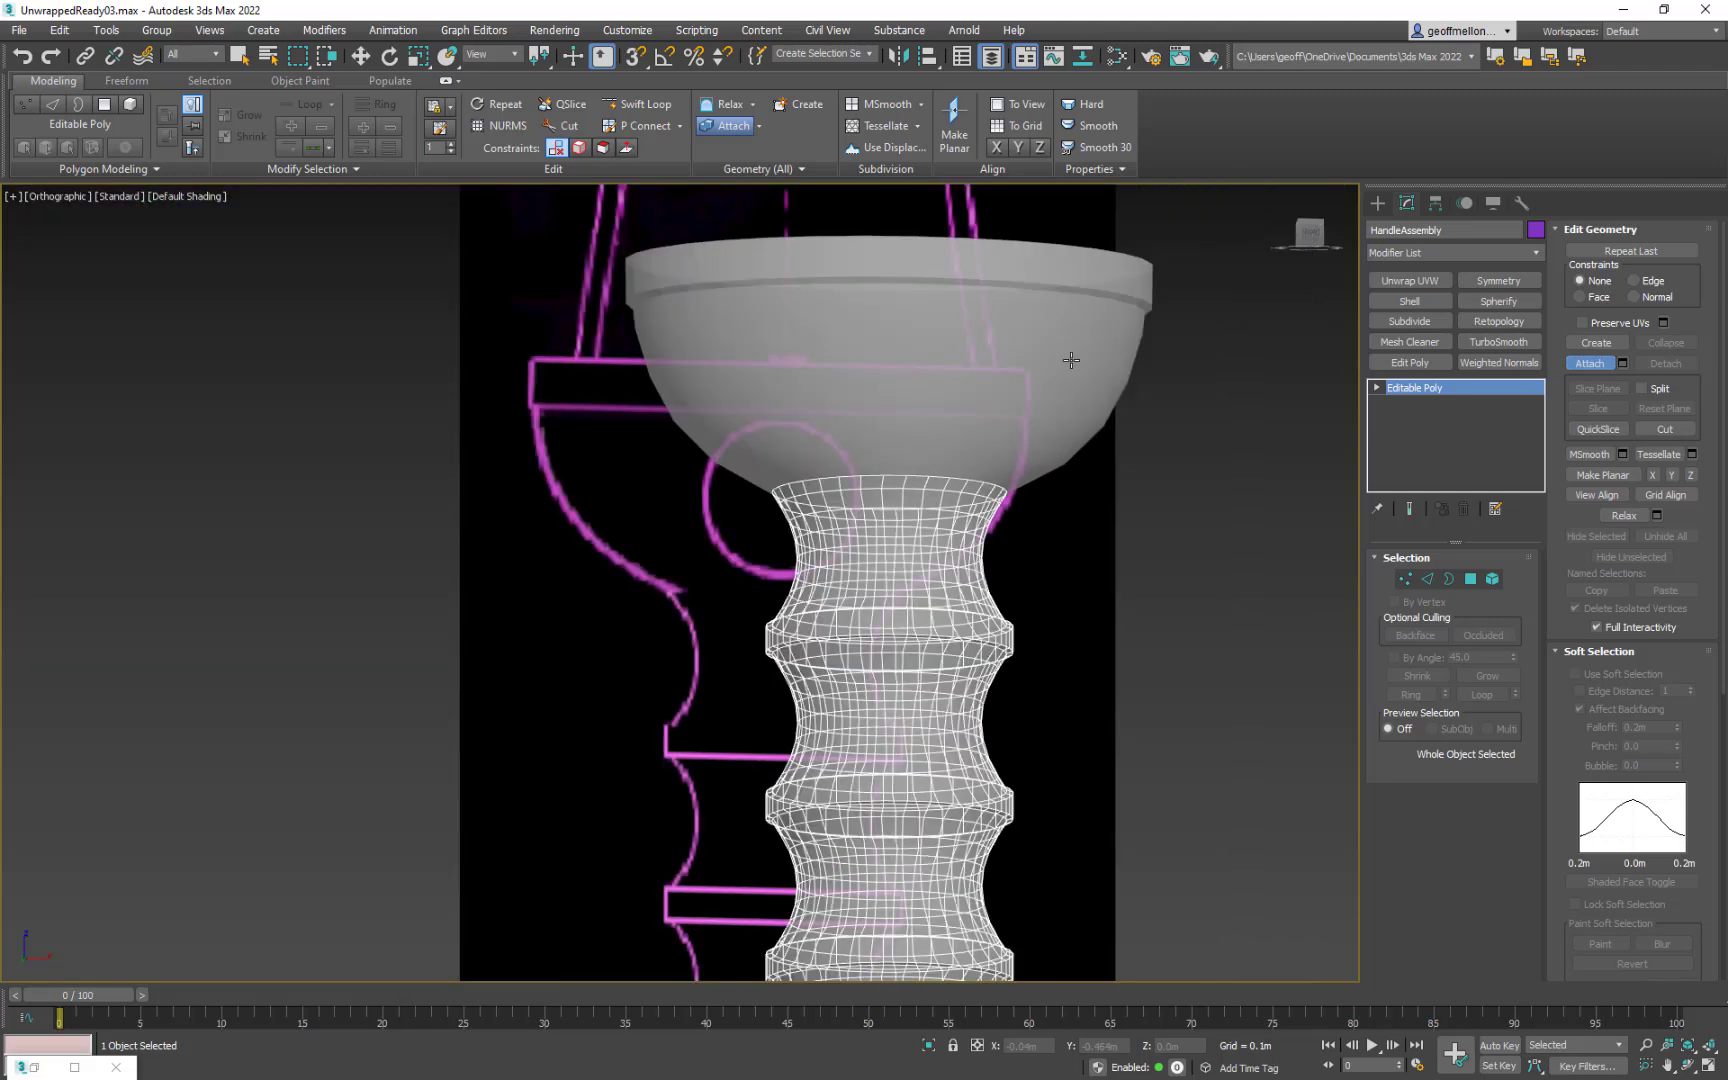
middle_click_drag(1072, 355, 1125, 400)
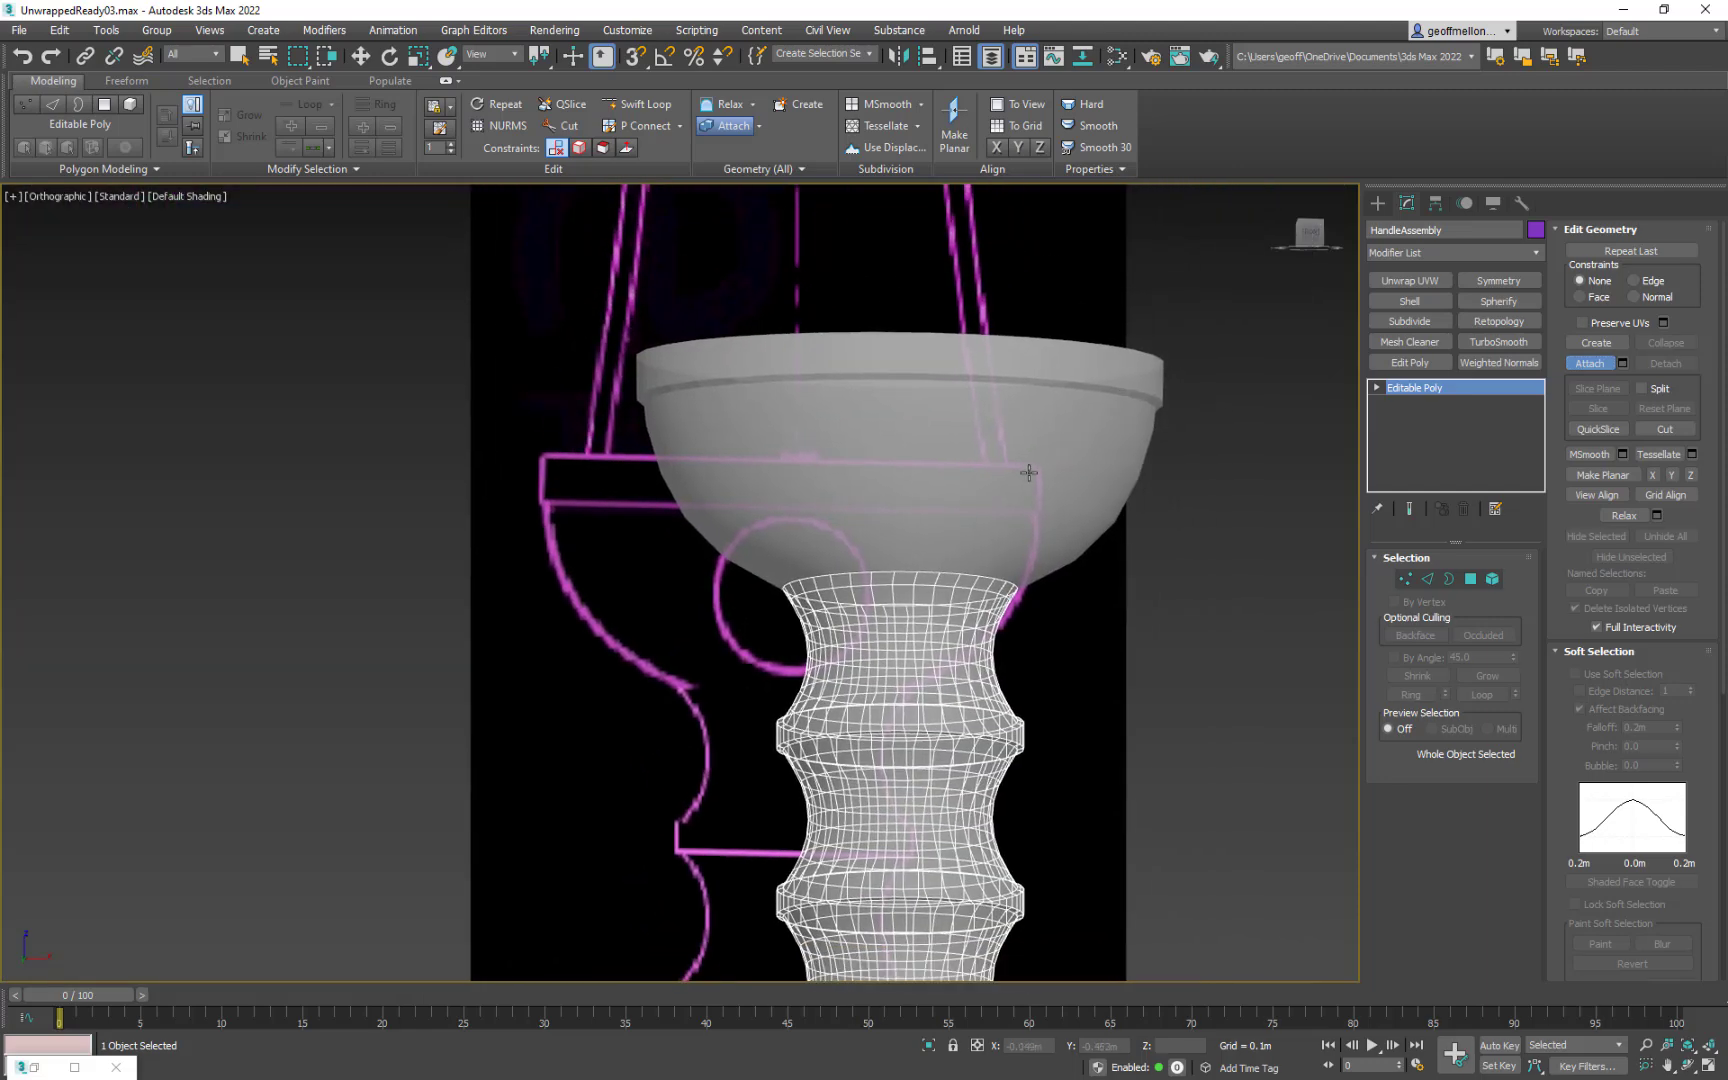
left_click(1093, 399)
middle_click_drag(1139, 763, 1023, 557)
right_click(1217, 541)
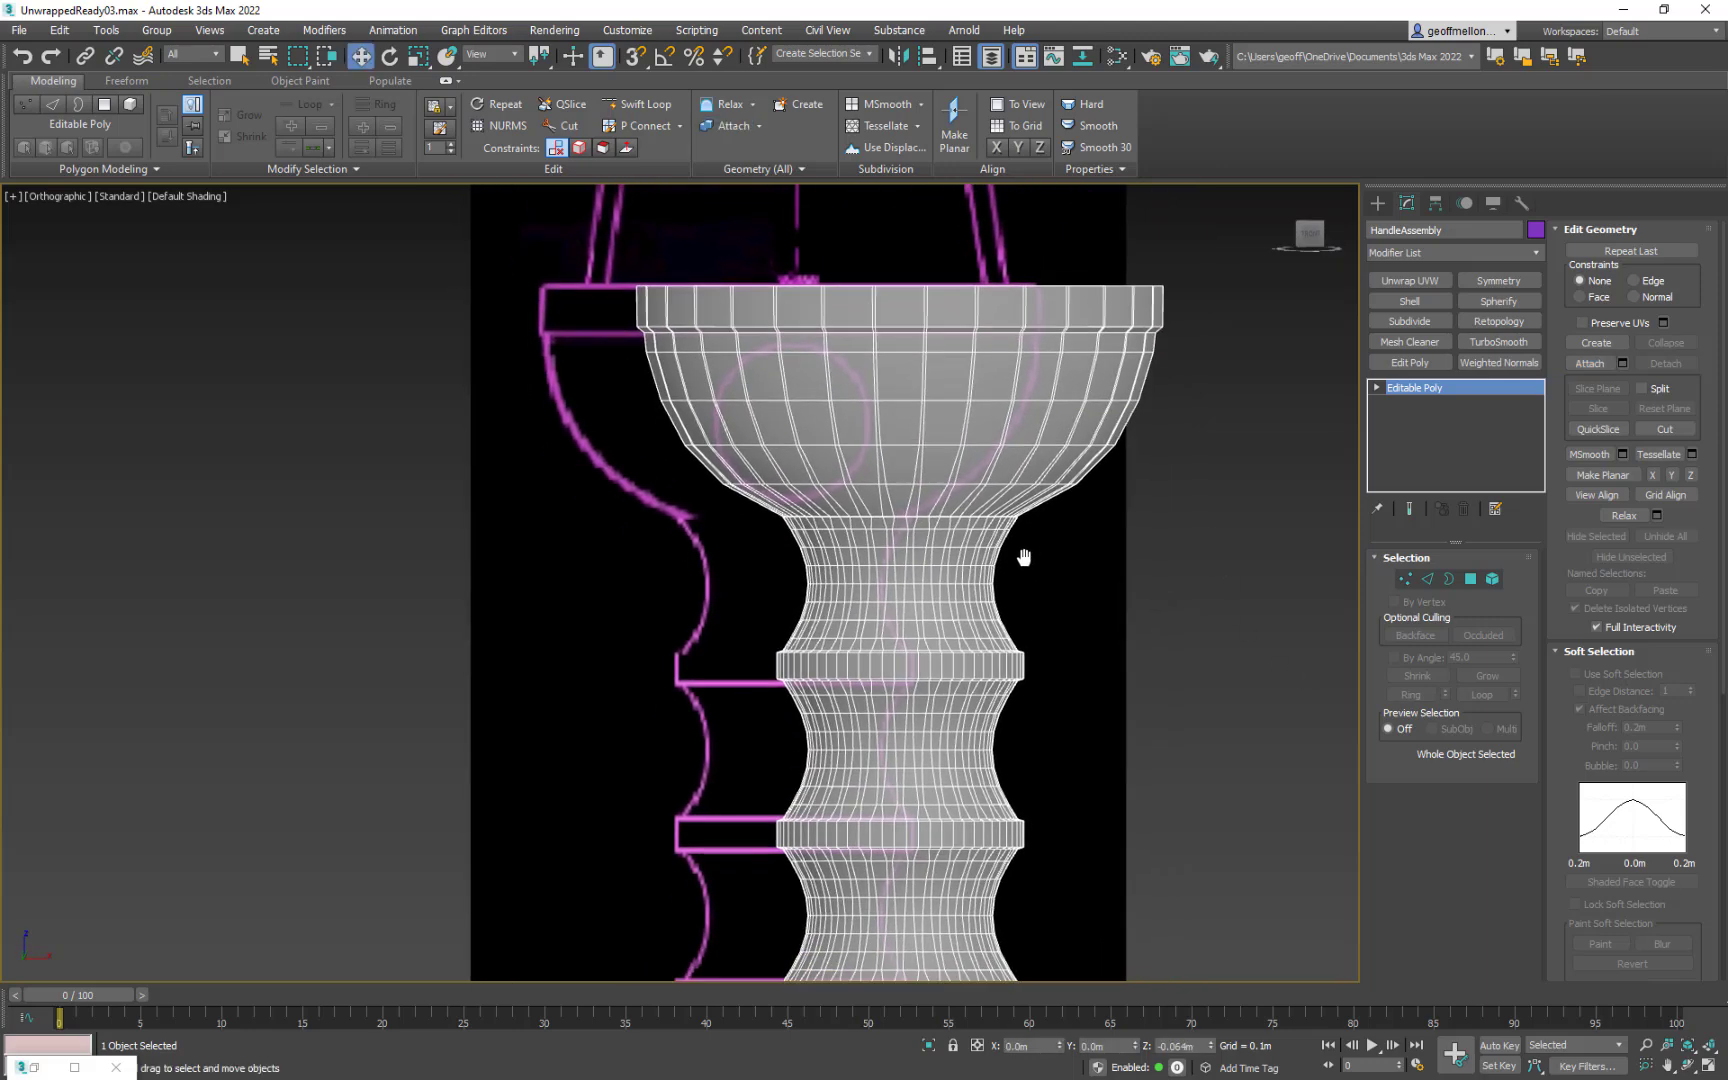
Step: Inspect the edges where guard and handle meet, and select the handle in element mode to check whether the parts are connected
key("2")
scroll(912, 500, "up", 5)
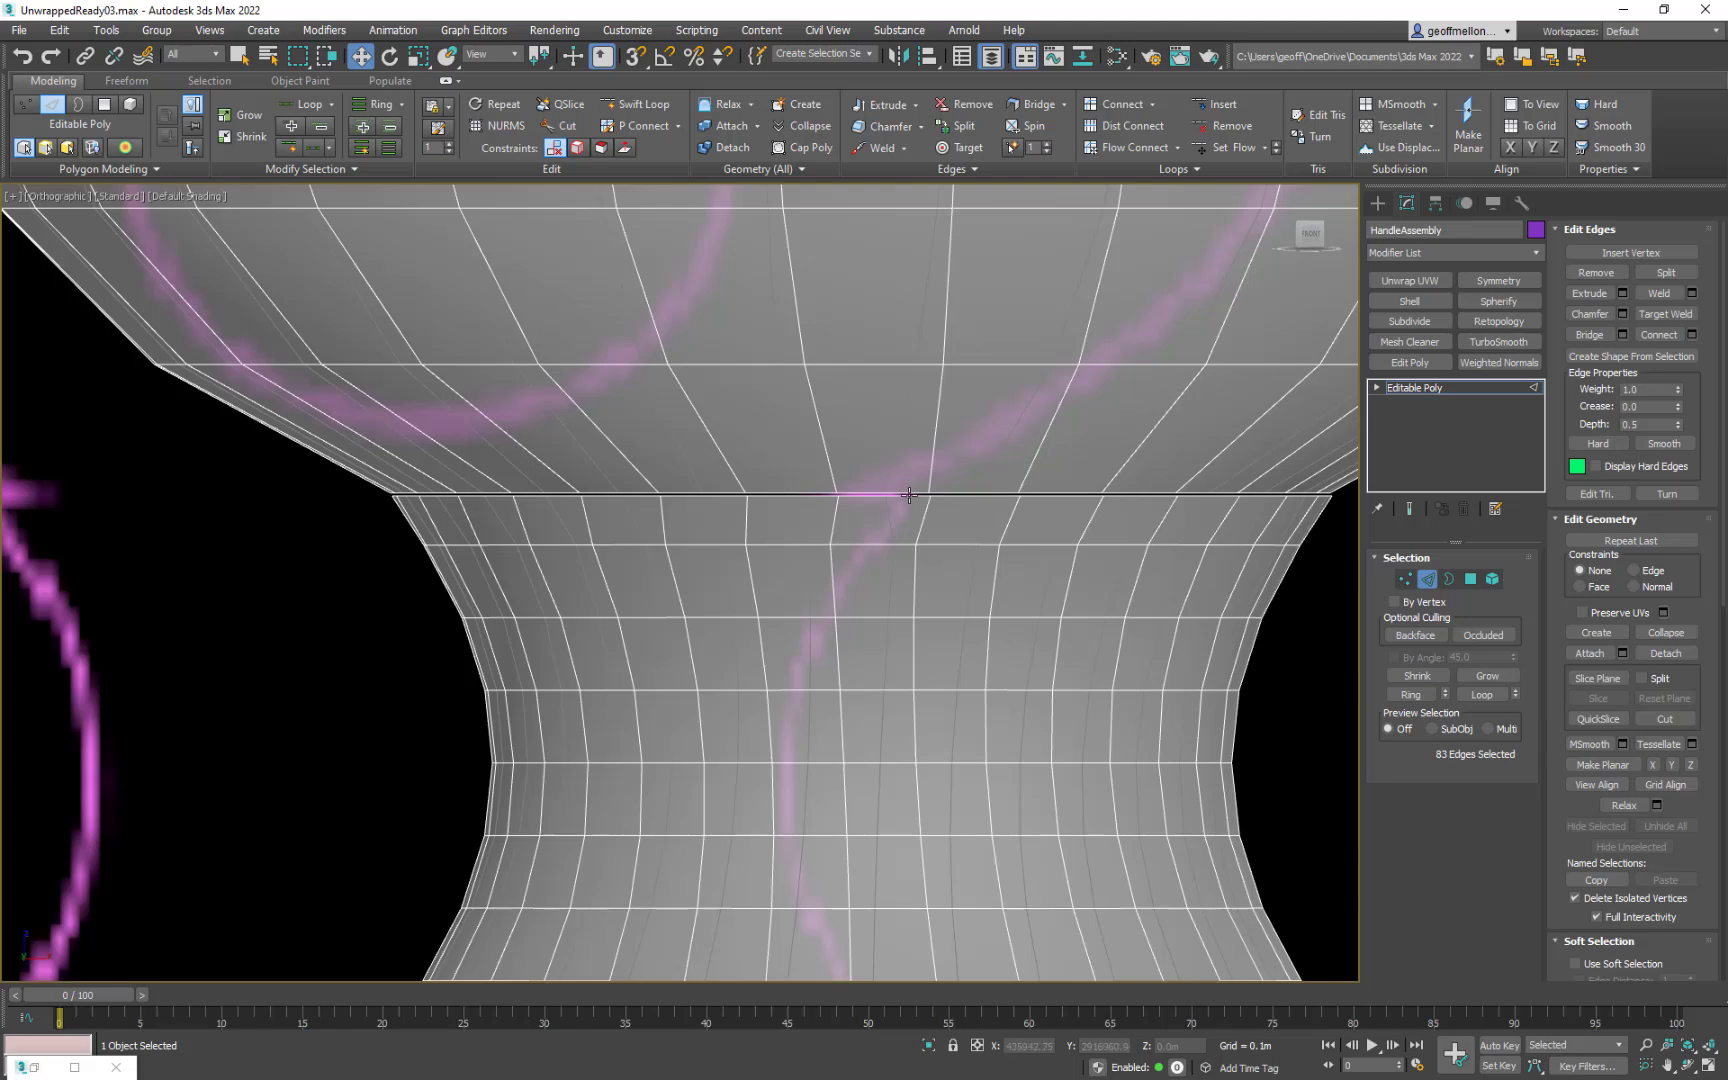
scroll(964, 488, "down", 4)
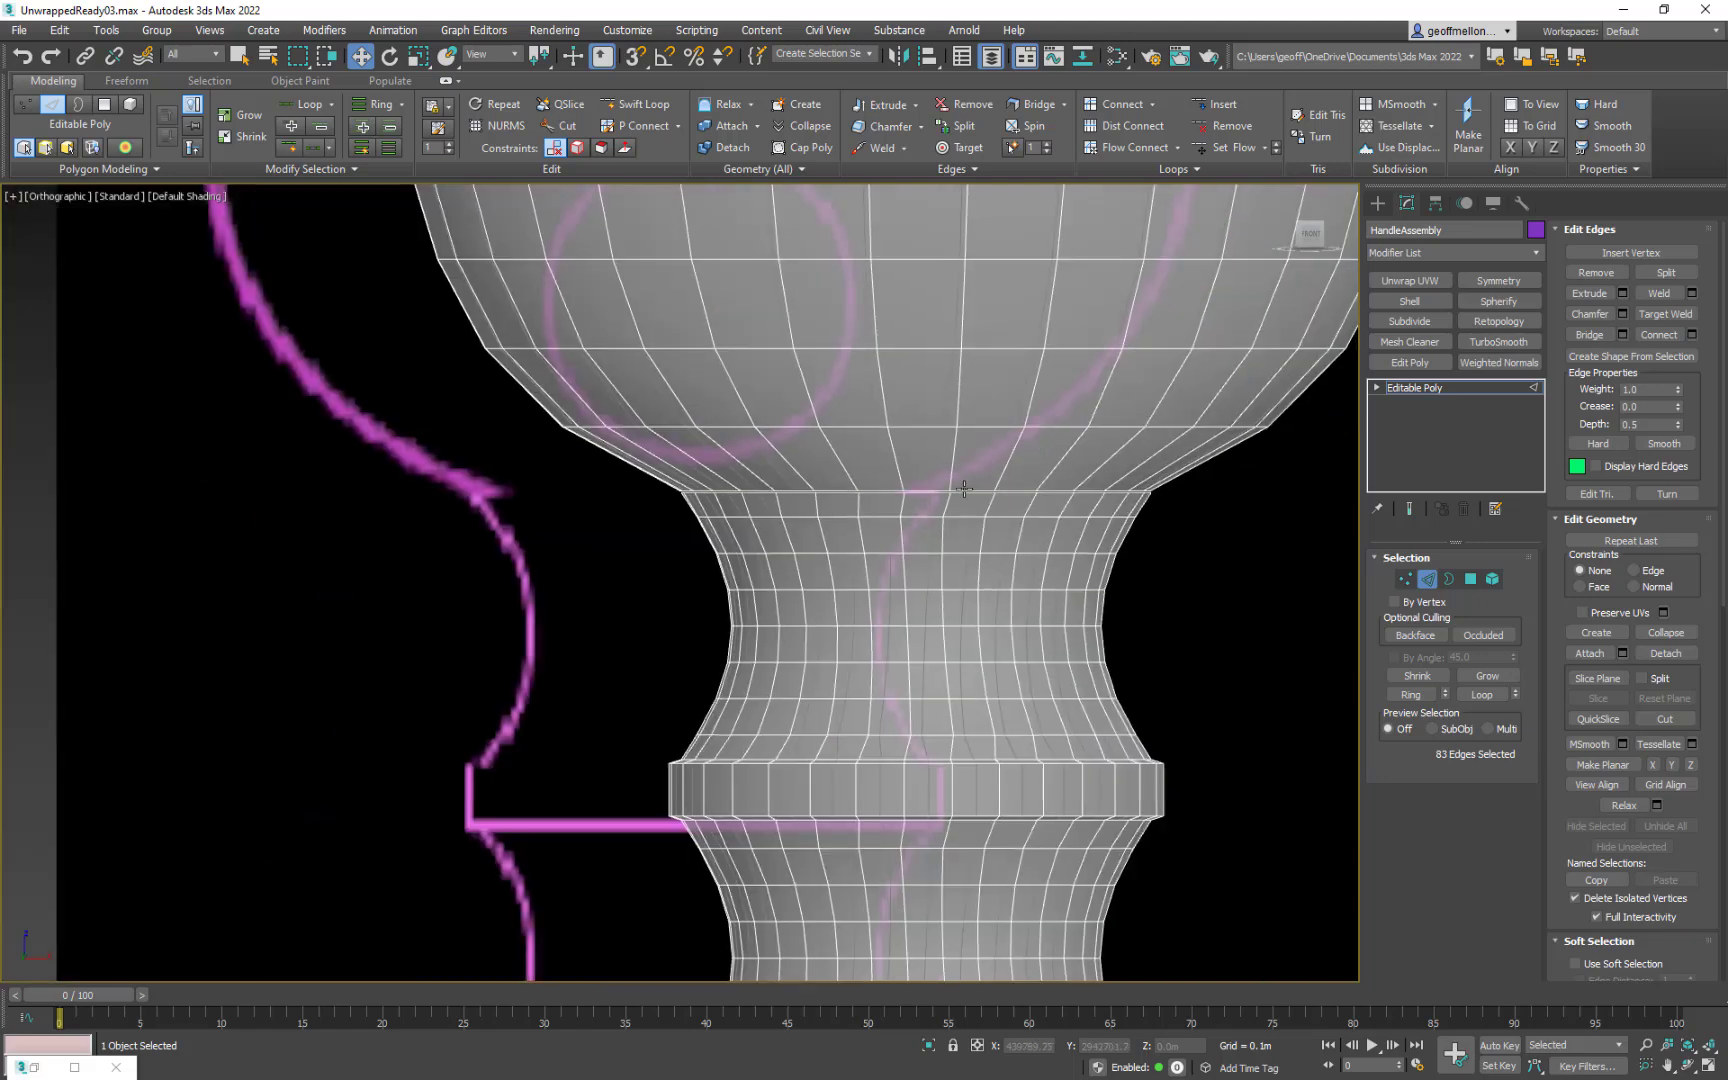
scroll(964, 488, "down", 5)
left_click(1494, 580)
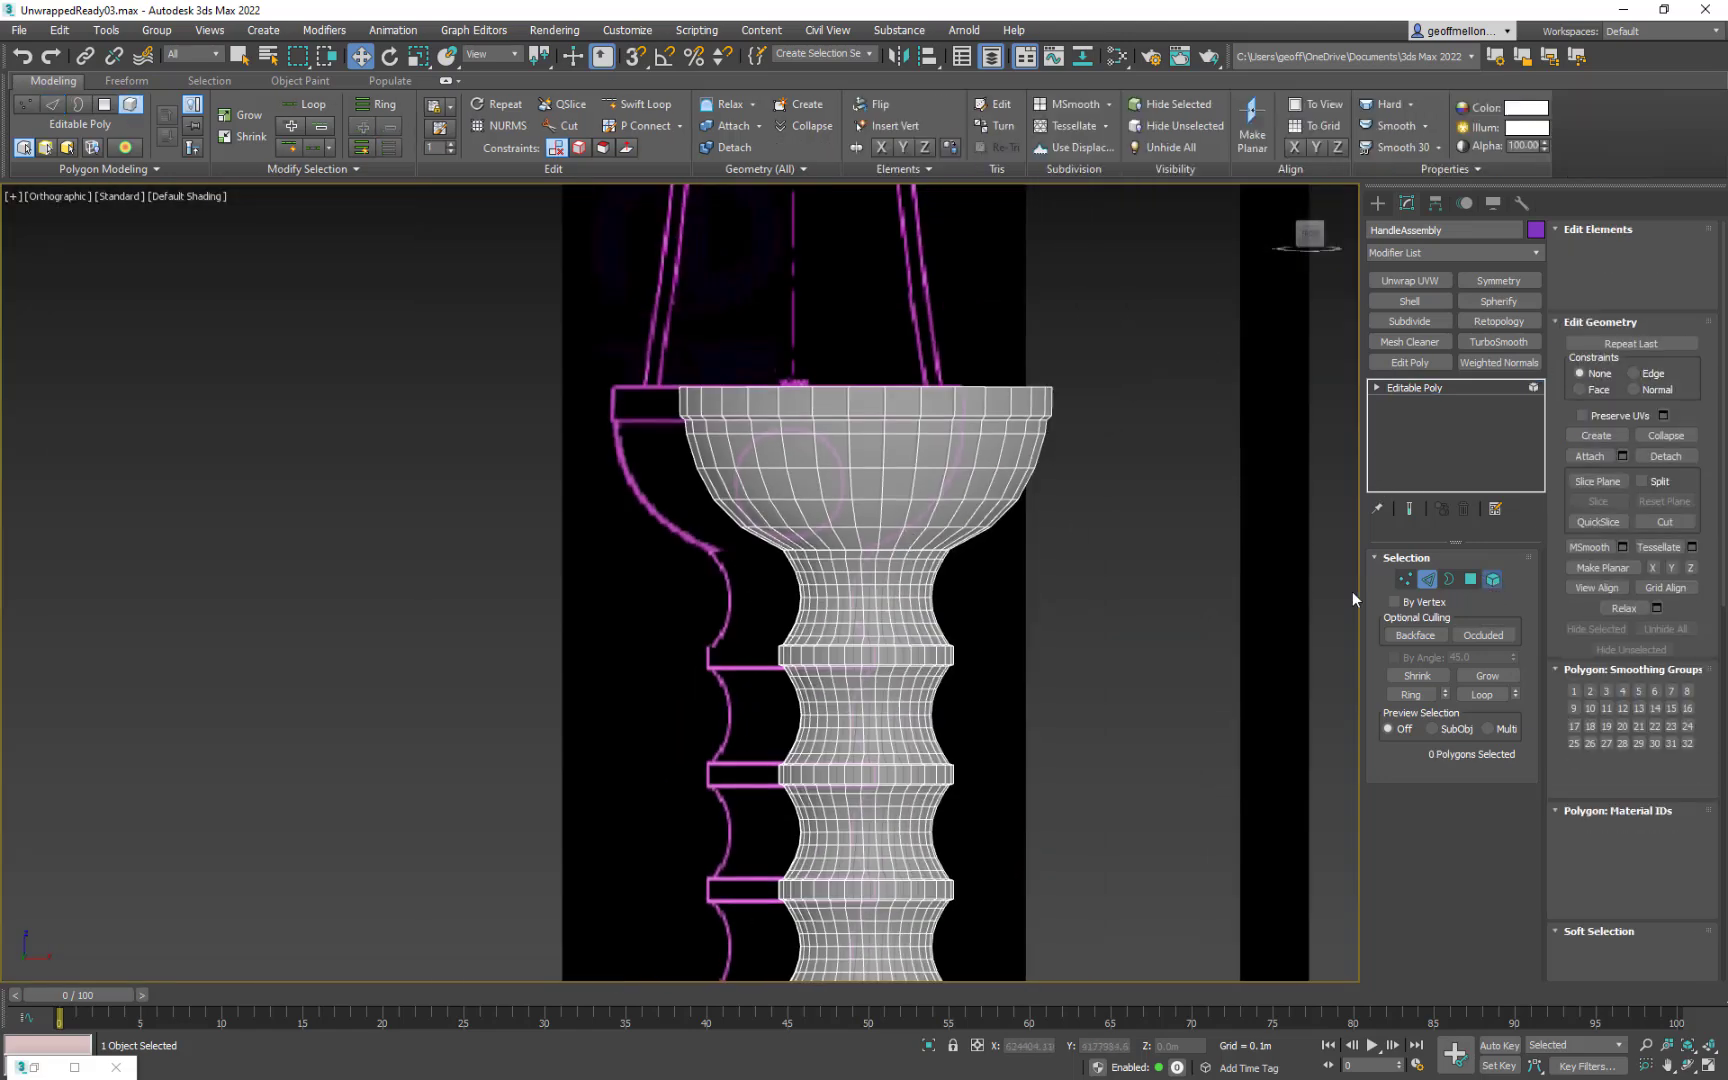
left_click(948, 783)
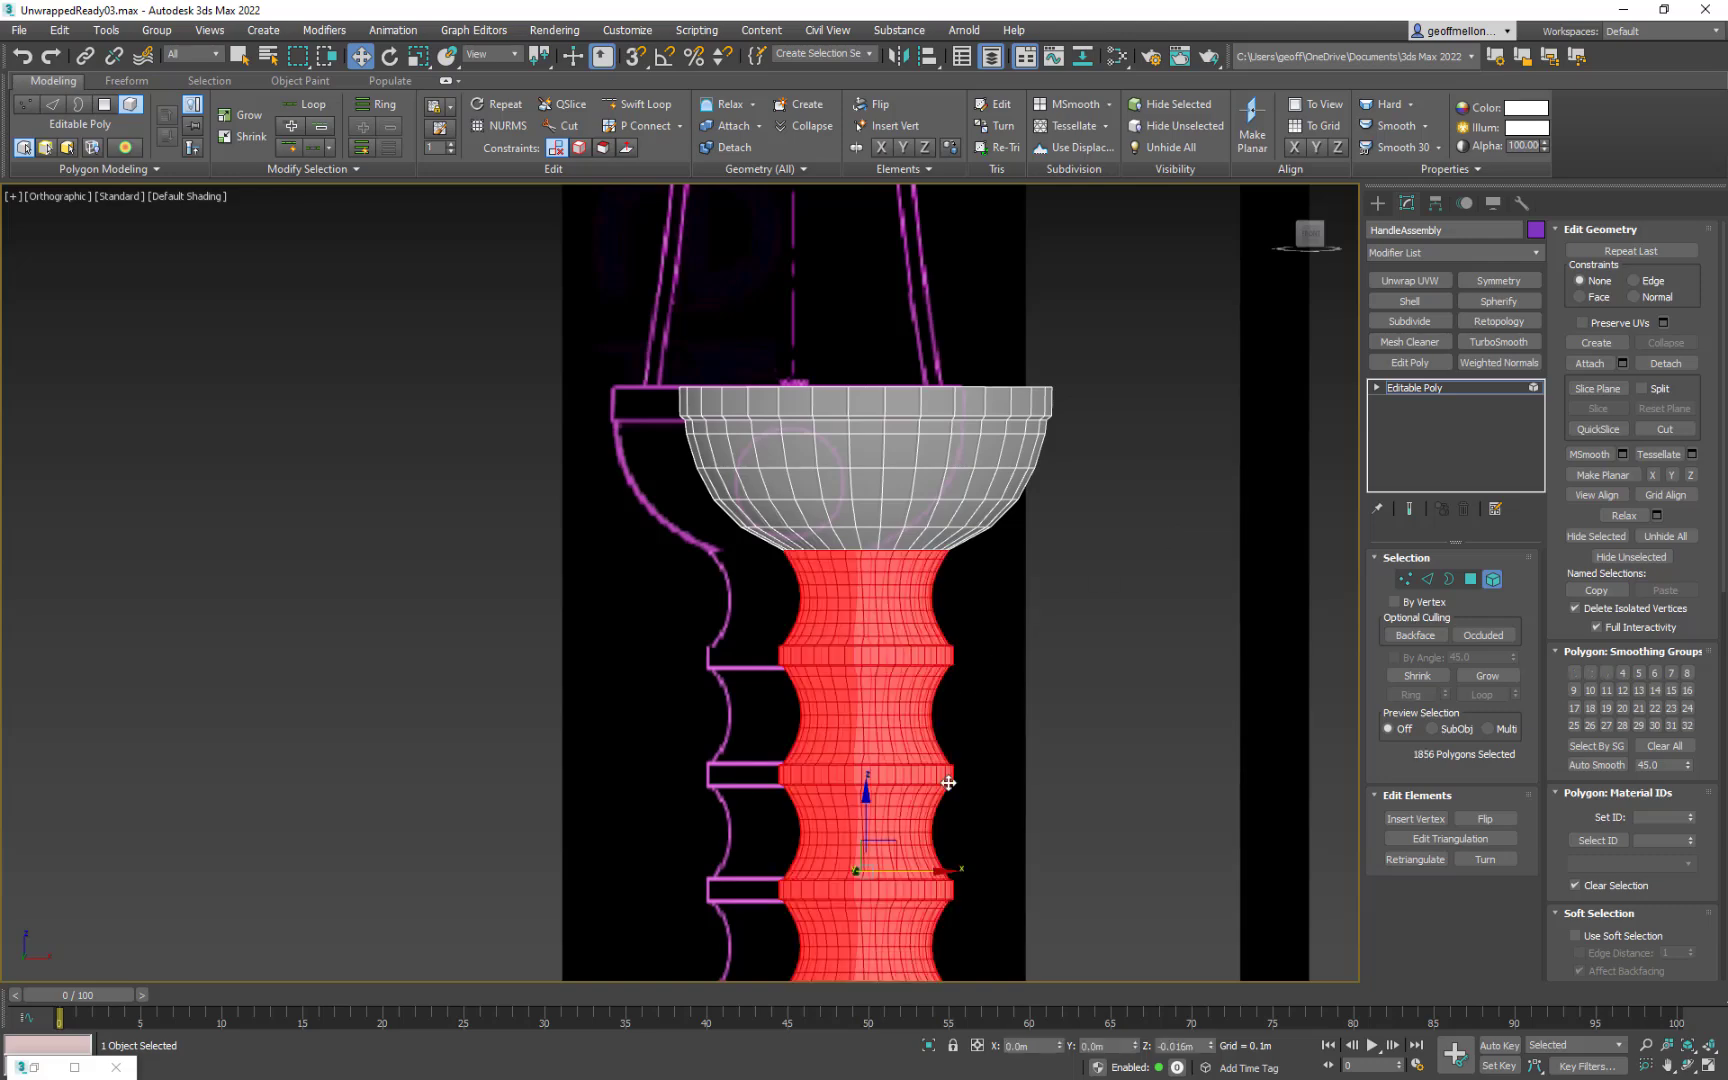
Step: Select the guard in element mode and examine the joint to check whether it is separate from the handle
left_click(904, 440)
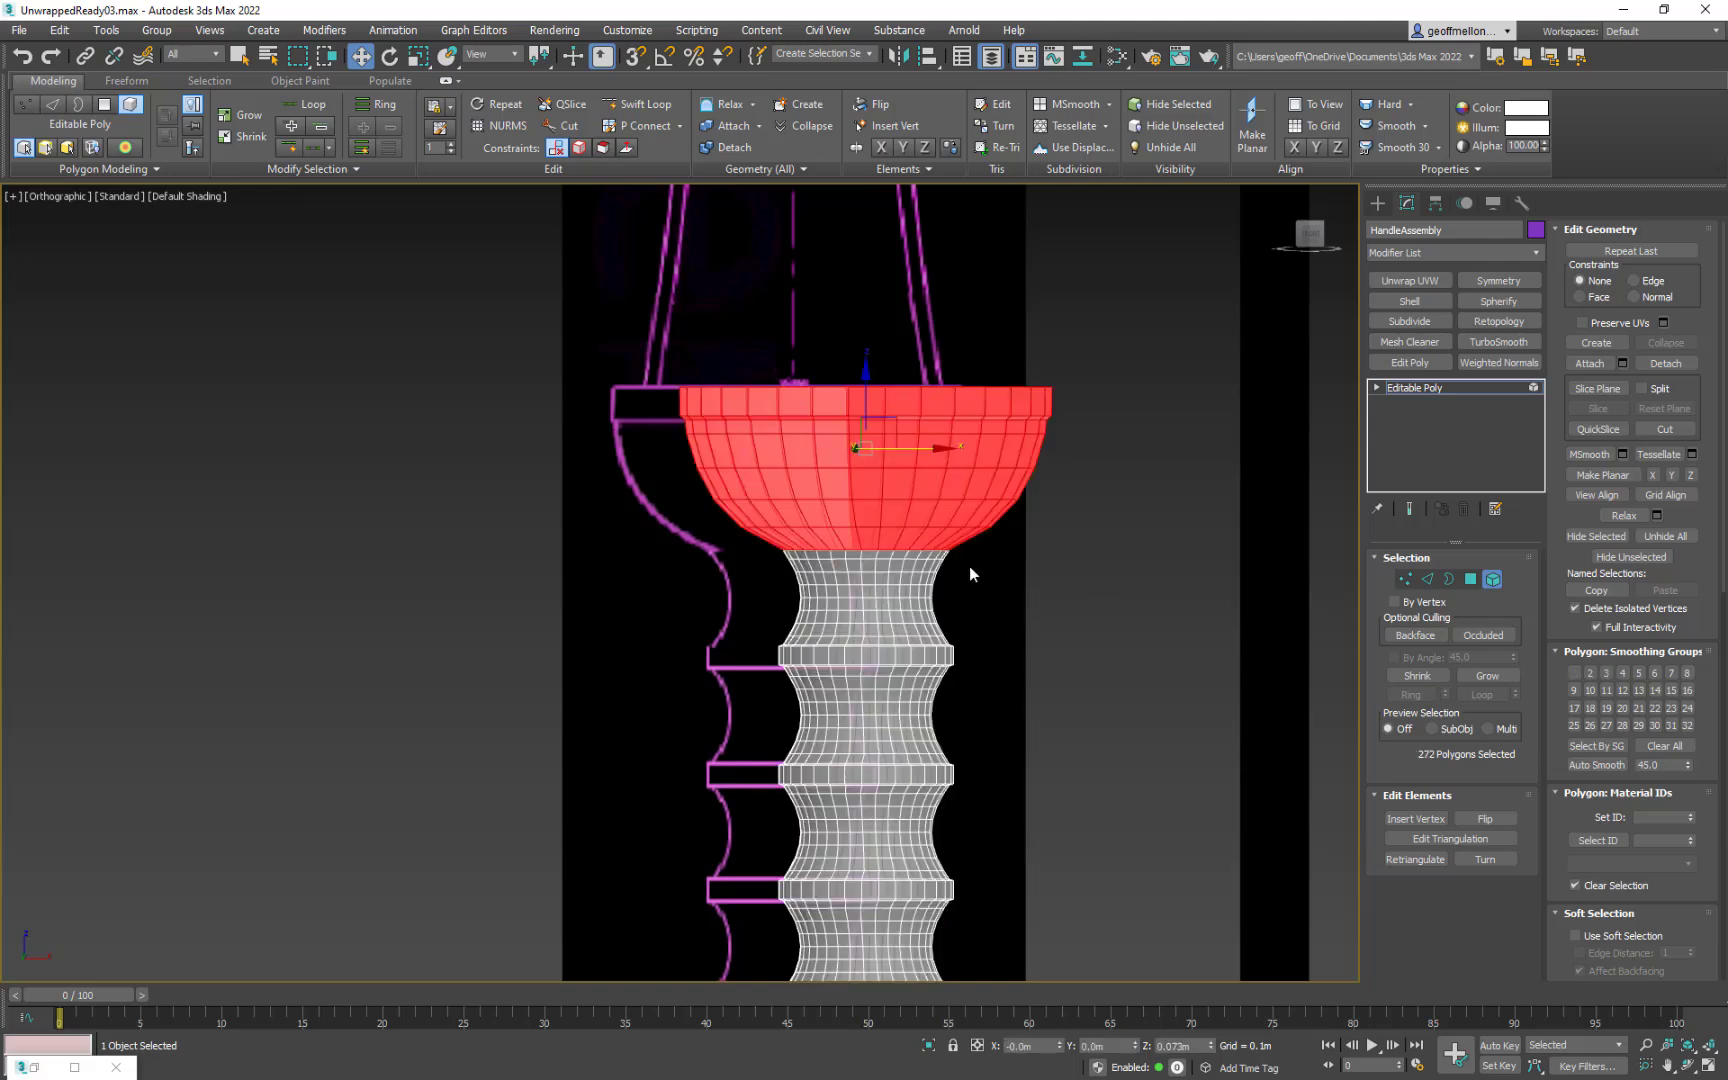
middle_click_drag(1196, 626, 1182, 553, "alt")
middle_click_drag(1096, 553, 1064, 509, "alt")
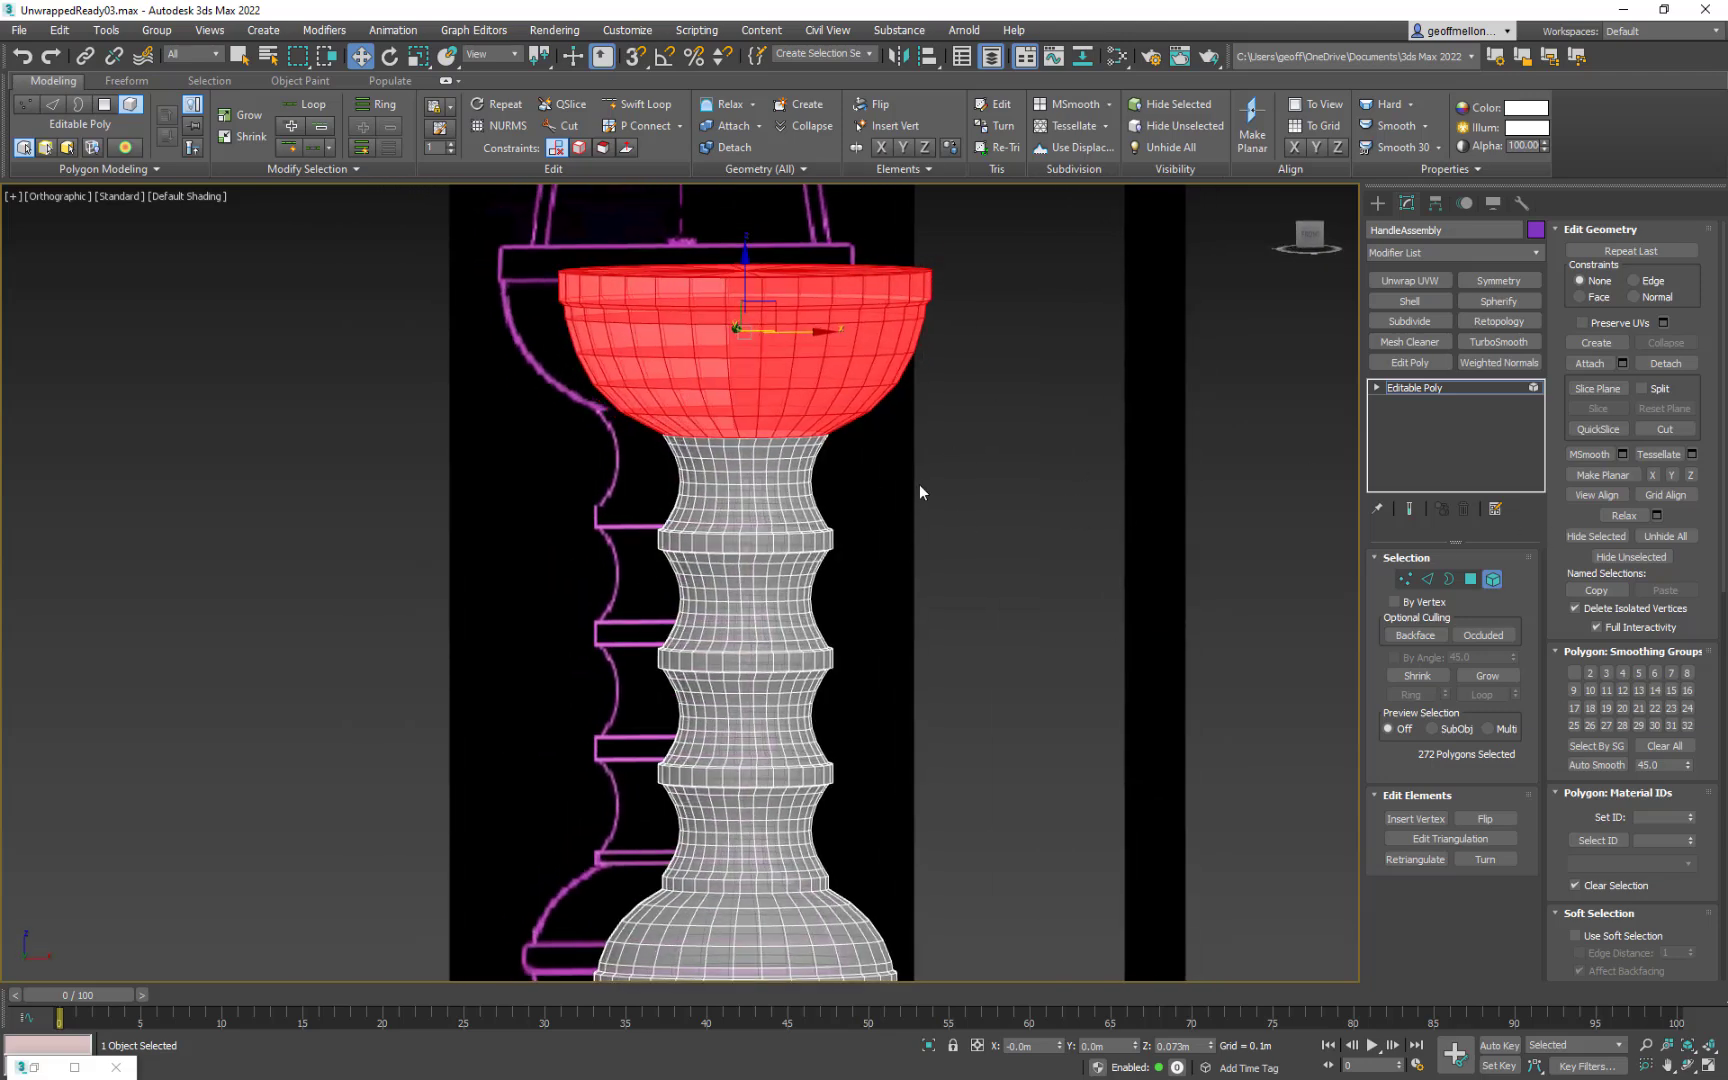
scroll(920, 492, "up", 5)
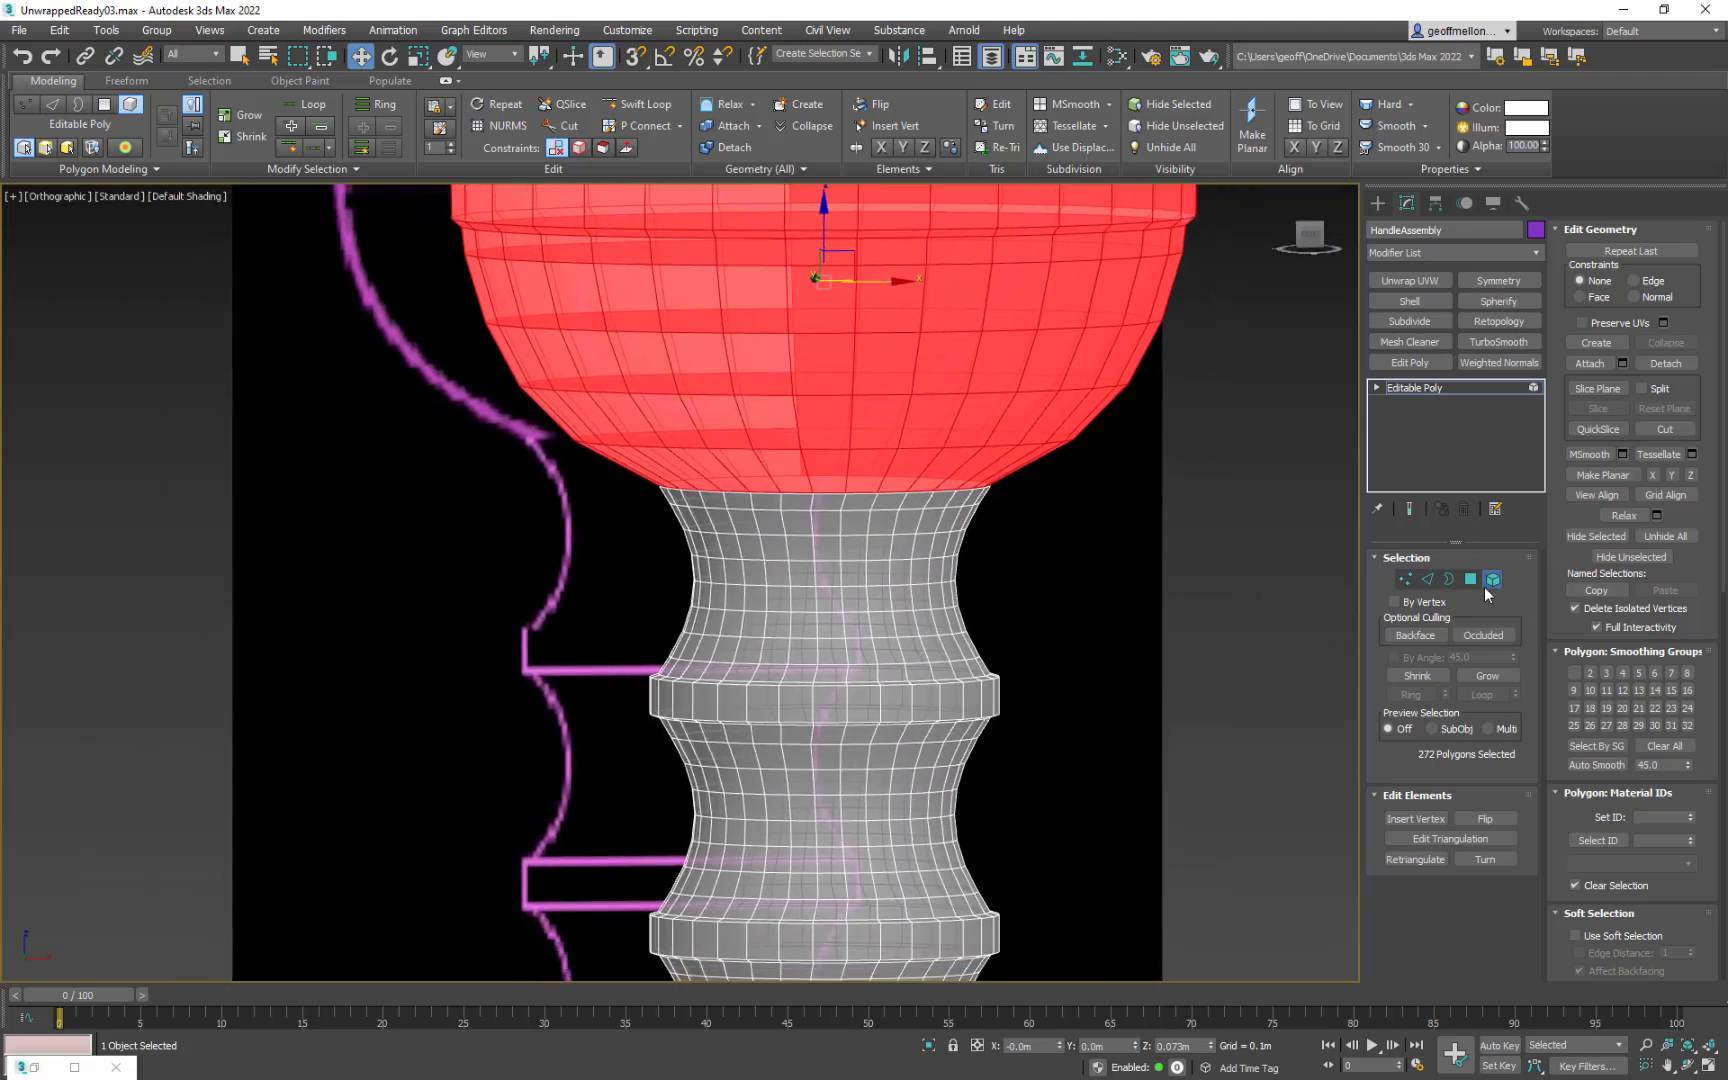
Step: In vertex mode and front view, select all the overlapping vertices along the seam between guard and handle
left_click(1405, 579)
scroll(920, 575, "up", 5)
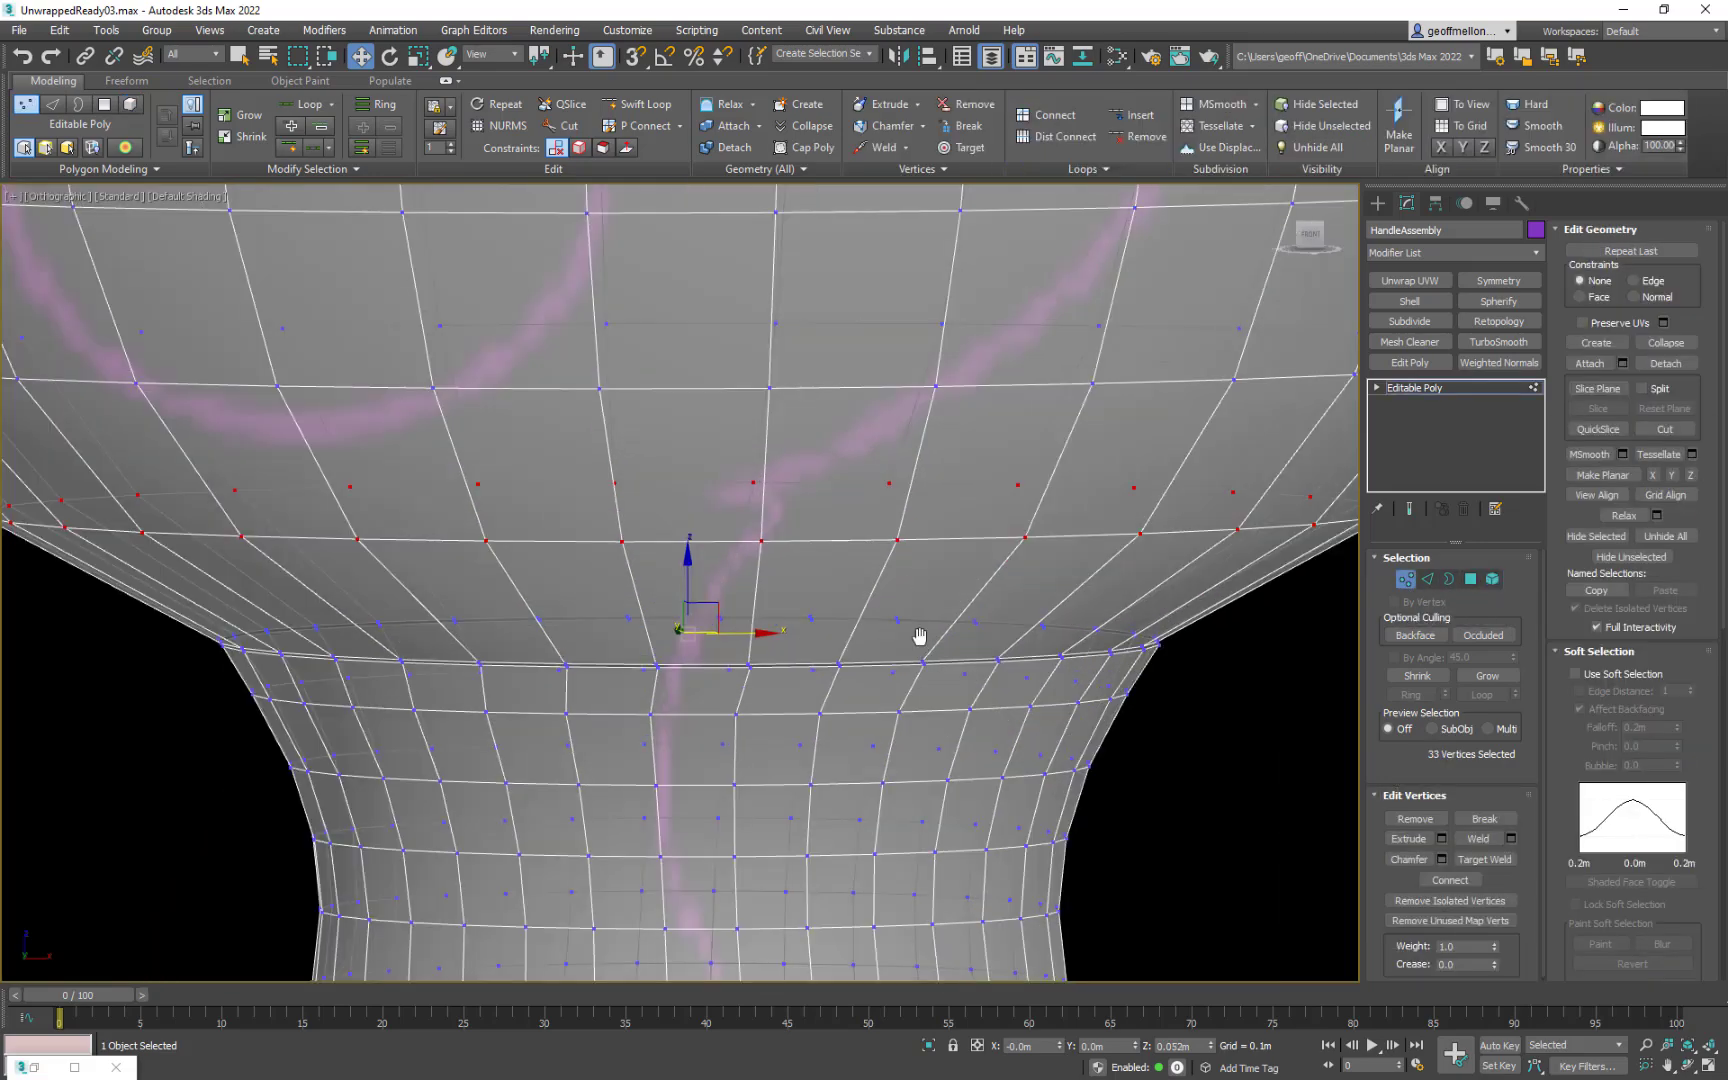
middle_click_drag(919, 636, 1005, 497)
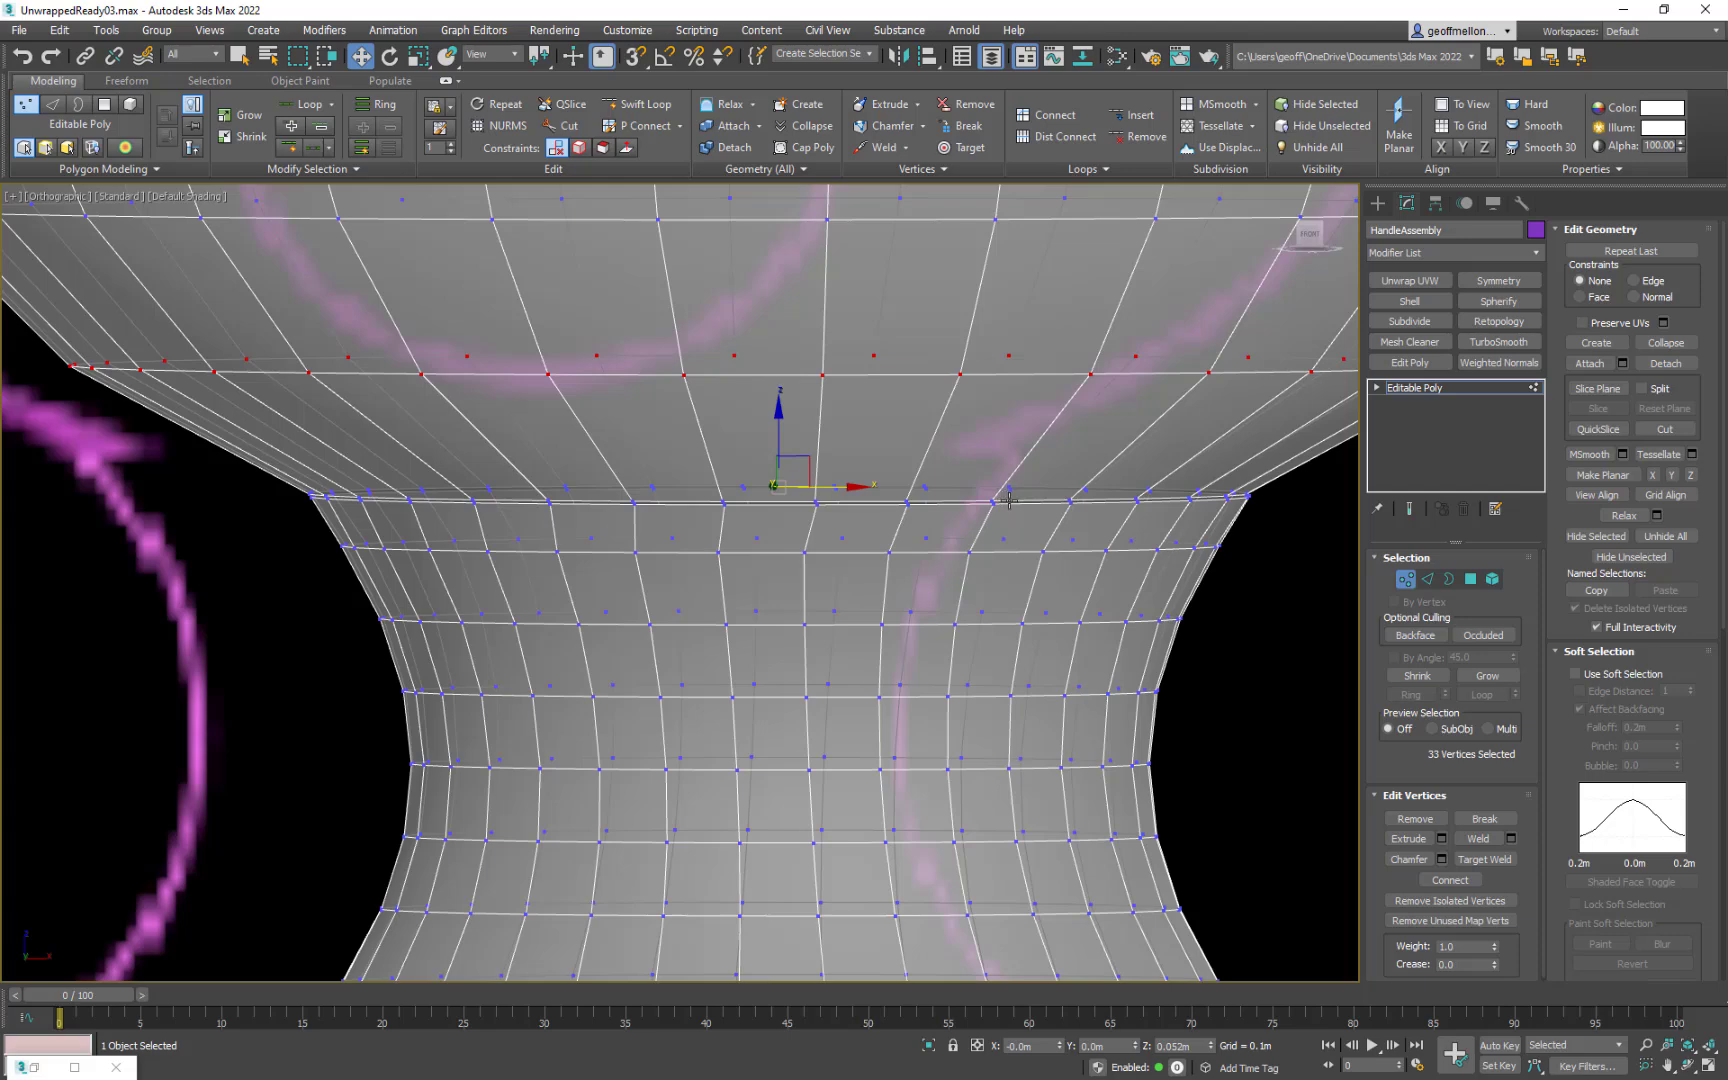
key("f")
scroll(1012, 500, "down", 5)
middle_click_drag(875, 463, 990, 656)
scroll(880, 508, "up", 9)
middle_click_drag(880, 508, 1084, 544)
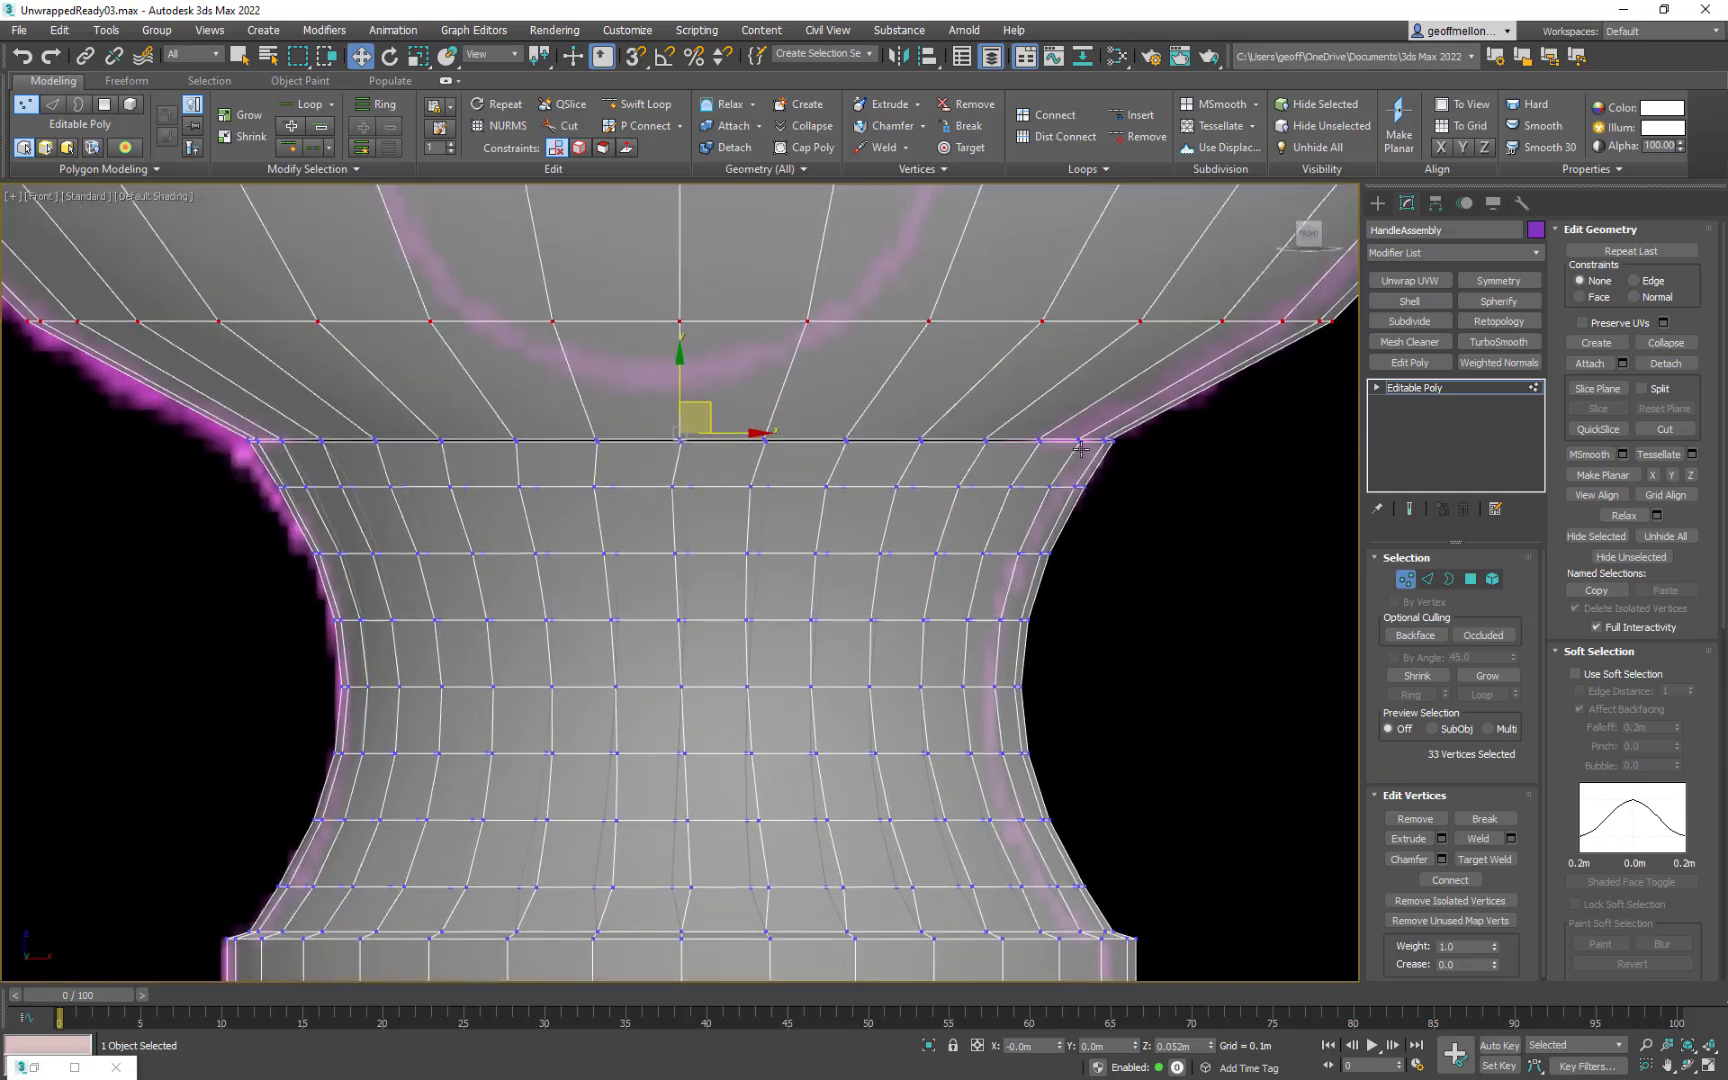
left_click(1081, 447)
right_click(1167, 464)
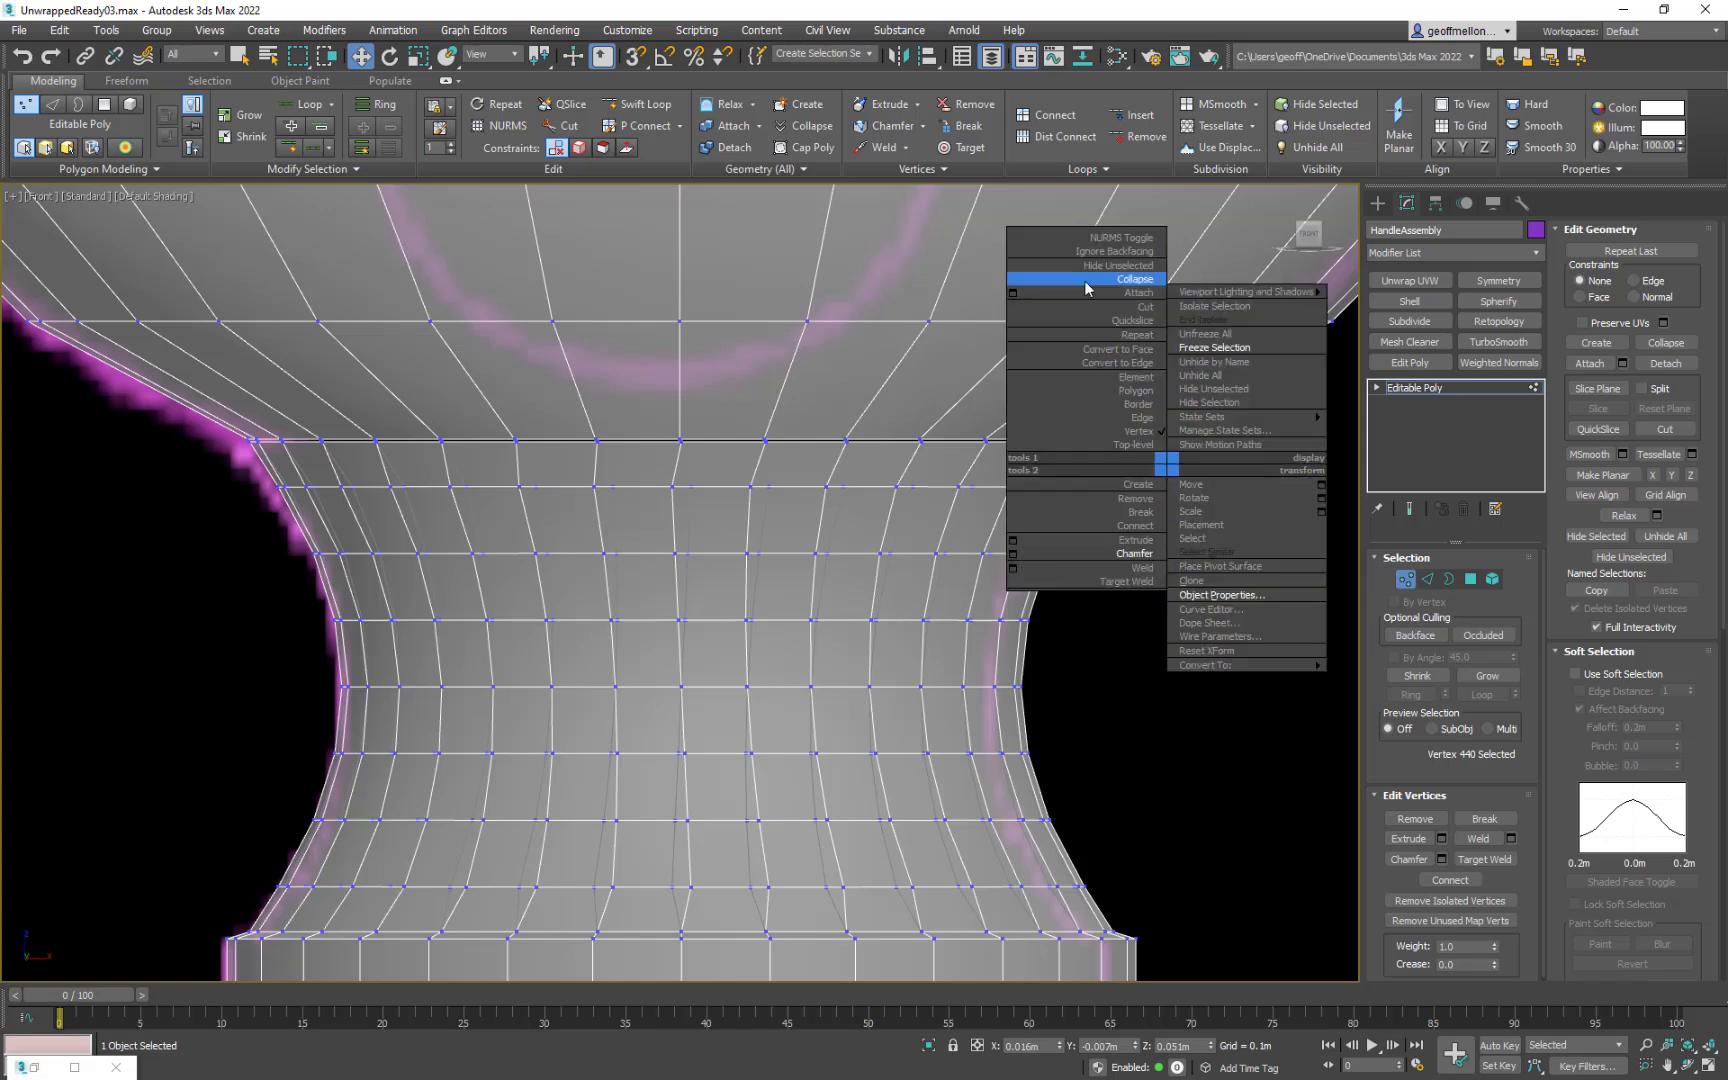
left_click(1149, 820)
left_click_drag(1212, 425, 201, 444)
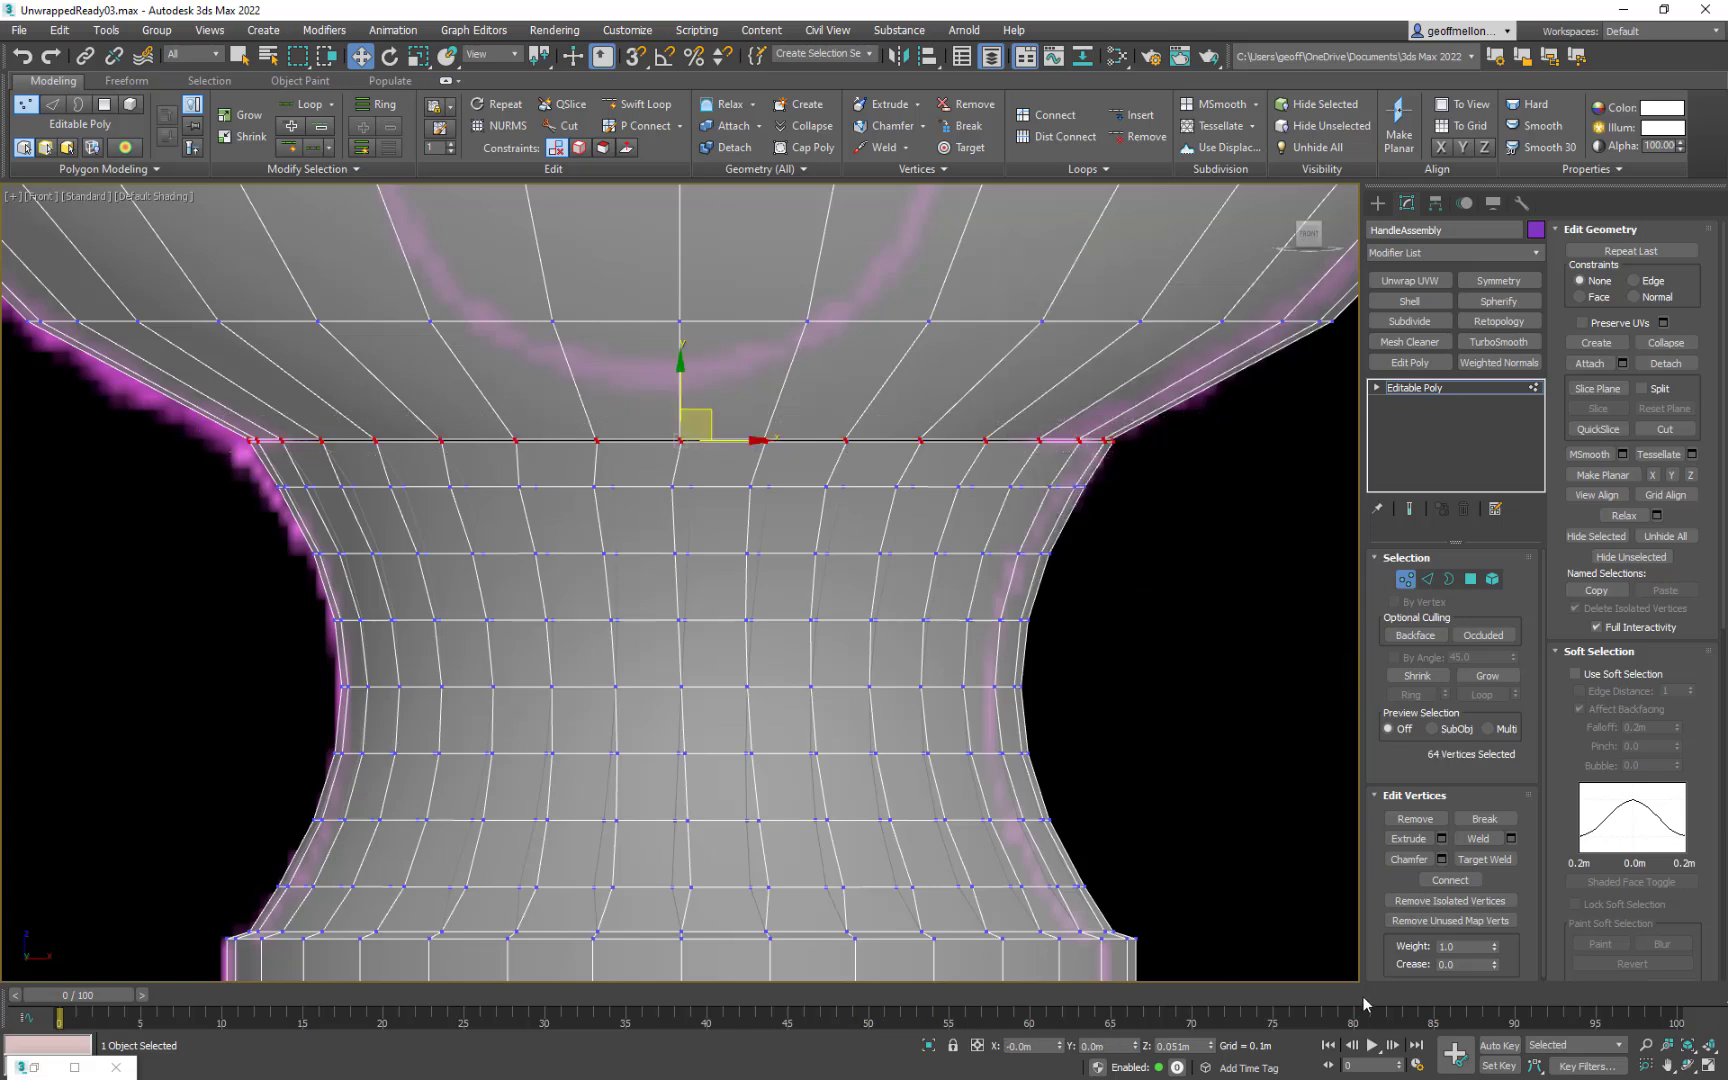
Step: Open the Weld settings for the selected seam vertices and test a weld threshold of 0.0 m
right_click(993, 513)
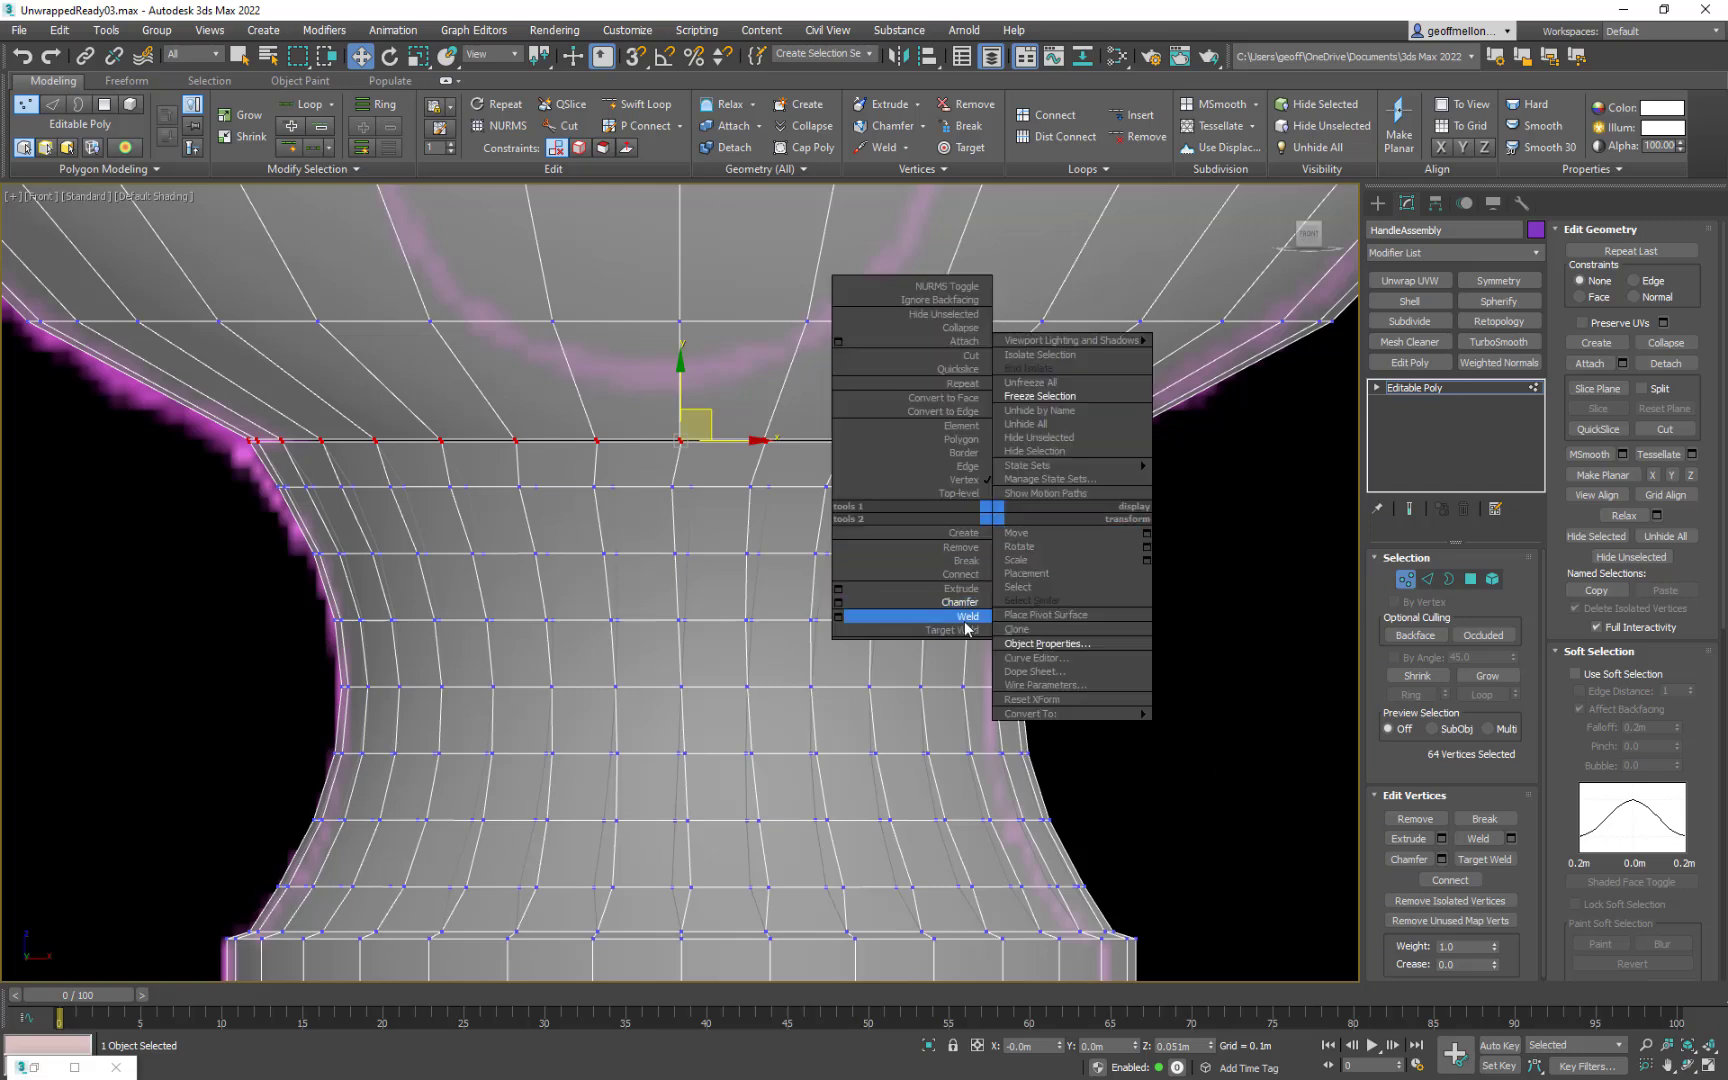
left_click(839, 618)
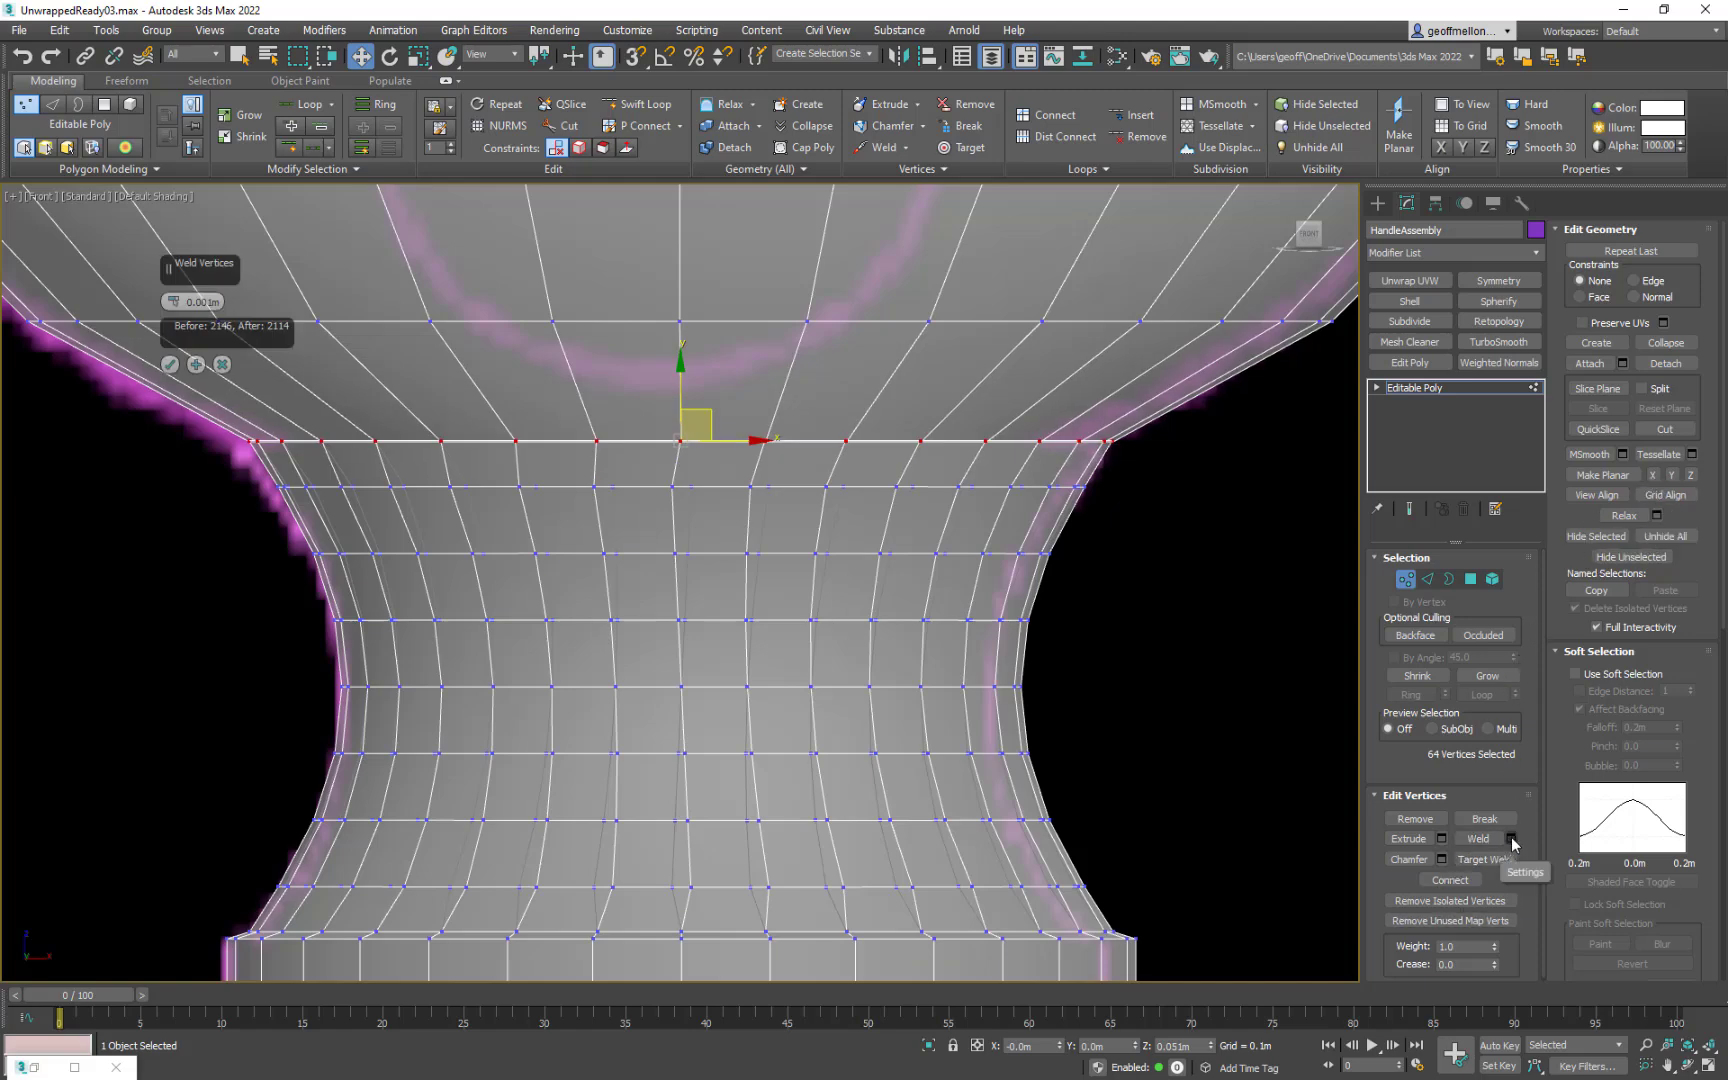
middle_click_drag(424, 224, 490, 234)
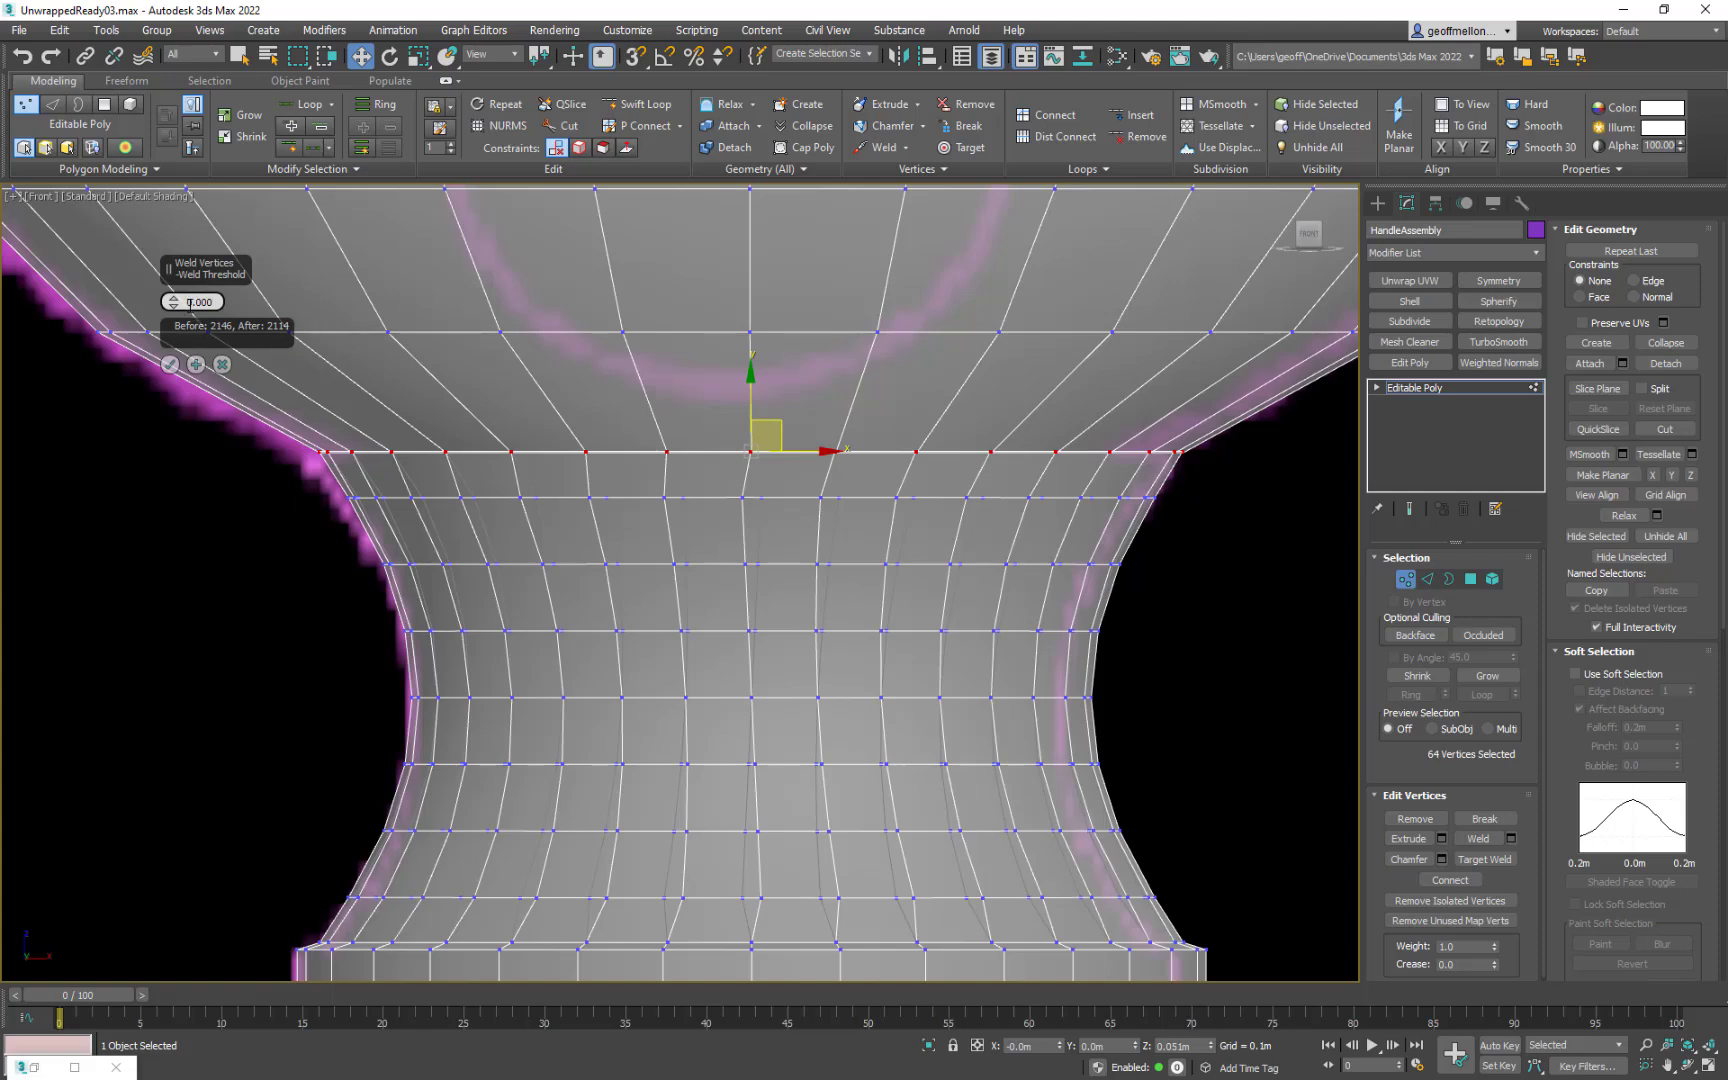
scroll(771, 455, "up", 4)
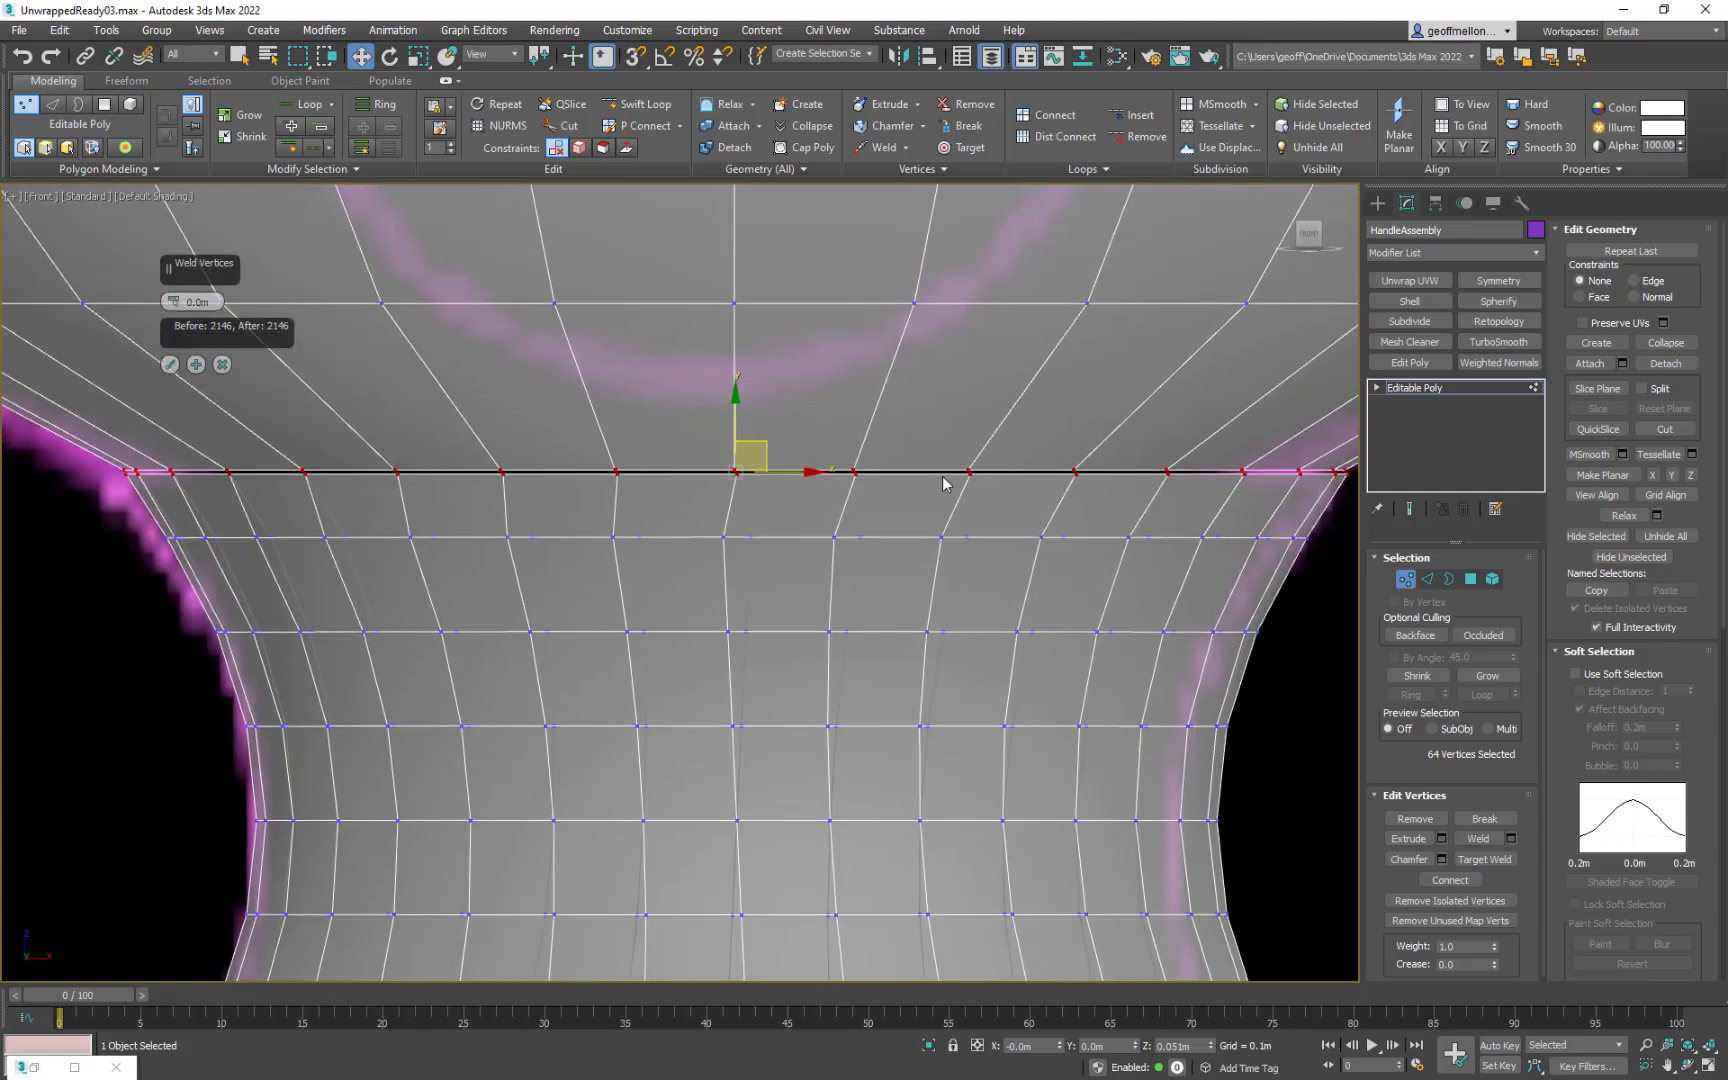
middle_click_drag(943, 484, 913, 501)
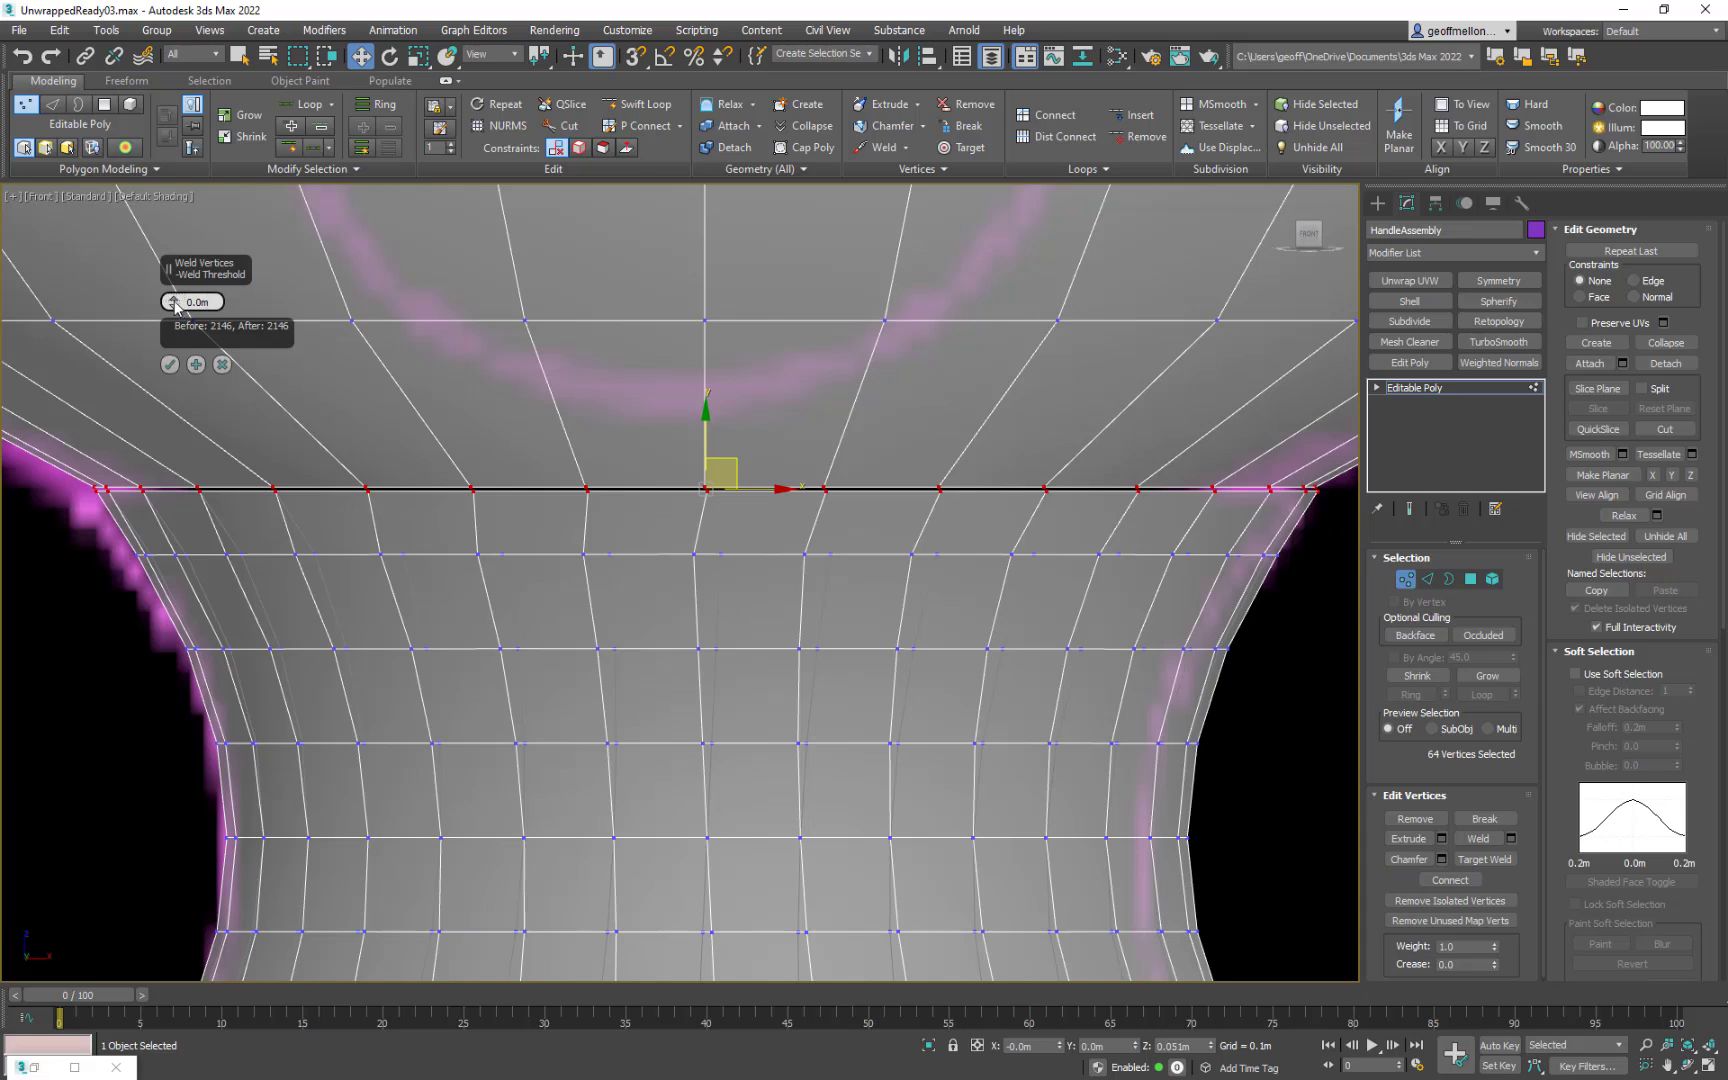
Step: Raise the weld threshold gradually up to 0.007 m to examine how larger values merge the seam vertices
left_click_drag(174, 302, 177, 288)
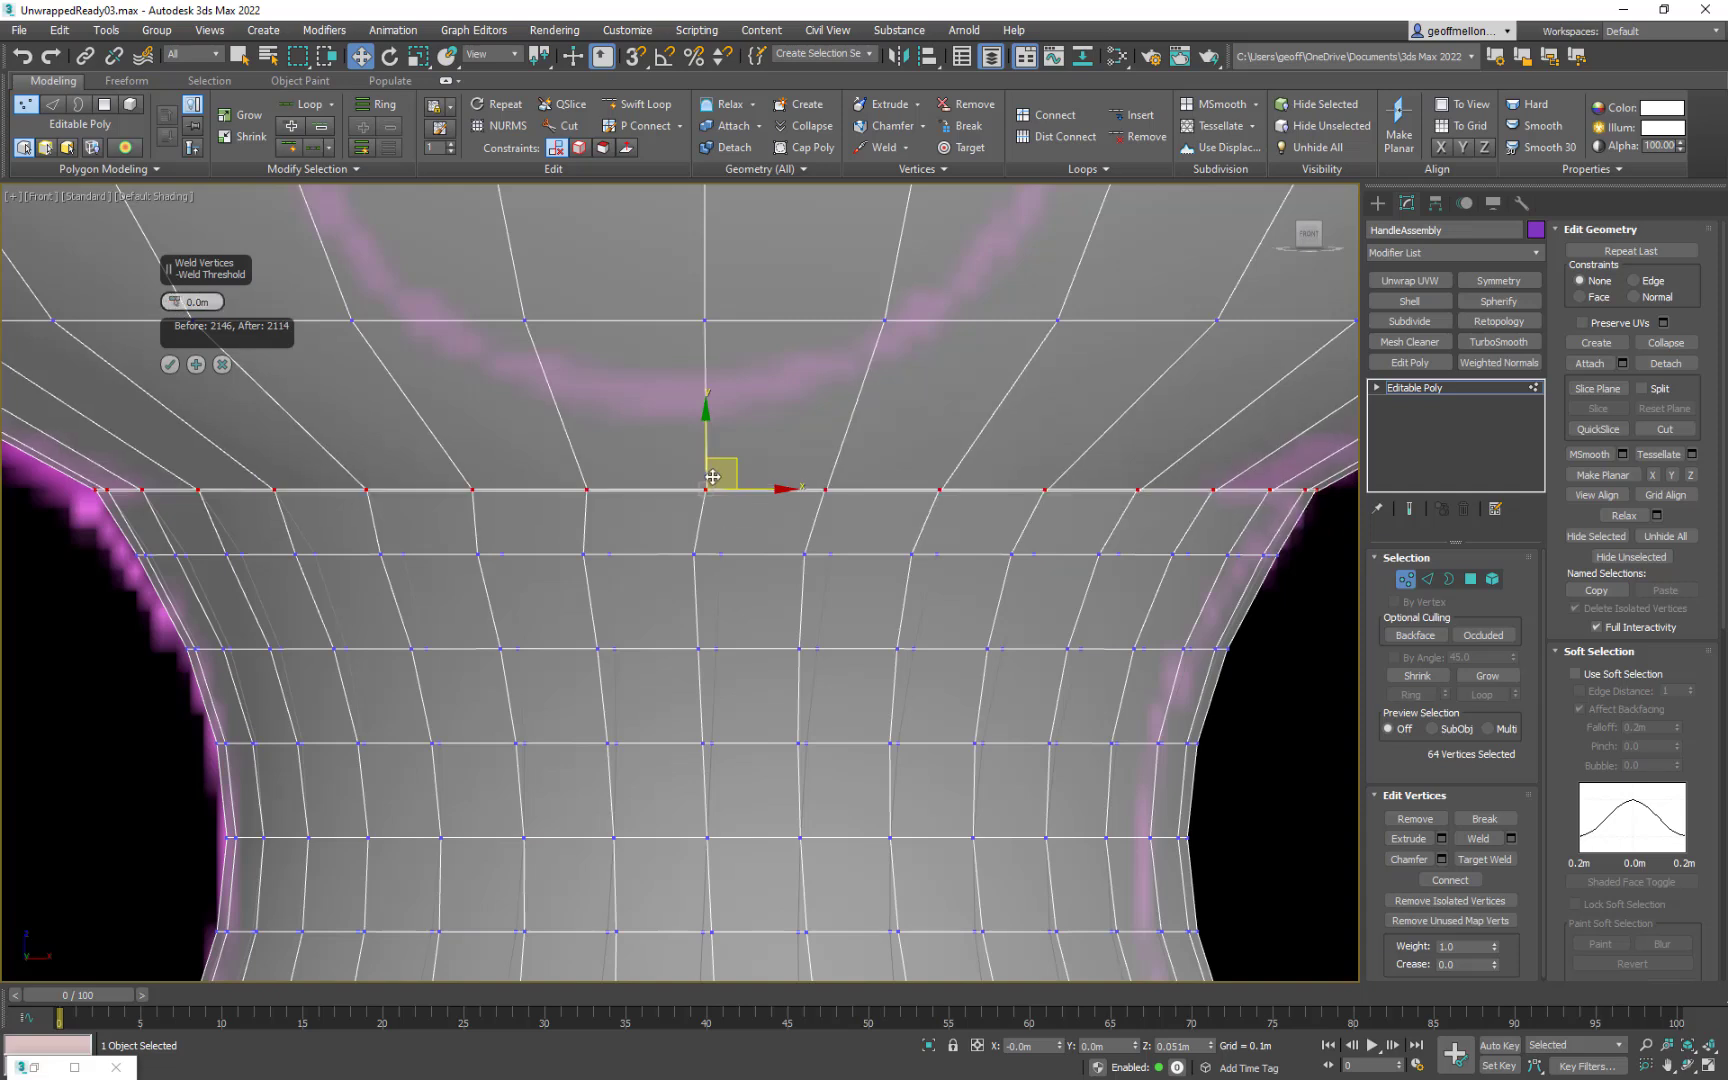
scroll(1010, 521, "up", 3)
middle_click_drag(930, 501, 1066, 552)
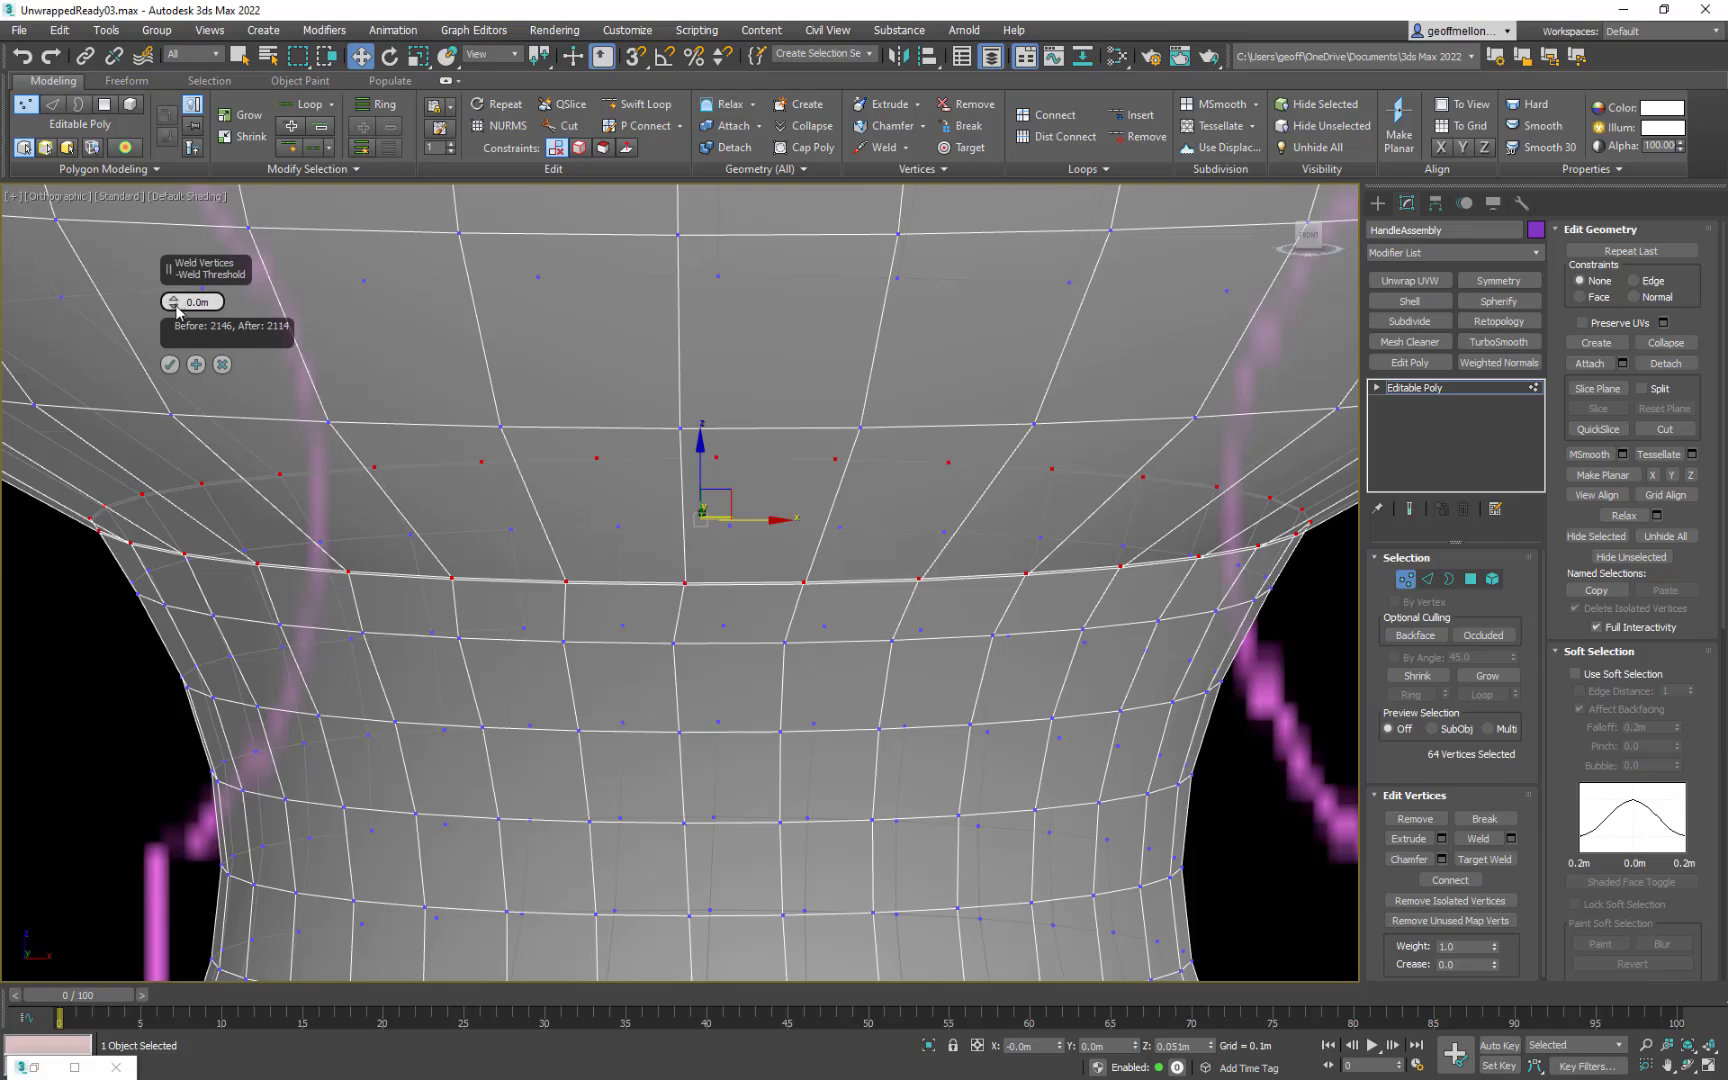
left_click_drag(175, 304, 175, 125)
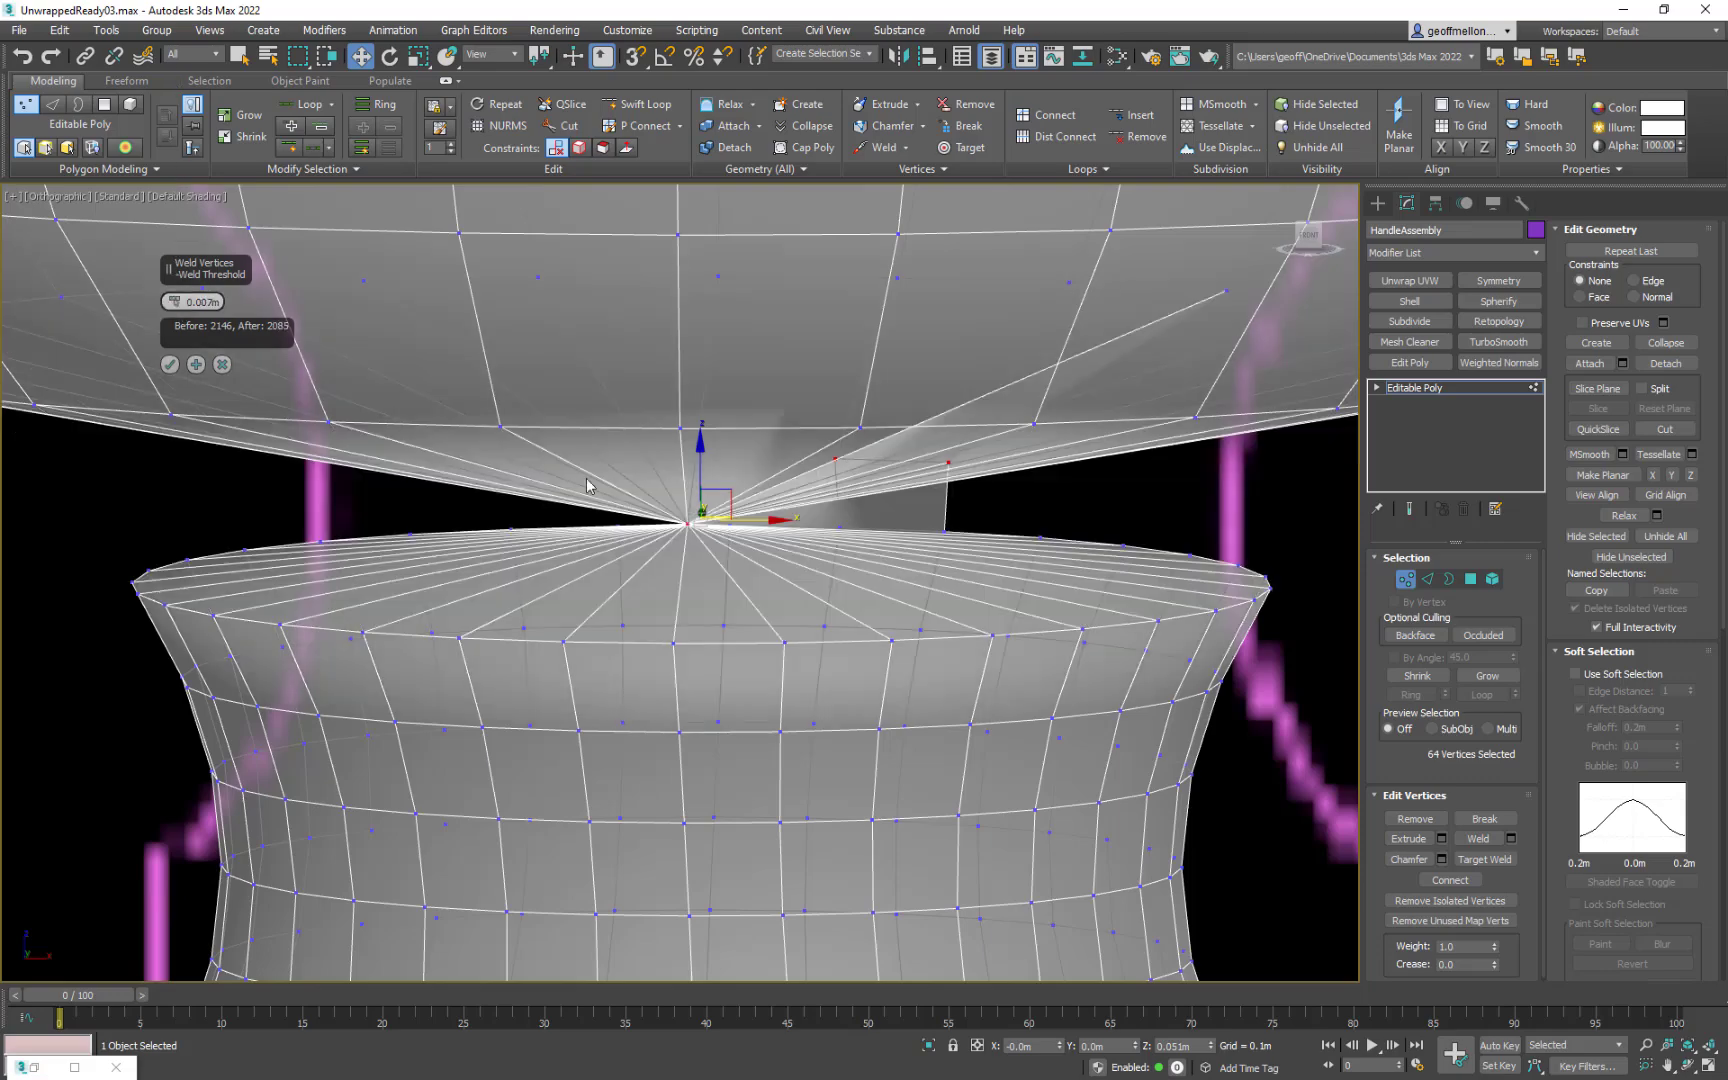
middle_click_drag(984, 543, 1115, 540, "alt")
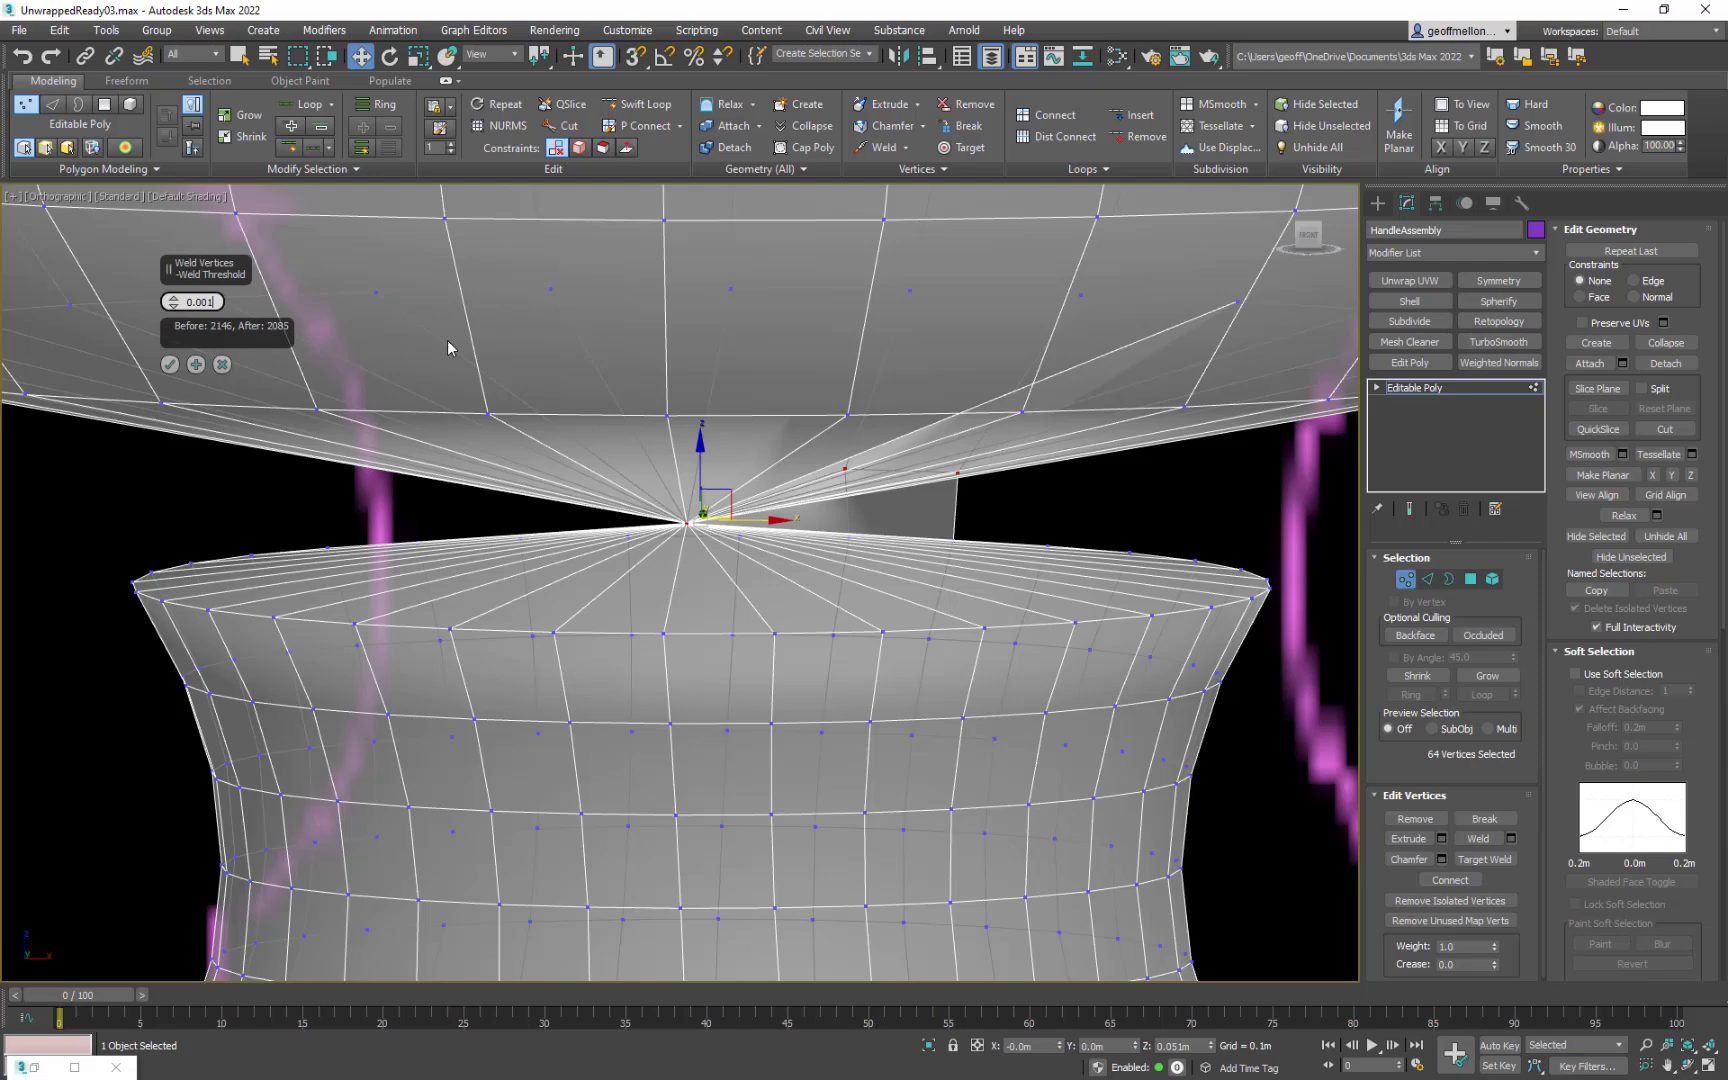
Step: Set the weld threshold to 0.001 m, check the seam up close, and apply the weld
key("Return")
middle_click_drag(681, 462, 555, 354, "alt")
scroll(555, 354, "up", 4)
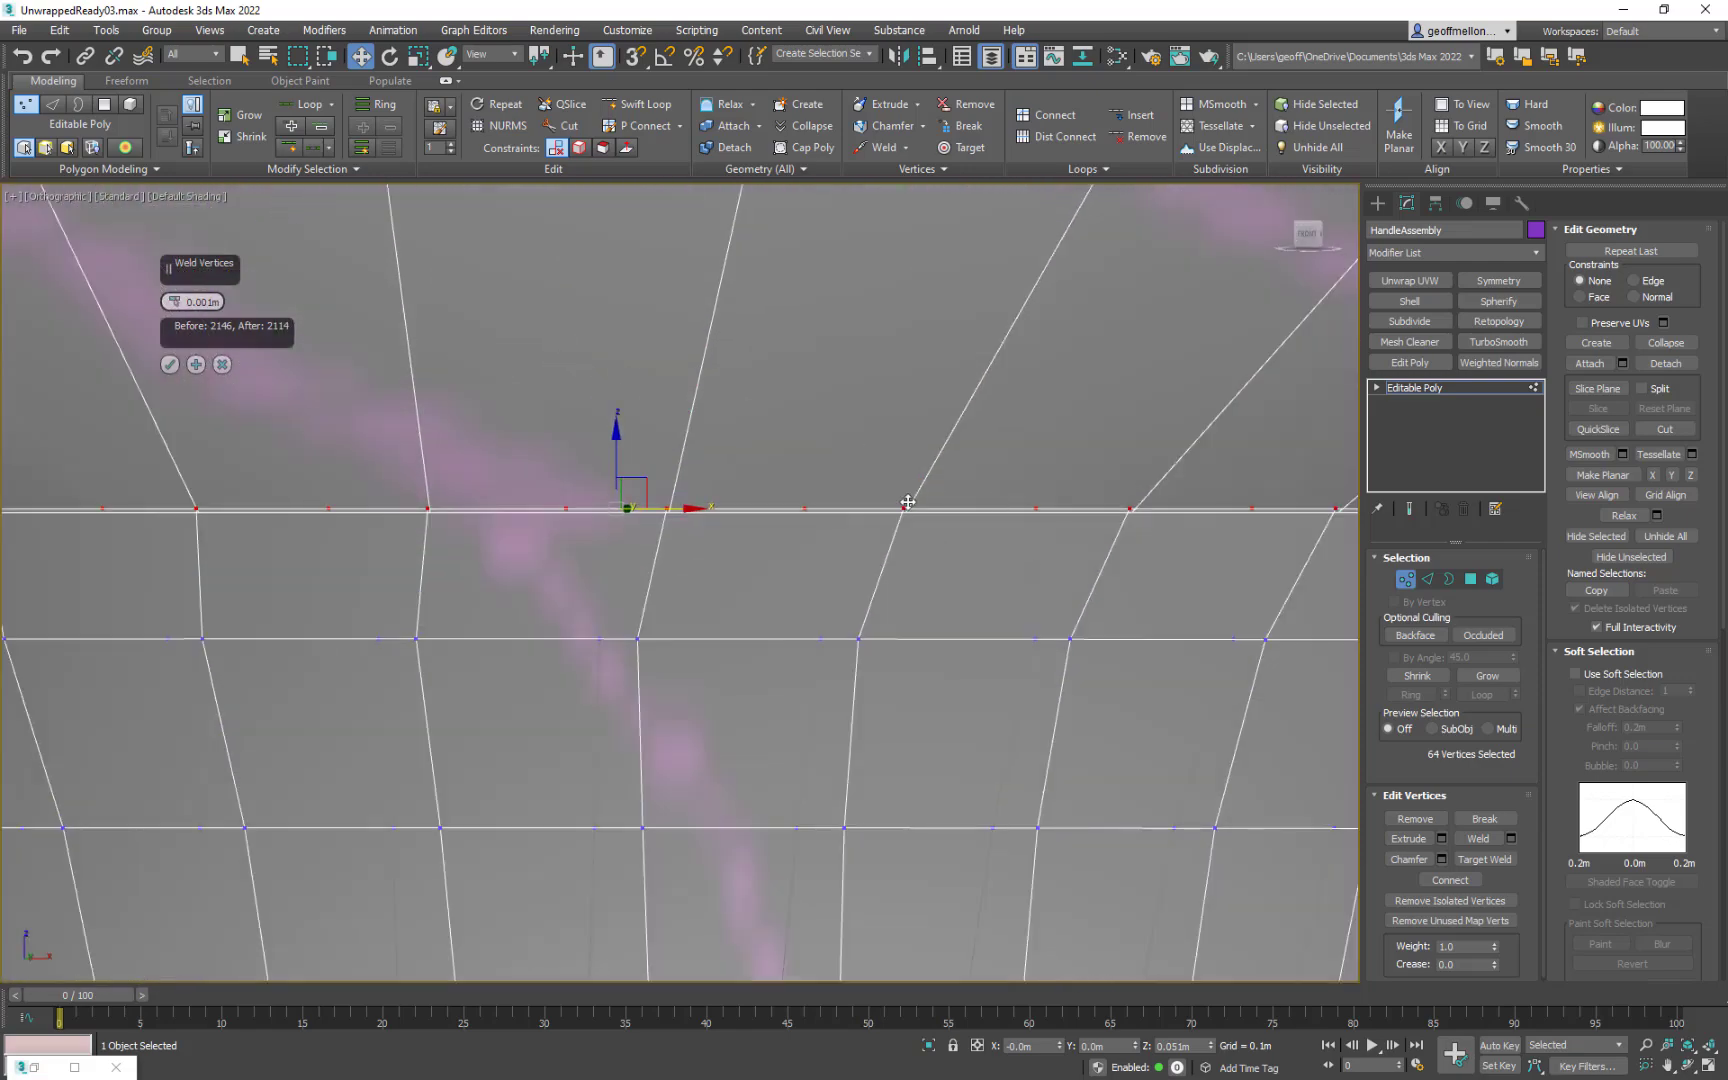
left_click(170, 364)
Step: Turn off the handle assembly's see-through display and edged faces, and leave vertex editing
scroll(701, 437, "down", 8)
middle_click_drag(1020, 562, 1028, 669)
middle_click_drag(711, 494, 743, 613)
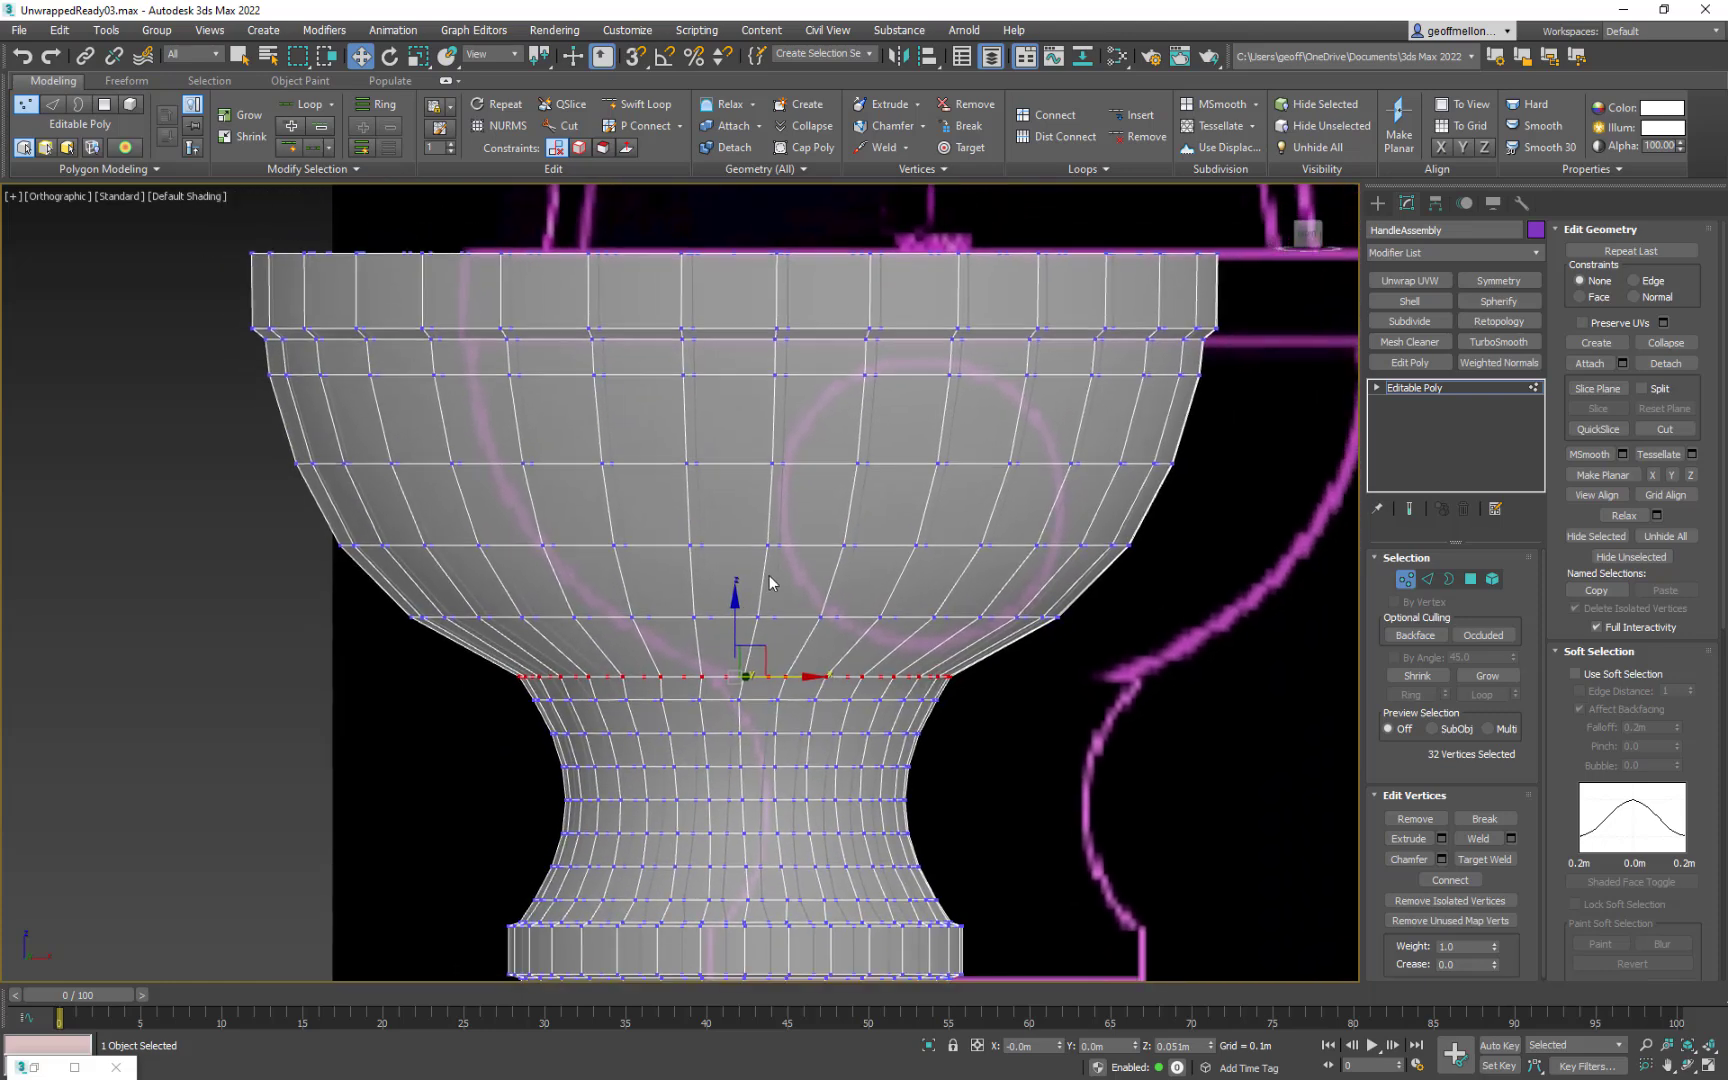
scroll(763, 592, "down", 6)
middle_click_drag(815, 542, 851, 415)
key("F4")
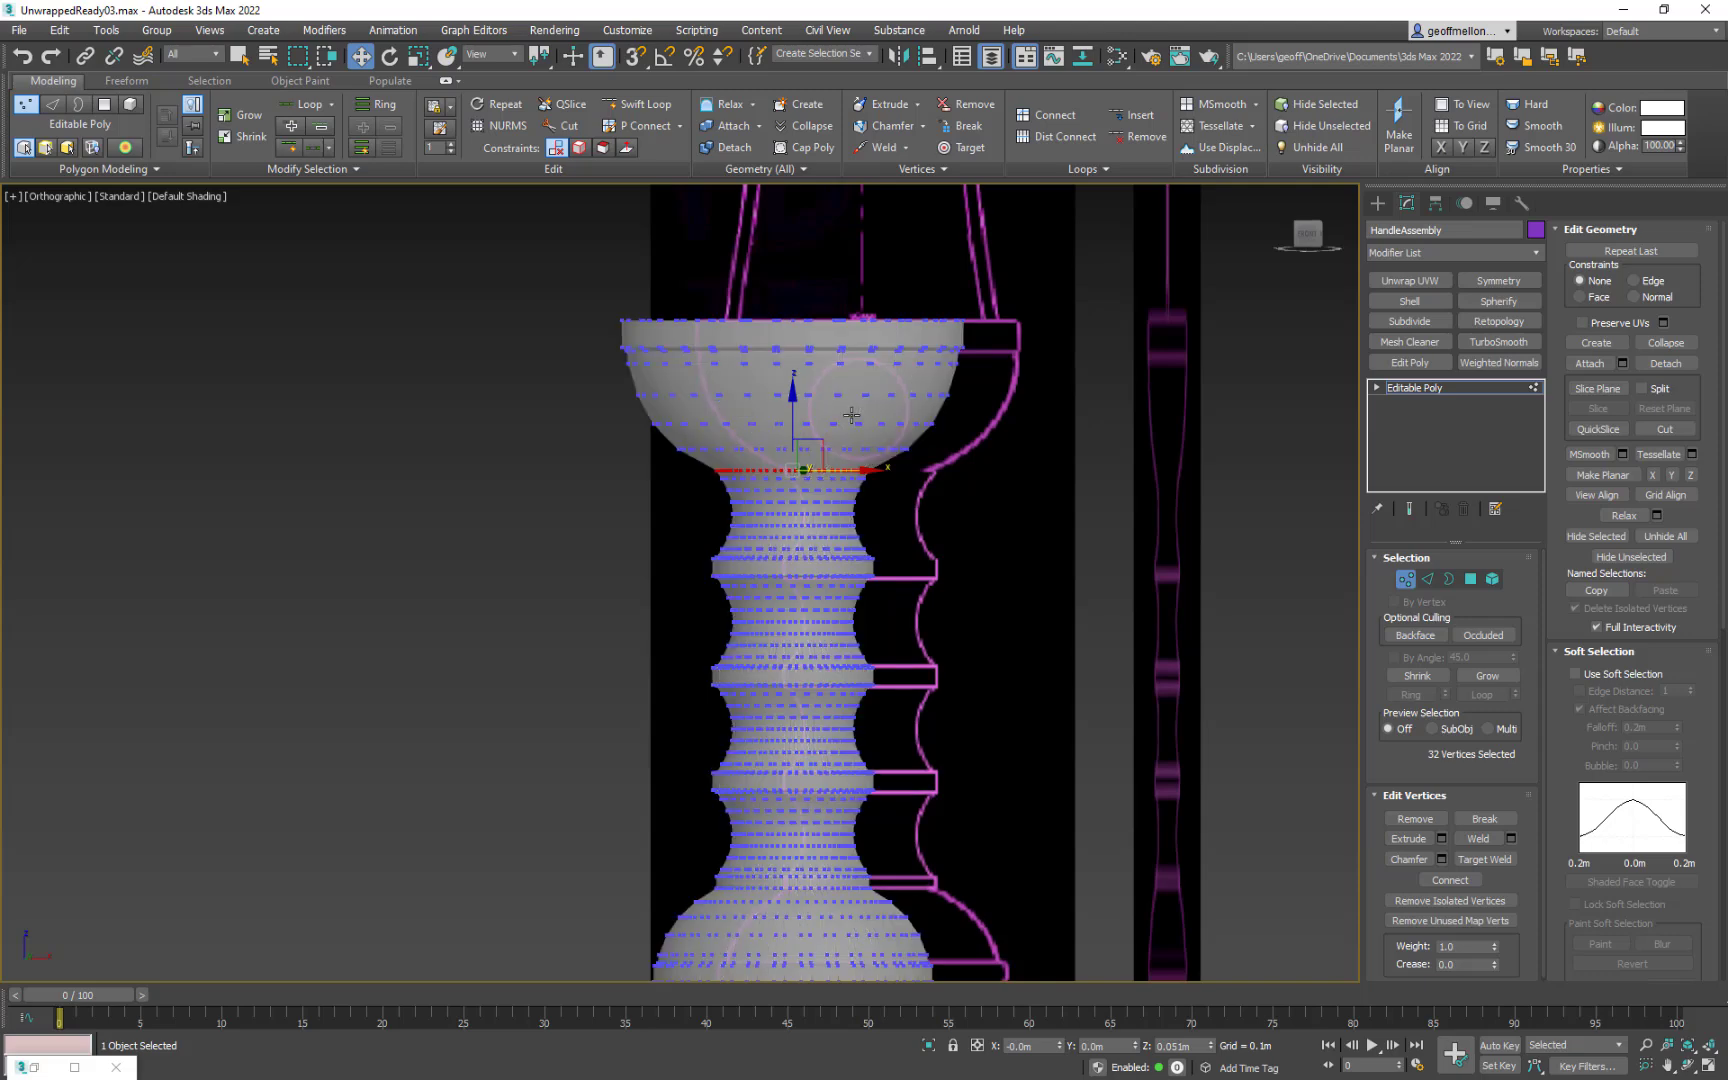
key("alt+x")
key("F4")
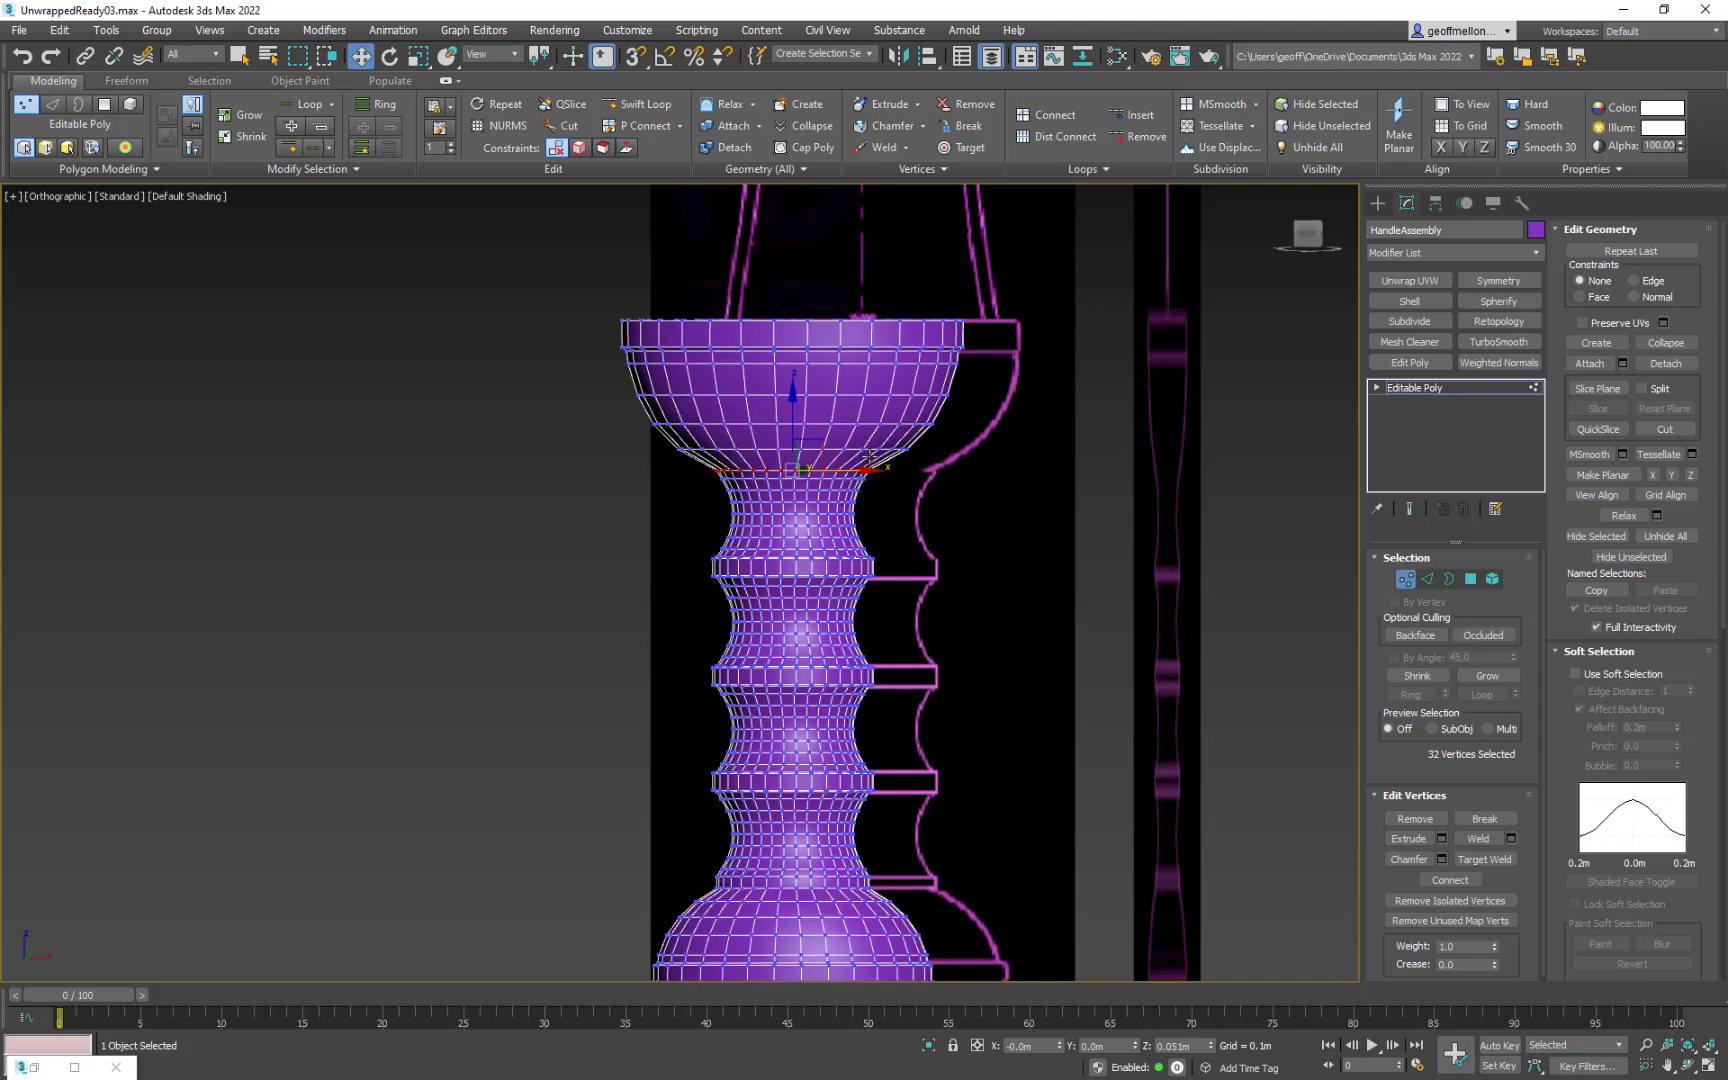
key("F4")
key("1")
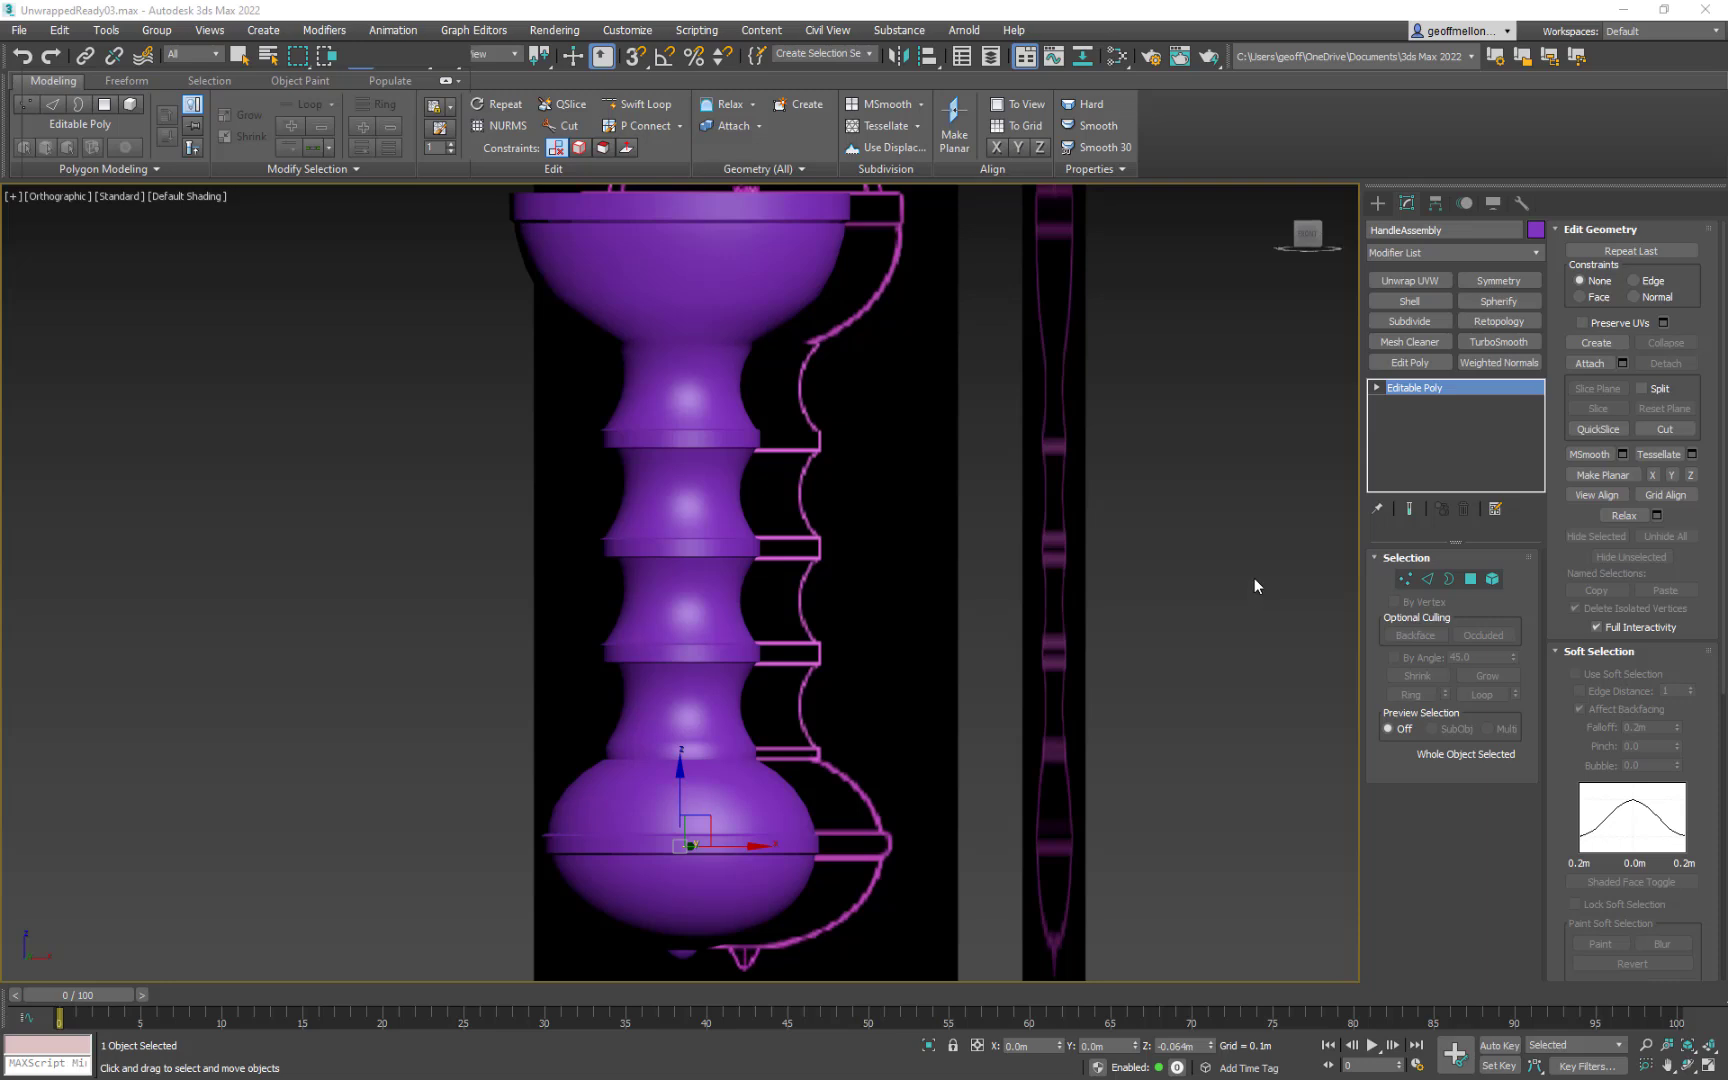